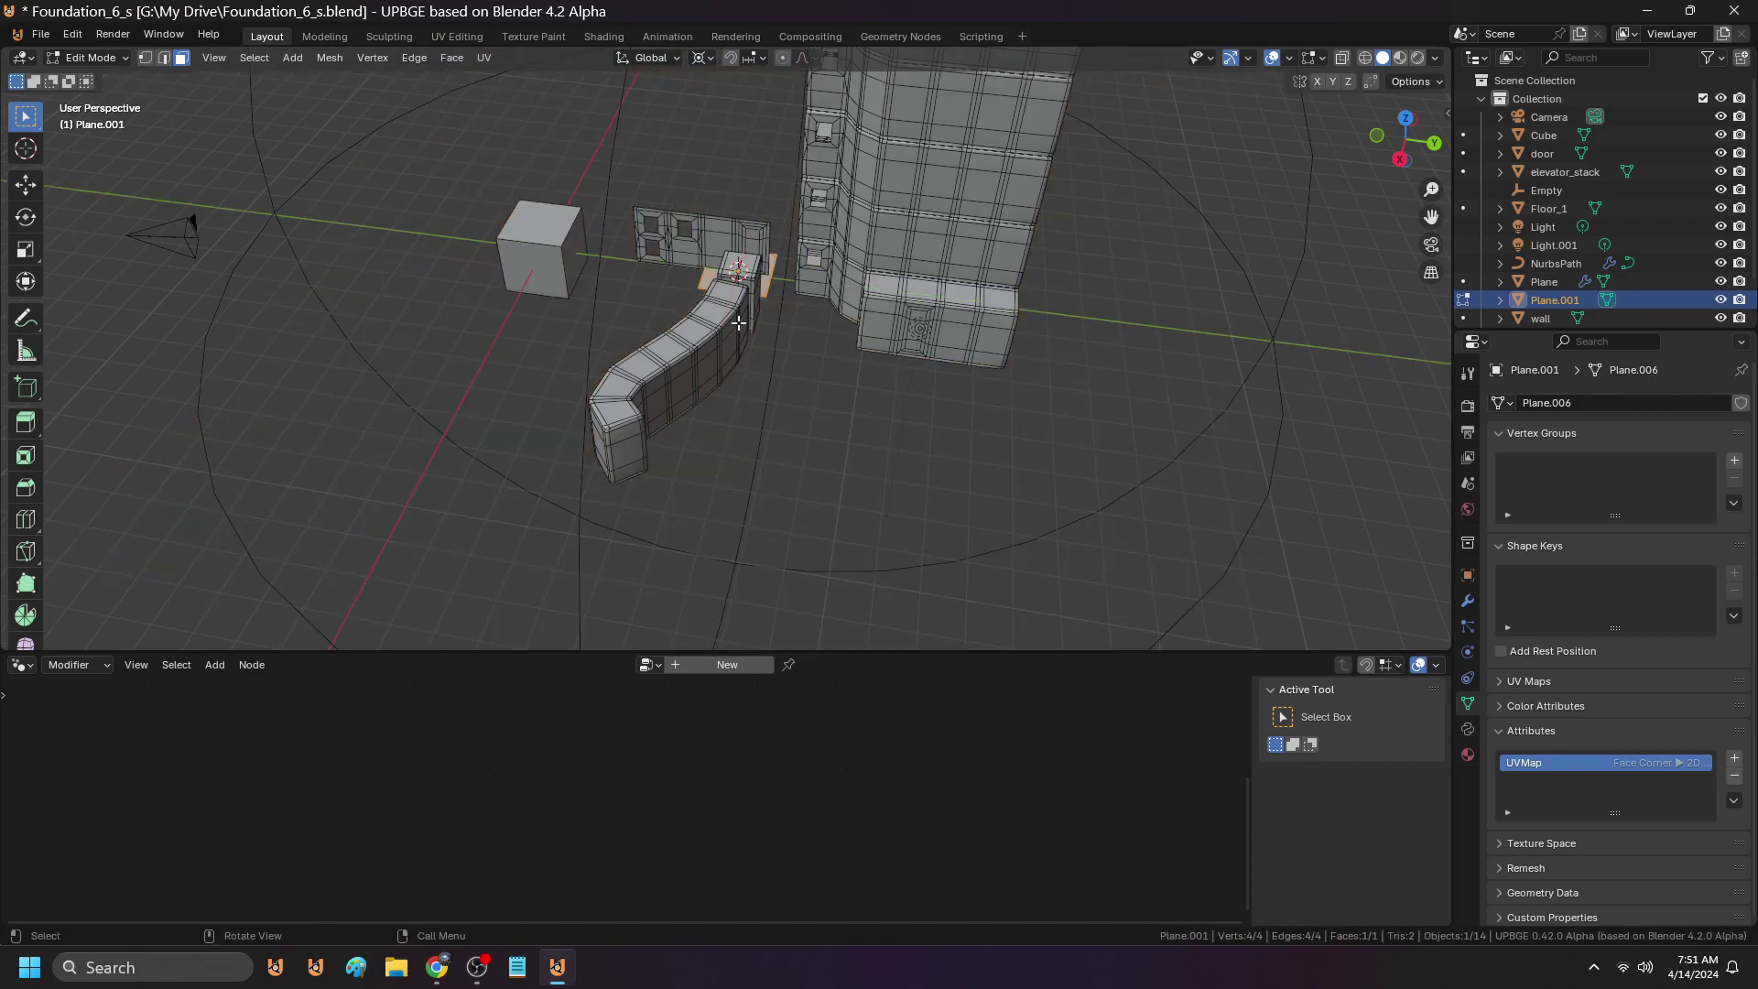
# Scale the selected plane face in Edit Mode uniformly by a factor of 10
pyautogui.write('s')
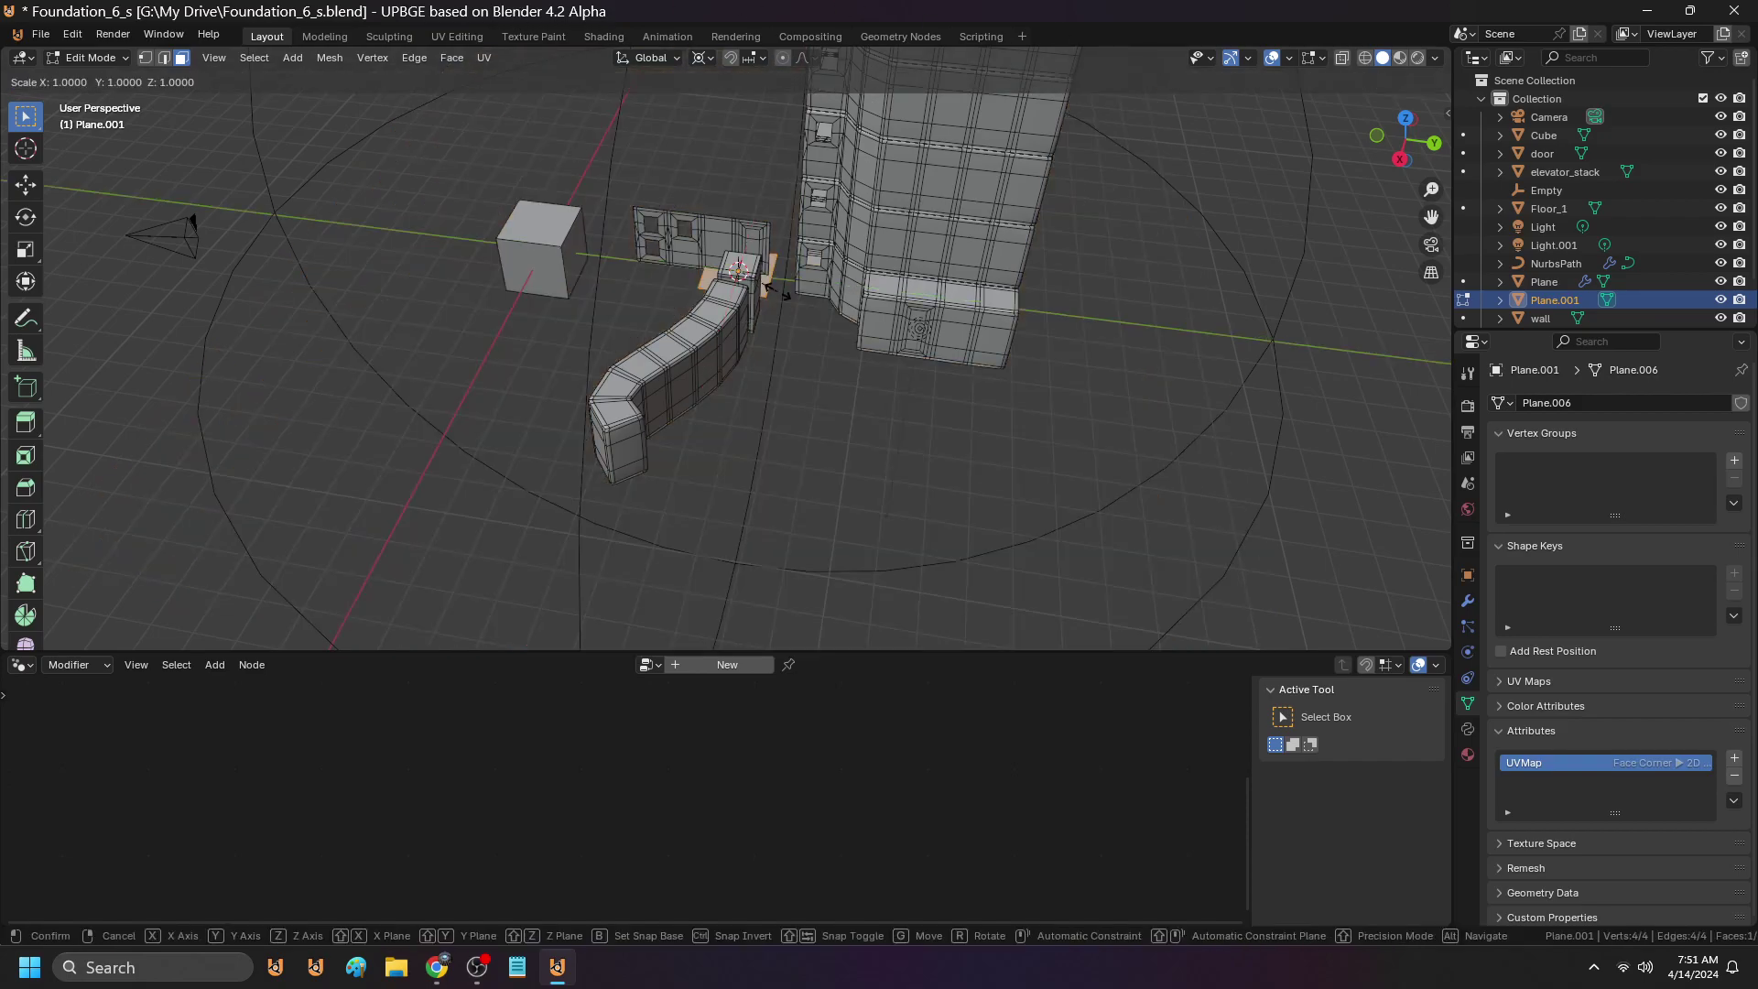
pyautogui.write('10')
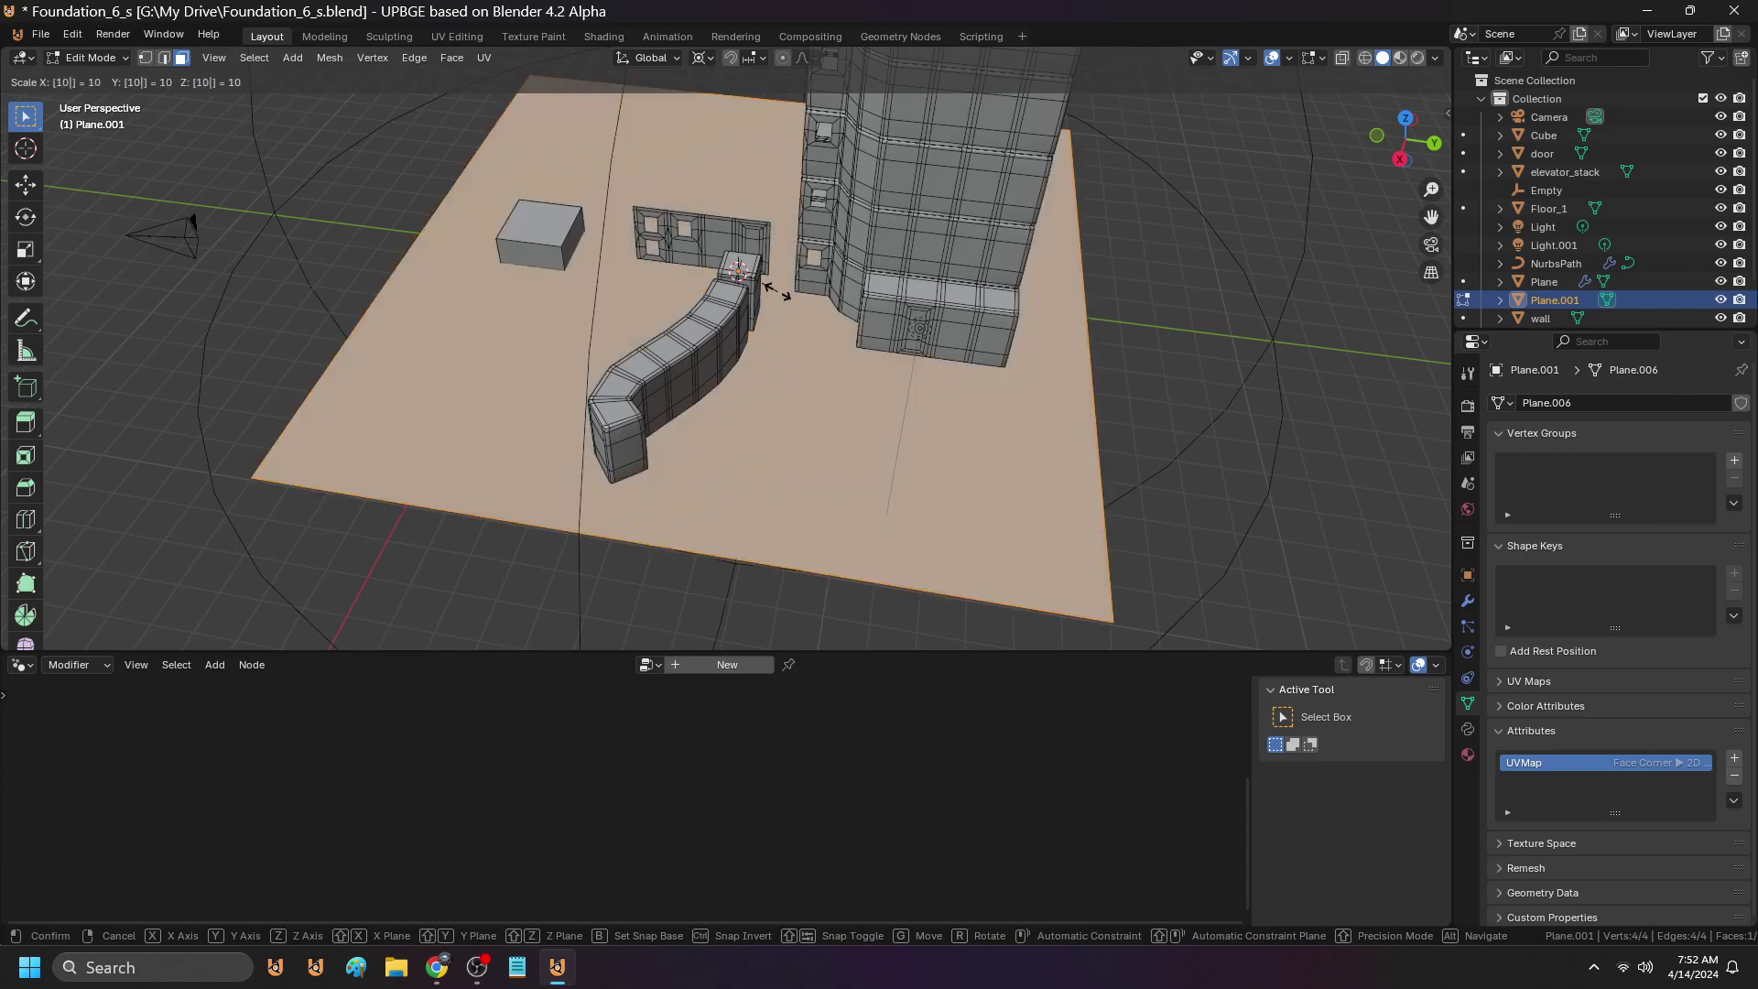
pyautogui.press('Return')
# Subdivide the enlarged plane repeatedly into a fine grid and return to Object Mode
pyautogui.rightClick(780, 293)
pyautogui.click(779, 377)
pyautogui.hotkey('ctrl', 'e')
pyautogui.click(780, 377)
pyautogui.hotkey('ctrl', 'e')
pyautogui.click(779, 376)
pyautogui.hotkey('ctrl', 'e')
pyautogui.click(779, 376)
pyautogui.press('Tab')
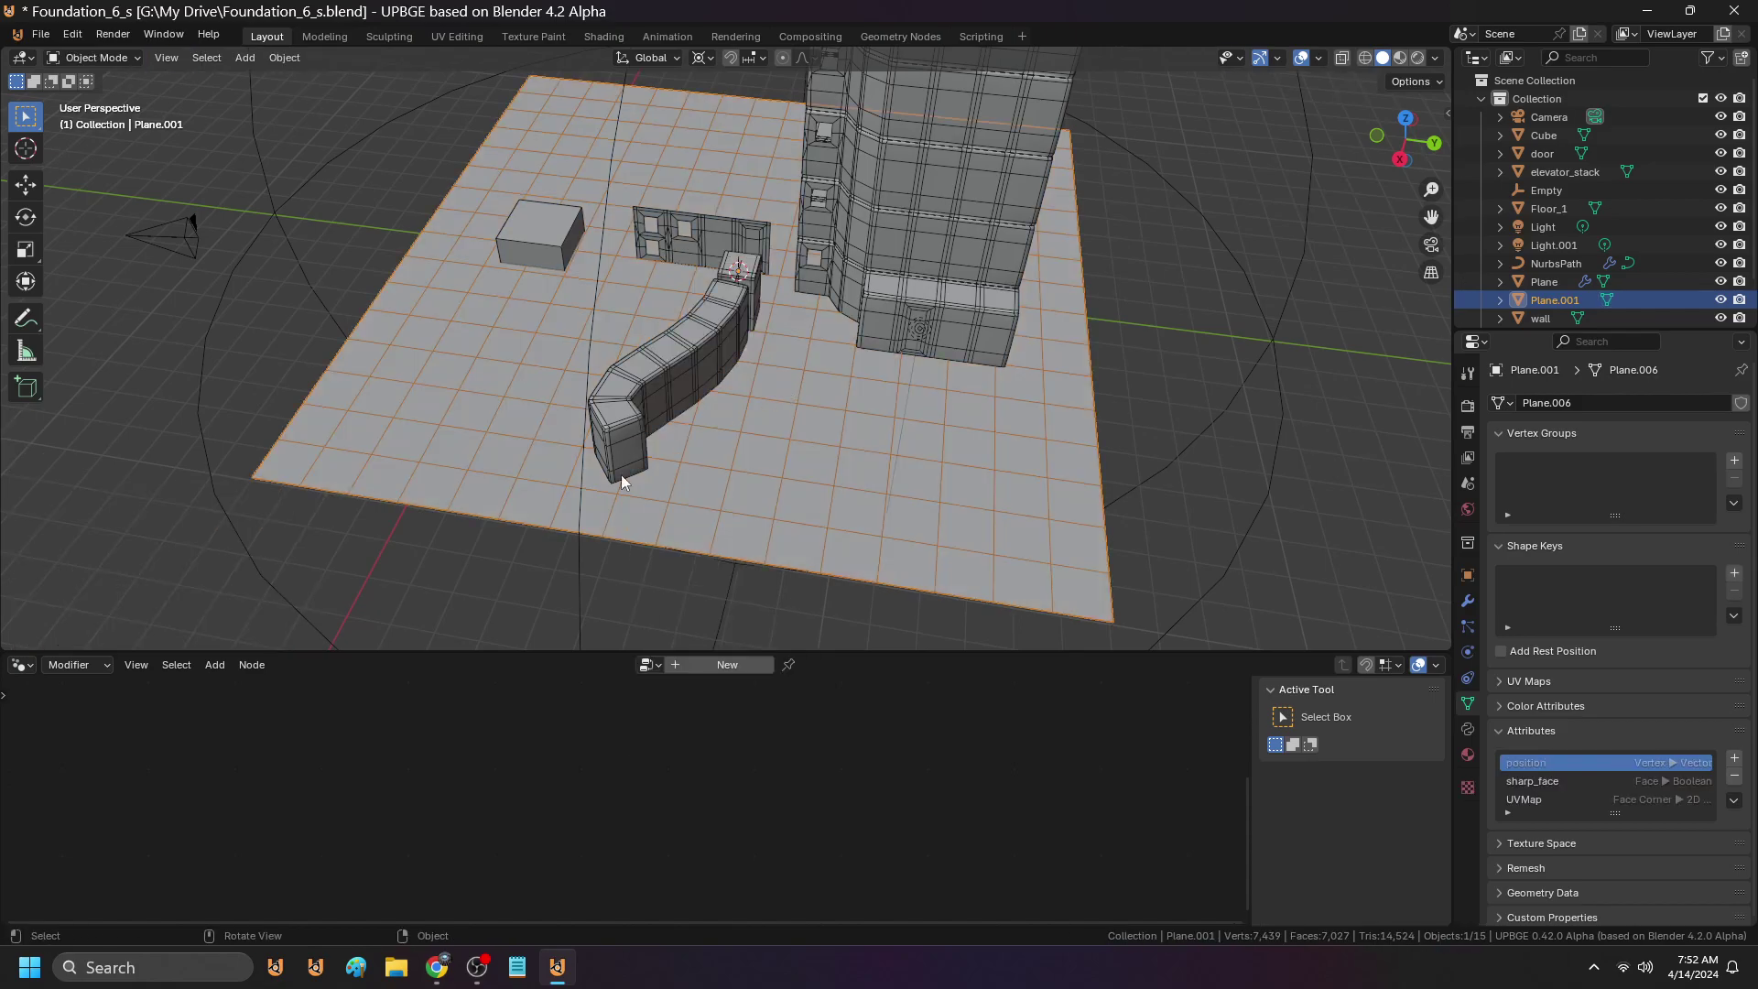
# Create a new geometry node tree for the plane and add an Object Info node below Group Input
pyautogui.click(727, 662)
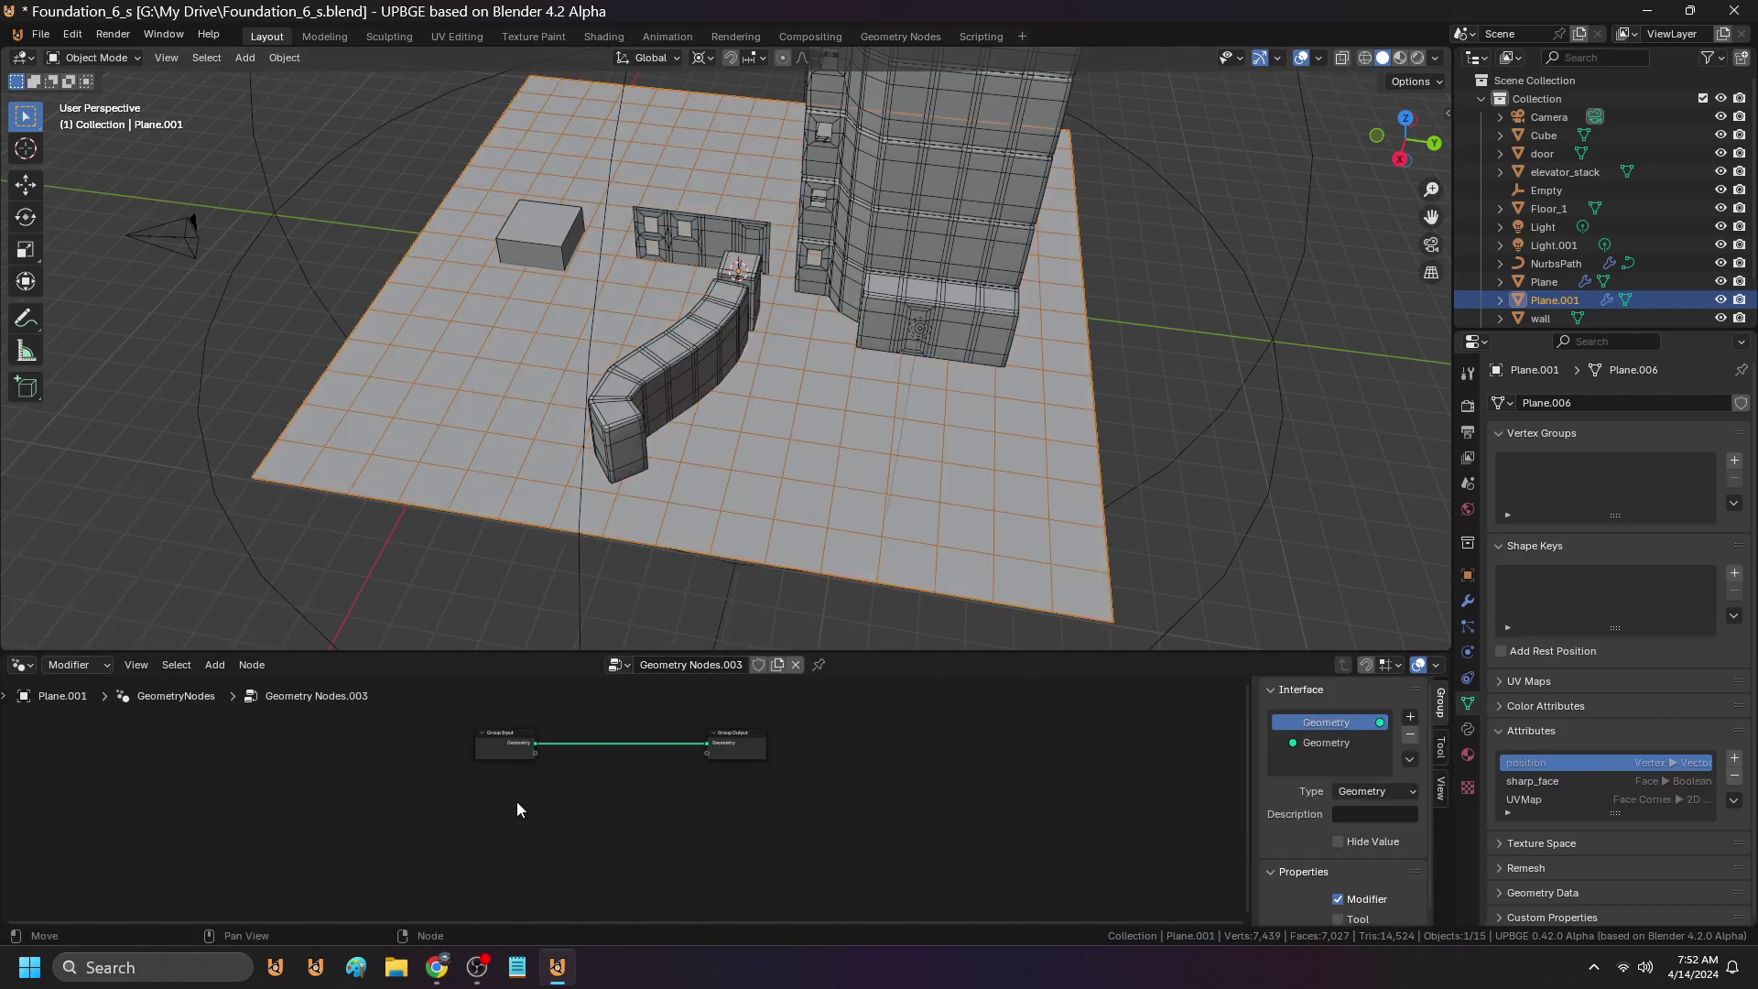
pyautogui.click(216, 665)
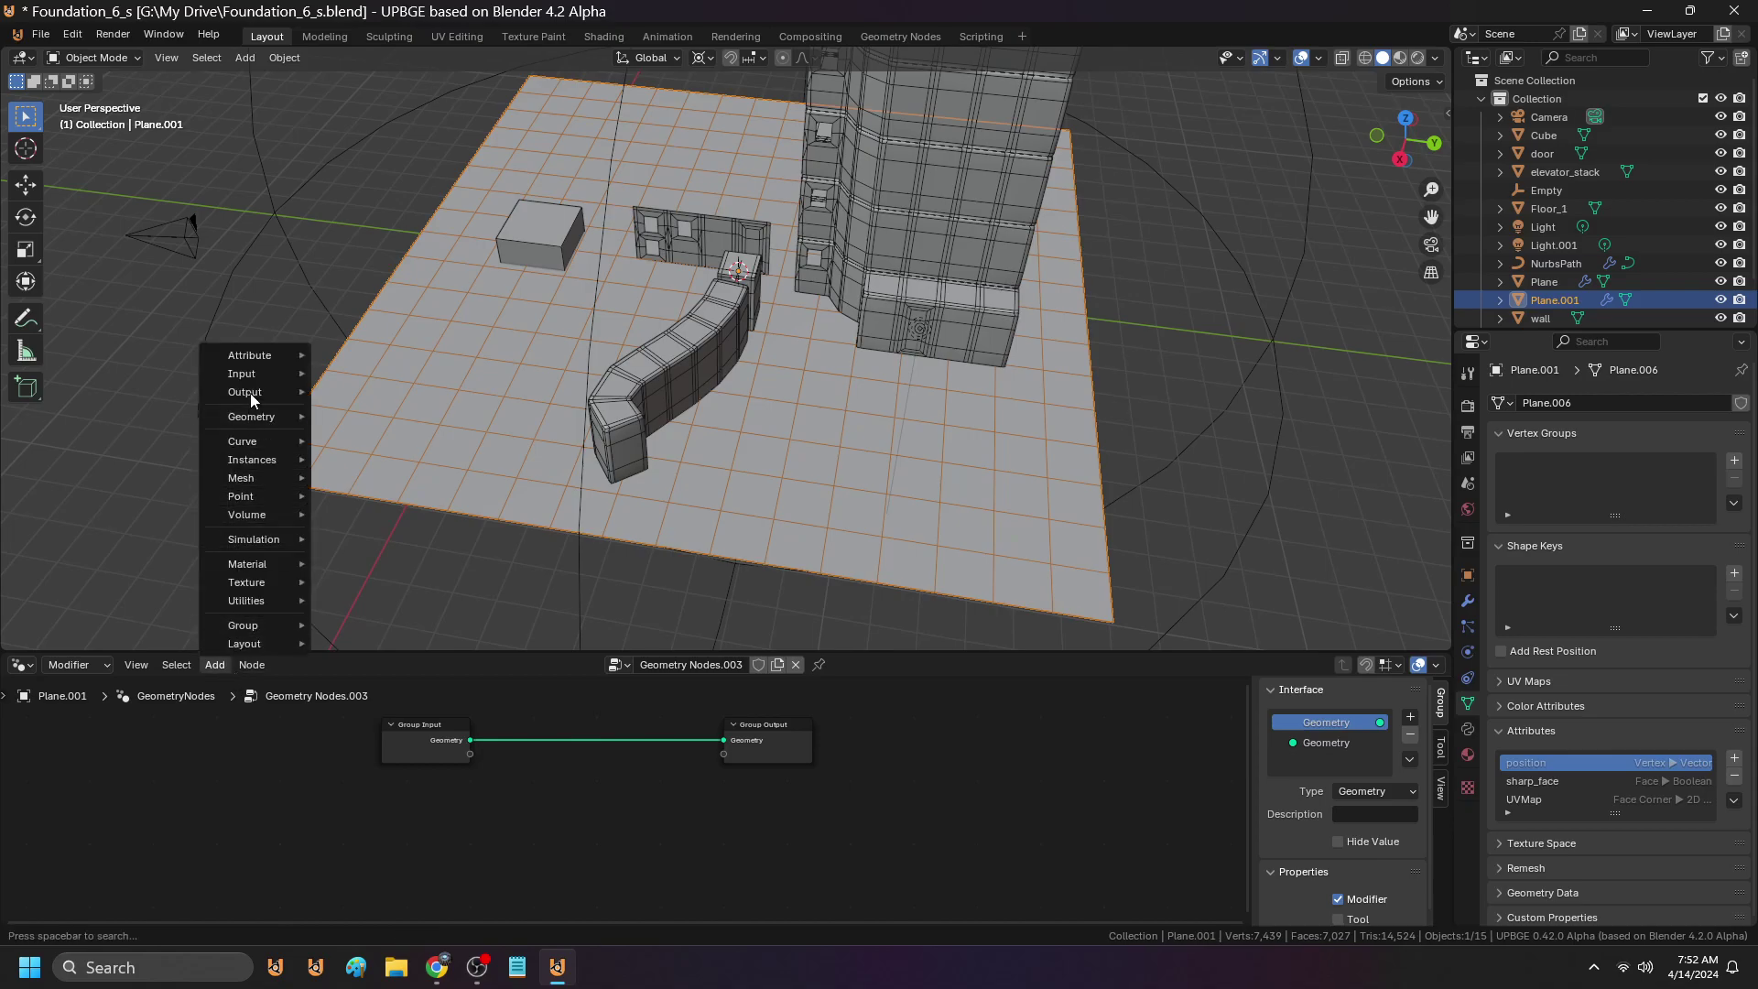
pyautogui.moveTo(303, 371)
pyautogui.moveTo(359, 414)
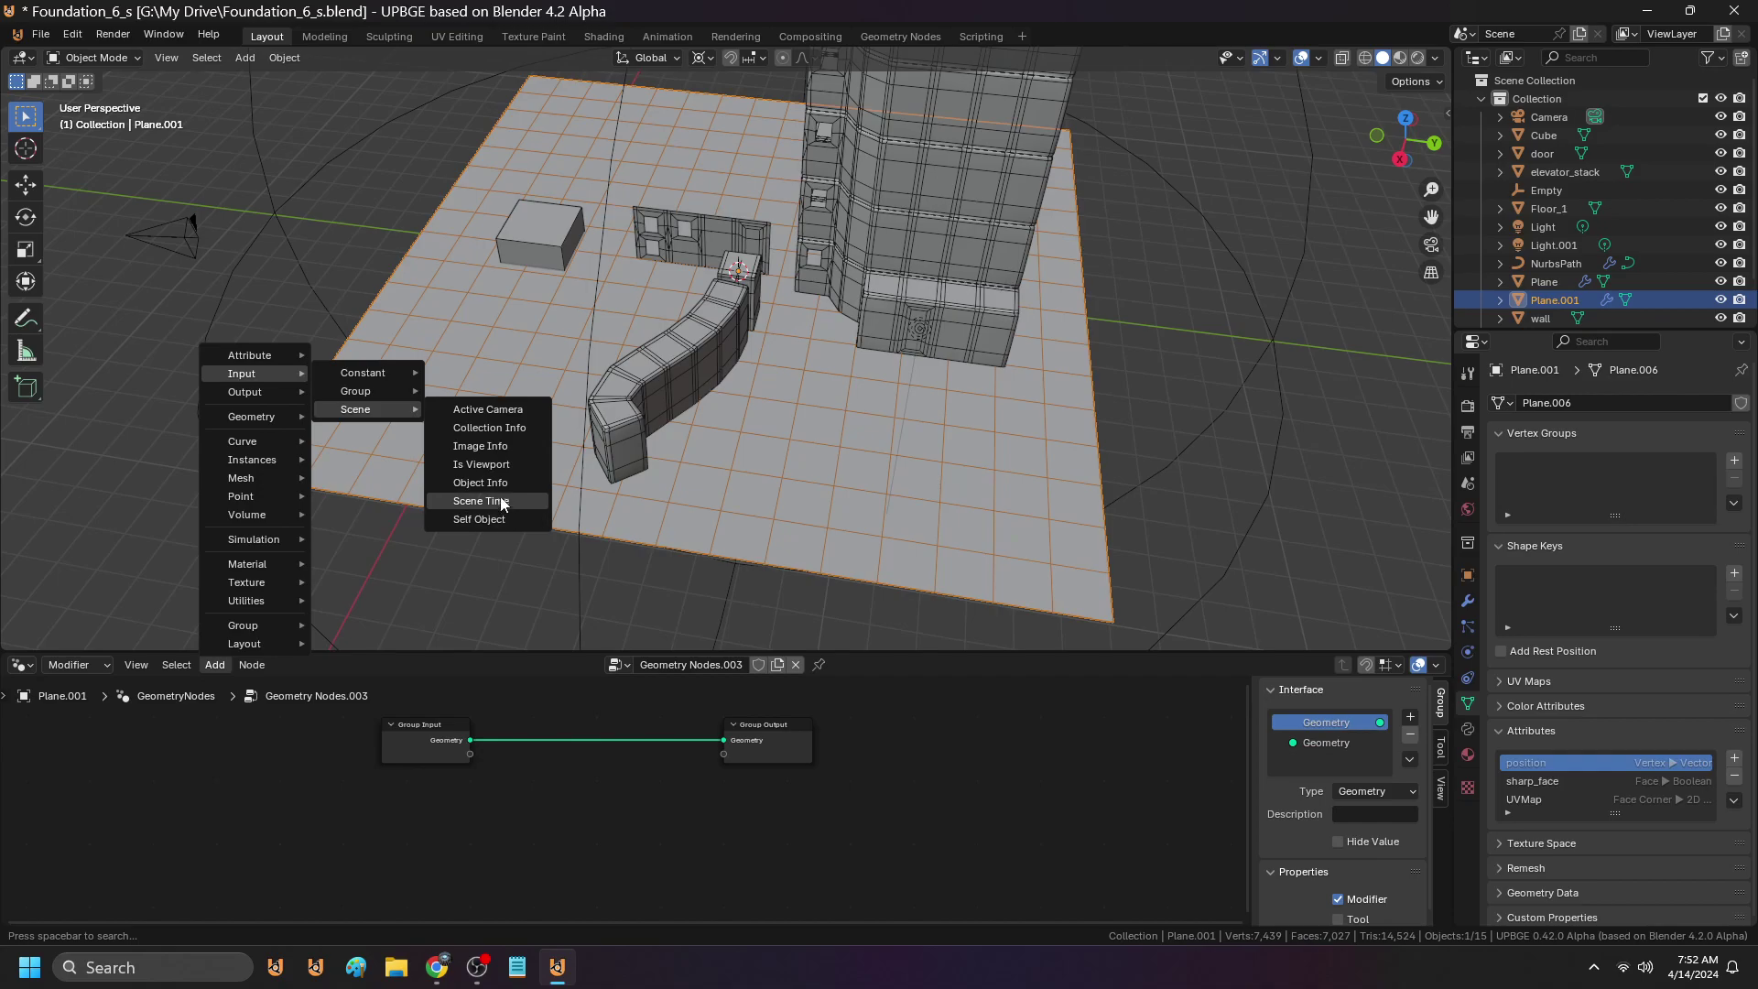
pyautogui.click(481, 482)
pyautogui.click(425, 782)
pyautogui.scroll(2, 426, 783)
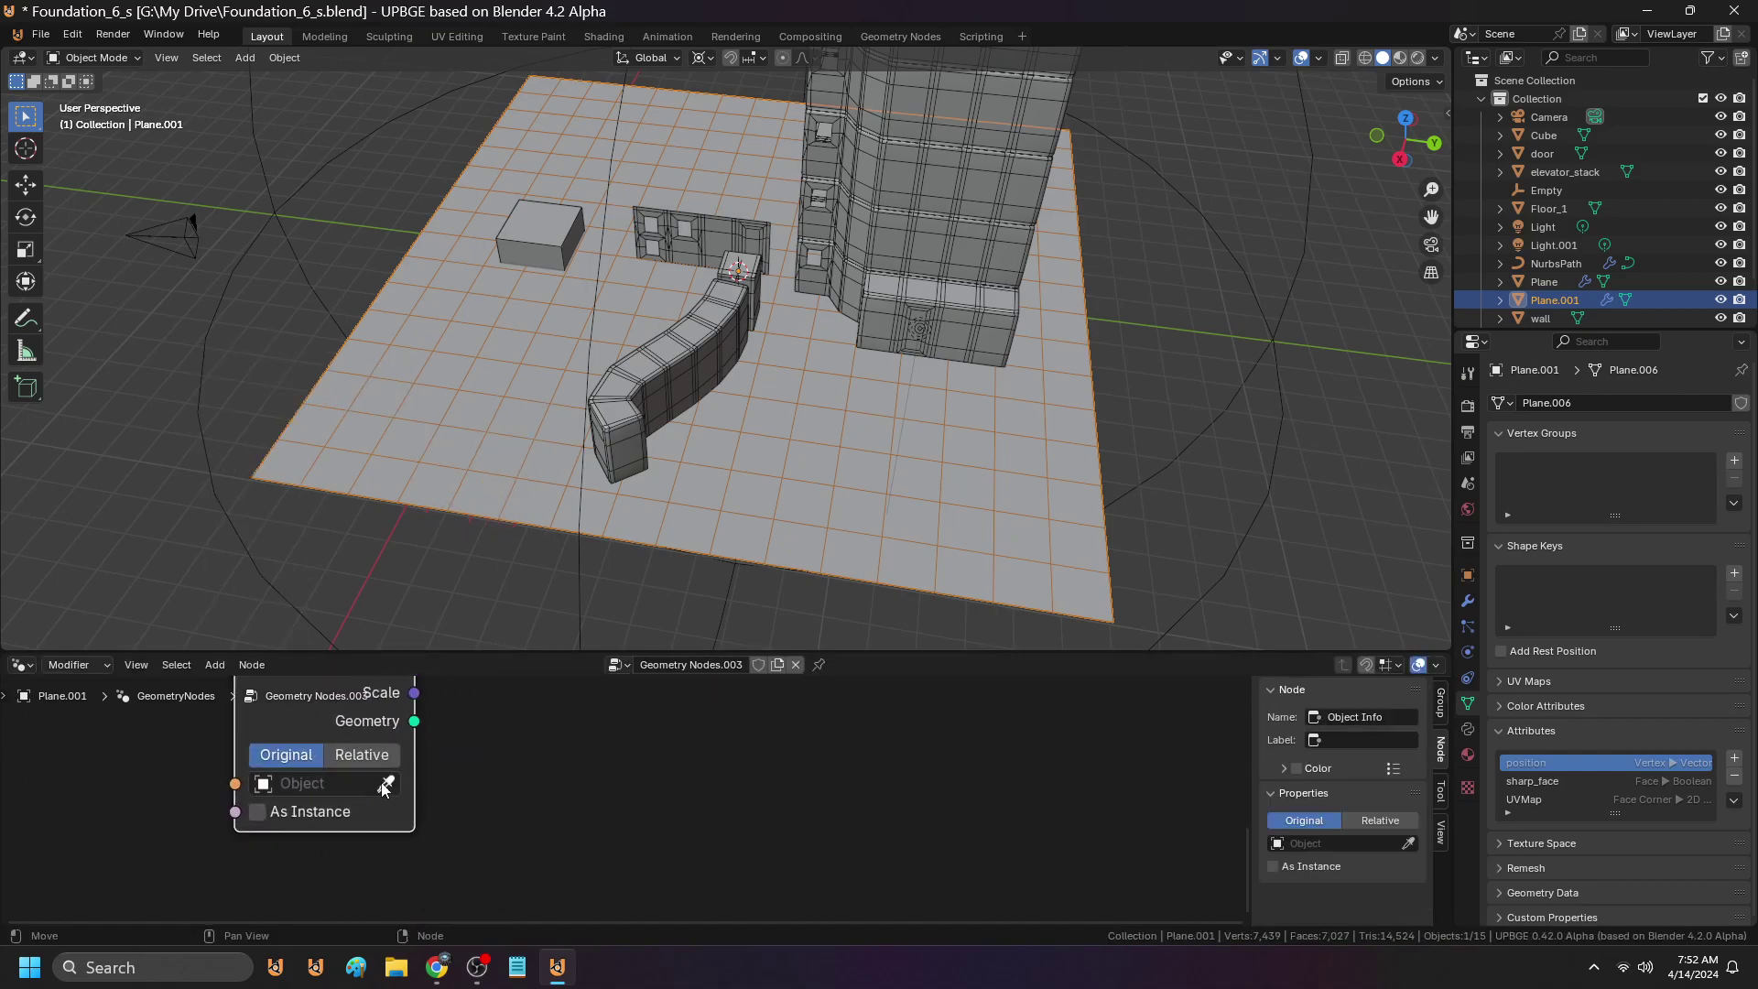
# Set the Object Info node's object to Plane with Relative transform space and place the node below Group Input
pyautogui.click(320, 783)
pyautogui.click(311, 746)
pyautogui.scroll(-2, 472, 785)
pyautogui.moveTo(412, 714); pyautogui.dragTo(234, 838, button='middle')
pyautogui.click(423, 793)
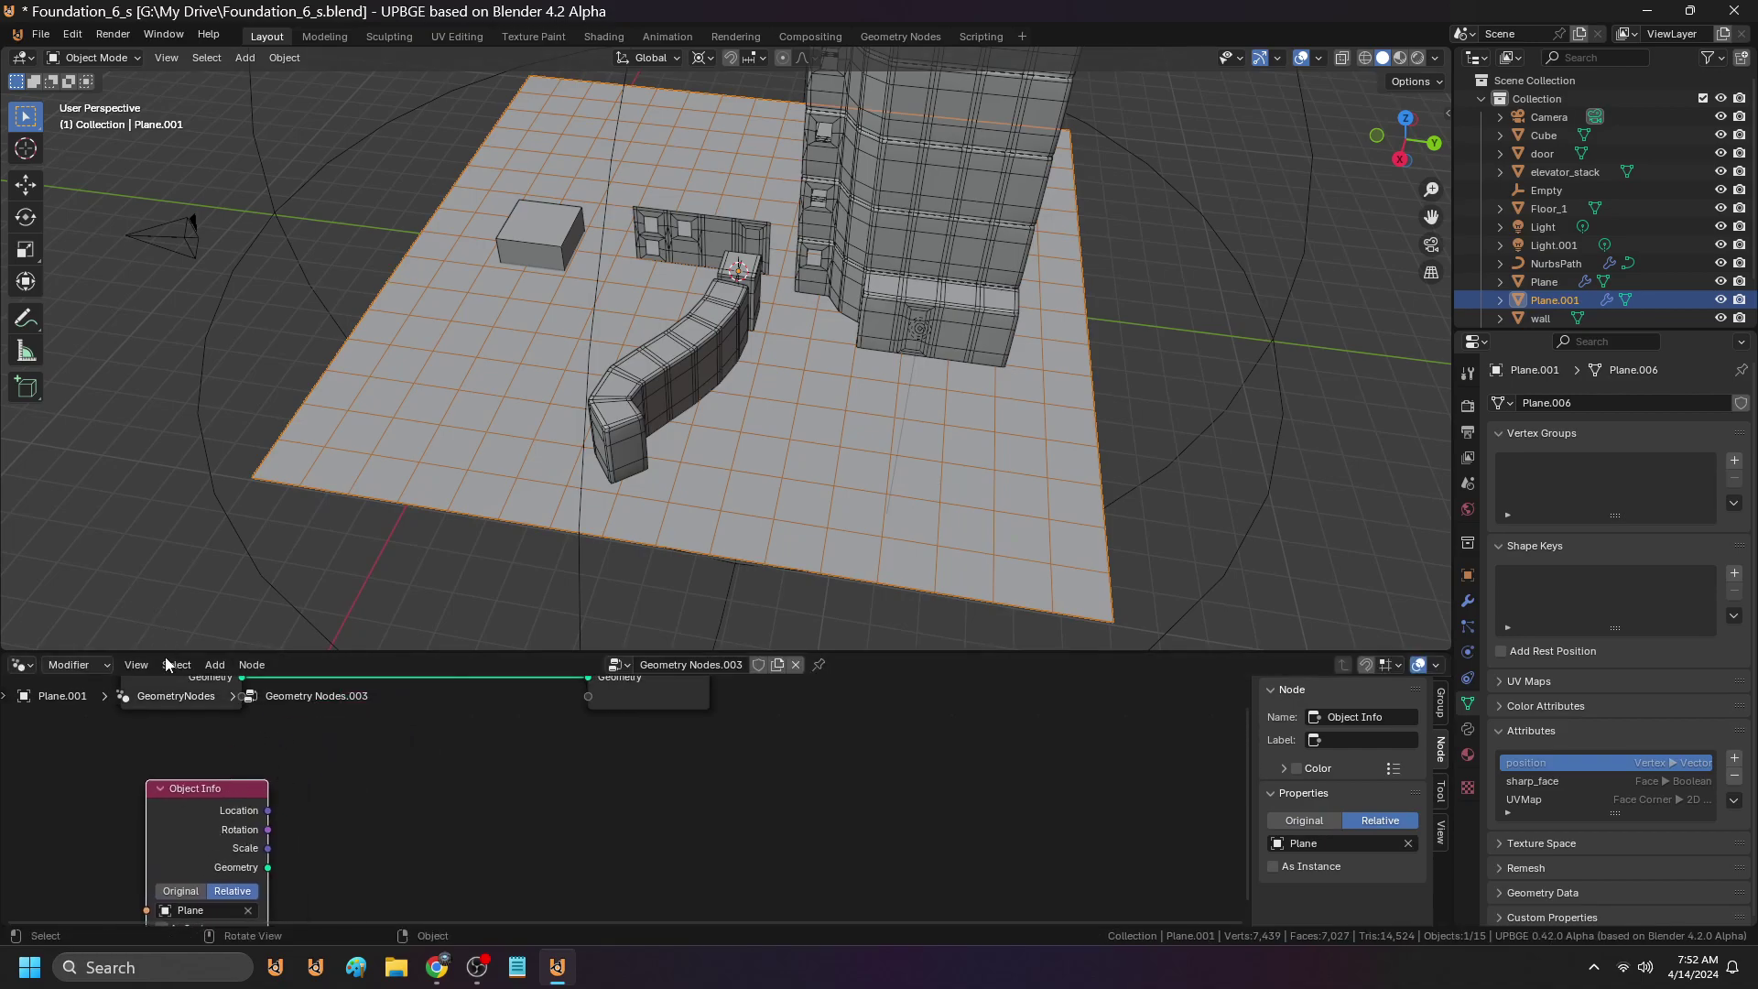
# Add a Set Position node on the link between Group Input and Group Output
pyautogui.click(212, 664)
pyautogui.moveTo(275, 412)
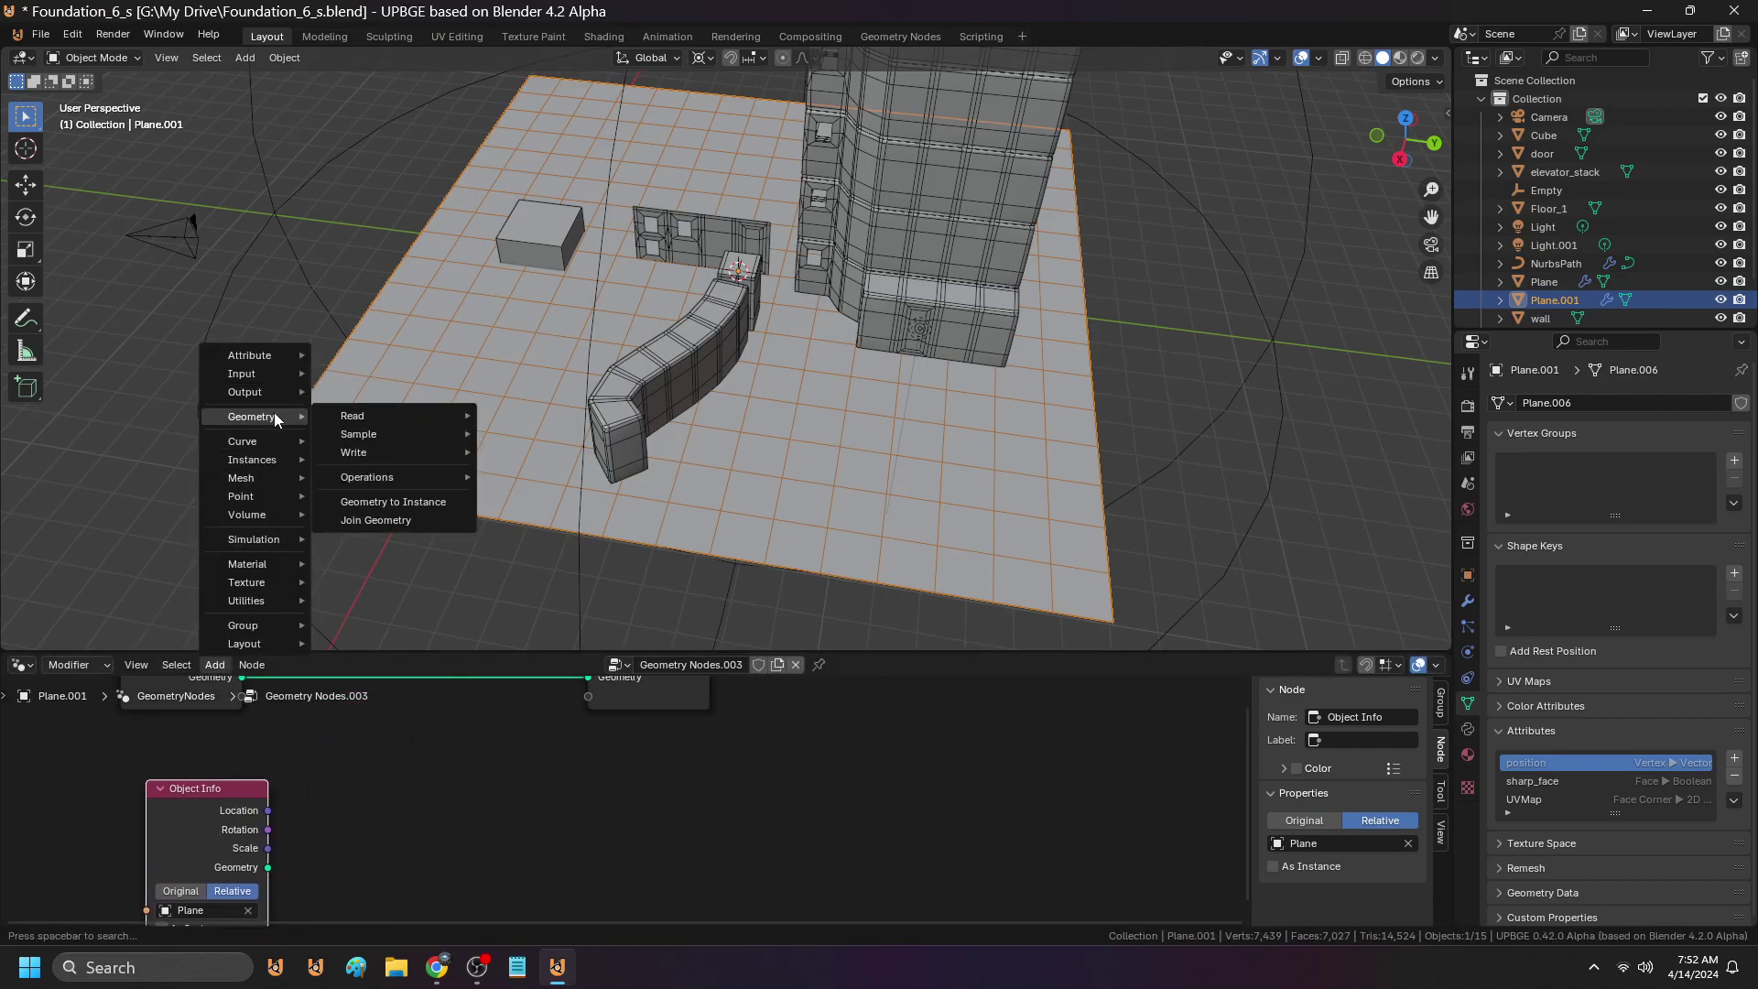
pyautogui.moveTo(354, 452)
pyautogui.click(579, 471)
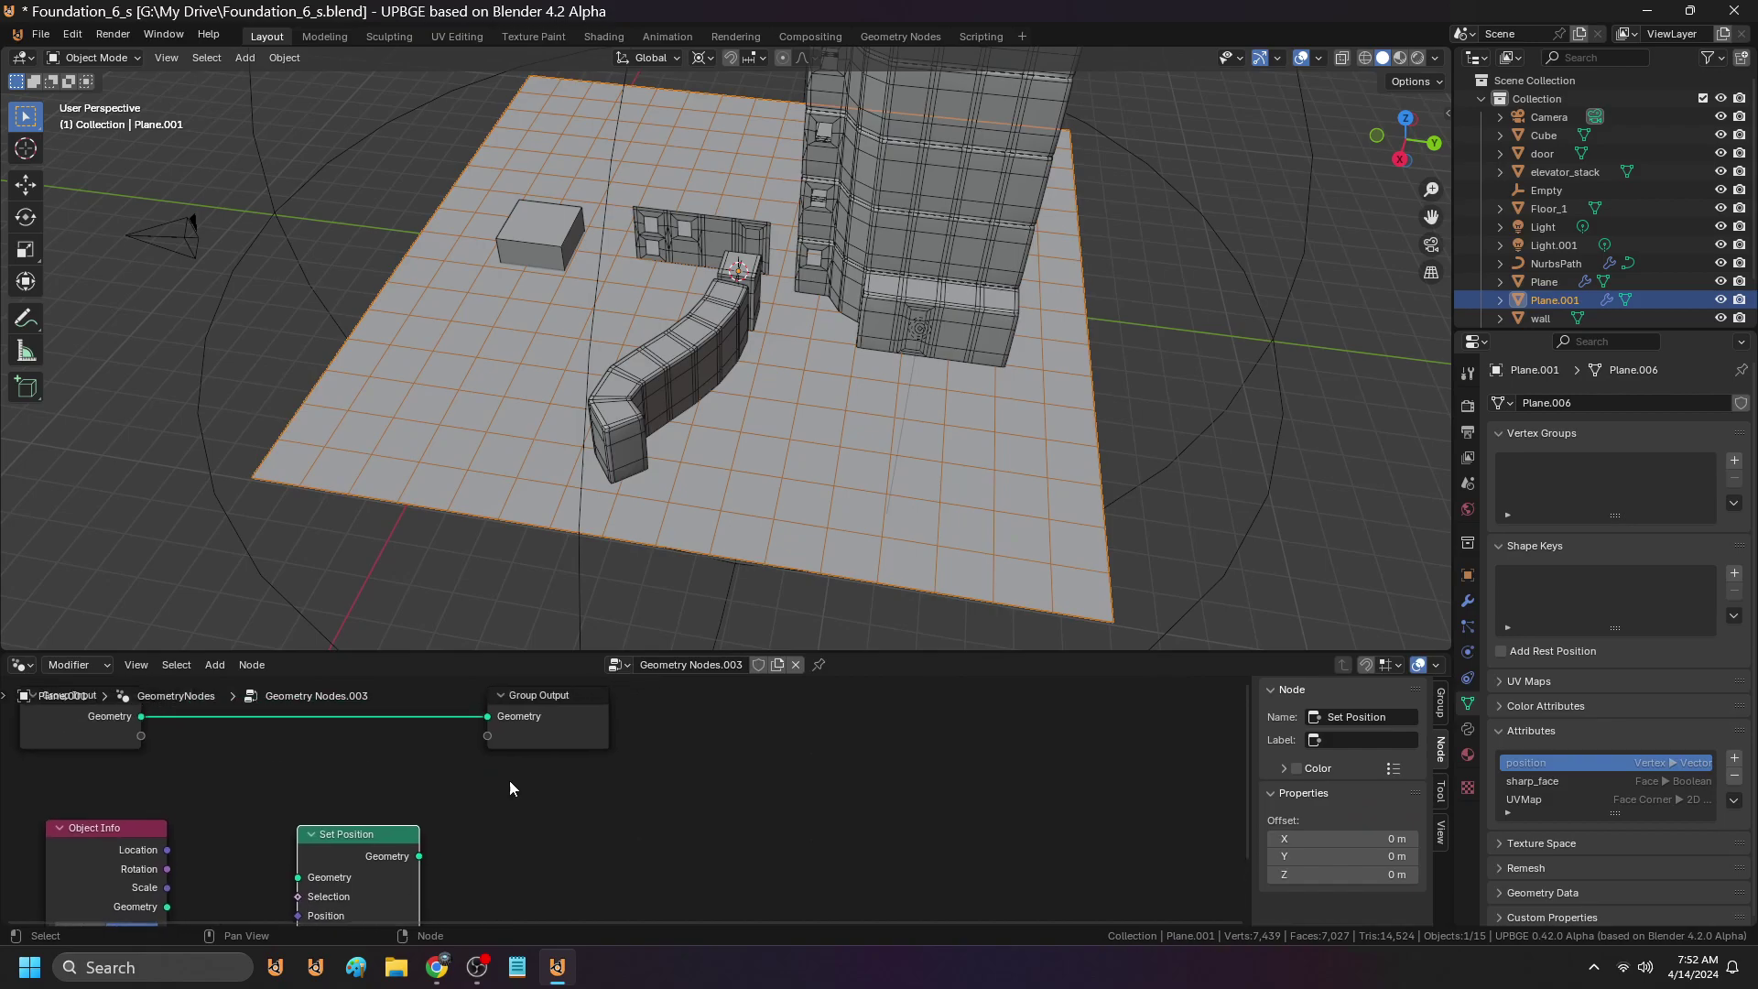
pyautogui.click(760, 690)
pyautogui.moveTo(518, 776); pyautogui.dragTo(589, 747, button='middle')
pyautogui.scroll(-1, 589, 747)
# Align the Object Info node under Group Input and add a Position node between the two
pyautogui.moveTo(229, 822); pyautogui.dragTo(199, 827)
pyautogui.click(216, 665)
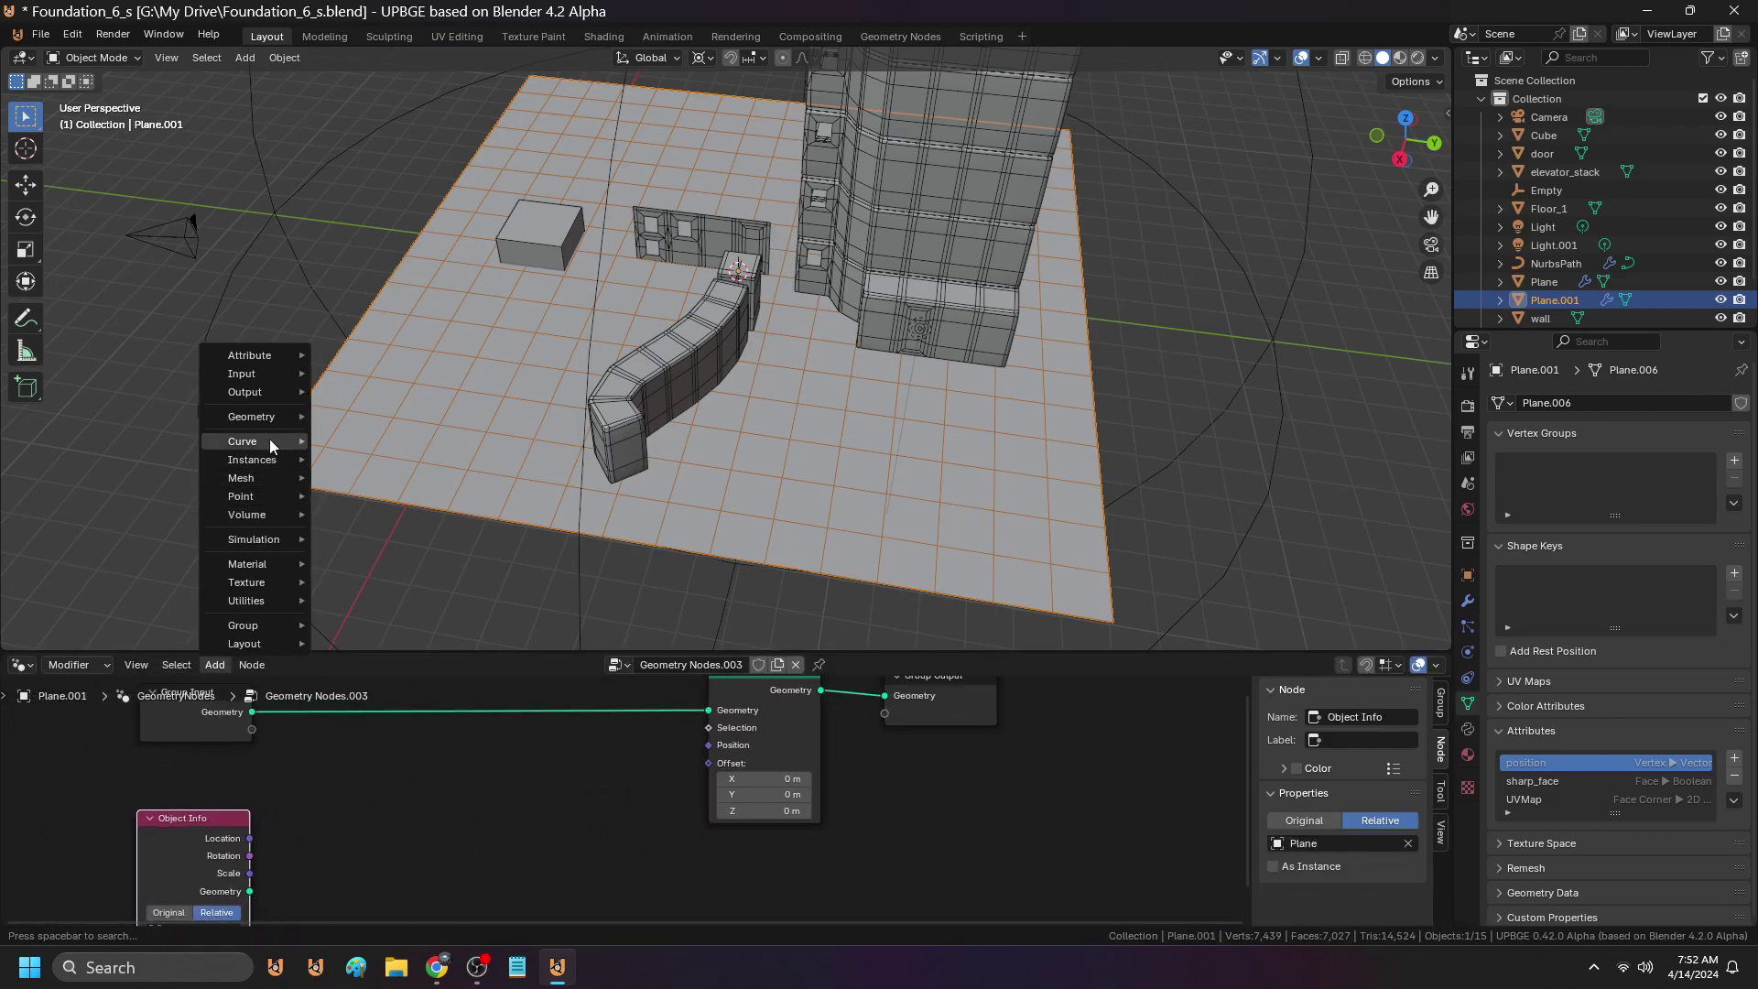
pyautogui.moveTo(273, 423)
pyautogui.moveTo(385, 416)
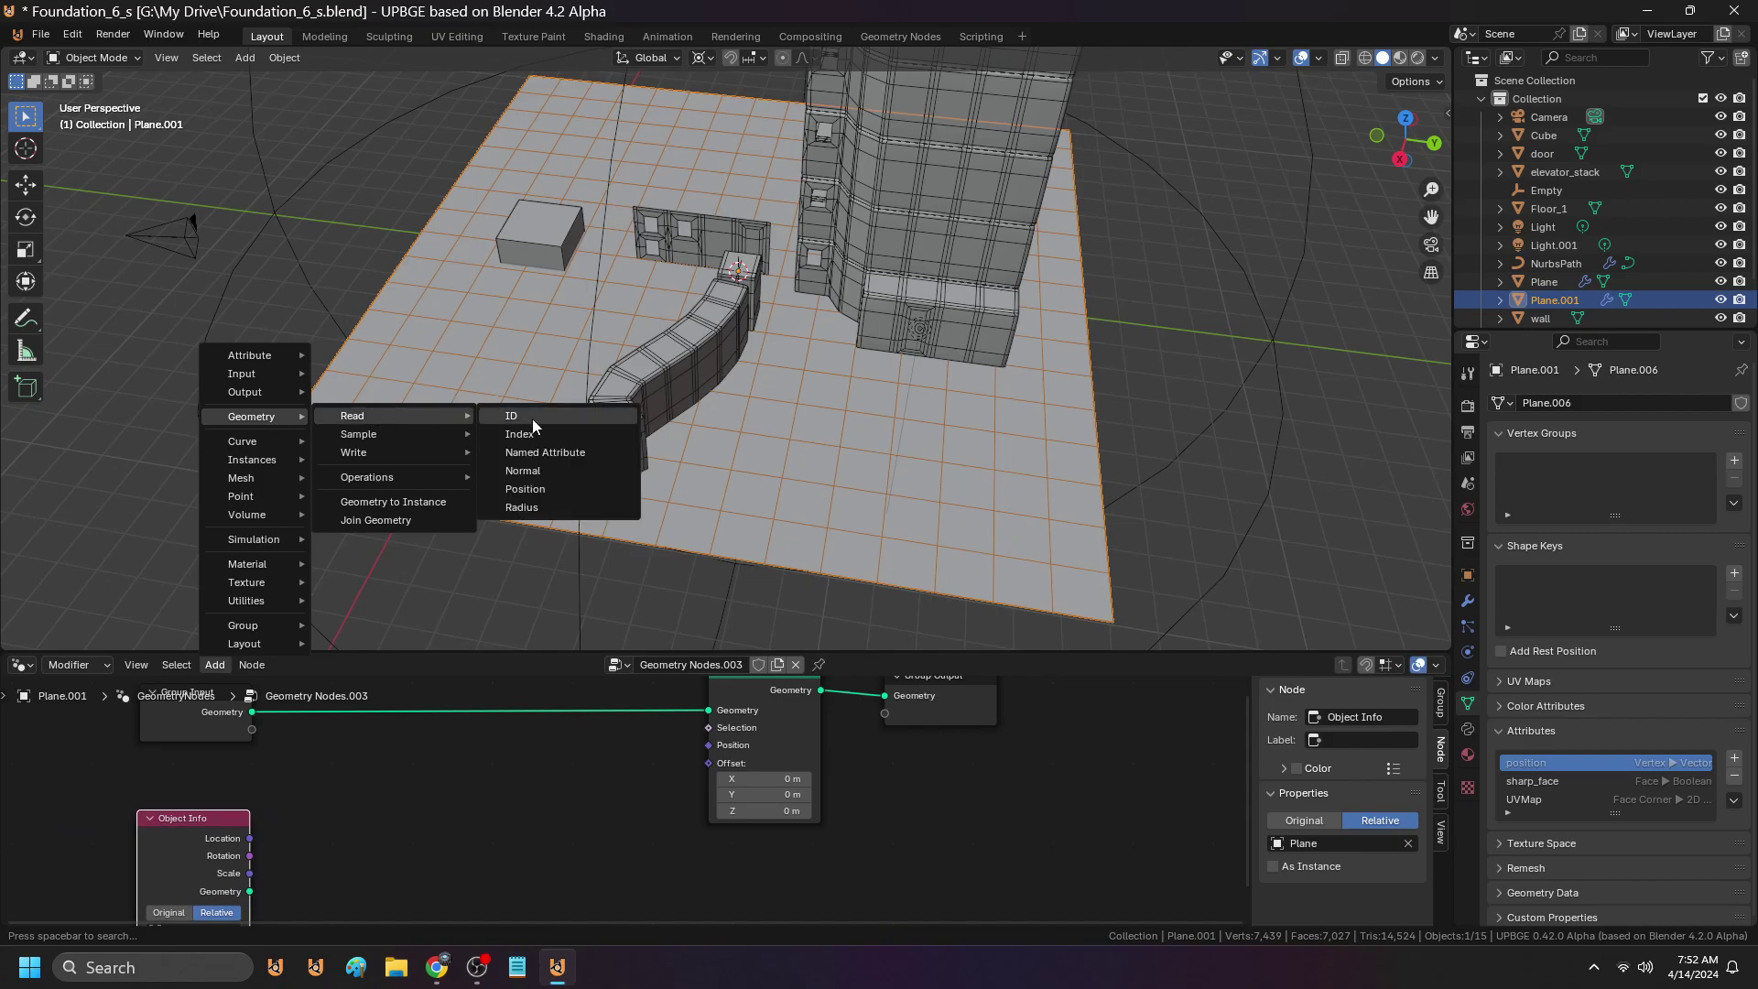
pyautogui.click(540, 488)
pyautogui.click(192, 772)
# Insert a Capture Attribute node after Group Input, set its data type to Vector, and feed Position into its Value
pyautogui.click(215, 665)
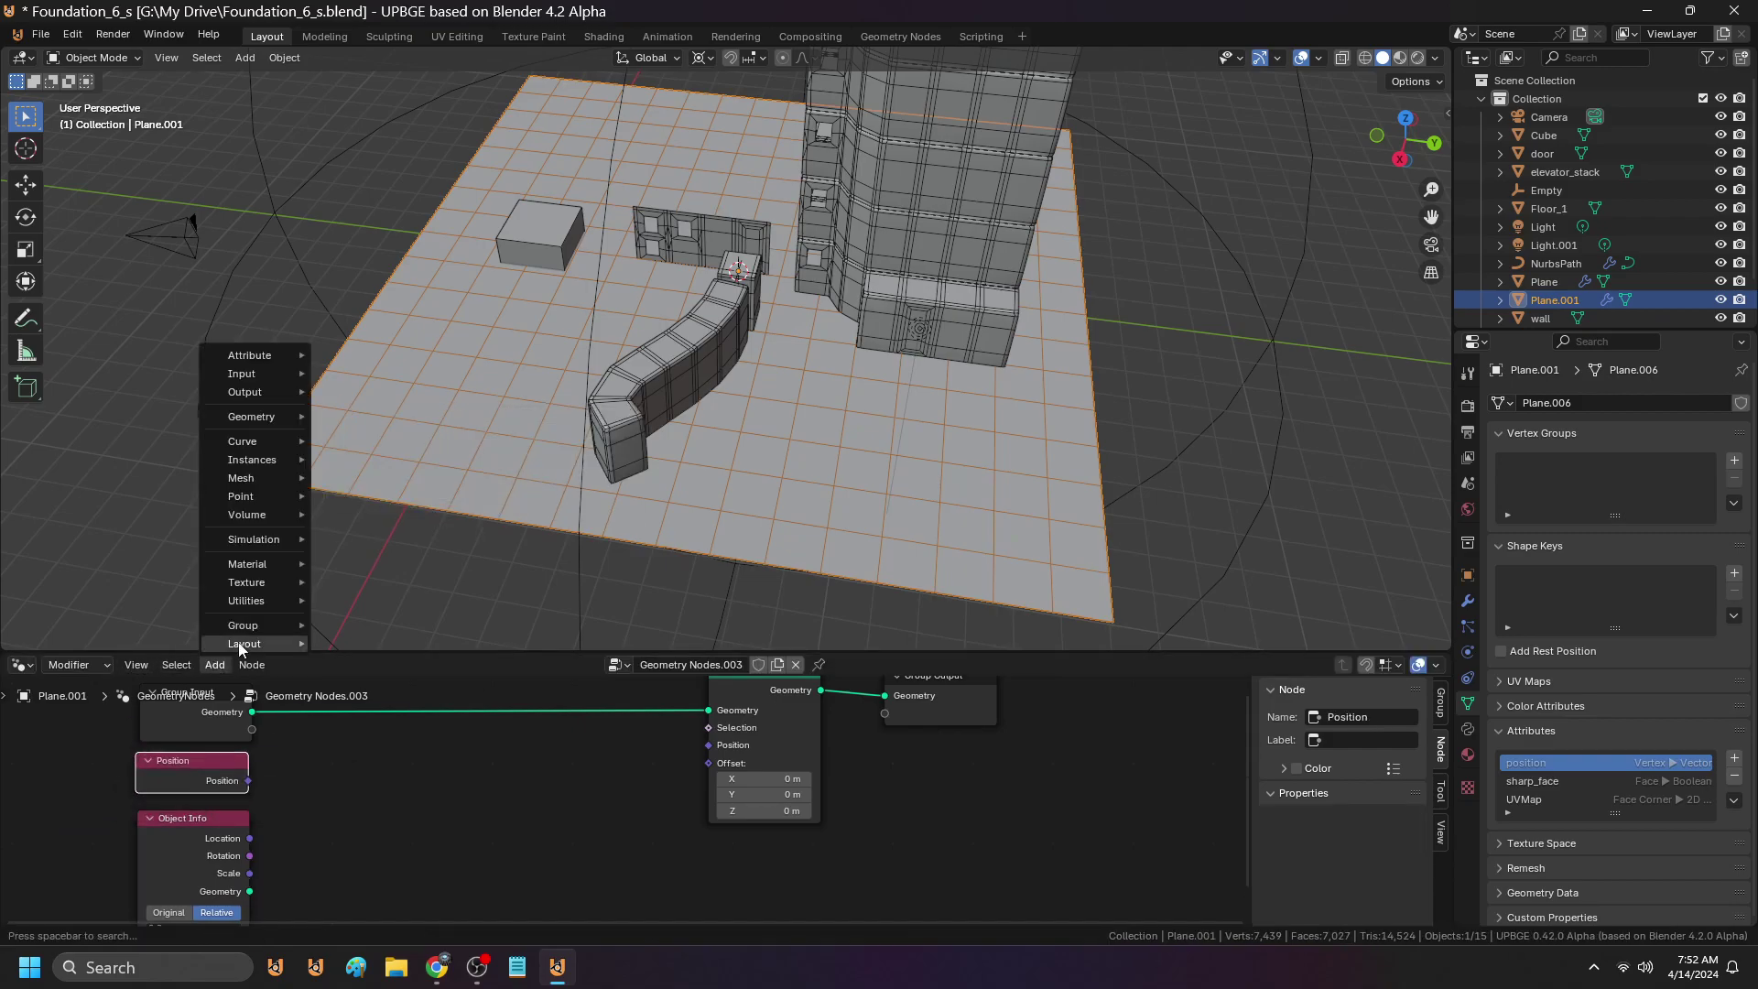
pyautogui.moveTo(275, 355)
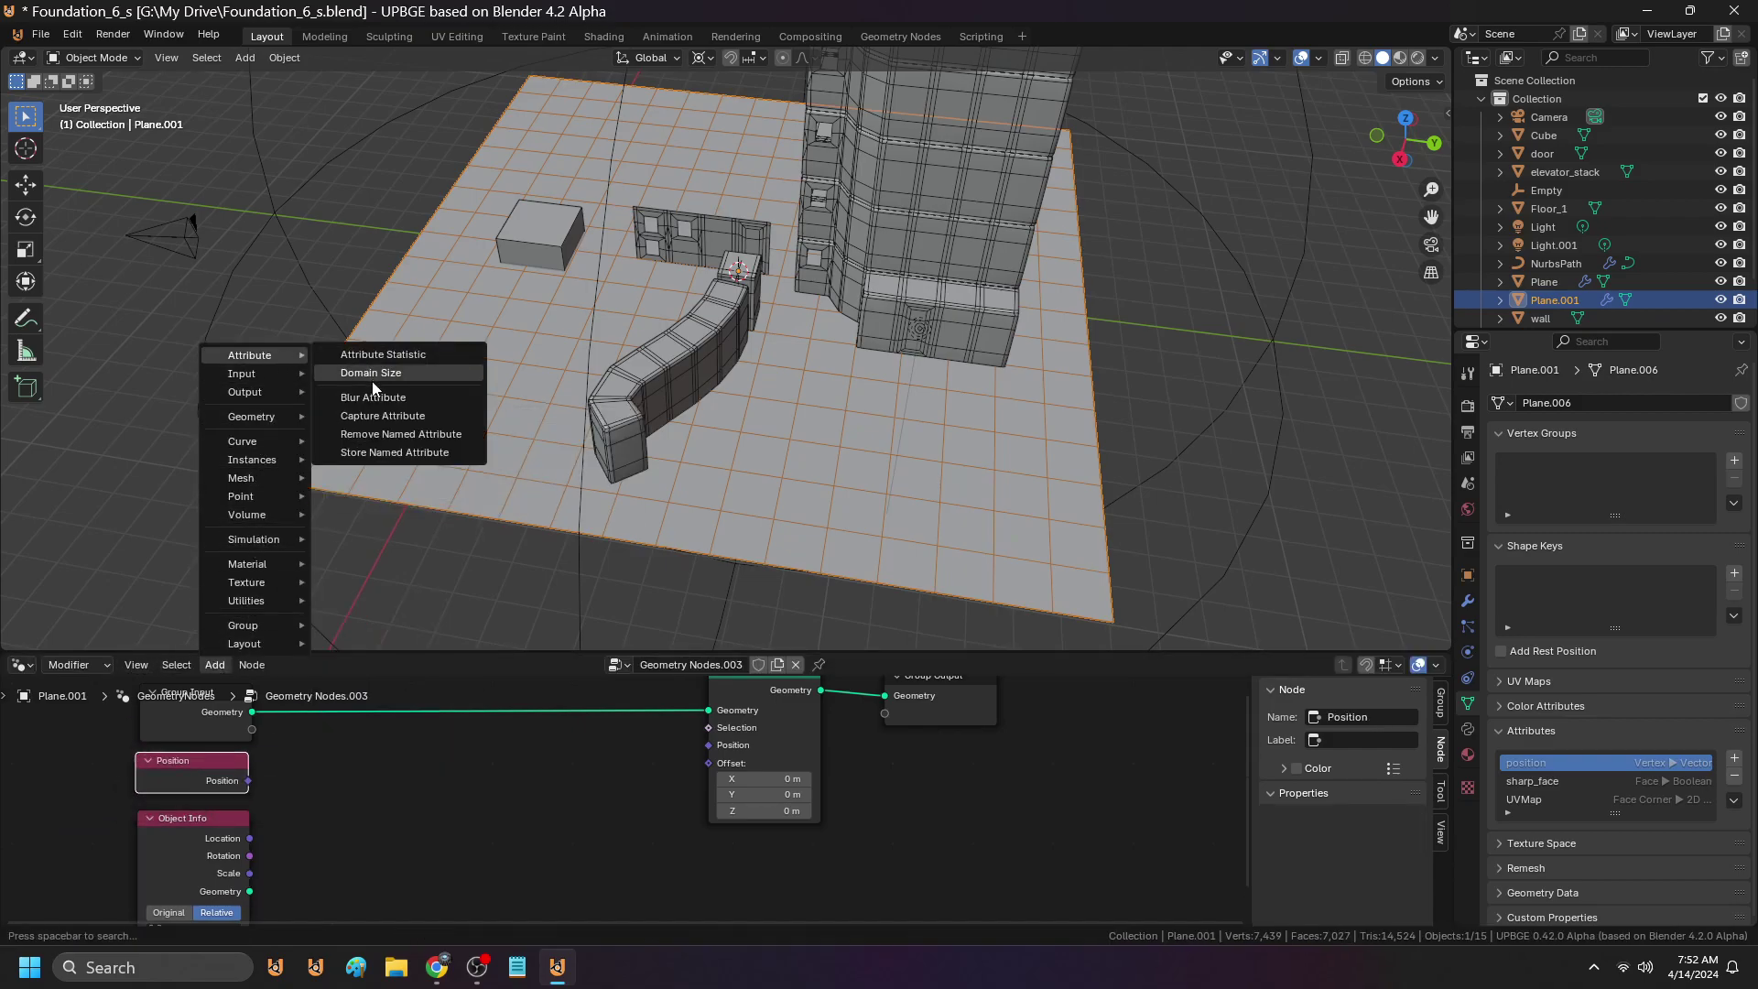
pyautogui.click(382, 416)
pyautogui.click(389, 723)
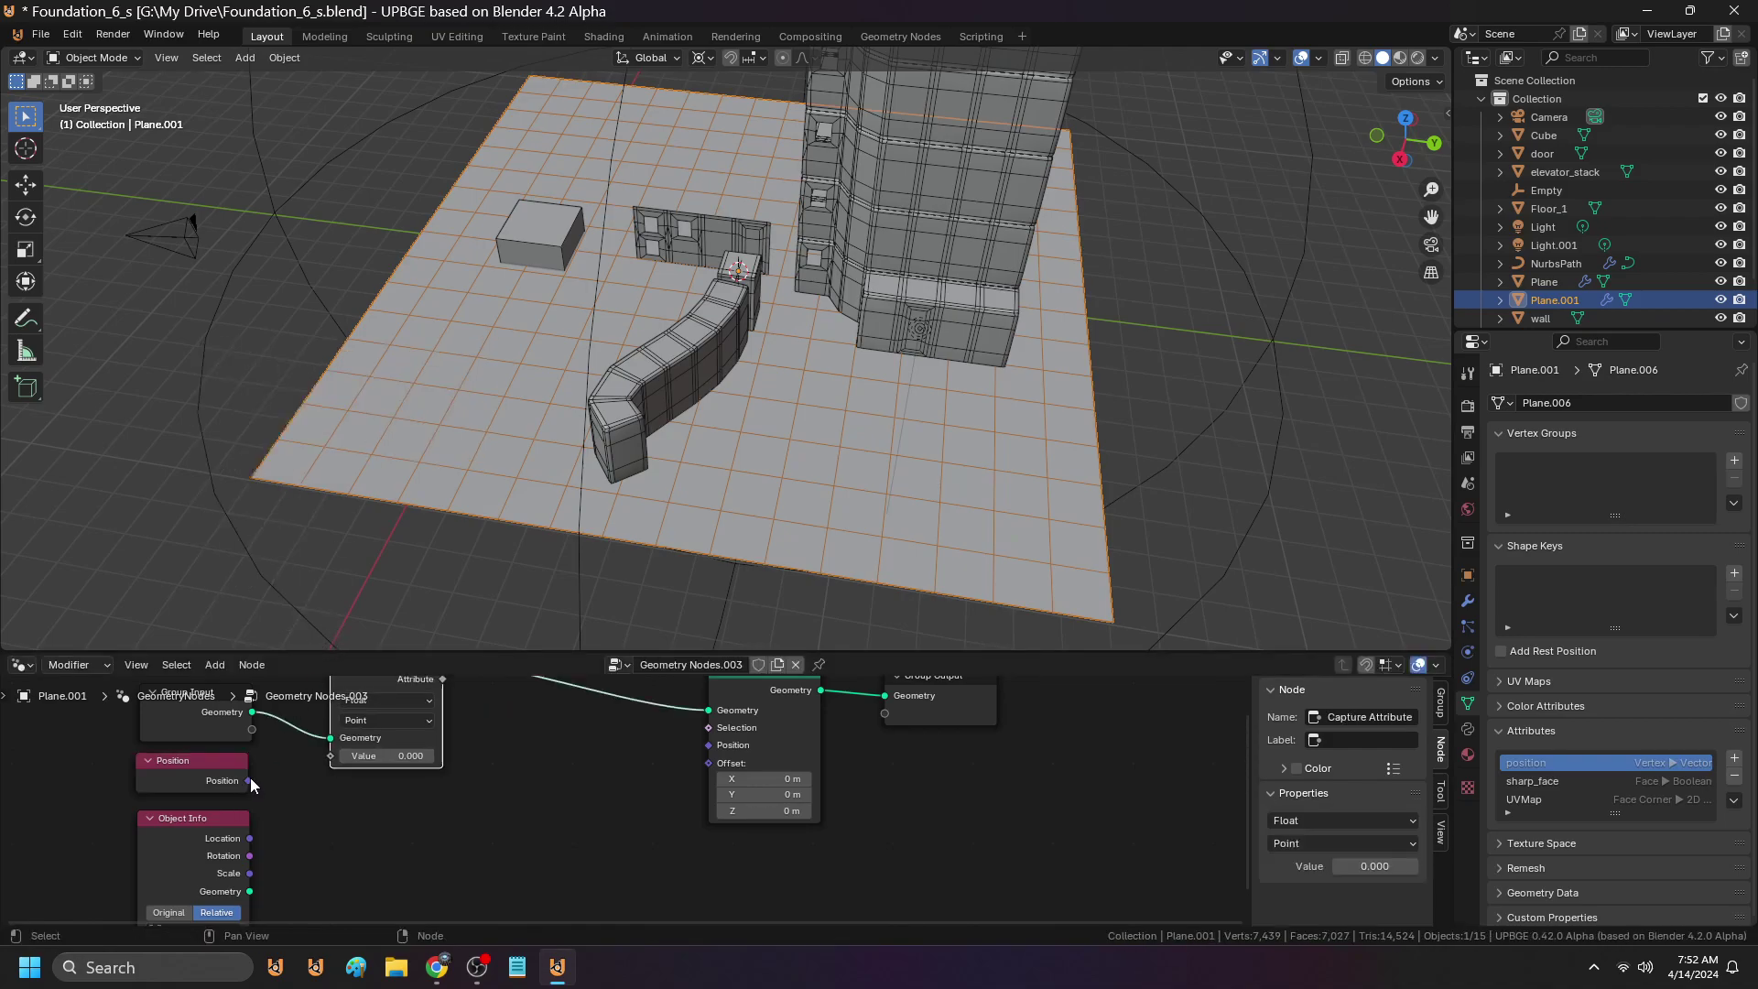
pyautogui.click(391, 740)
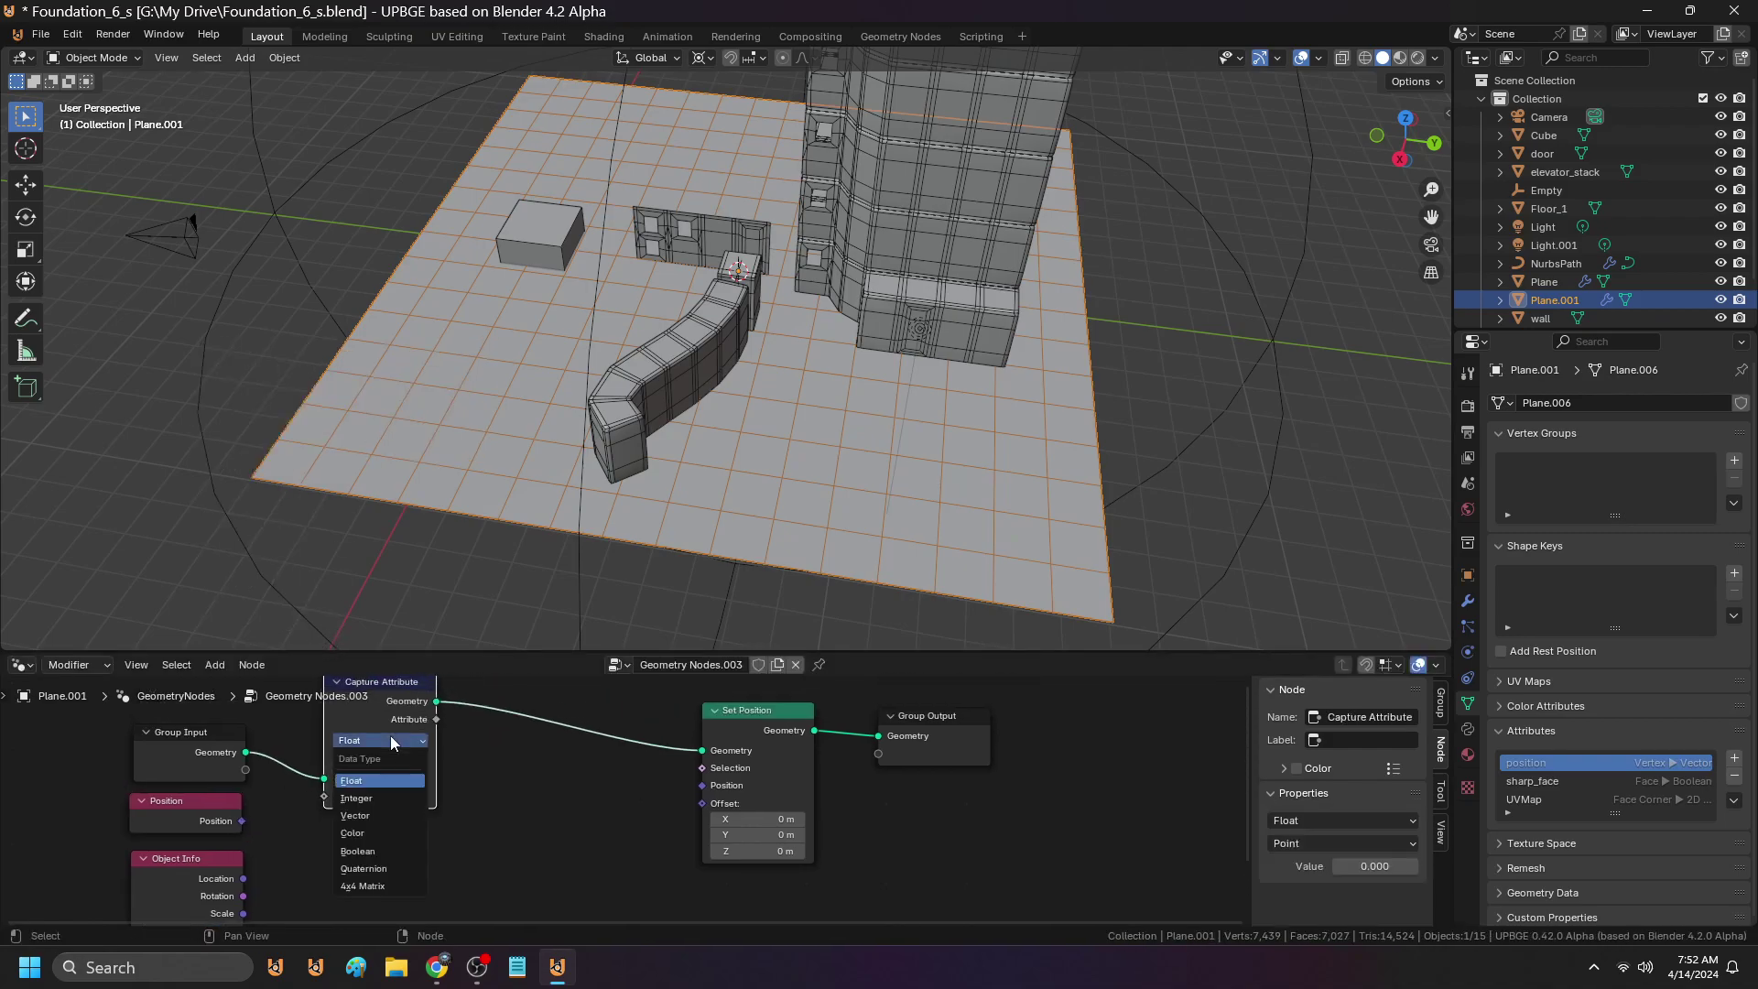
pyautogui.click(377, 816)
pyautogui.moveTo(240, 820); pyautogui.dragTo(323, 797)
# Add a Vector Math node below the main geometry link and set its operation to Multiply
pyautogui.click(230, 664)
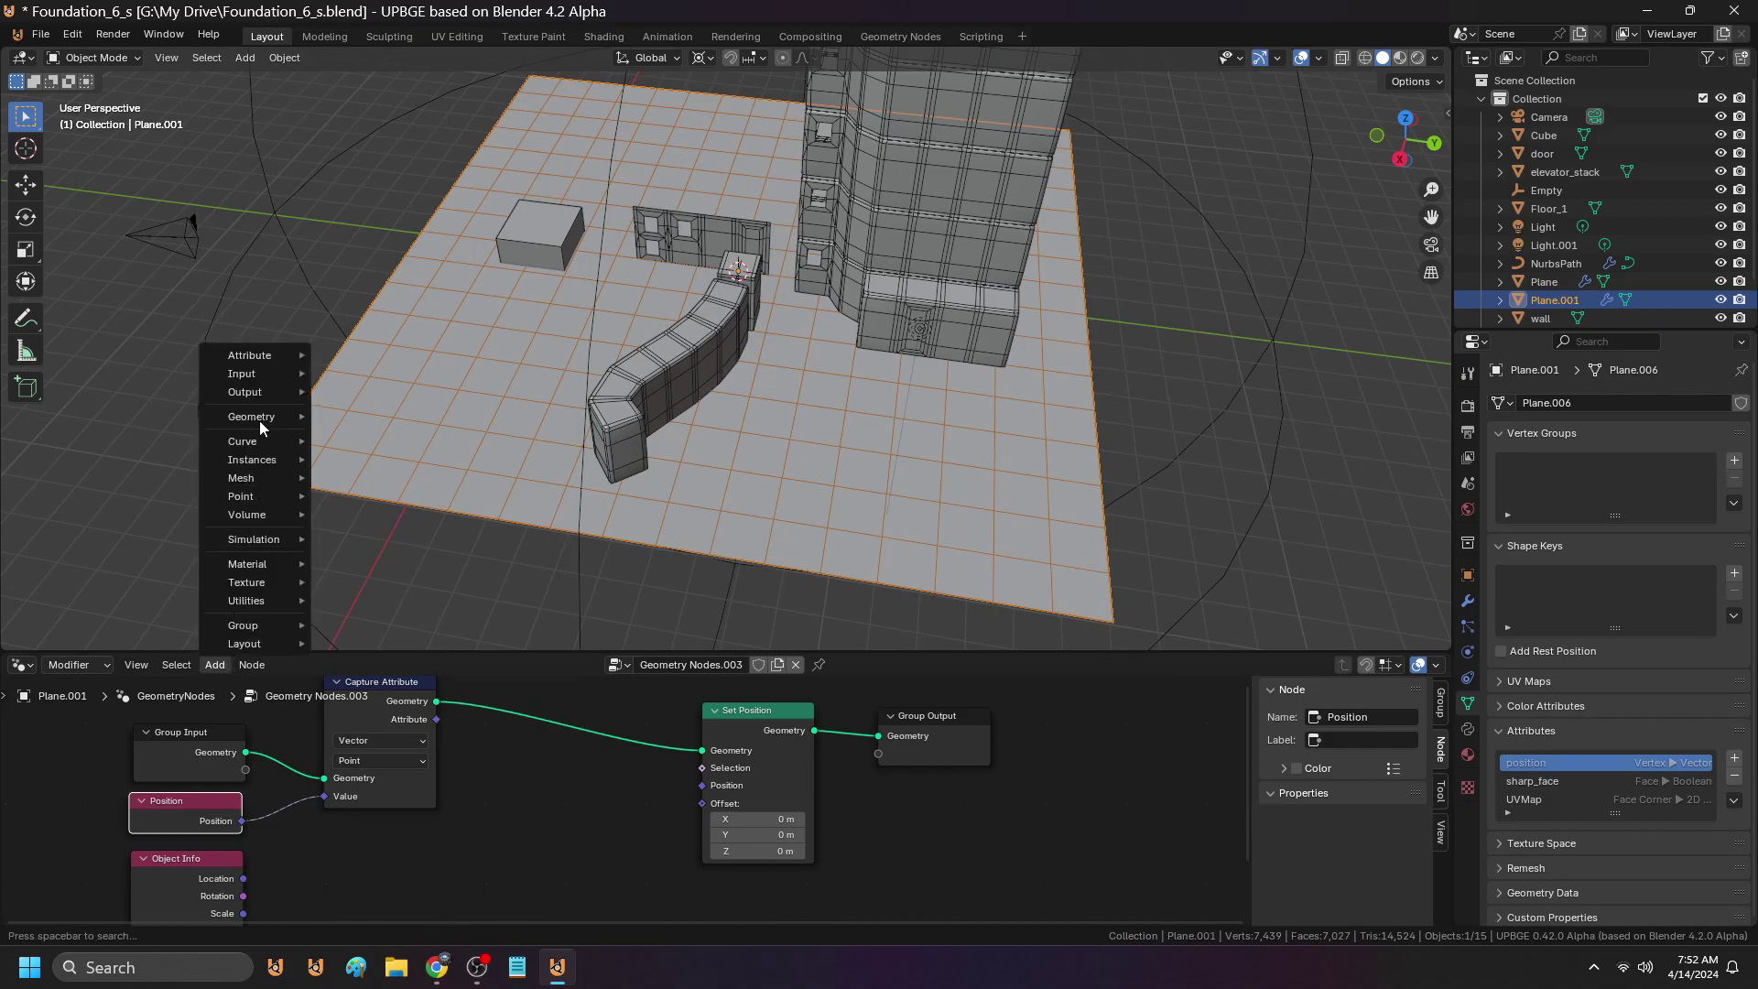
pyautogui.moveTo(253, 602)
pyautogui.moveTo(356, 637)
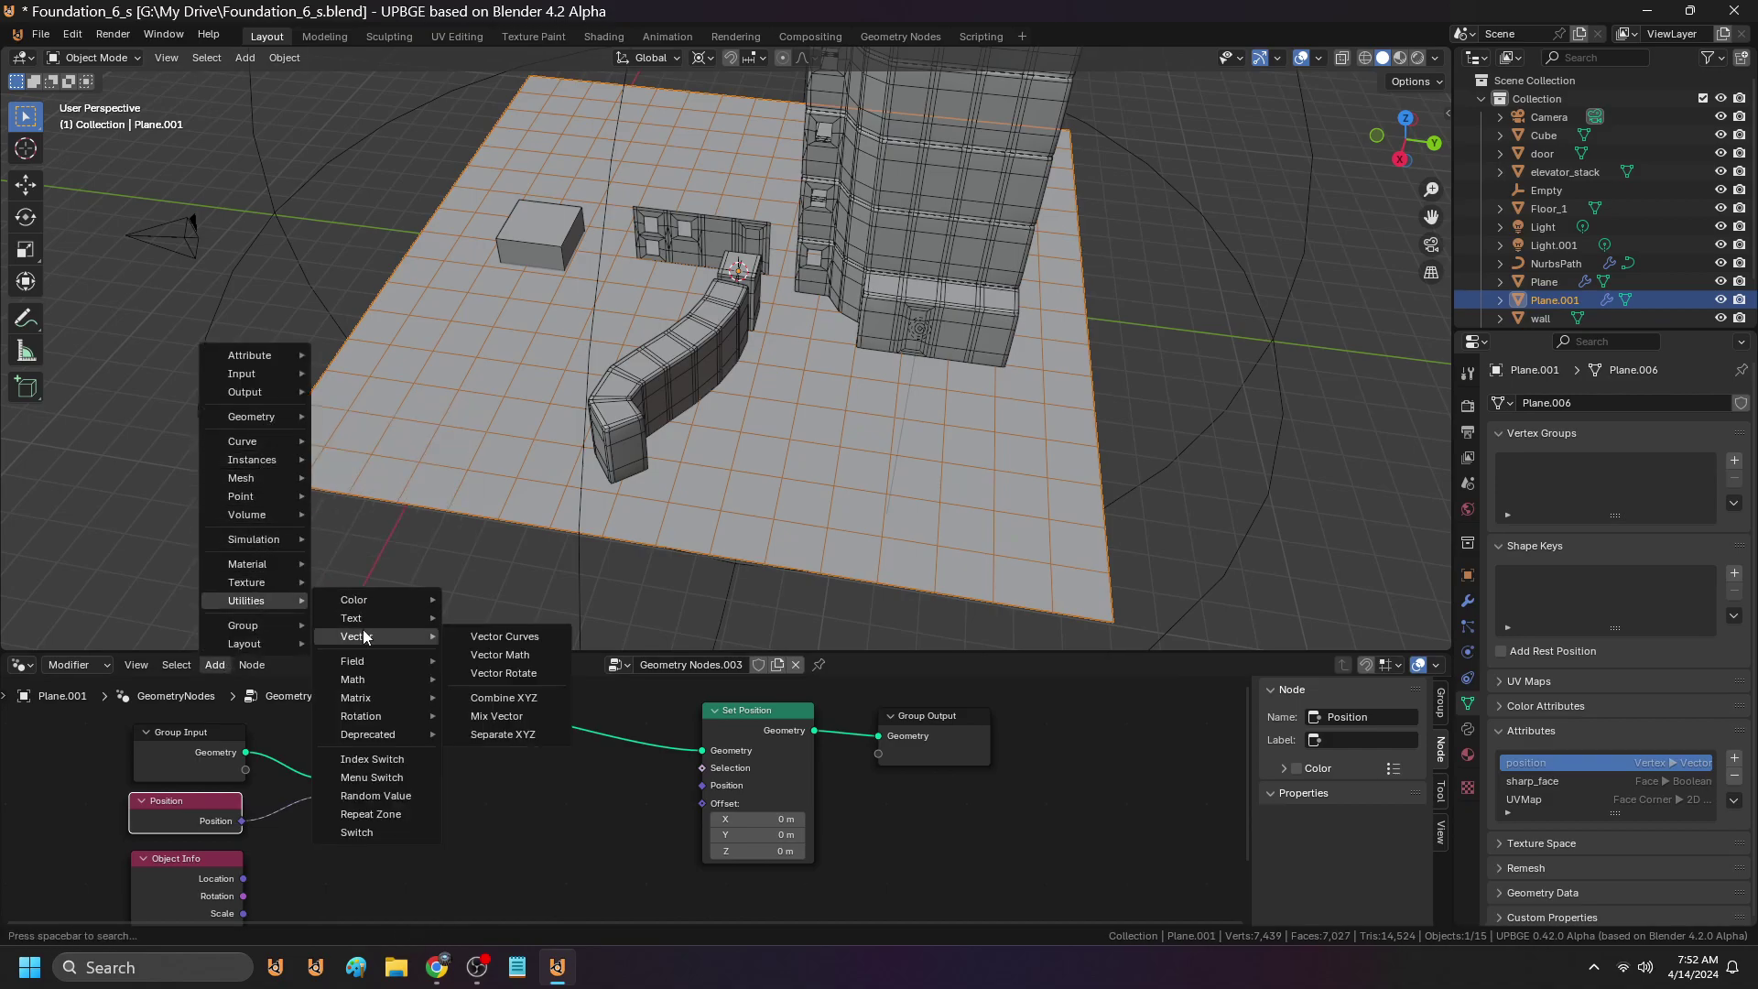
pyautogui.click(494, 668)
pyautogui.click(516, 819)
pyautogui.click(523, 835)
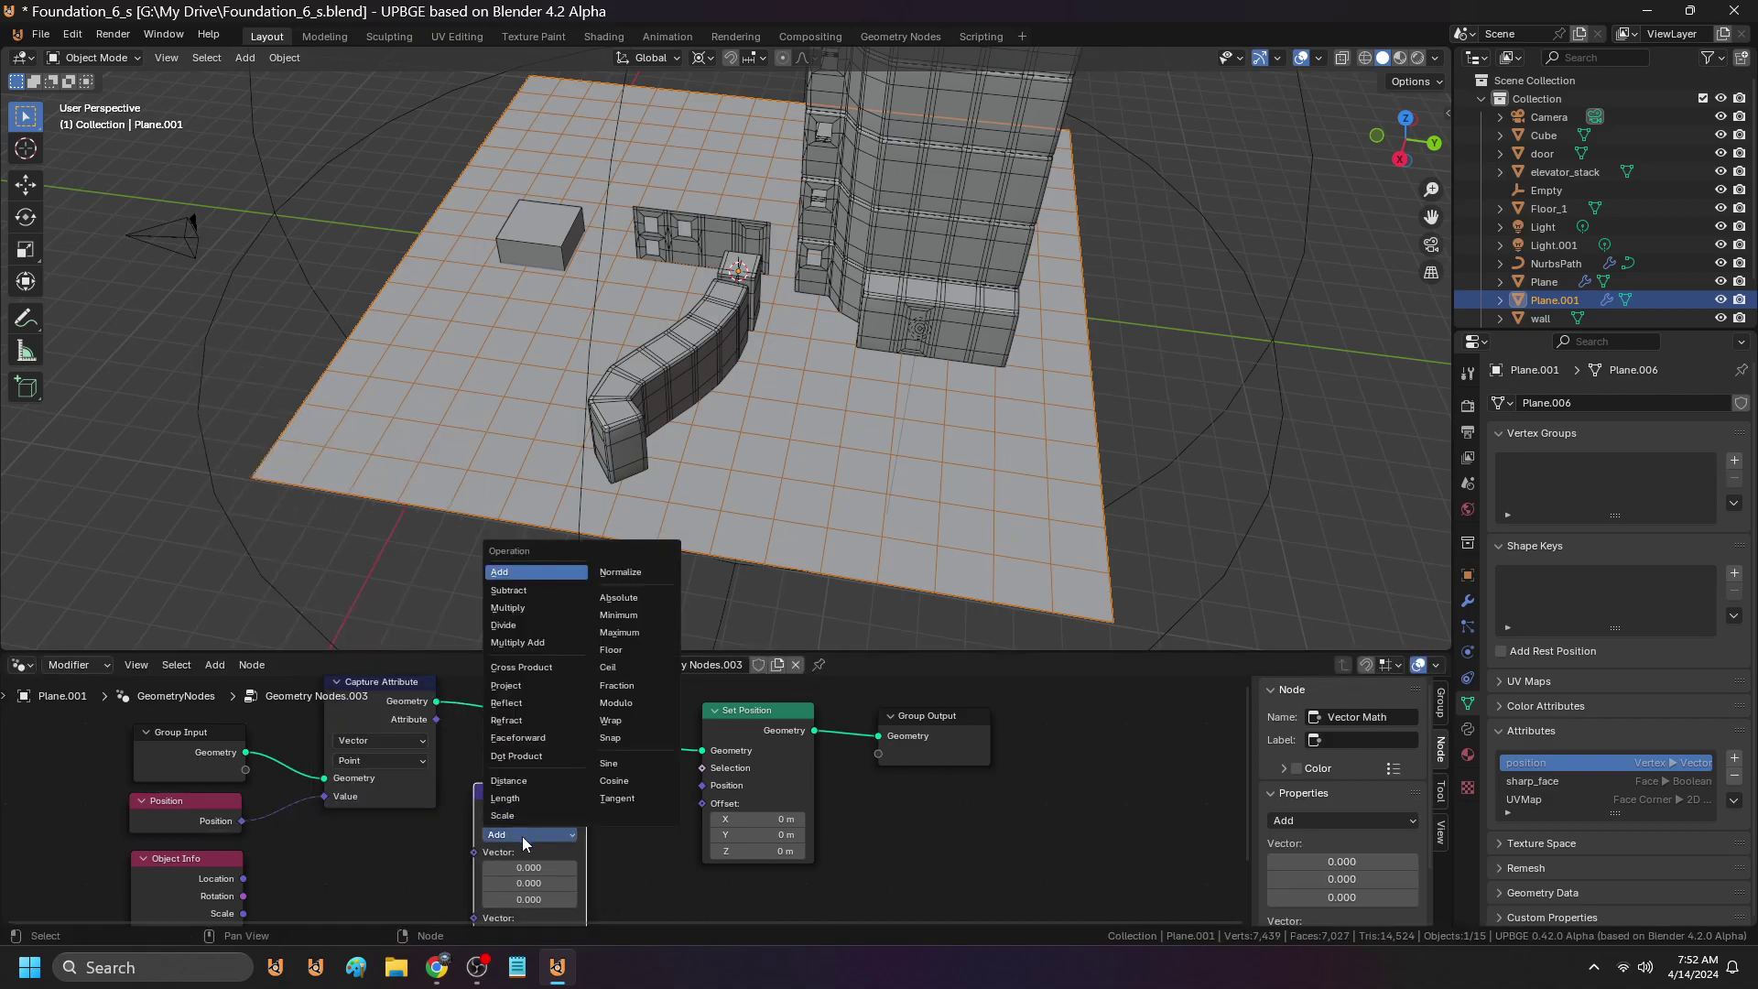
pyautogui.click(507, 607)
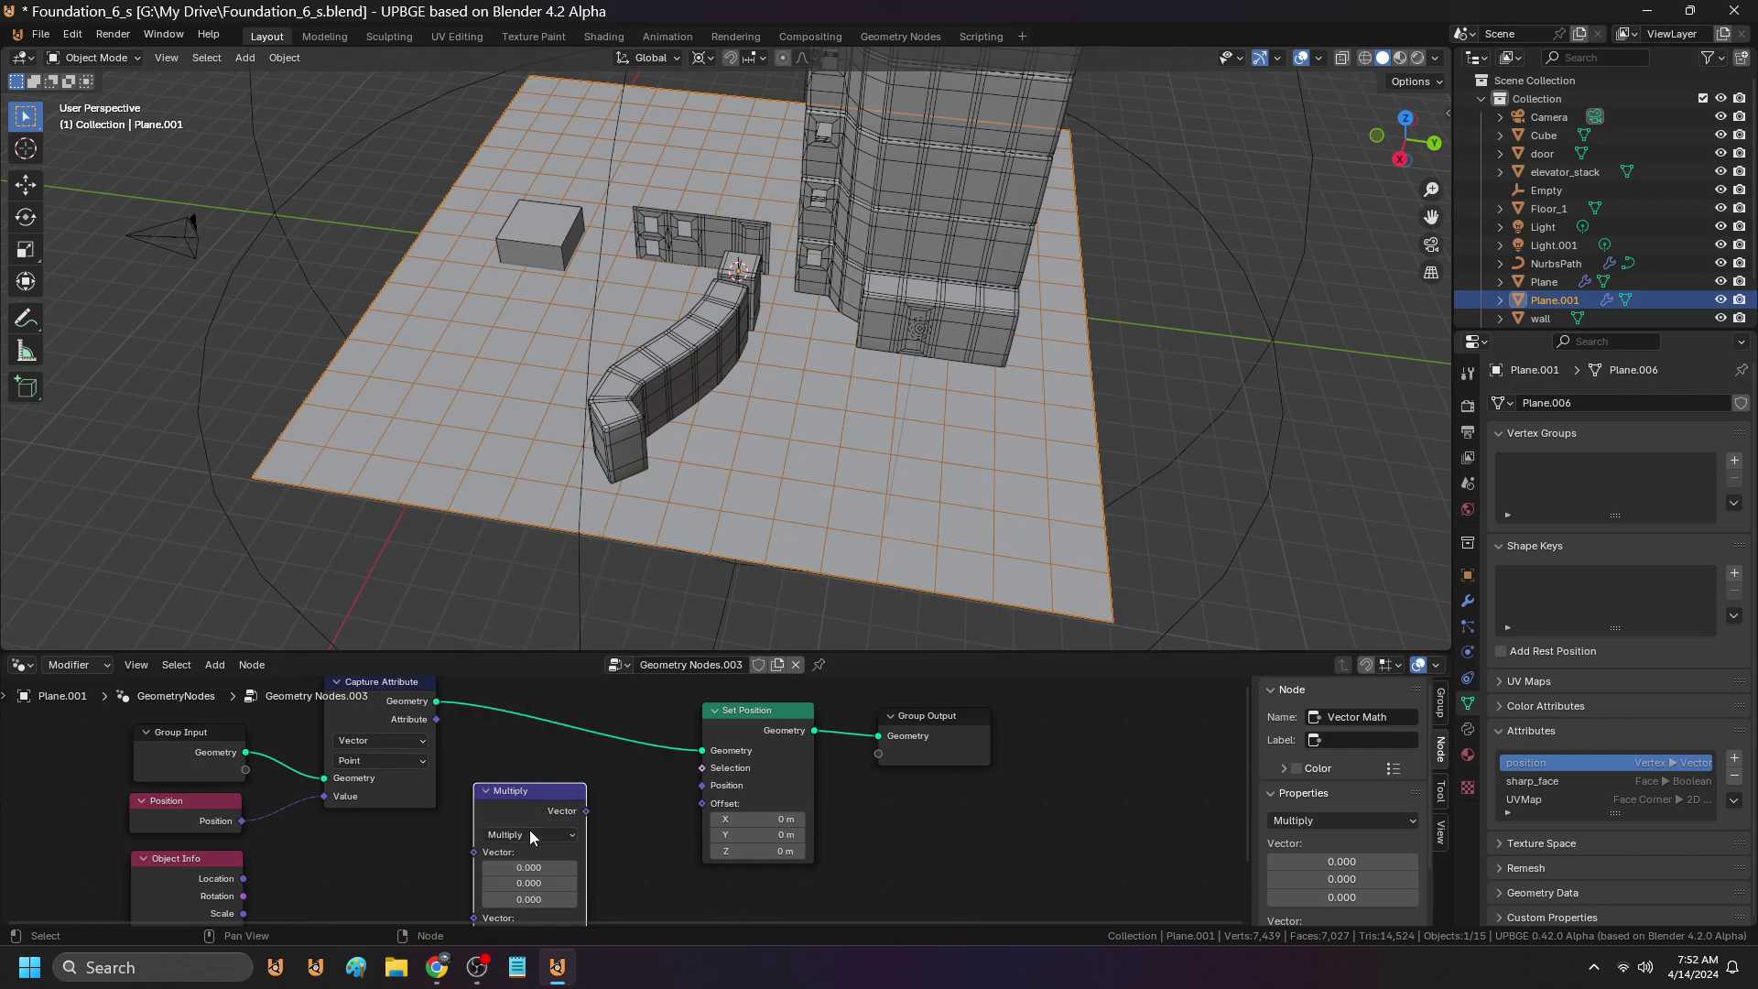
# Set the X and Y components of the Multiply node's second vector to 1
pyautogui.moveTo(511, 898); pyautogui.dragTo(527, 770, button='middle')
pyautogui.click(532, 804)
pyautogui.write('1')
pyautogui.press('Return')
pyautogui.click(532, 820)
pyautogui.write('1')
pyautogui.press('Return')
pyautogui.scroll(-6, 695, 868)
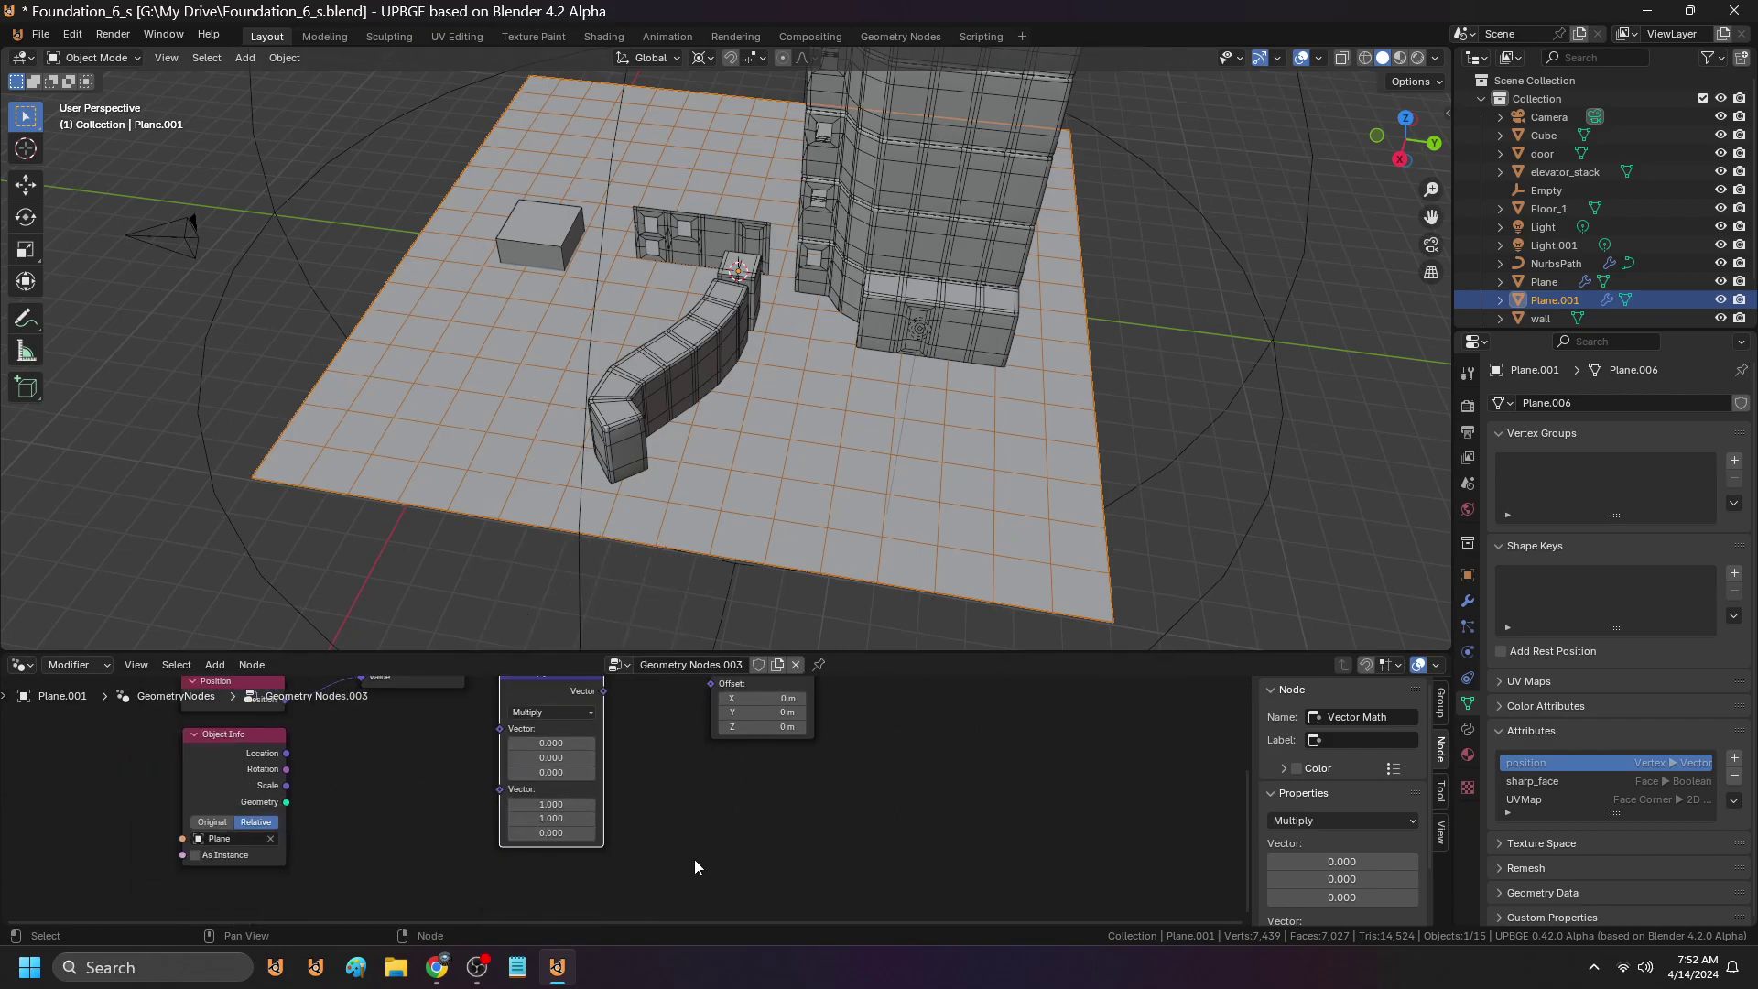
# Duplicate the Multiply node and place the copy below the original
pyautogui.hotkey('shift', 'd')
pyautogui.click(582, 849)
pyautogui.moveTo(445, 807); pyautogui.dragTo(485, 779, button='middle')
pyautogui.scroll(-1, 485, 779)
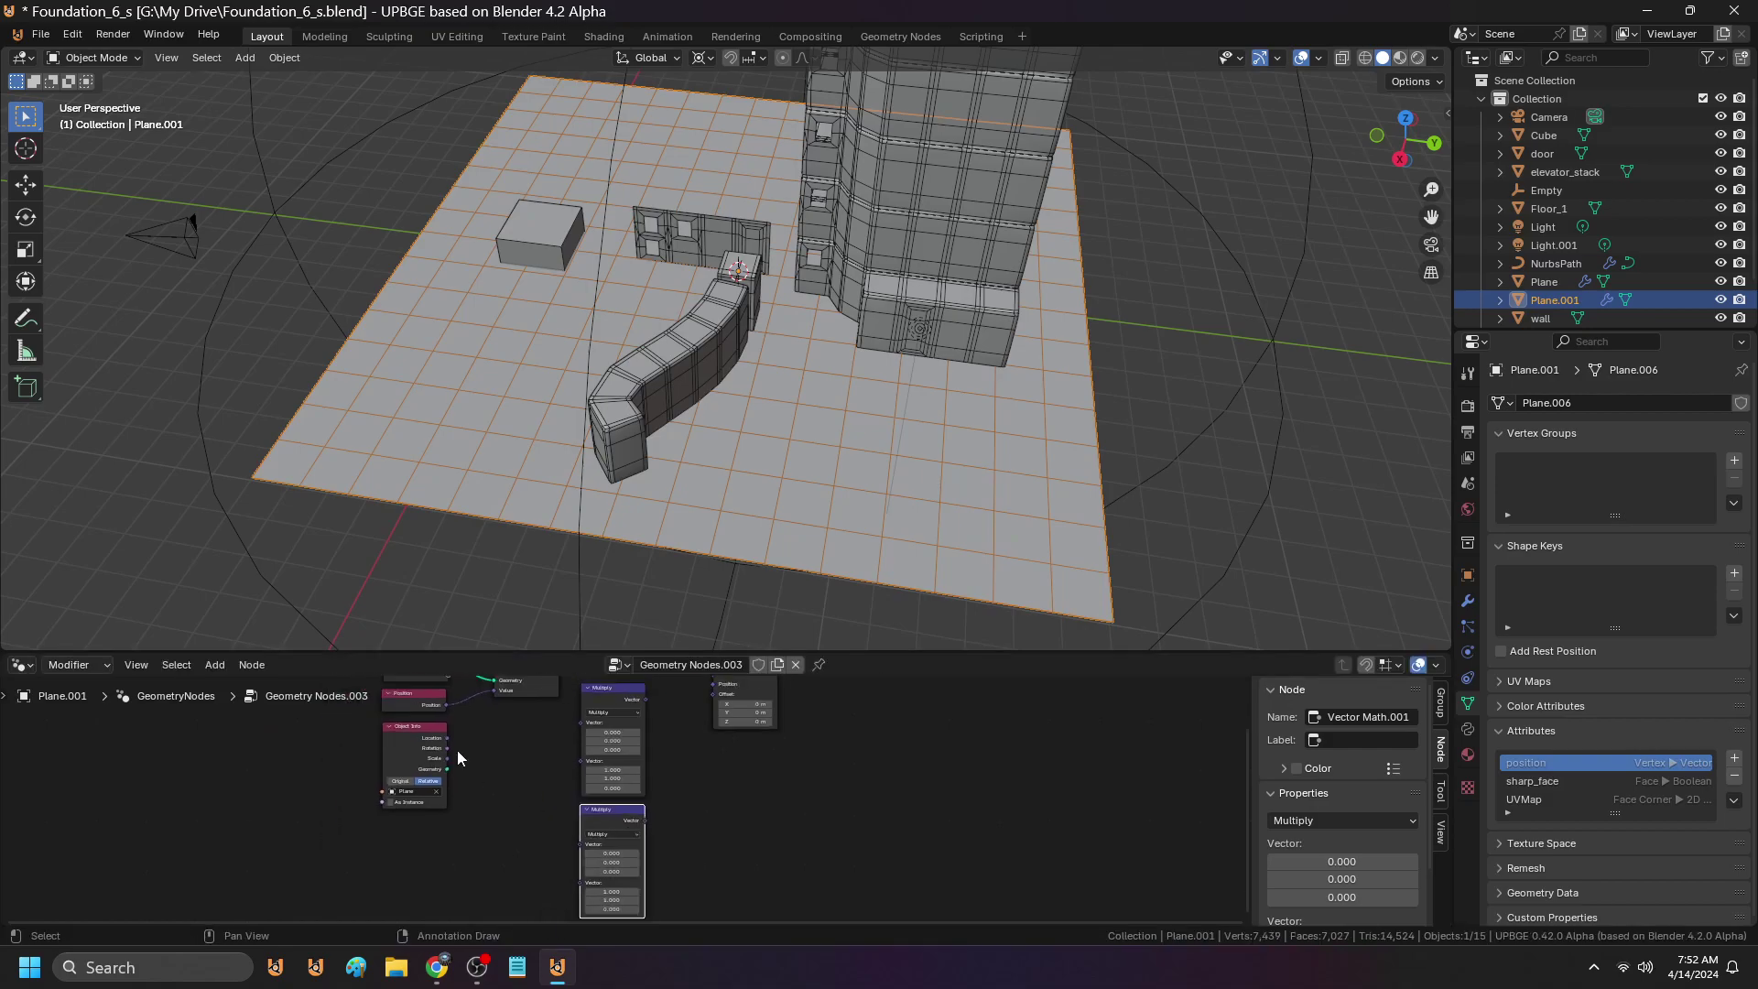
# Enlarge the node editor area and add a Sample Index node beside the Object Info node
pyautogui.moveTo(448, 652); pyautogui.dragTo(441, 460)
pyautogui.scroll(3, 444, 639)
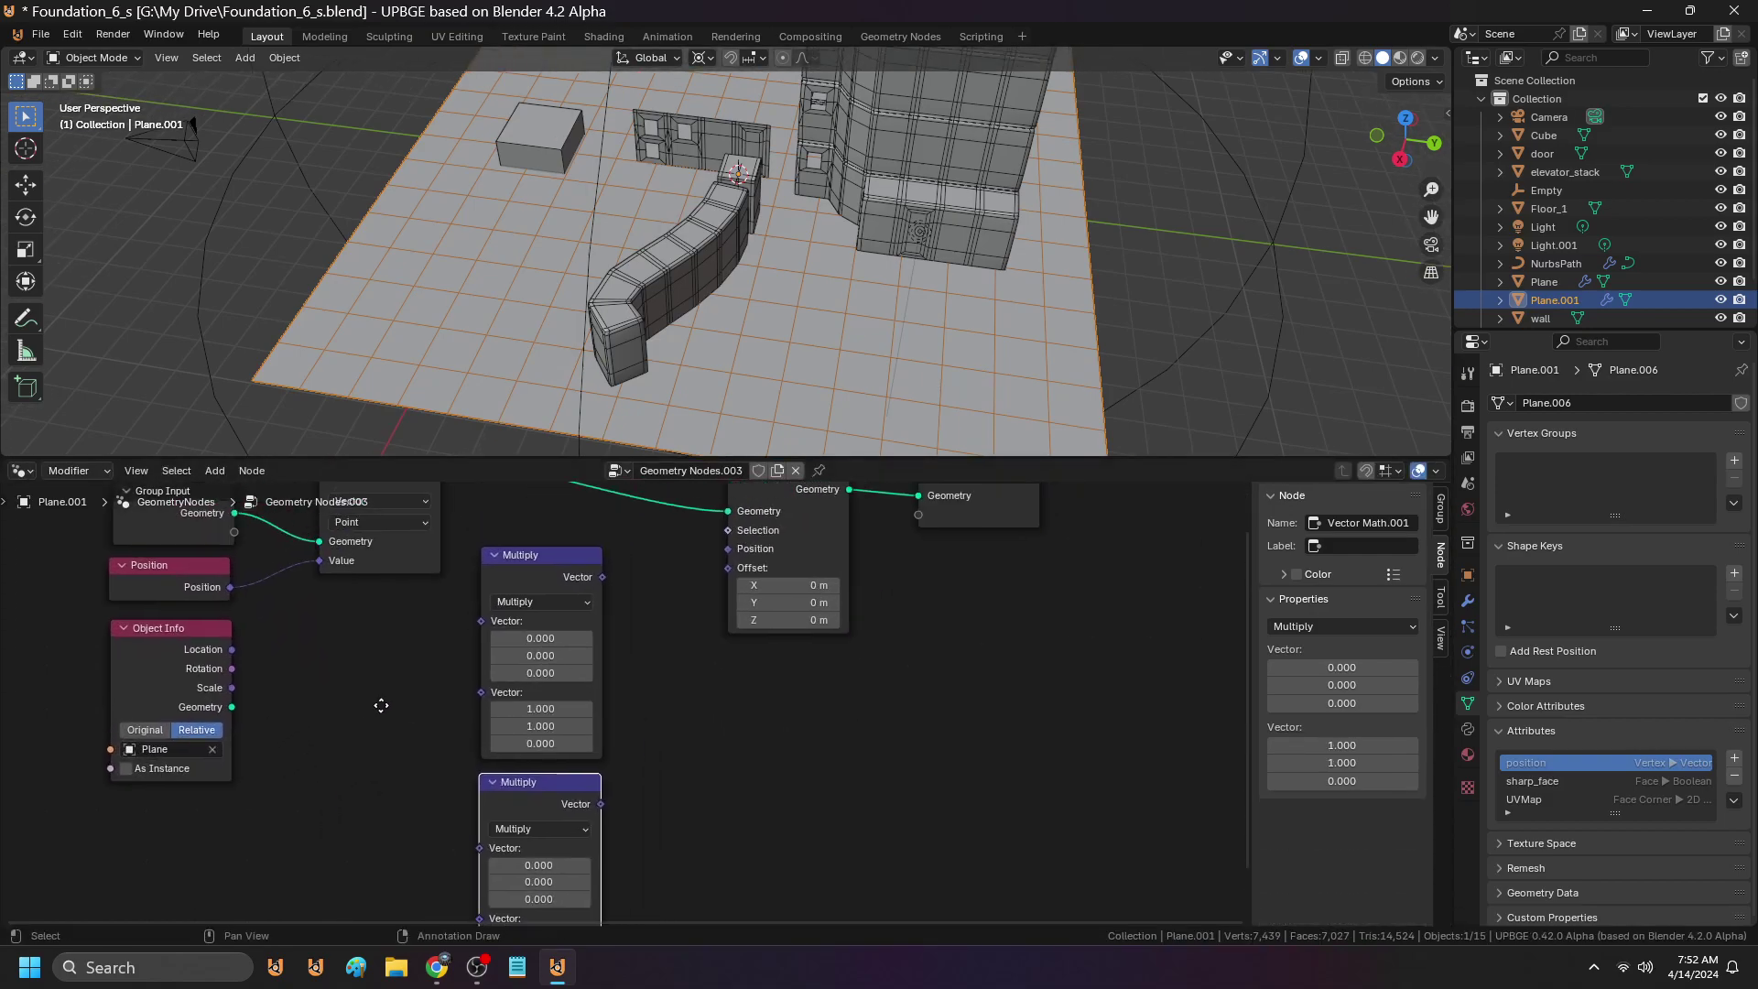
pyautogui.click(217, 470)
pyautogui.moveTo(247, 552)
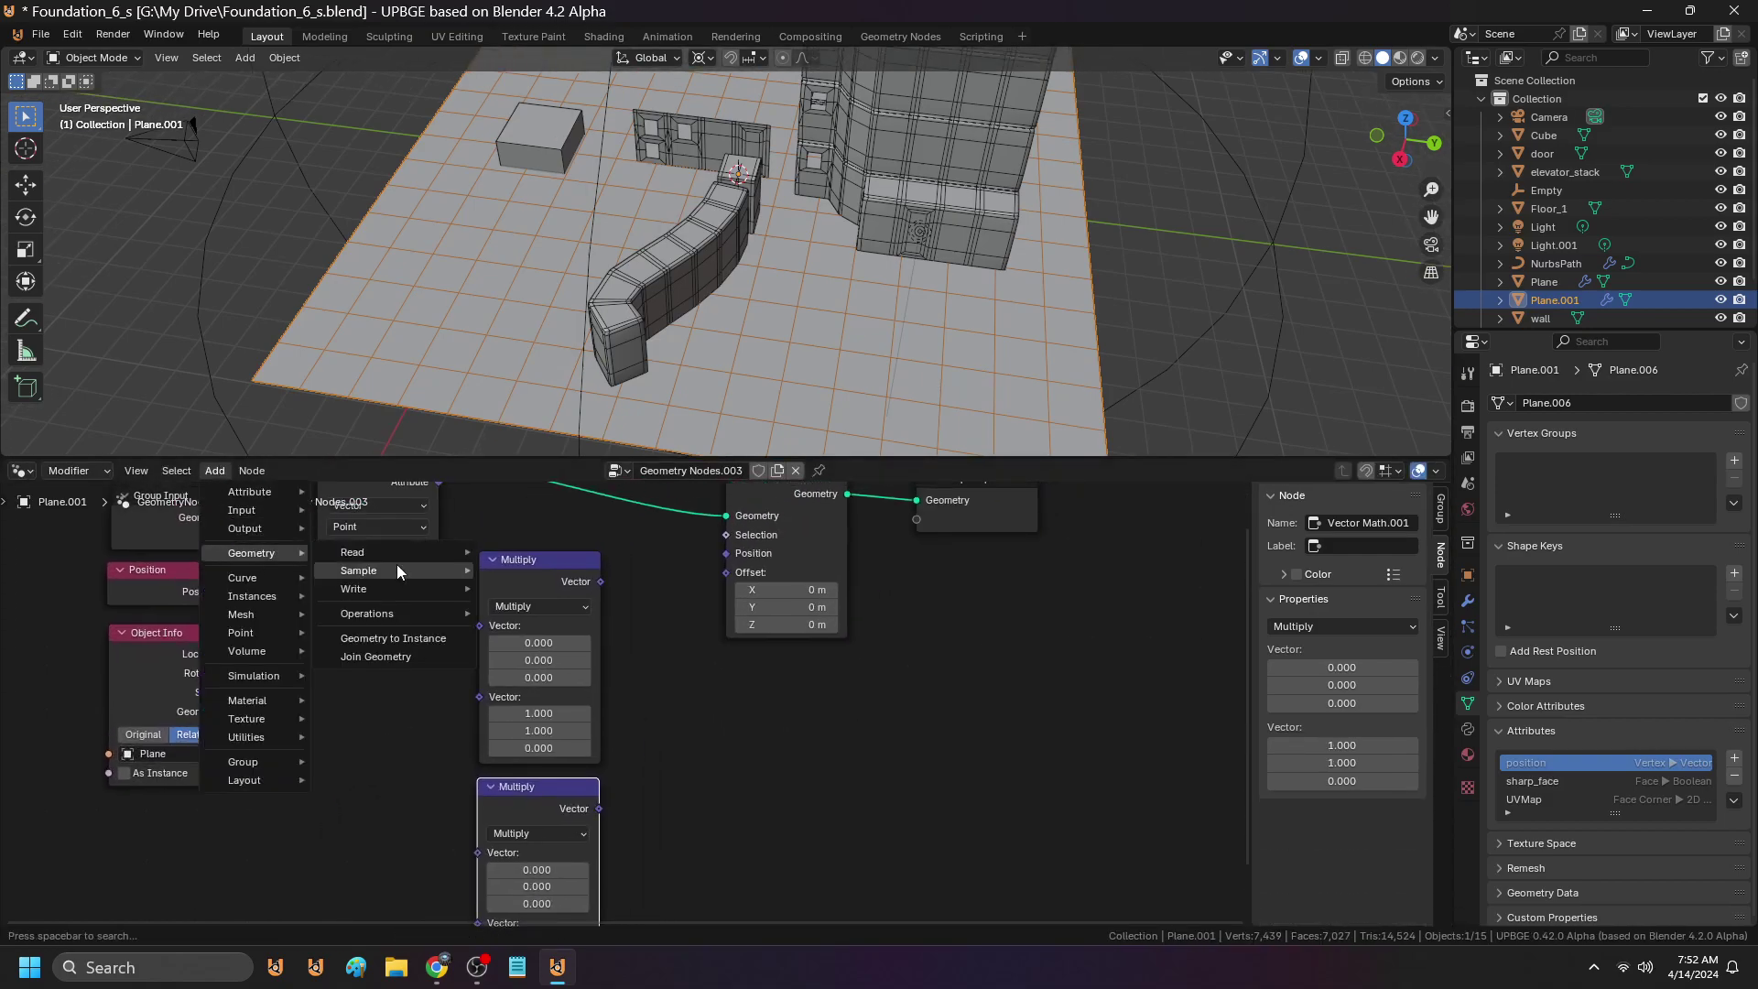
pyautogui.moveTo(412, 554)
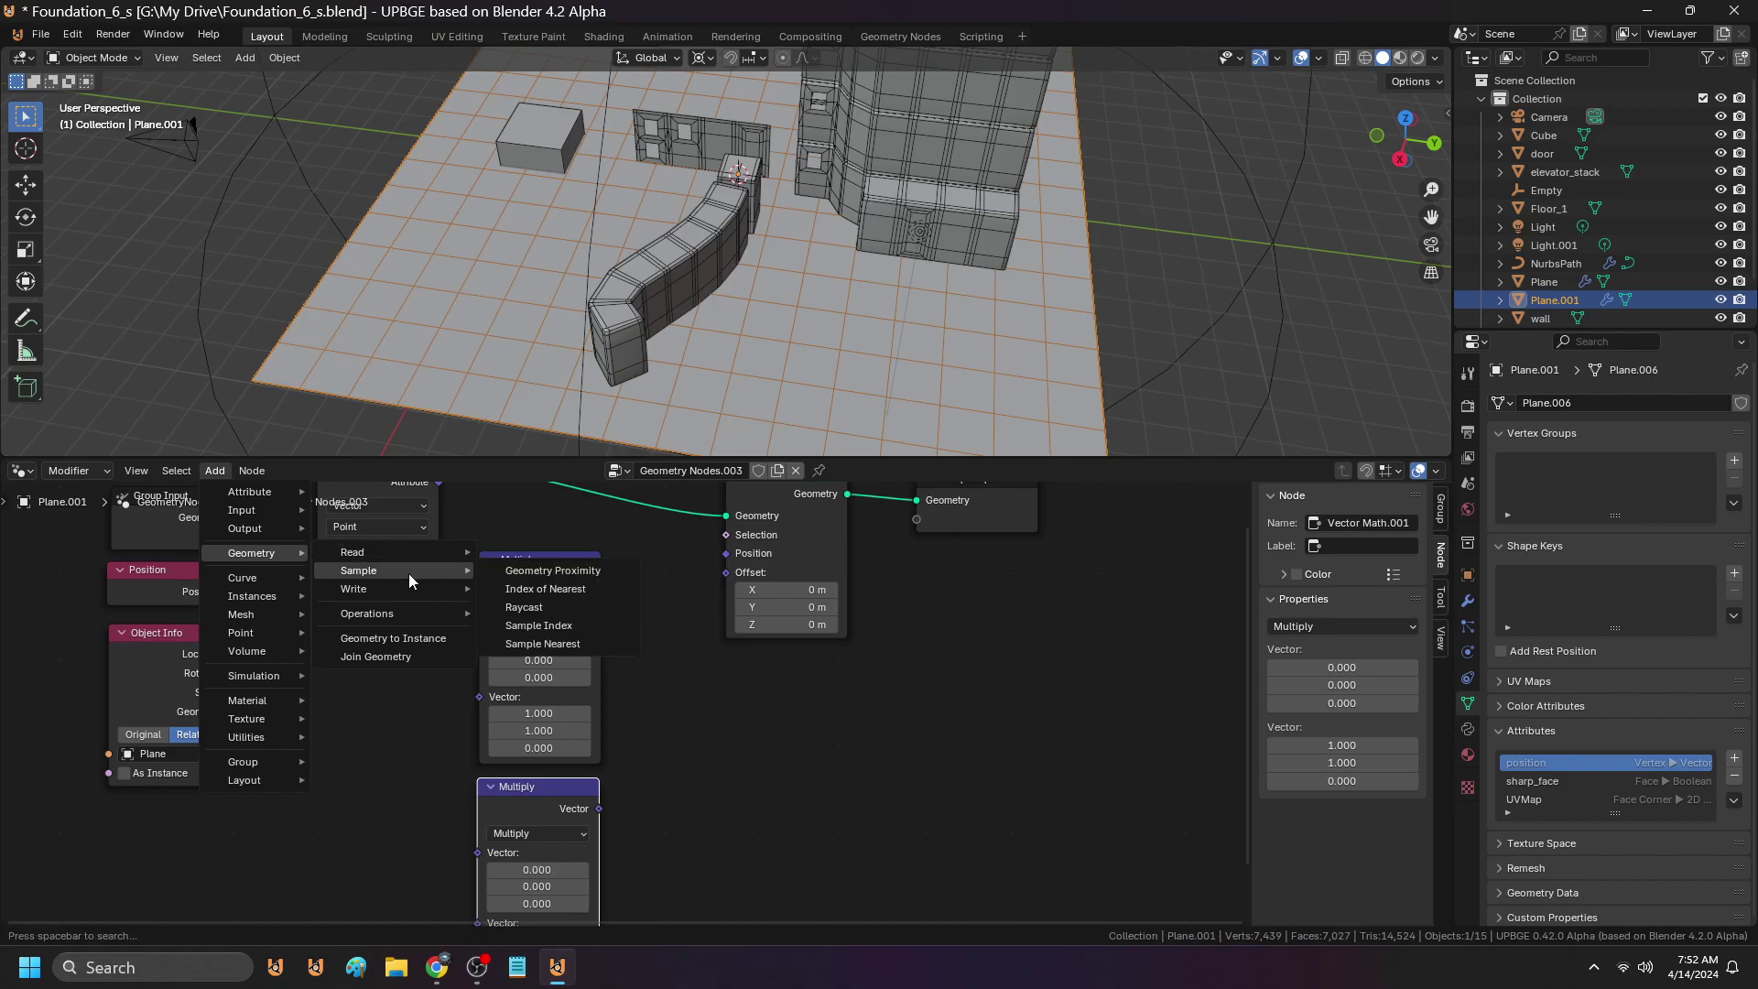
pyautogui.click(526, 630)
pyautogui.click(339, 723)
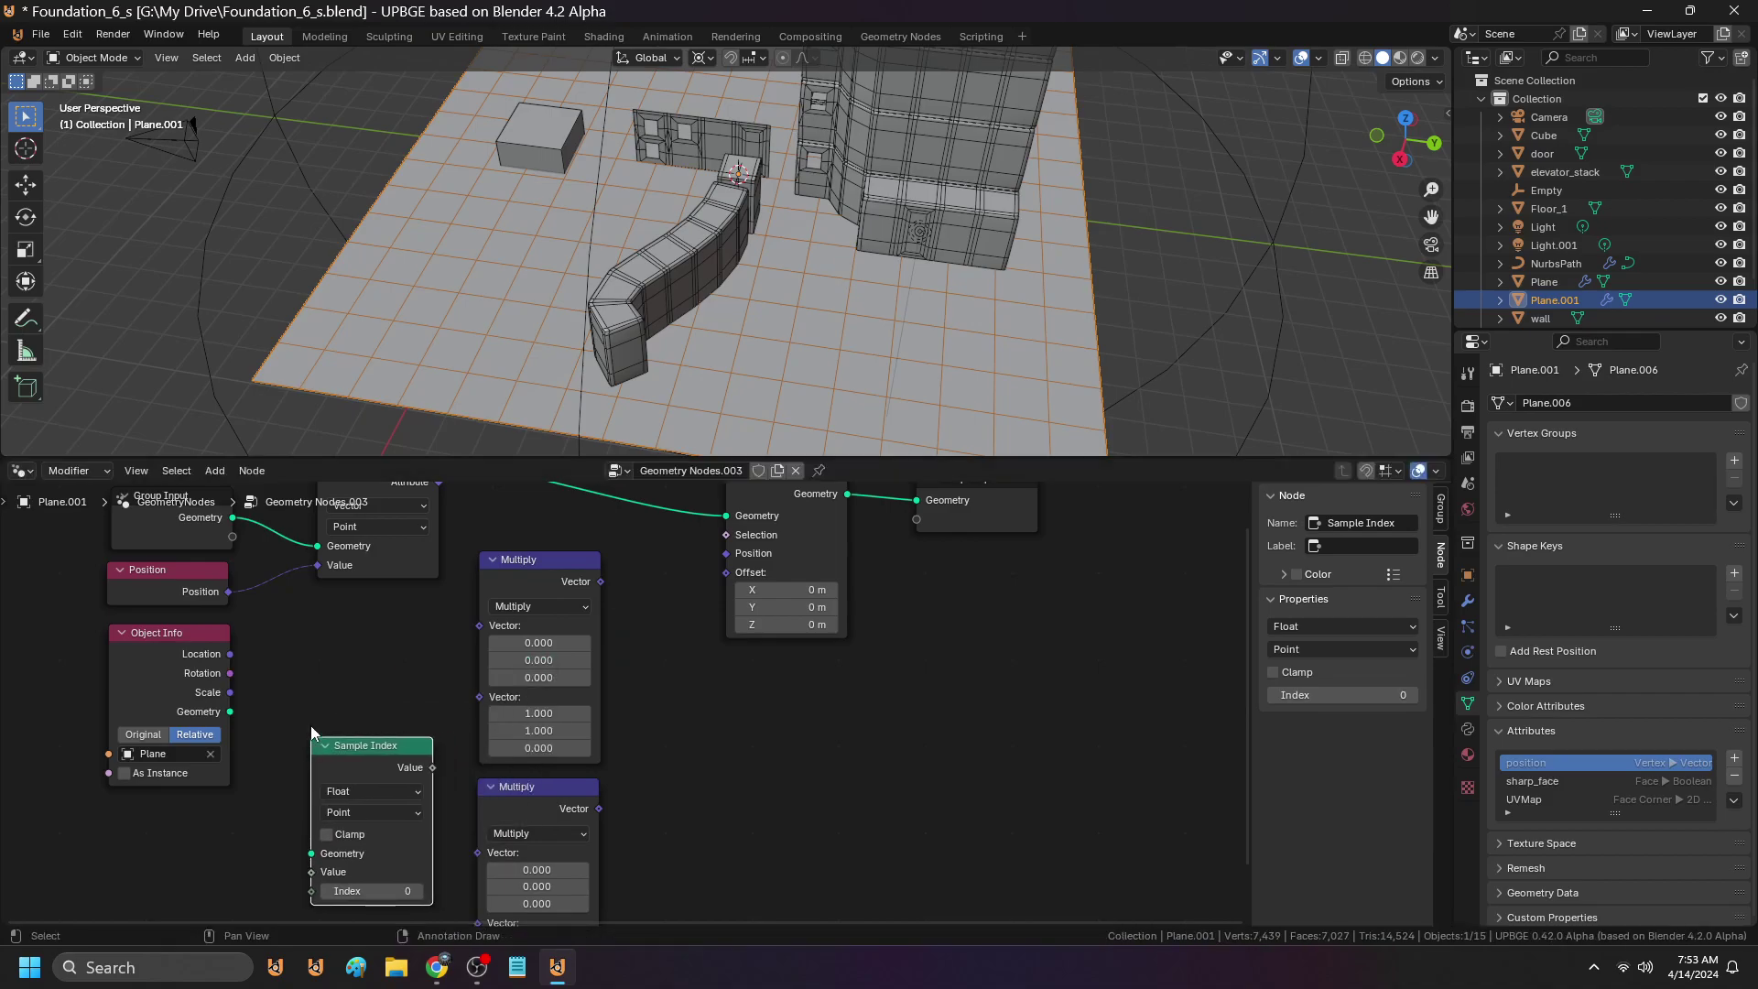
# Duplicate the Set Position node and connect the Object Info node's Geometry output to the copy
pyautogui.scroll(-2, 335, 717)
pyautogui.scroll(1, 329, 719)
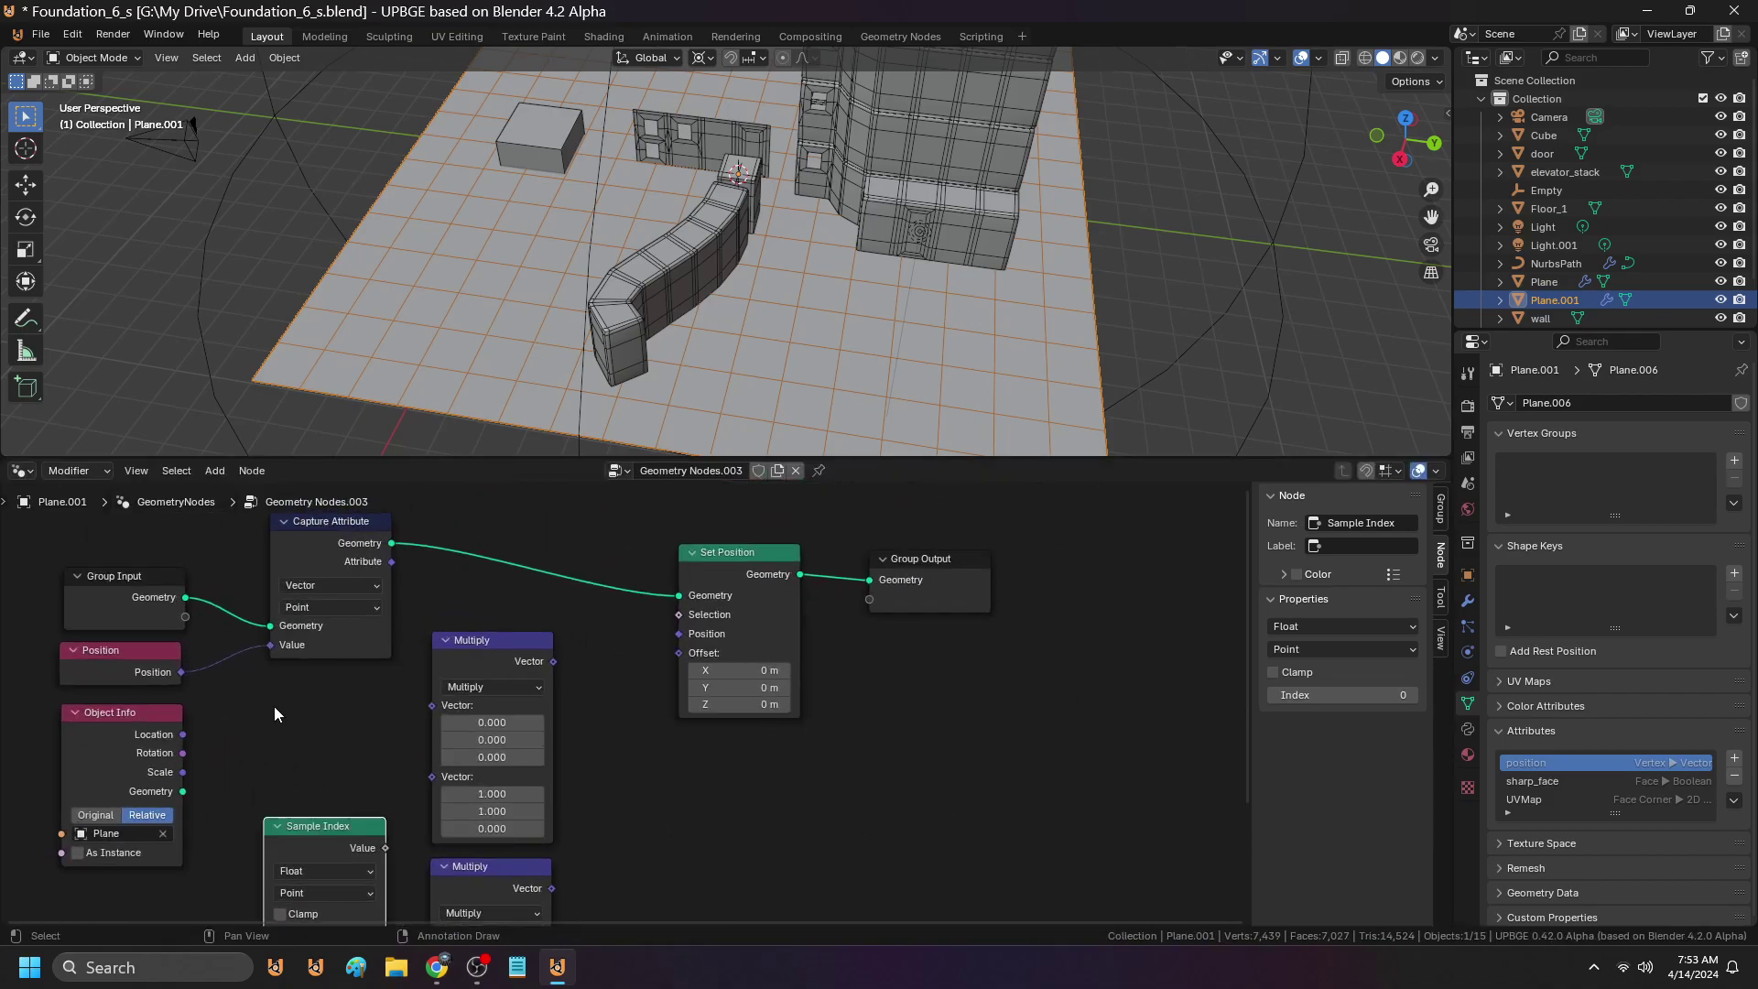
pyautogui.scroll(1, 459, 668)
pyautogui.click(690, 610)
pyautogui.hotkey('shift', 'd')
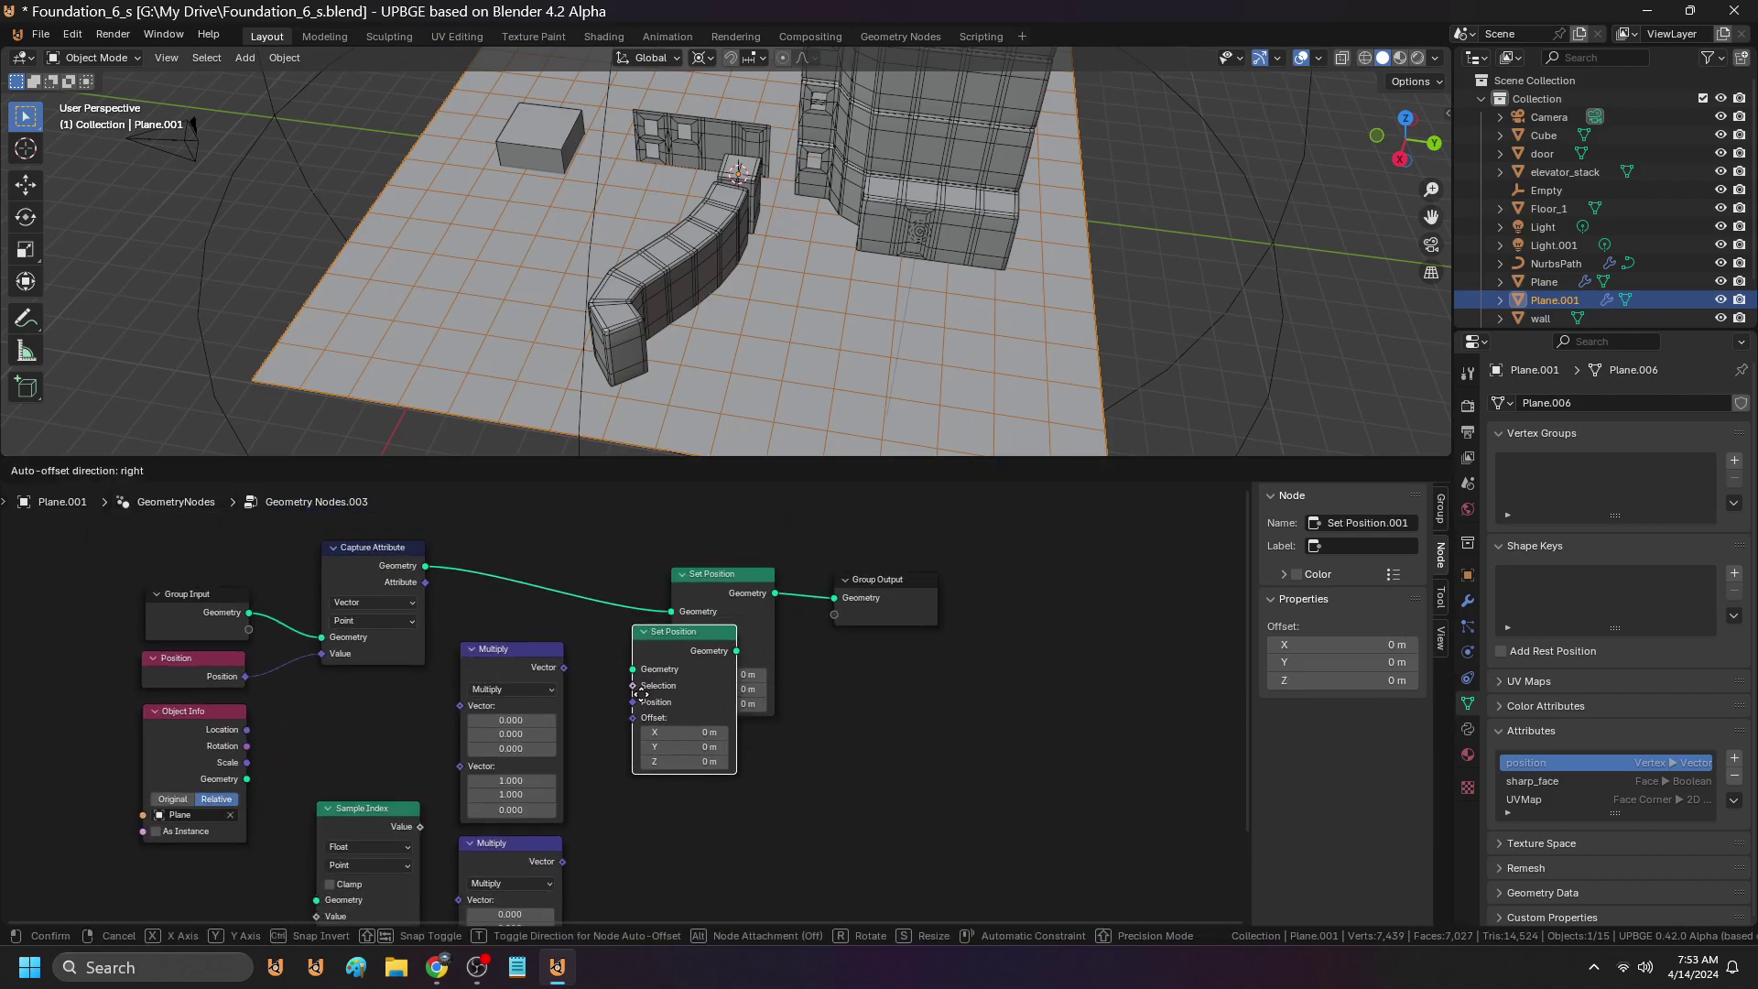
pyautogui.click(606, 716)
pyautogui.moveTo(247, 779); pyautogui.dragTo(590, 715)
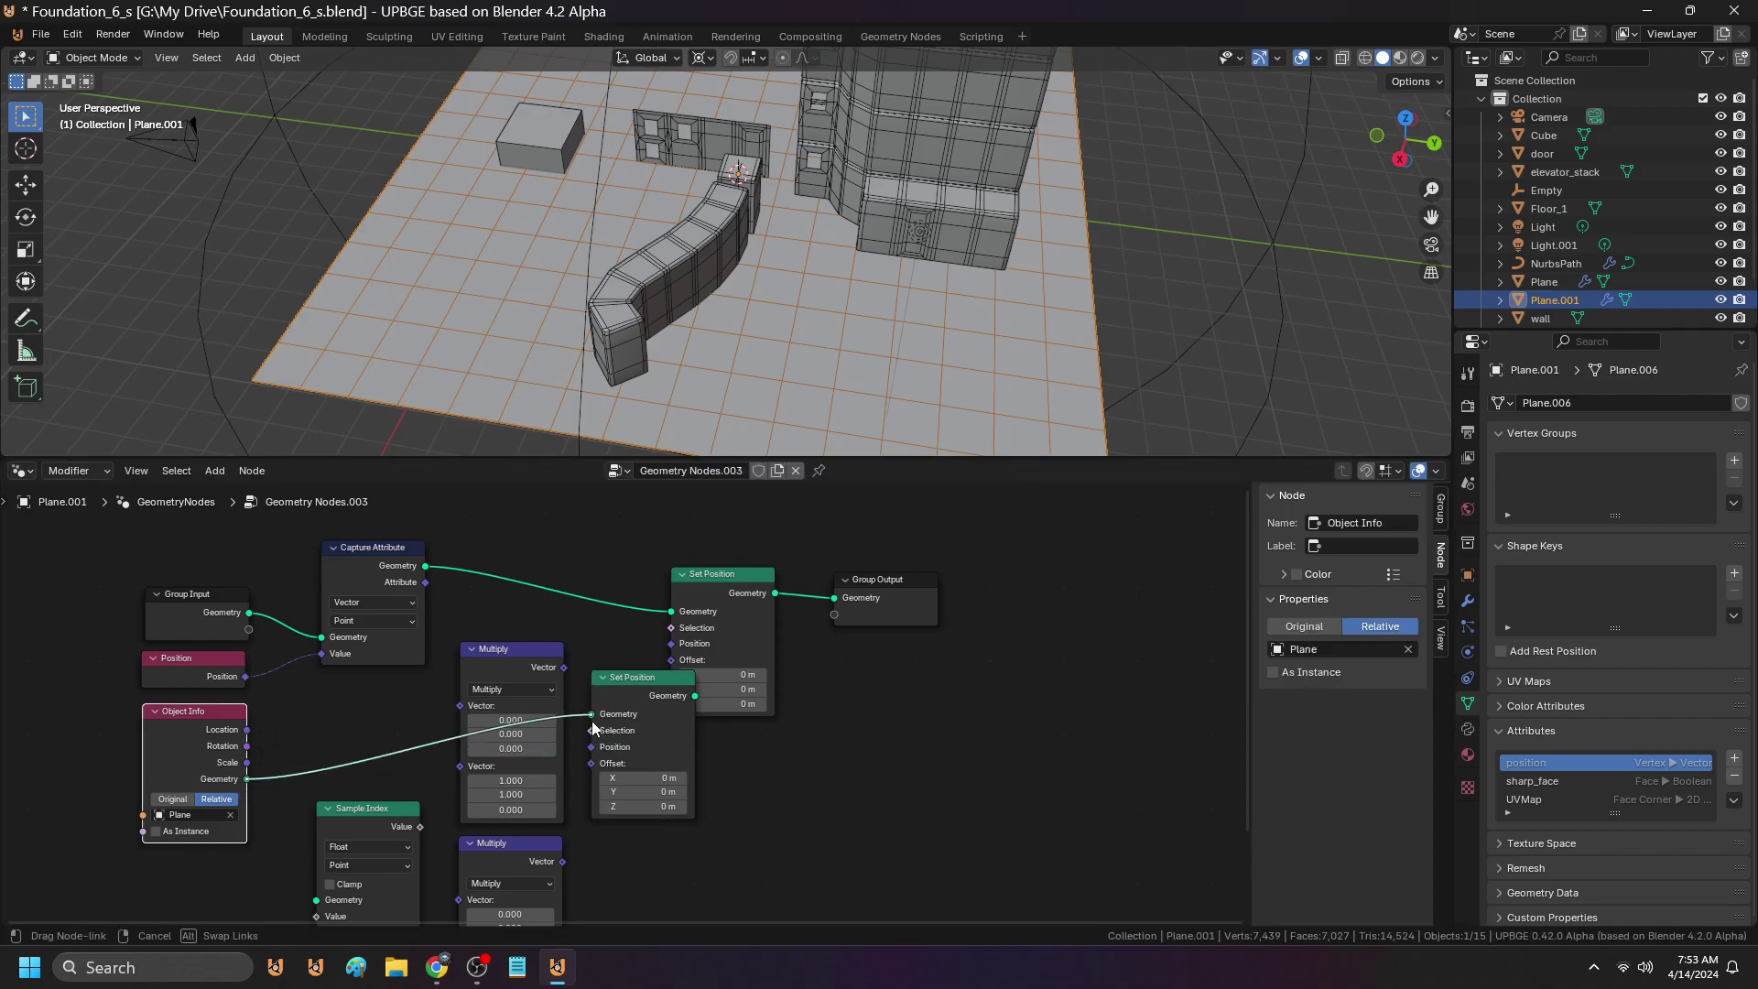
# Move the duplicated Set Position node beside Object Info and shift the Sample Index node farther down
pyautogui.click(502, 653)
pyautogui.scroll(-1, 419, 722)
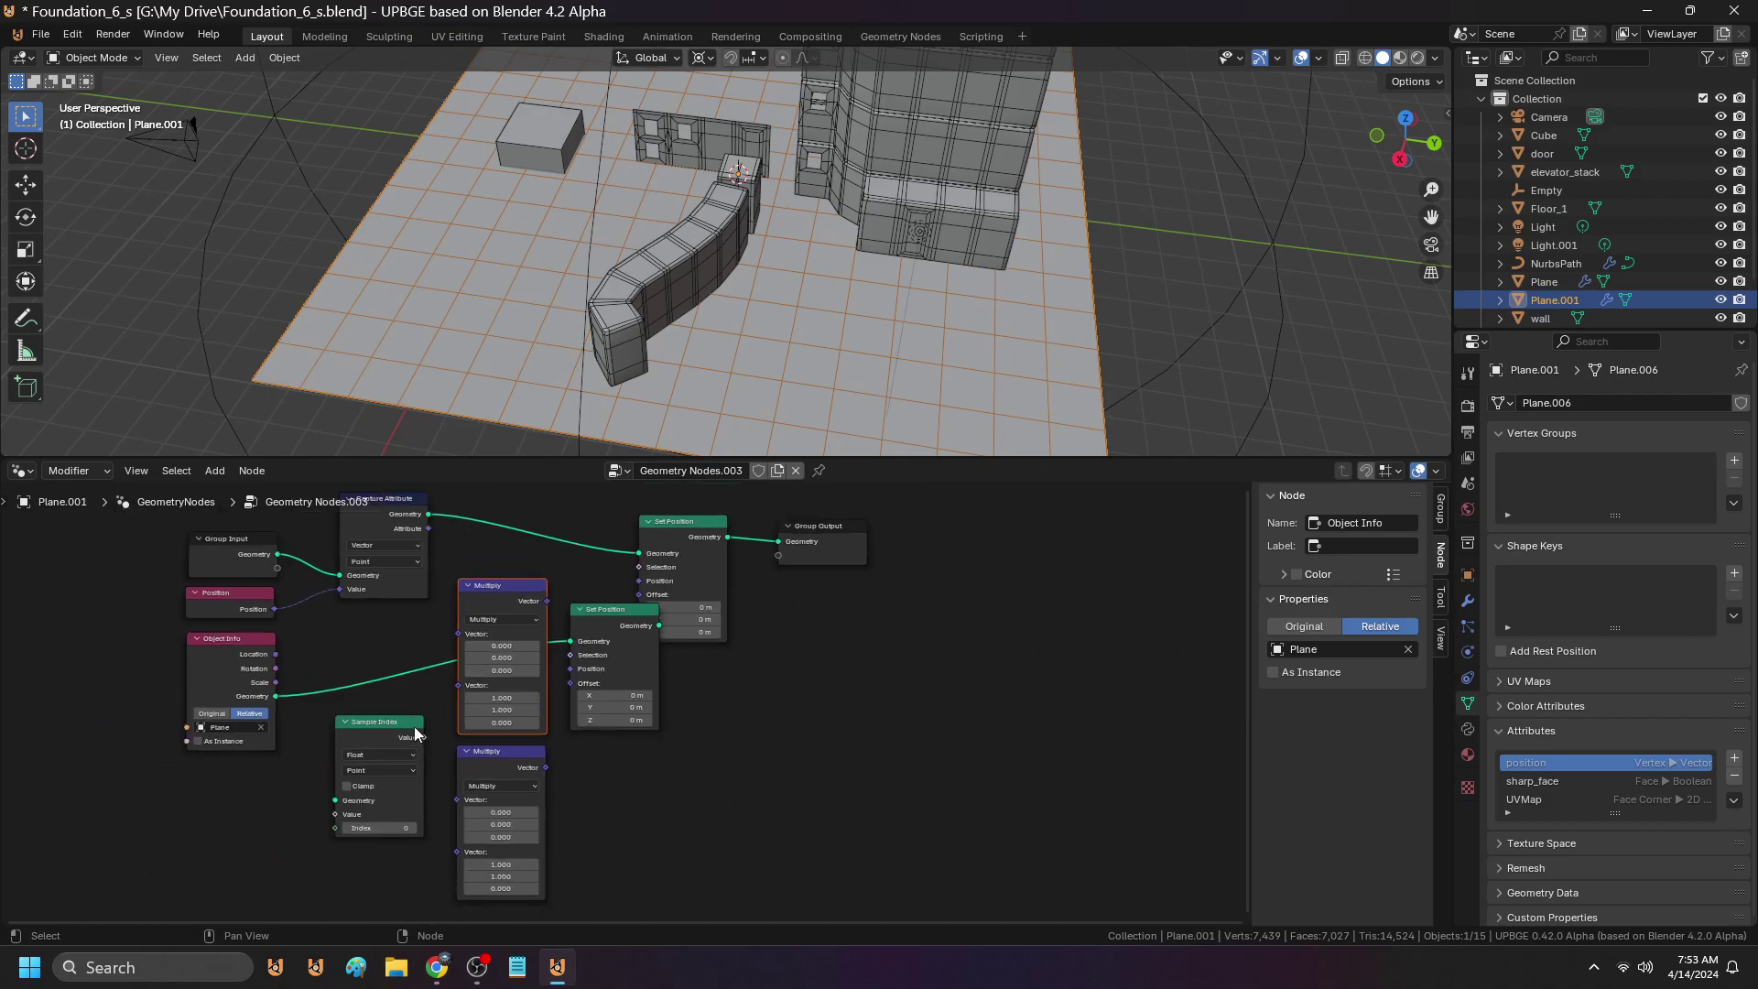
pyautogui.click(710, 549)
pyautogui.moveTo(606, 609); pyautogui.dragTo(379, 594)
pyautogui.moveTo(365, 759); pyautogui.dragTo(347, 852)
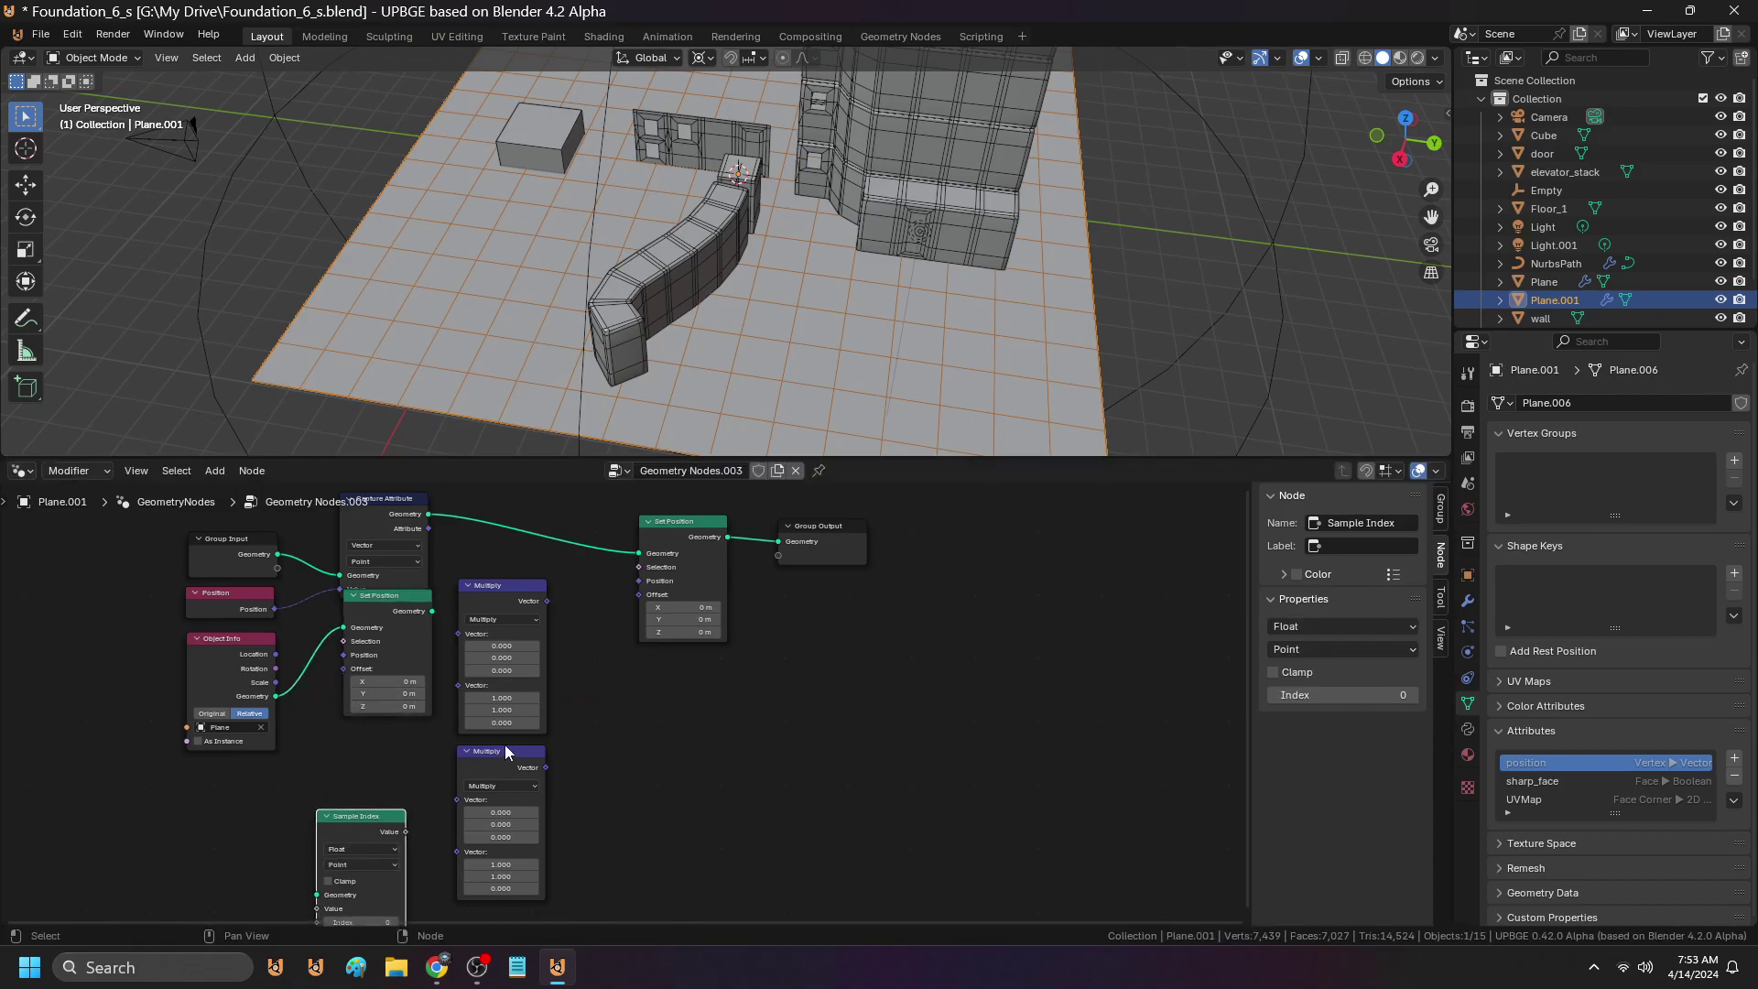
# Feed the Position output into the first Multiply node's first vector and collapse that node
pyautogui.click(502, 751)
pyautogui.moveTo(513, 765); pyautogui.dragTo(236, 778)
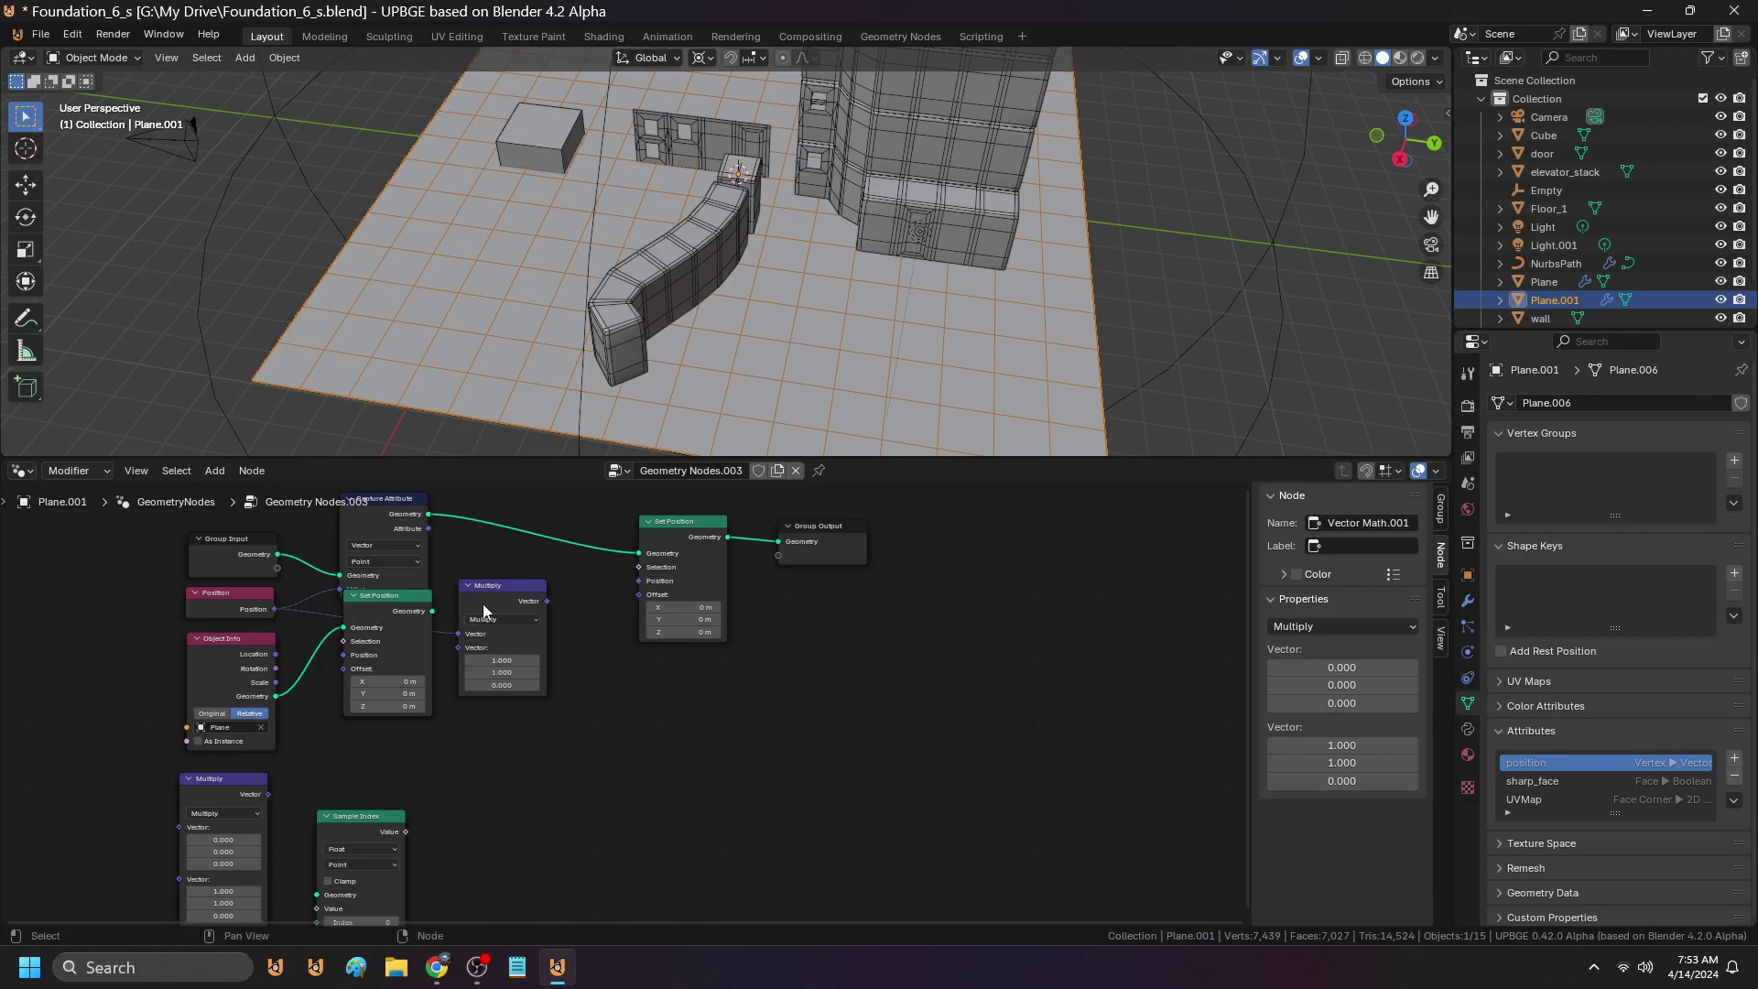
pyautogui.click(466, 585)
# Delete the duplicate Multiply node and arrange the collapsed Multiply node between Position and a lowered Object Info node
pyautogui.click(234, 777)
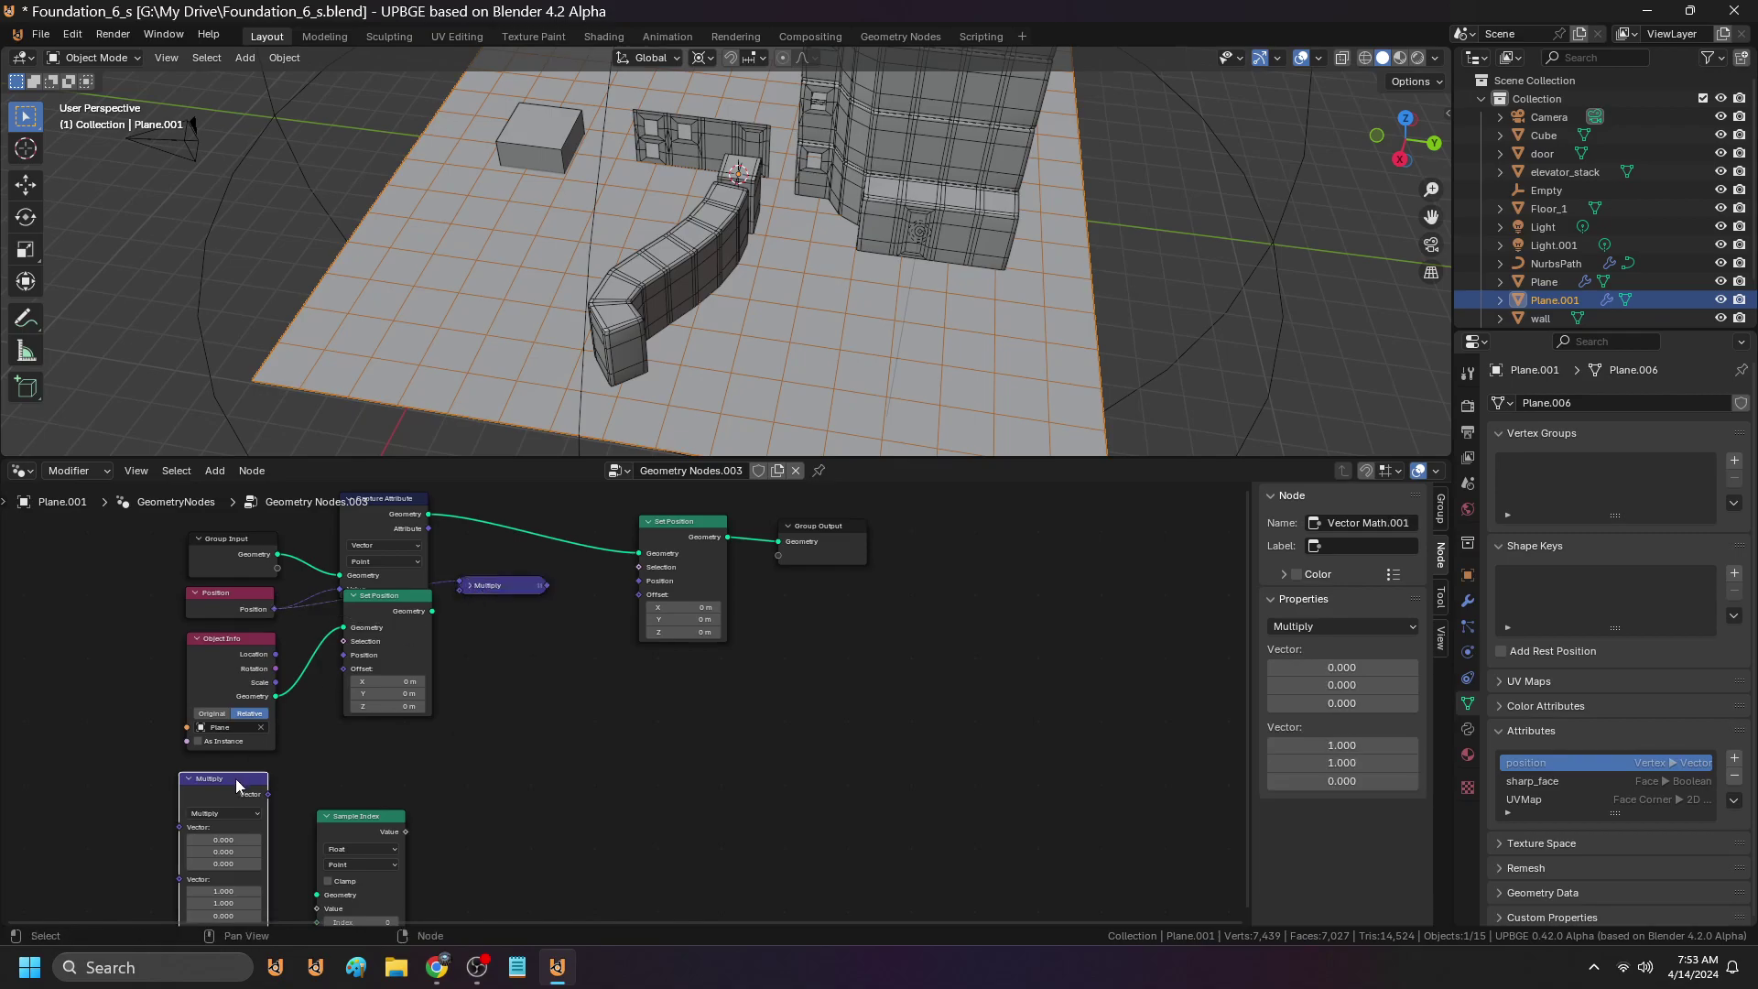
pyautogui.press('x')
pyautogui.click(233, 645)
pyautogui.moveTo(233, 645); pyautogui.dragTo(197, 778)
pyautogui.moveTo(499, 588); pyautogui.dragTo(225, 676)
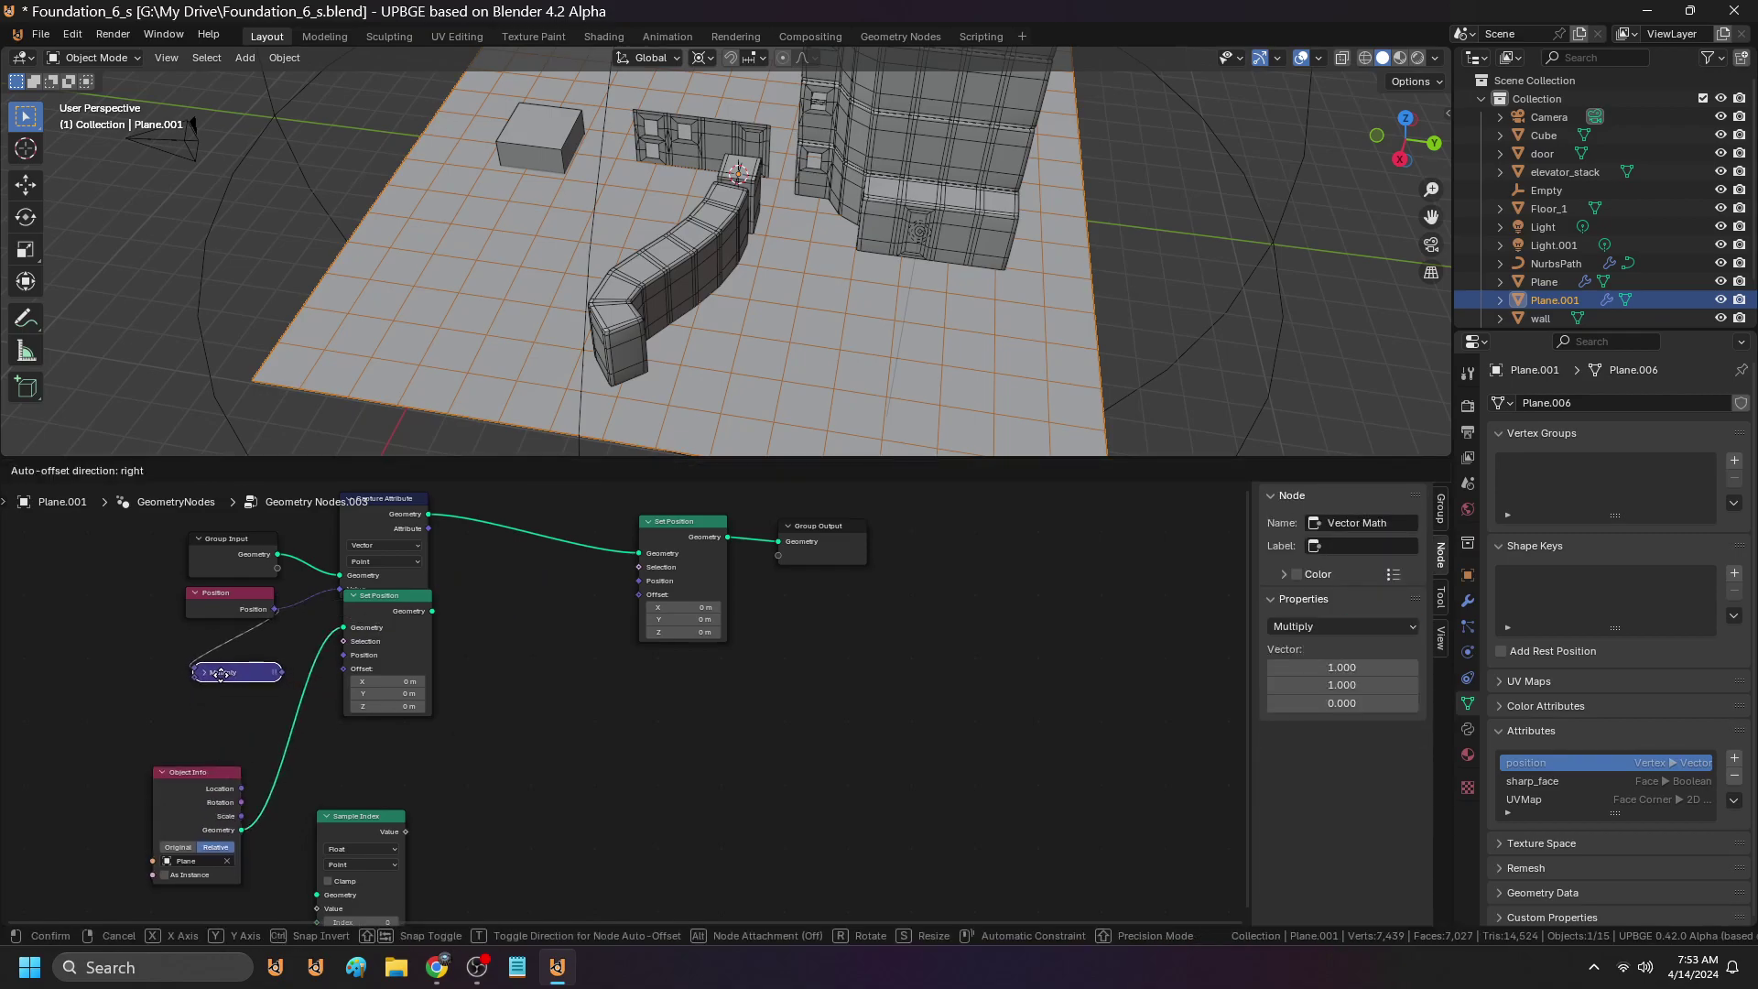
# Connect the Multiply result to the duplicated Set Position node's Position input and place that node below Capture Attribute
pyautogui.moveTo(351, 657); pyautogui.dragTo(351, 658)
pyautogui.moveTo(355, 689); pyautogui.dragTo(336, 728, button='middle')
pyautogui.moveTo(355, 648); pyautogui.dragTo(352, 693)
pyautogui.scroll(4, 283, 668)
pyautogui.moveTo(353, 695); pyautogui.dragTo(315, 669, button='middle')
pyautogui.scroll(-5, 346, 690)
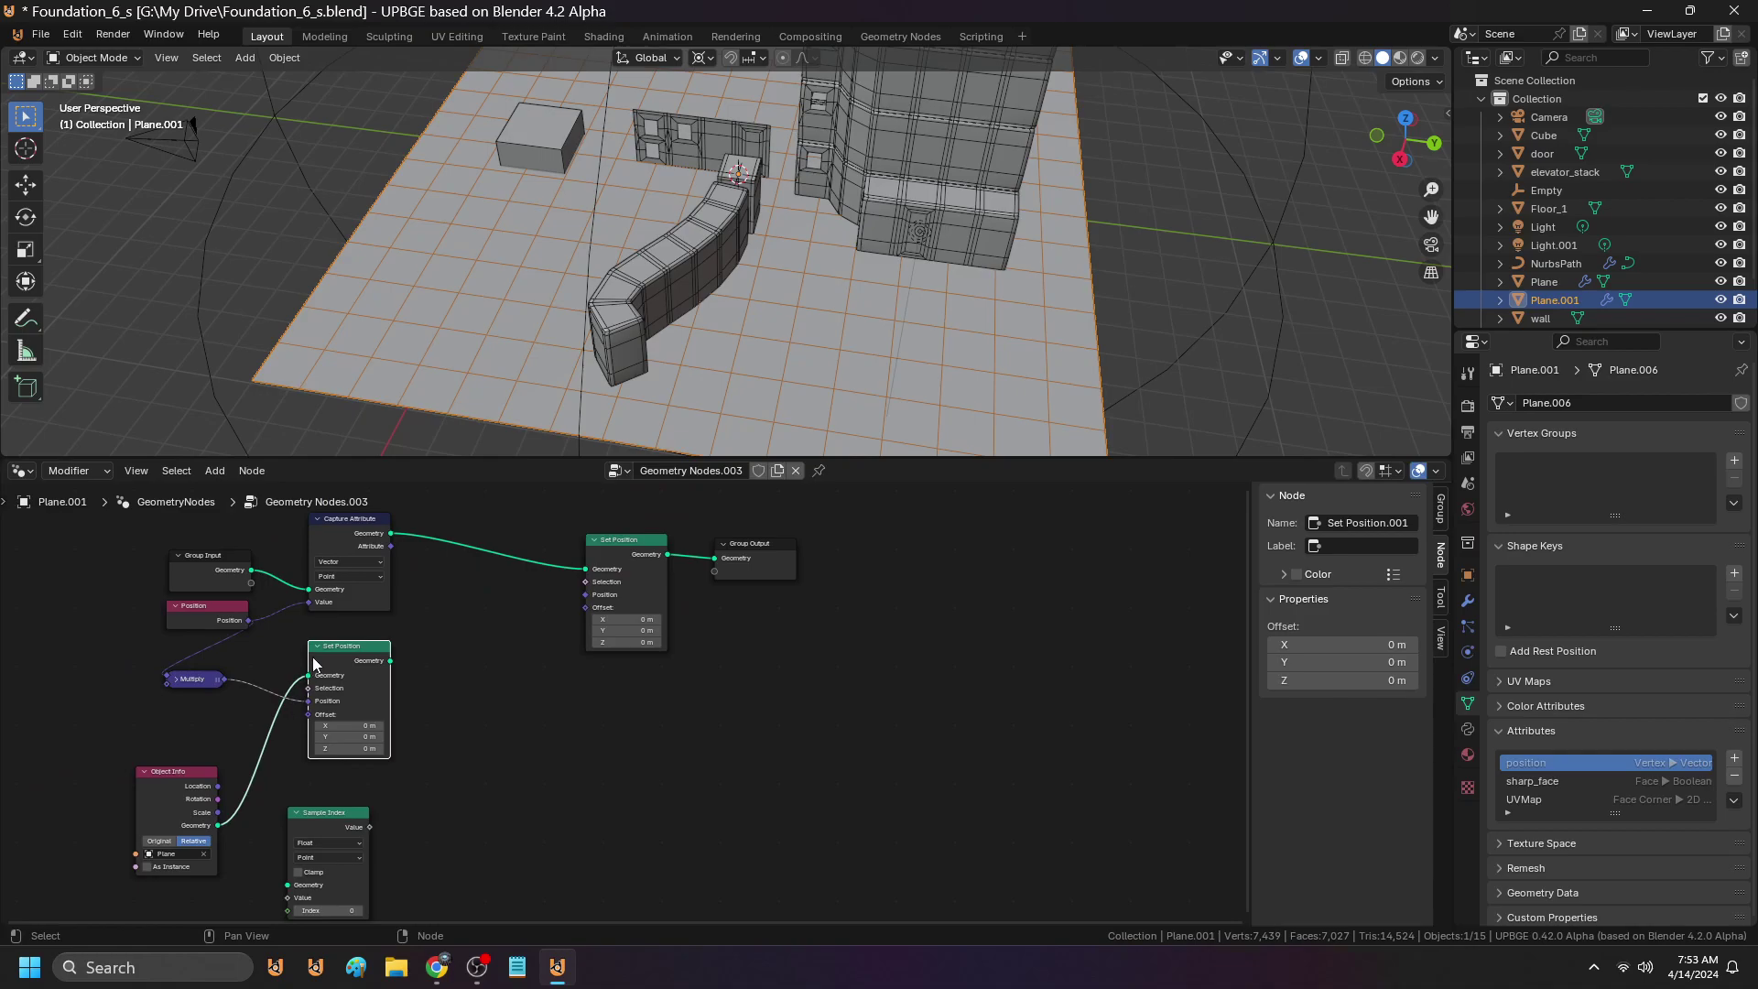
# Move the Sample Index node to the open space beside the duplicated Set Position node, keeping its data type as Float
pyautogui.moveTo(357, 729); pyautogui.dragTo(340, 726, button='middle')
pyautogui.moveTo(300, 811); pyautogui.dragTo(503, 681)
pyautogui.scroll(2, 504, 696)
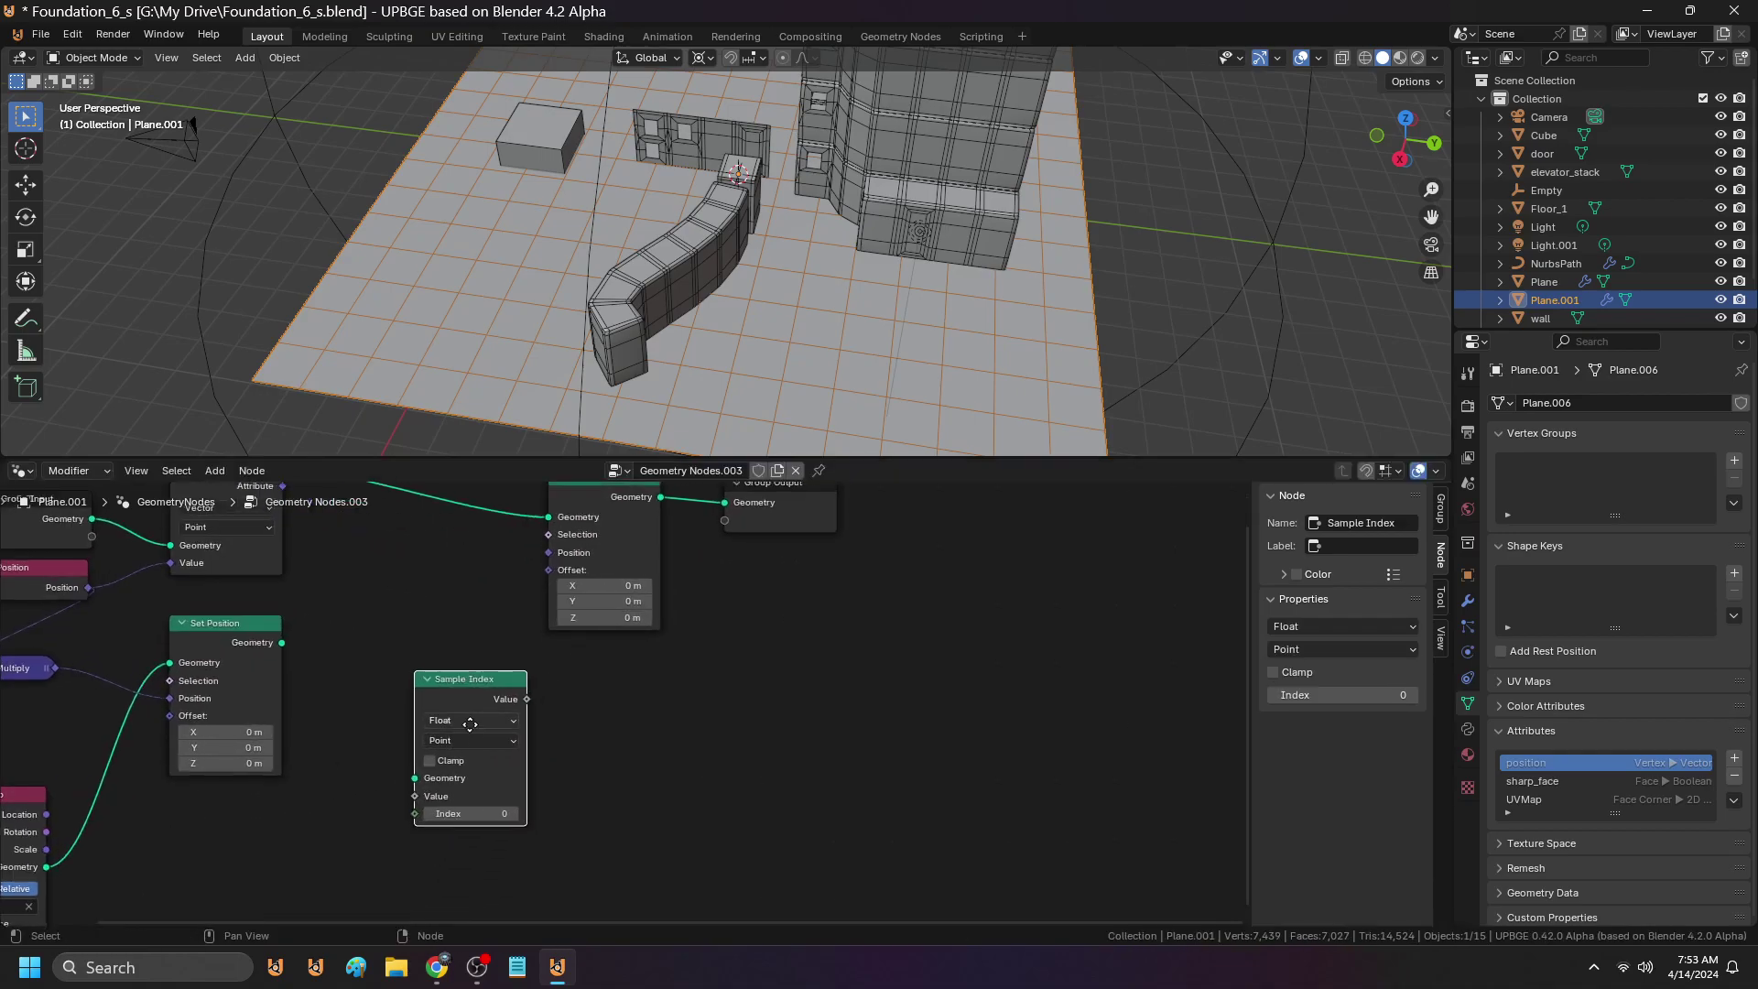
pyautogui.moveTo(505, 751); pyautogui.dragTo(479, 751, button='middle')
pyautogui.click(426, 777)
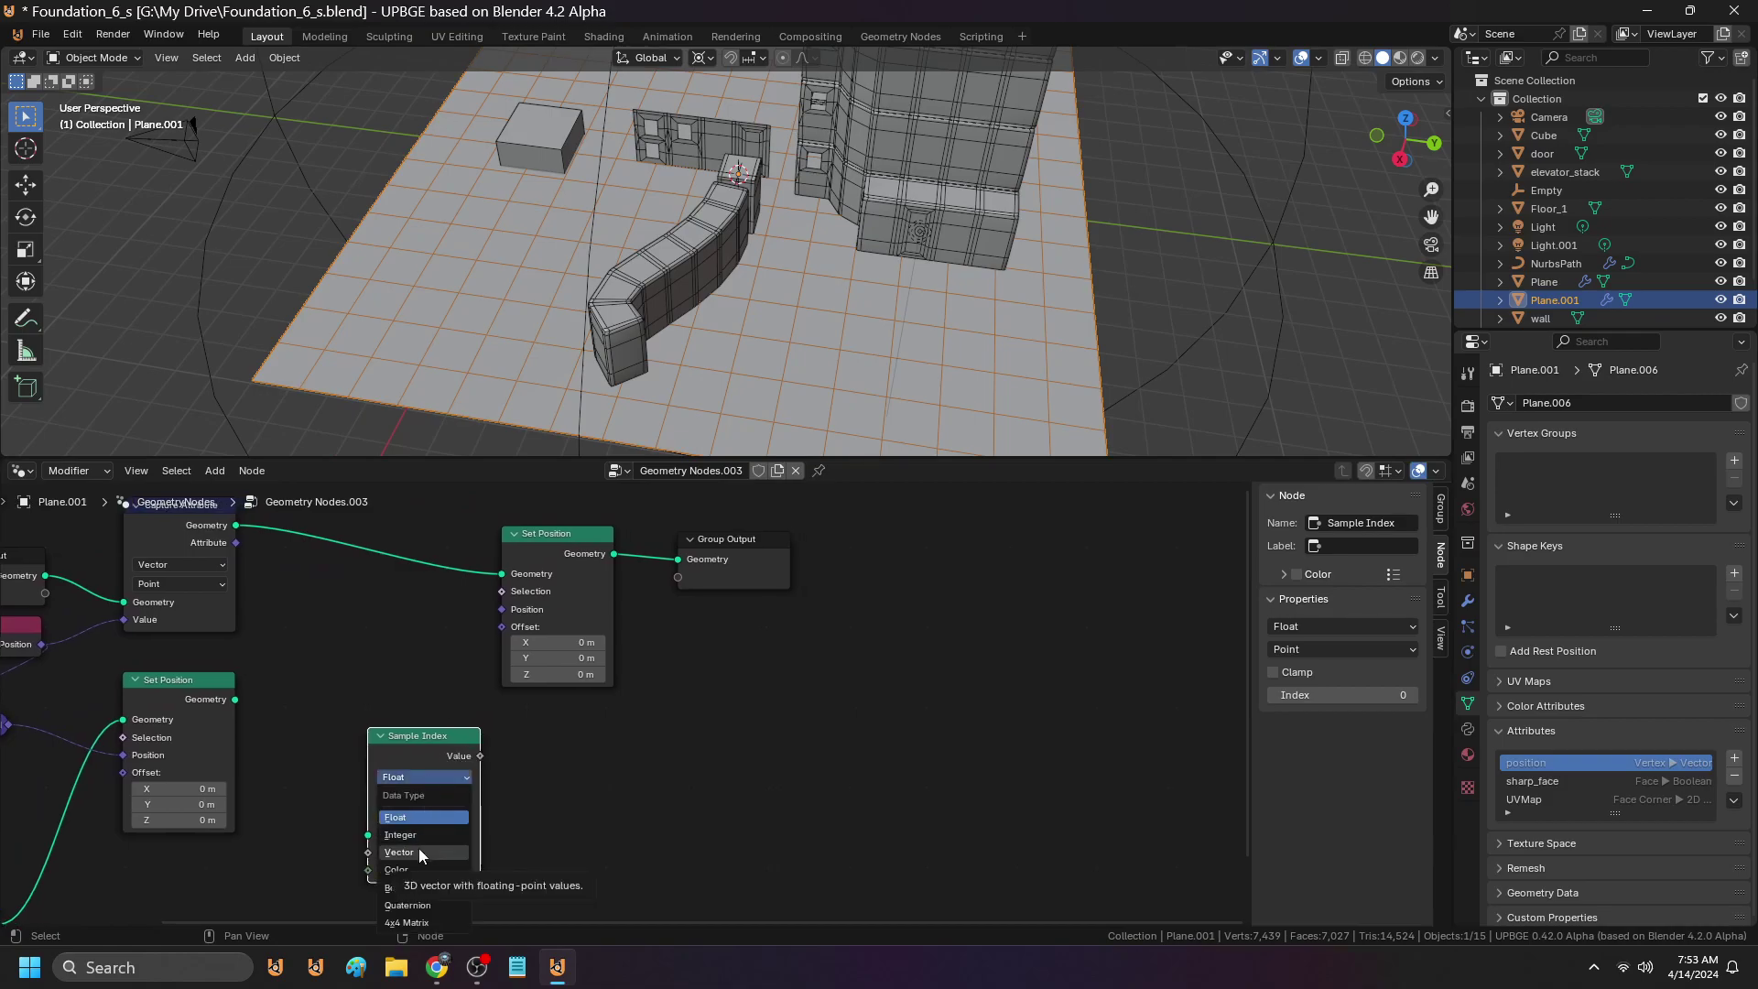
pyautogui.moveTo(821, 782); pyautogui.dragTo(1024, 709, button='middle')
pyautogui.scroll(-4, 460, 687)
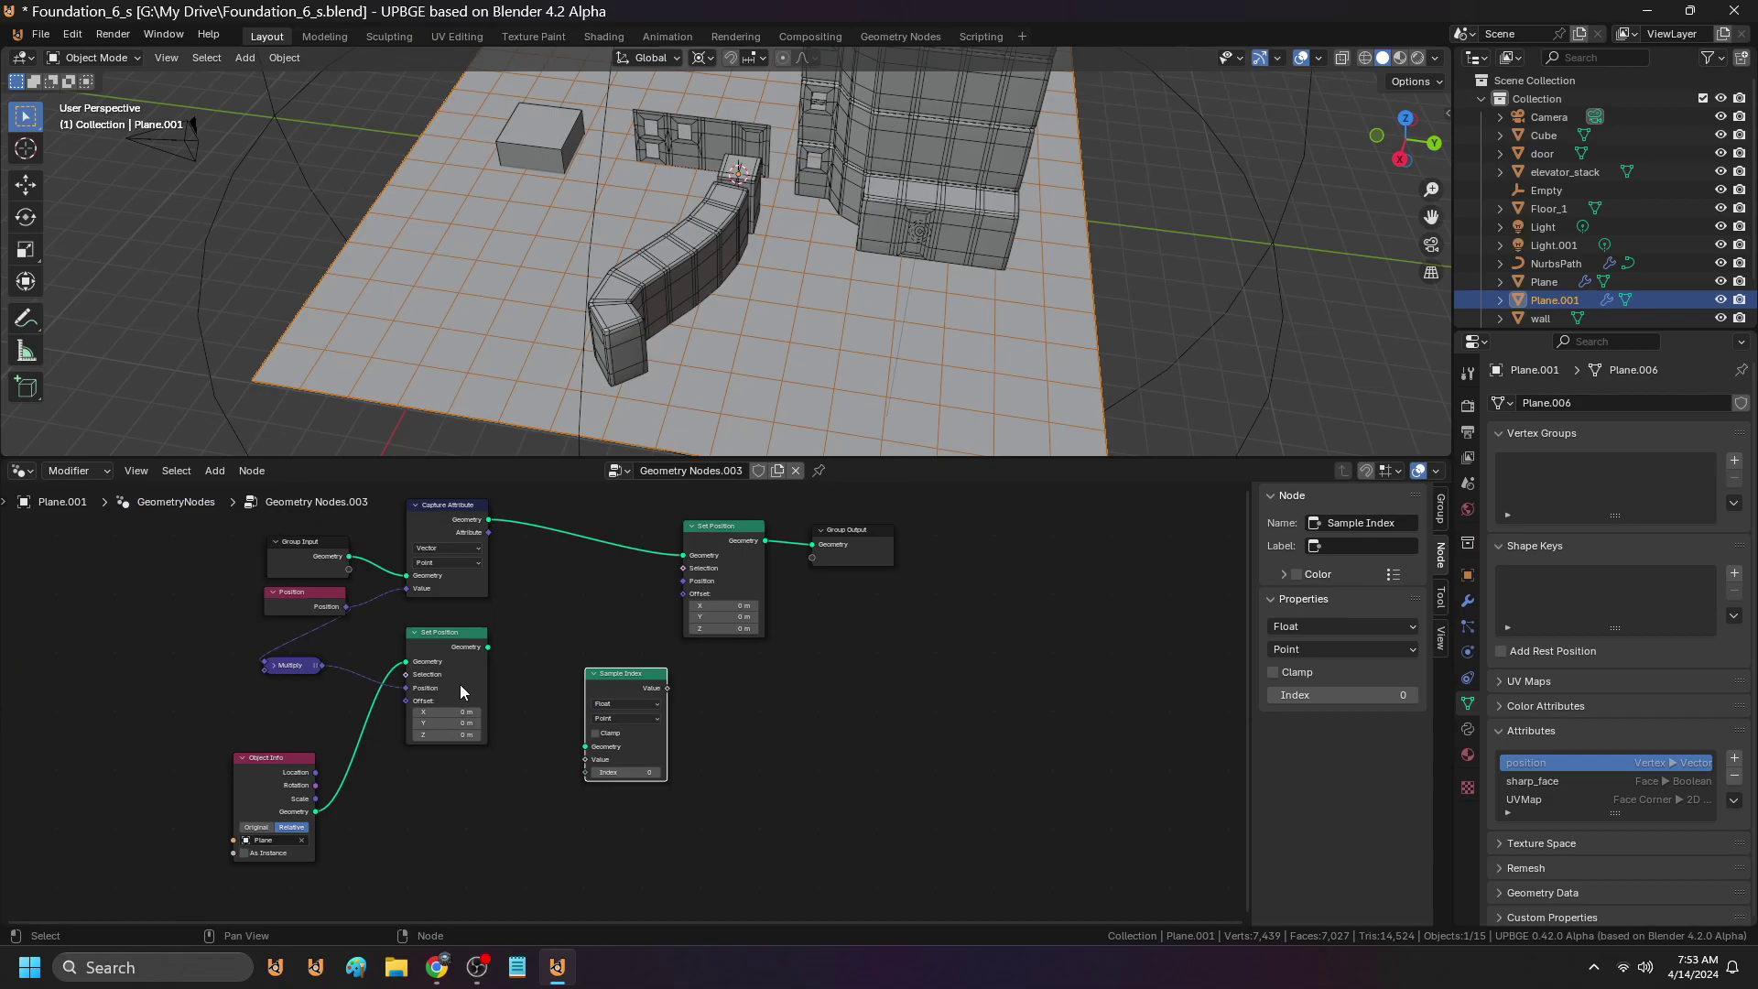
# Shift Object Info aside and insert a copy of the Capture Attribute node between it and the duplicated Set Position node
pyautogui.scroll(2, 316, 676)
pyautogui.moveTo(210, 768); pyautogui.dragTo(164, 769)
pyautogui.click(214, 470)
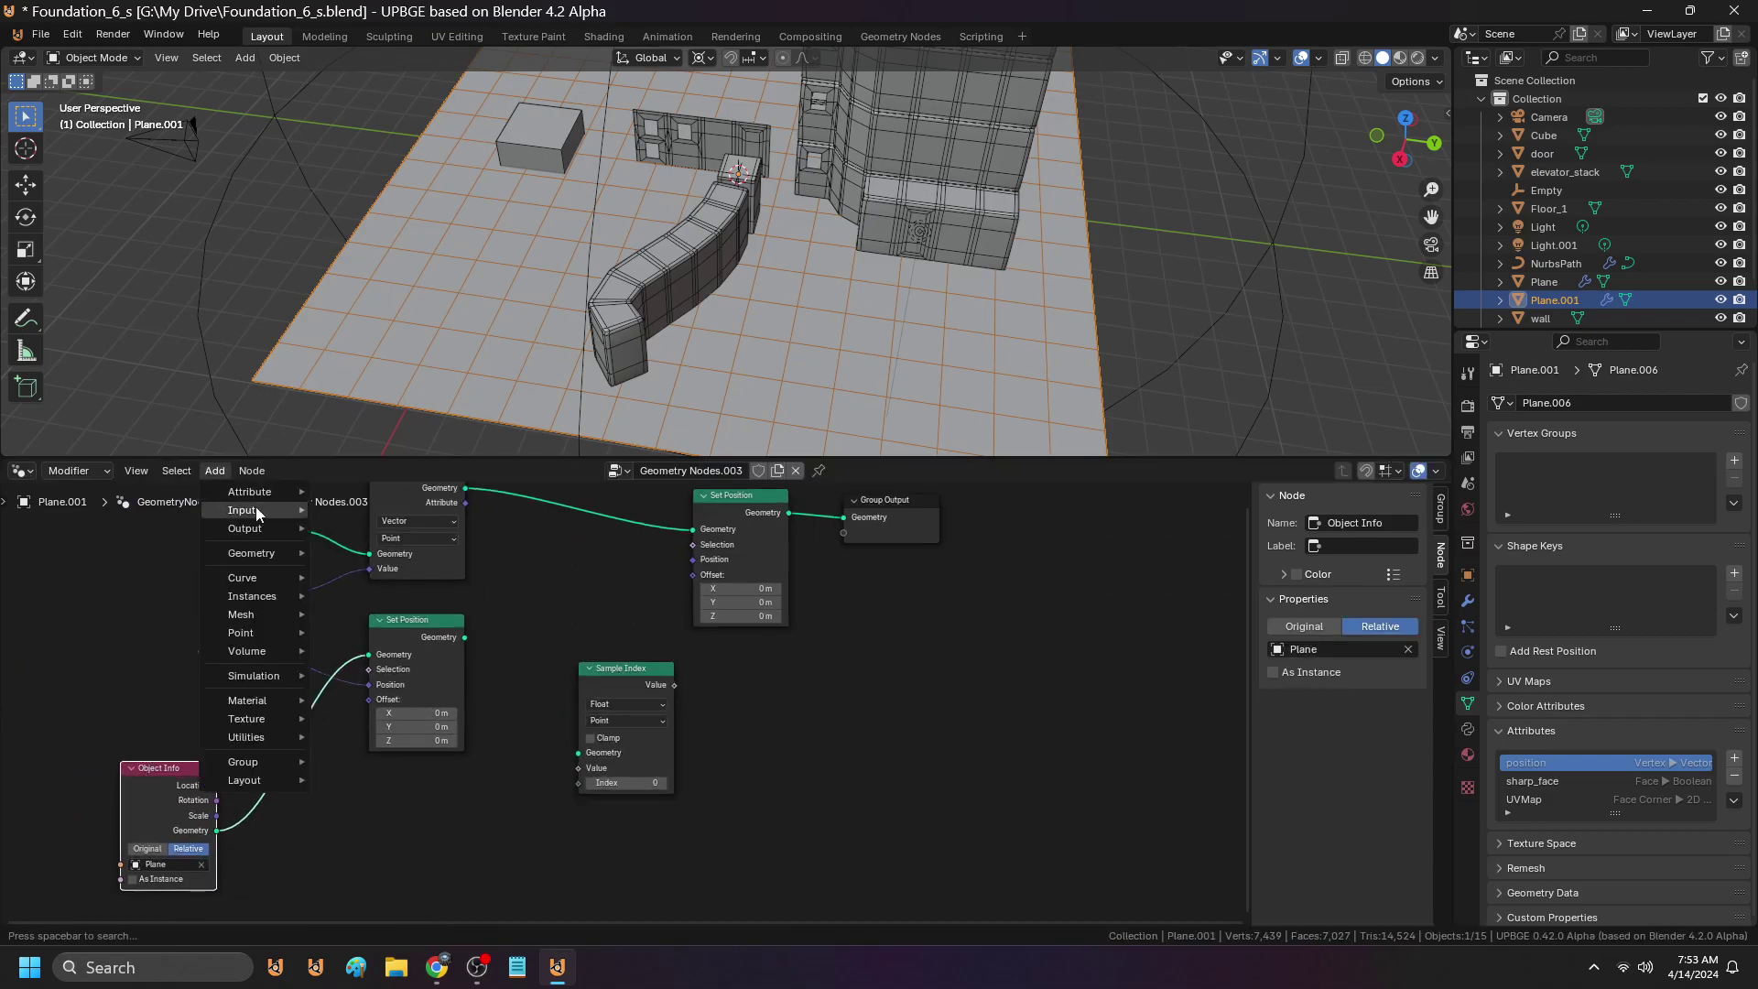
pyautogui.moveTo(256, 491)
pyautogui.press('Escape')
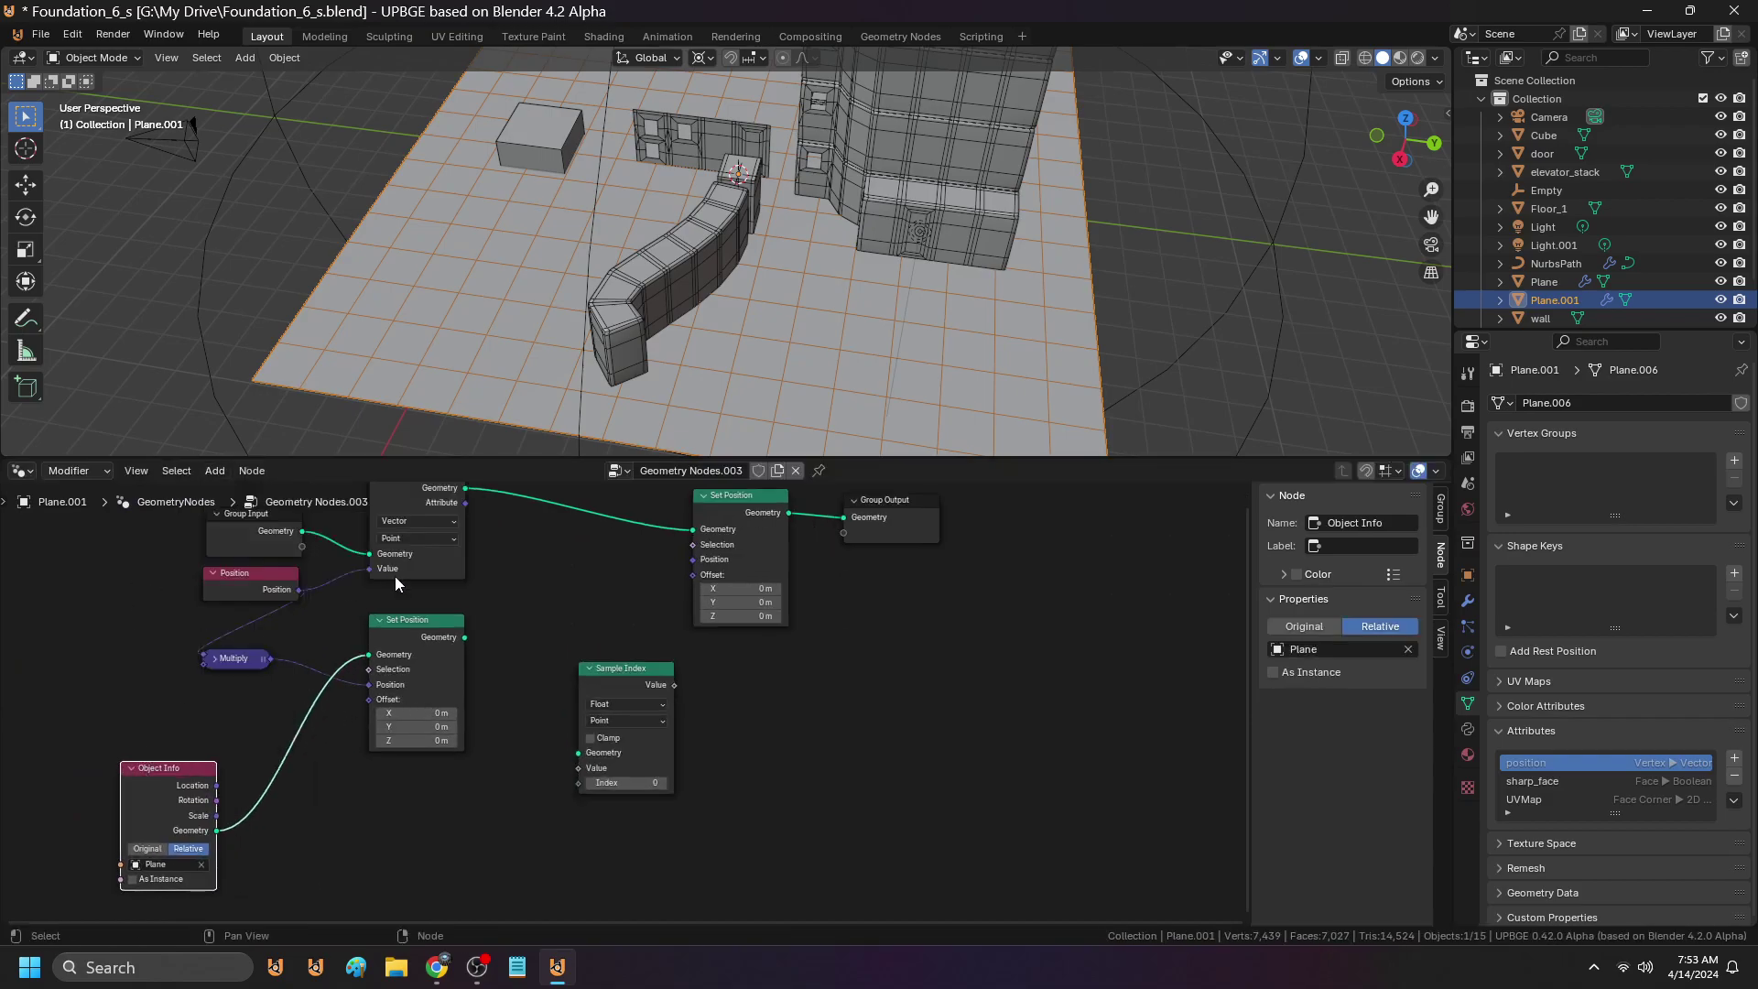
pyautogui.click(421, 503)
pyautogui.hotkey('shift', 'd')
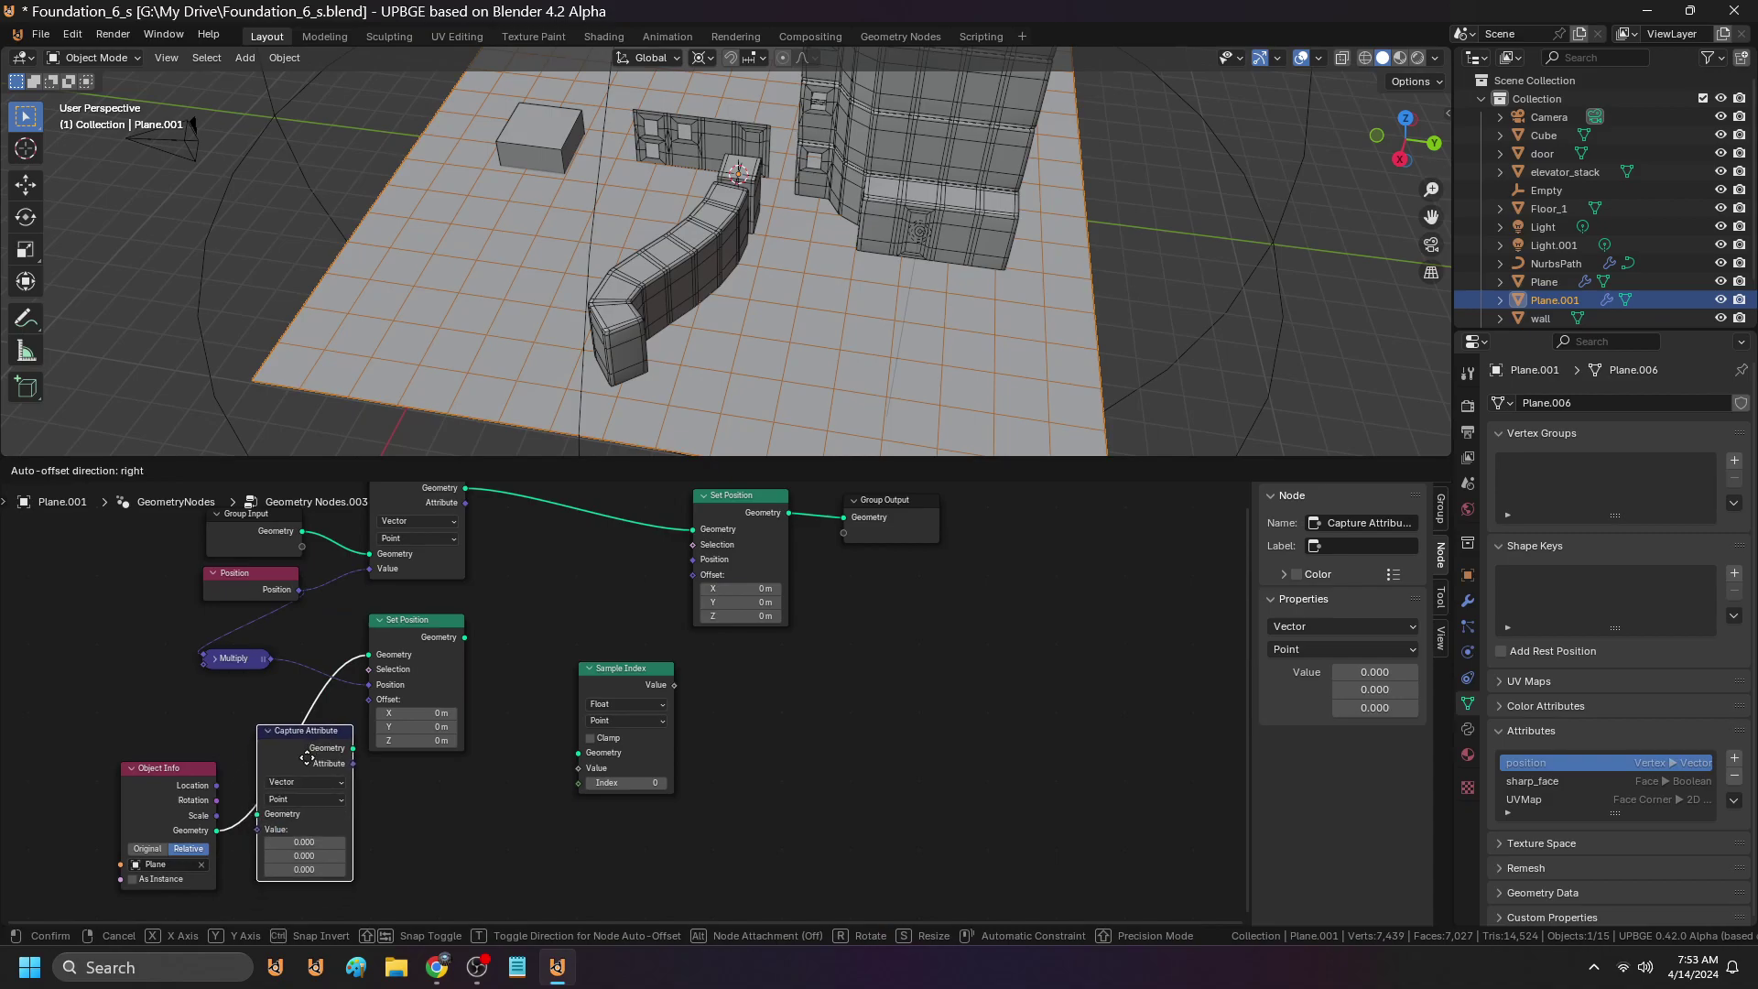
pyautogui.click(303, 747)
pyautogui.moveTo(293, 736); pyautogui.dragTo(360, 725, button='middle')
# Move the Position node farther left of the Multiply node to make room for another node
pyautogui.moveTo(310, 594); pyautogui.dragTo(310, 649, button='middle')
pyautogui.moveTo(309, 642); pyautogui.dragTo(128, 634)
pyautogui.moveTo(128, 634); pyautogui.dragTo(123, 562, button='middle')
pyautogui.moveTo(249, 638); pyautogui.dragTo(248, 638)
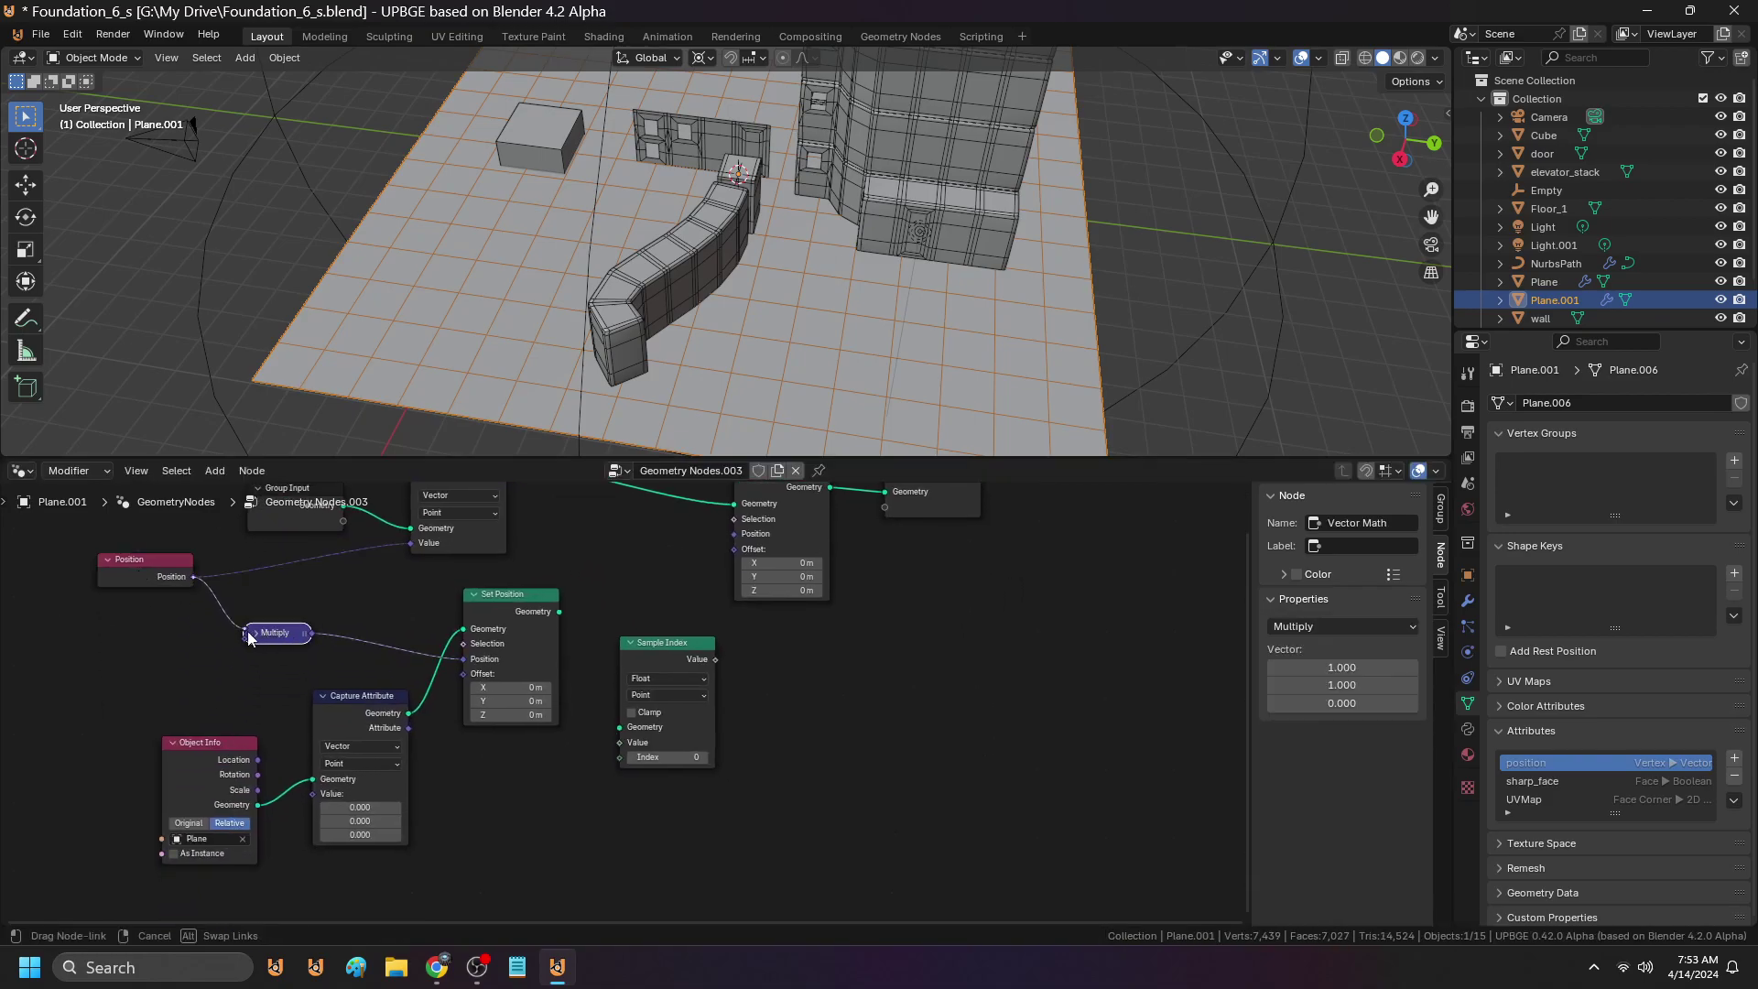
# Add a Separate XYZ node and place it below the Position node
pyautogui.click(208, 474)
pyautogui.click(209, 475)
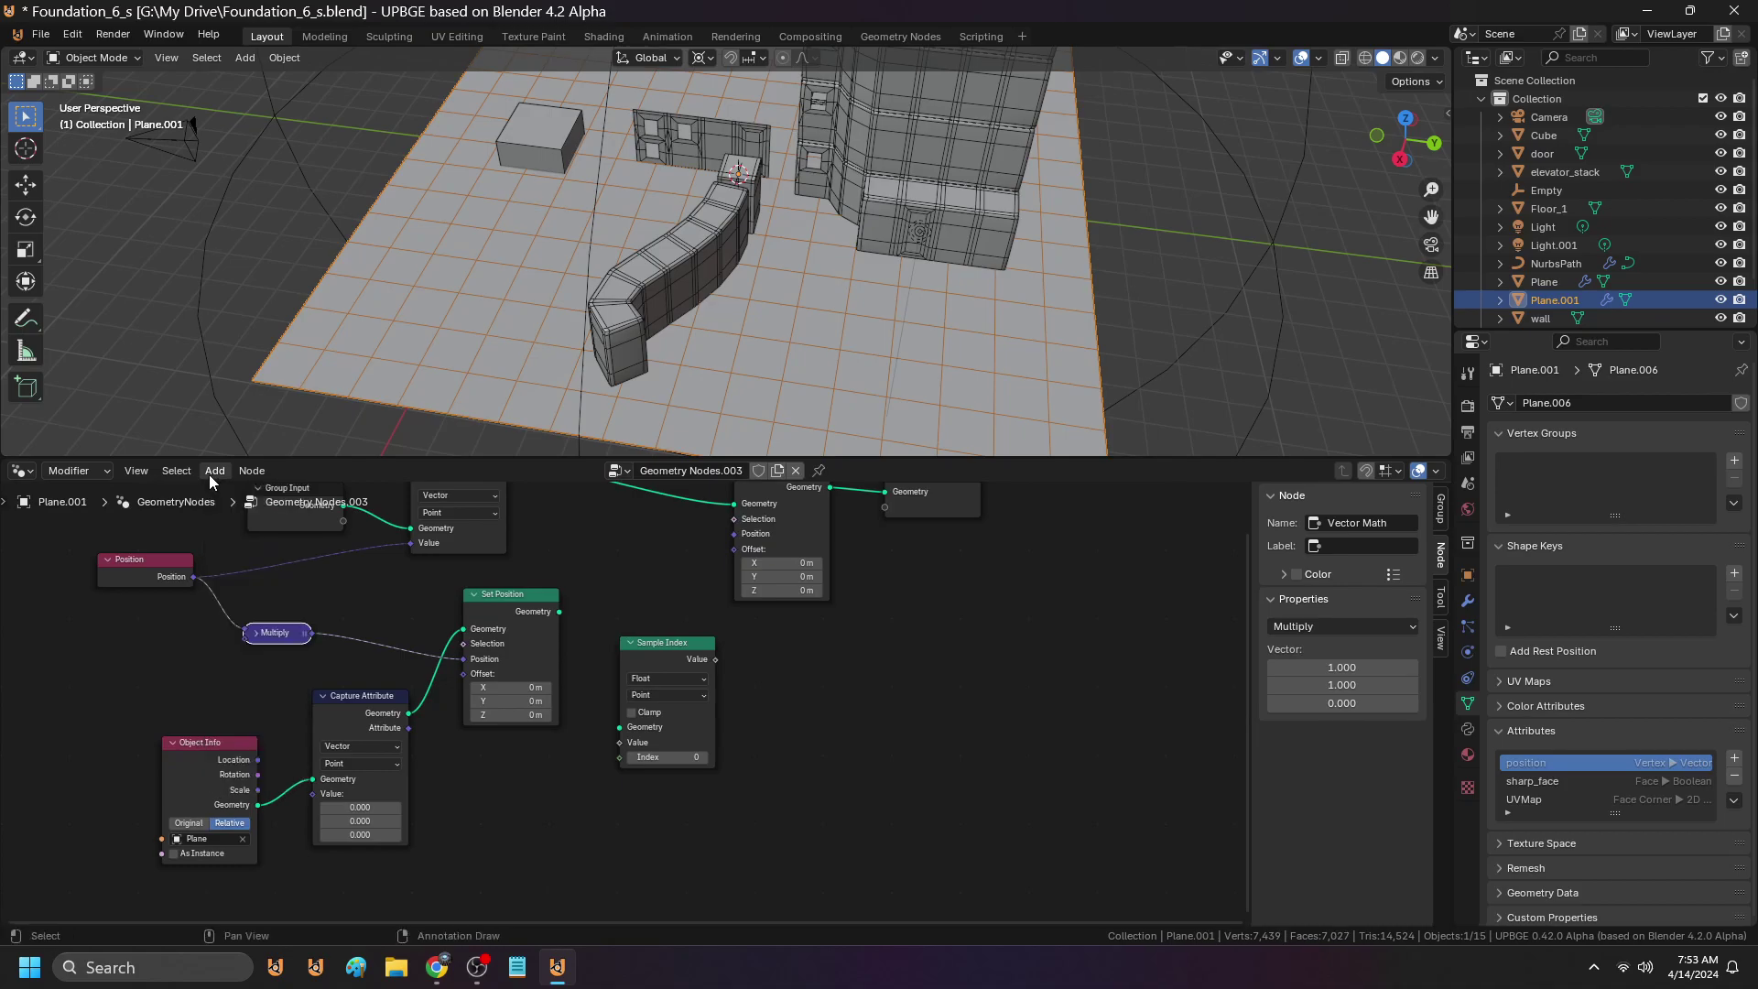
pyautogui.click(209, 474)
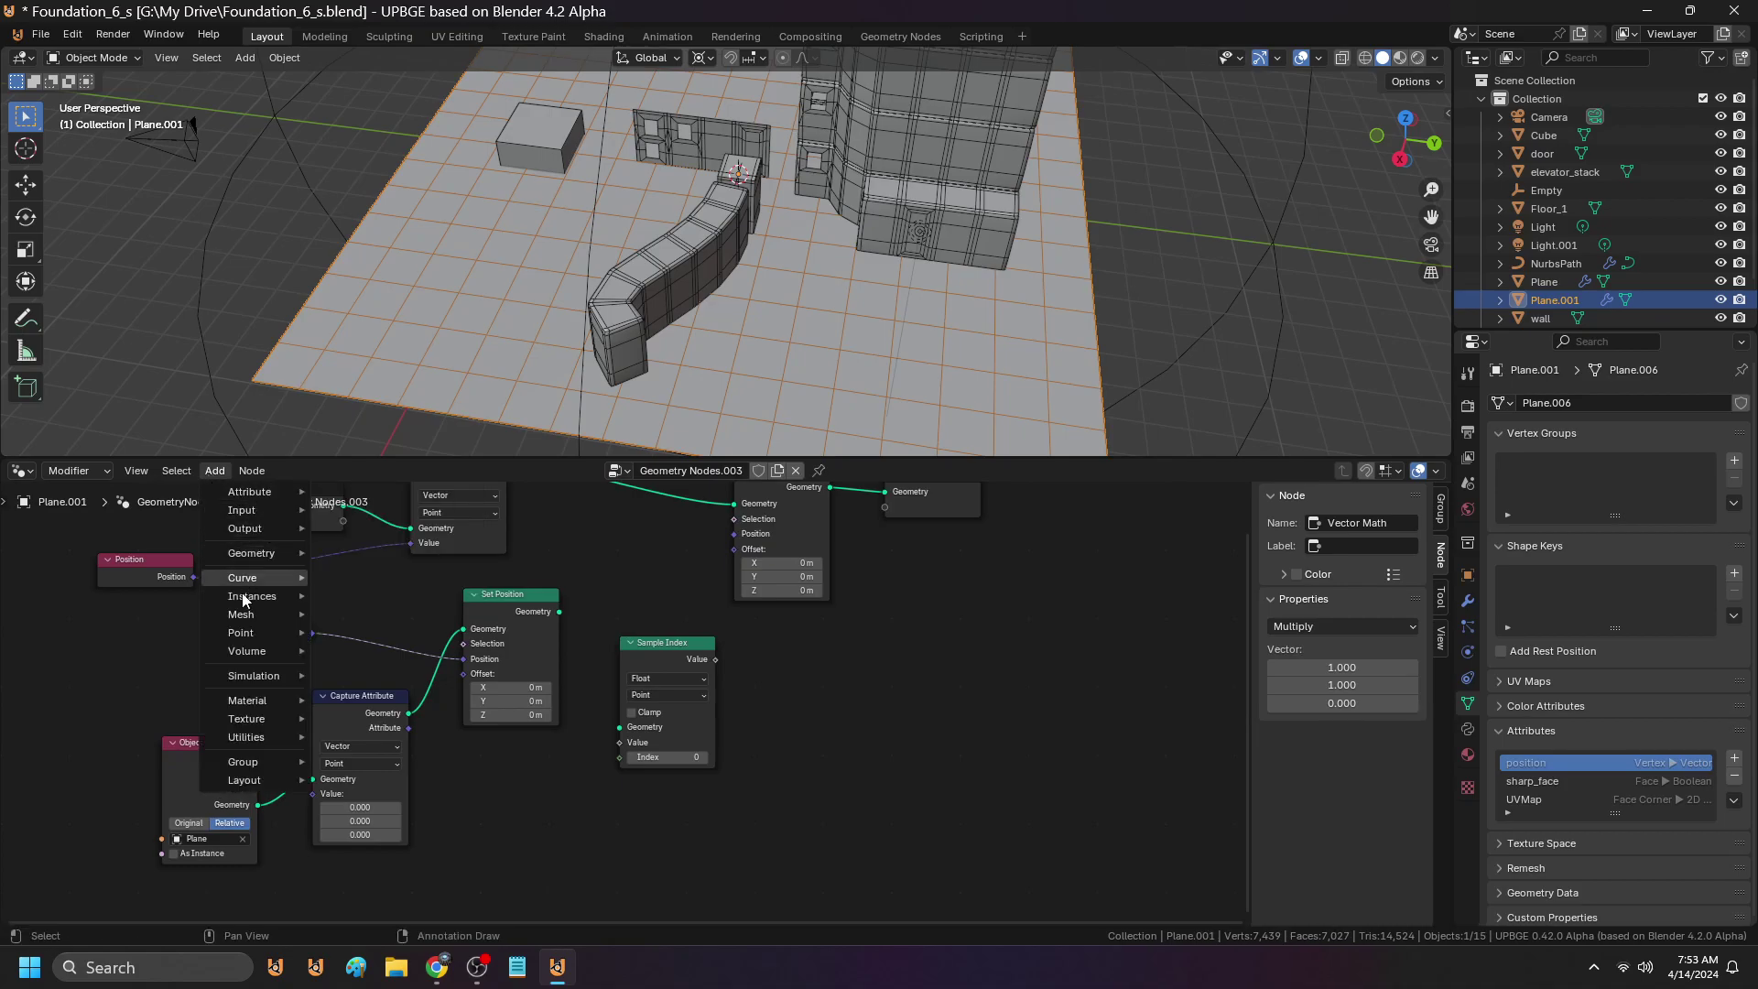
pyautogui.moveTo(253, 746)
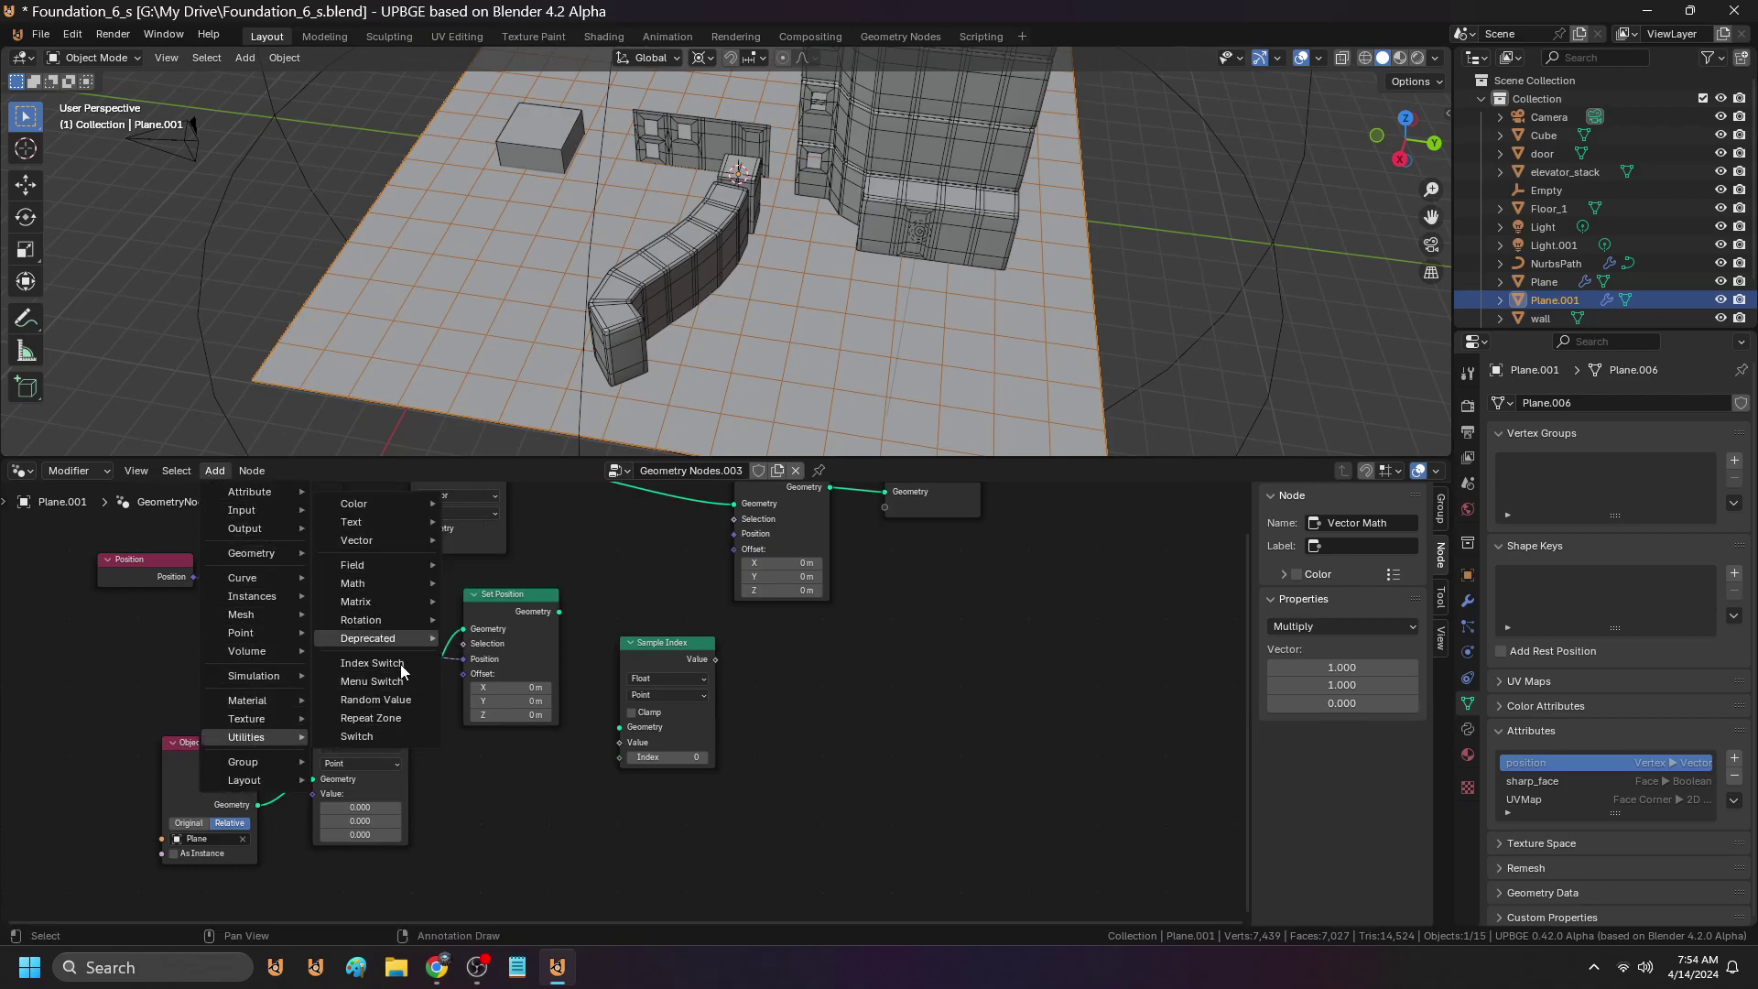
pyautogui.moveTo(394, 542)
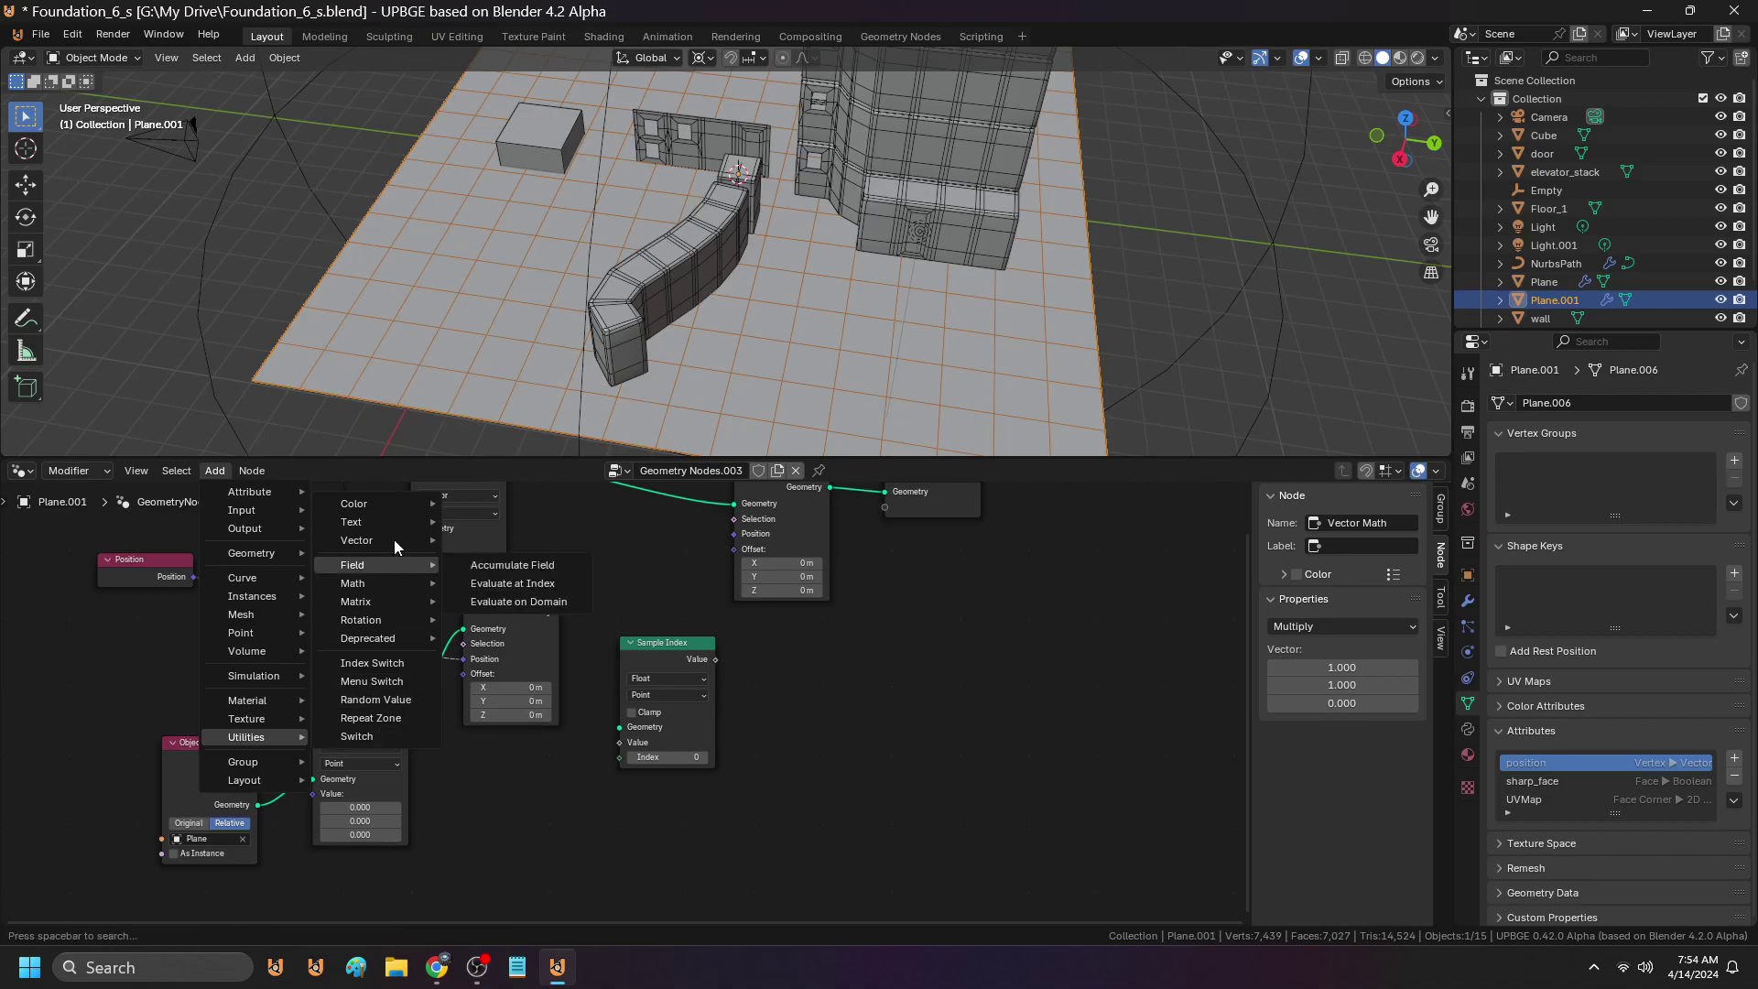
pyautogui.click(509, 638)
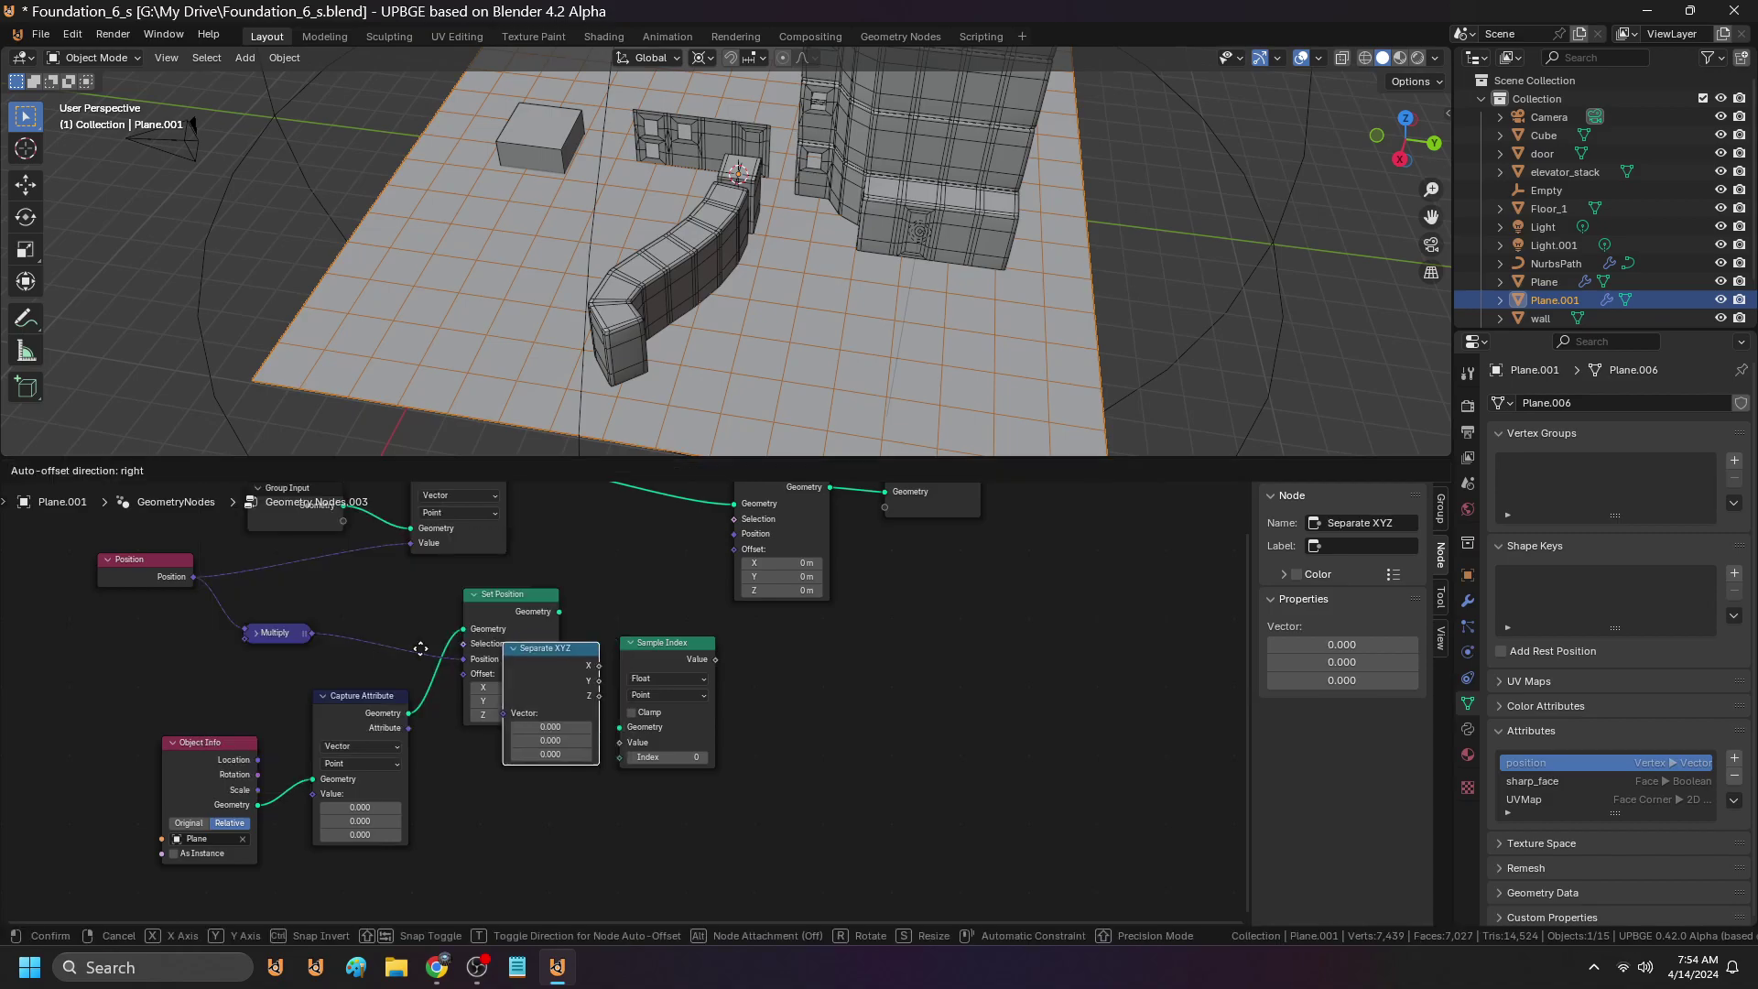
pyautogui.click(66, 628)
# Reposition the Position node above Separate XYZ and connect its output to the Separate XYZ Vector input
pyautogui.moveTo(173, 577); pyautogui.dragTo(344, 610, button='middle')
pyautogui.moveTo(344, 608); pyautogui.dragTo(271, 570)
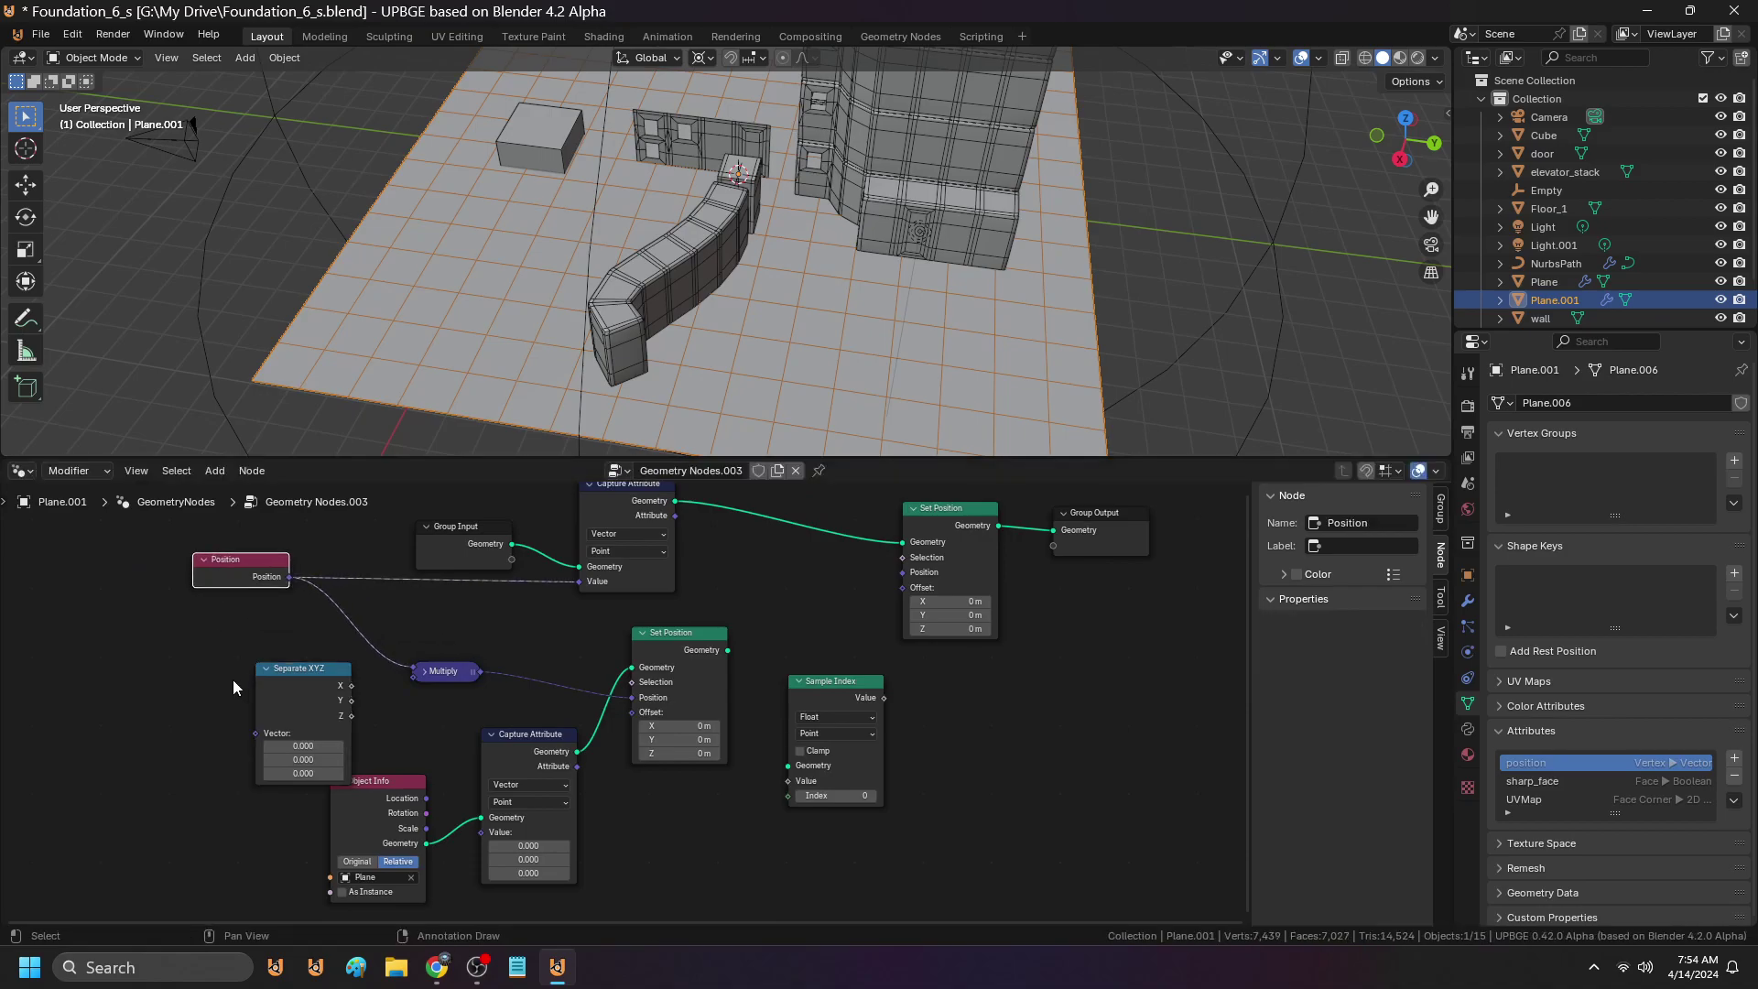
pyautogui.moveTo(256, 666); pyautogui.dragTo(268, 643, button='middle')
pyautogui.moveTo(271, 705); pyautogui.dragTo(304, 550)
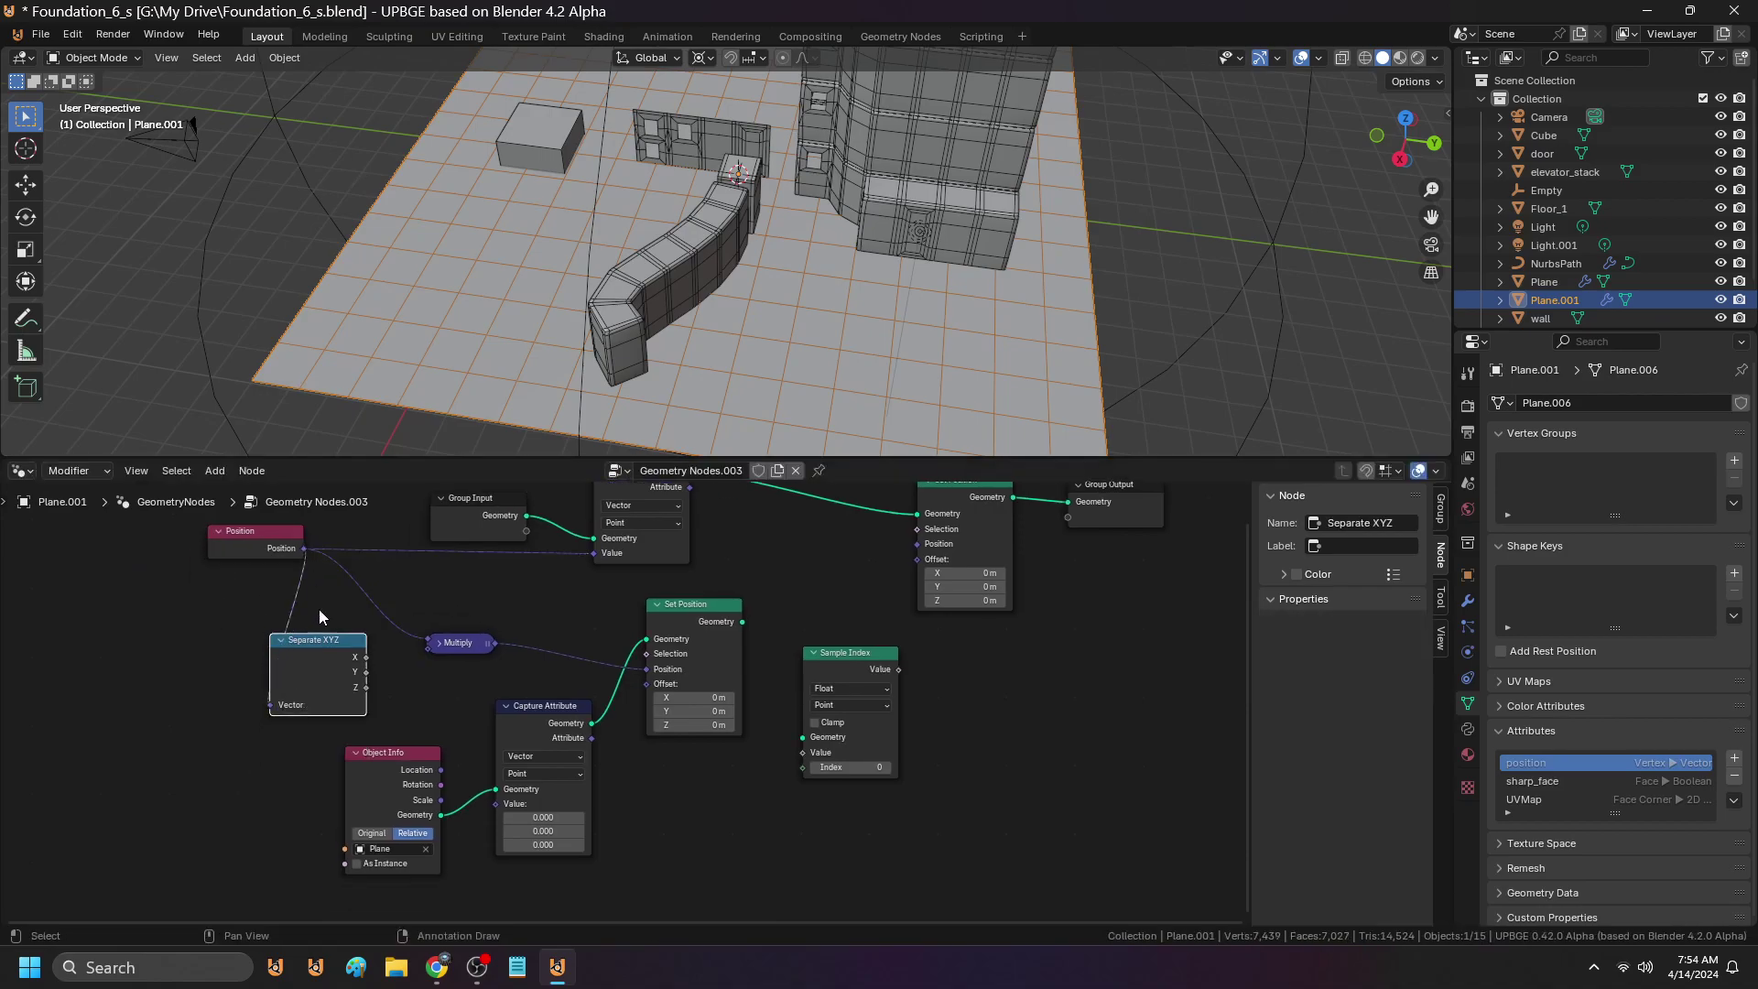
# Set the copied Capture Attribute to Float, feed Separate XYZ's Z output into its Value input, and shift Object Info aside
pyautogui.click(521, 756)
pyautogui.click(540, 822)
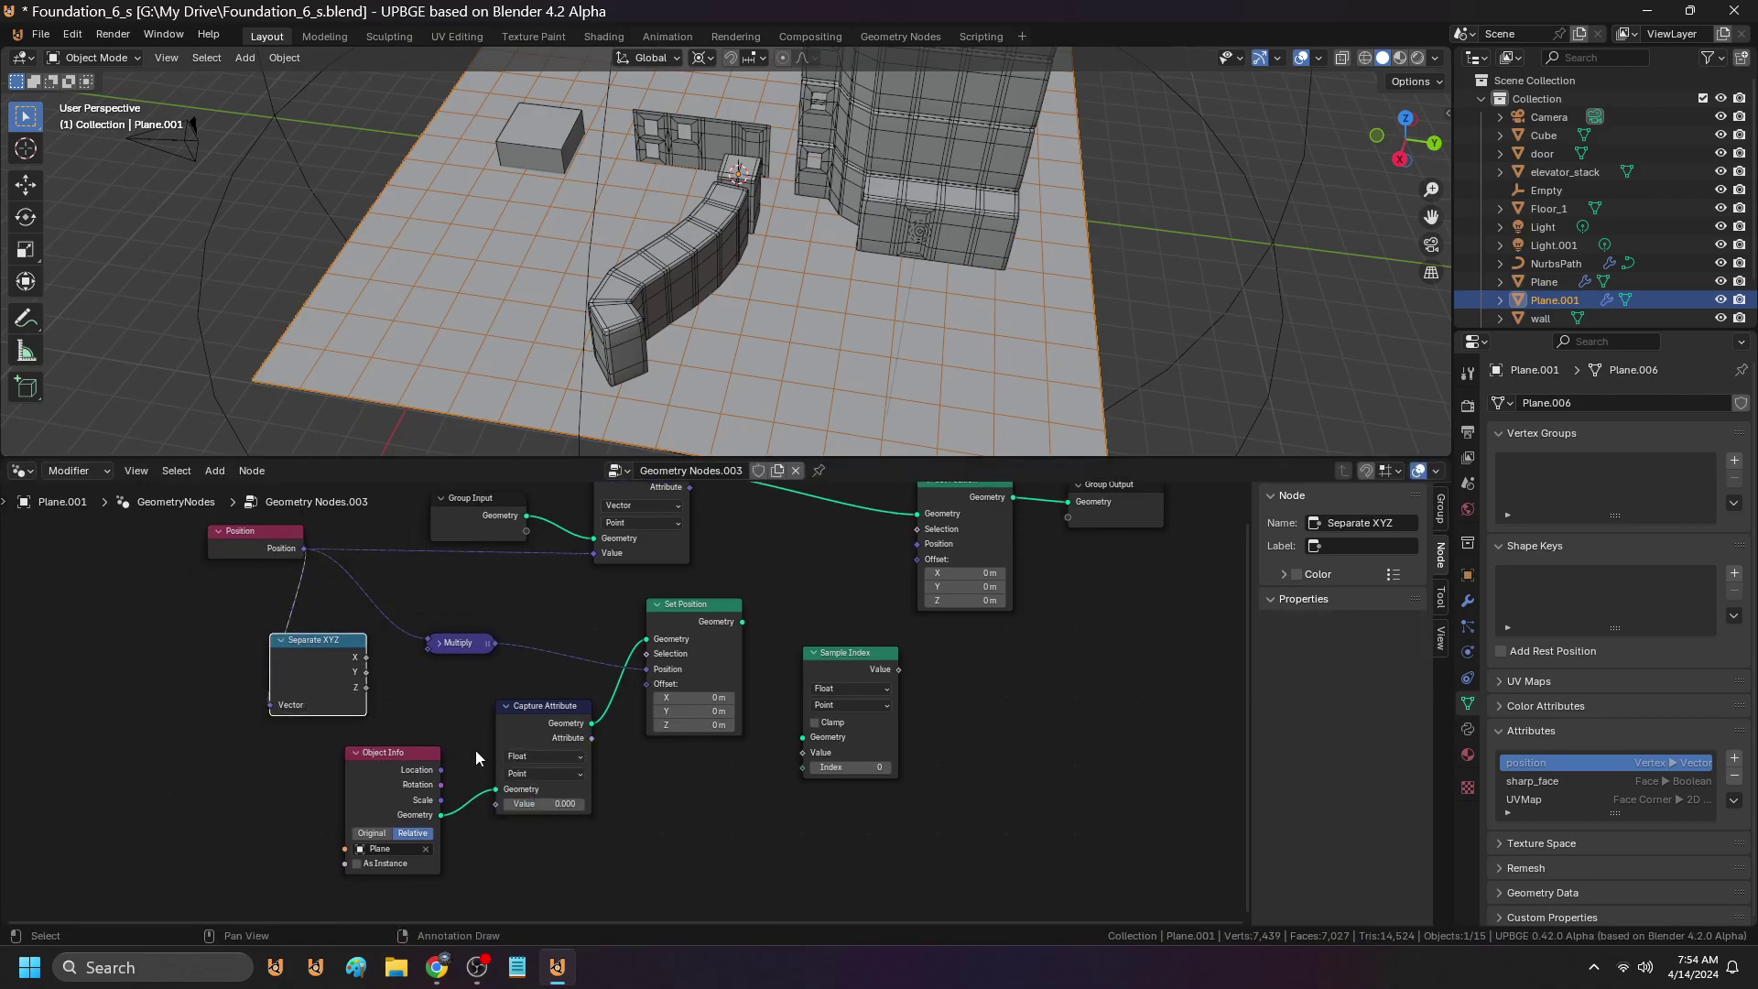
pyautogui.moveTo(367, 687); pyautogui.dragTo(496, 802)
pyautogui.moveTo(496, 801); pyautogui.dragTo(330, 809, button='middle')
pyautogui.moveTo(242, 762); pyautogui.dragTo(184, 783)
# Connect the duplicated Set Position node's Geometry output to Sample Index's Geometry input and nudge Sample Index into place
pyautogui.moveTo(403, 711); pyautogui.dragTo(203, 728, button='middle')
pyautogui.moveTo(377, 651); pyautogui.dragTo(438, 768)
pyautogui.moveTo(456, 679)
pyautogui.mouseDown(button='middle')
pyautogui.moveTo(420, 677)
pyautogui.moveTo(454, 658)
pyautogui.mouseUp(button='middle')
pyautogui.moveTo(482, 672); pyautogui.dragTo(475, 662)
# Add a Sample Nearest node and place it below the duplicated Set Position and Sample Index nodes
pyautogui.click(220, 473)
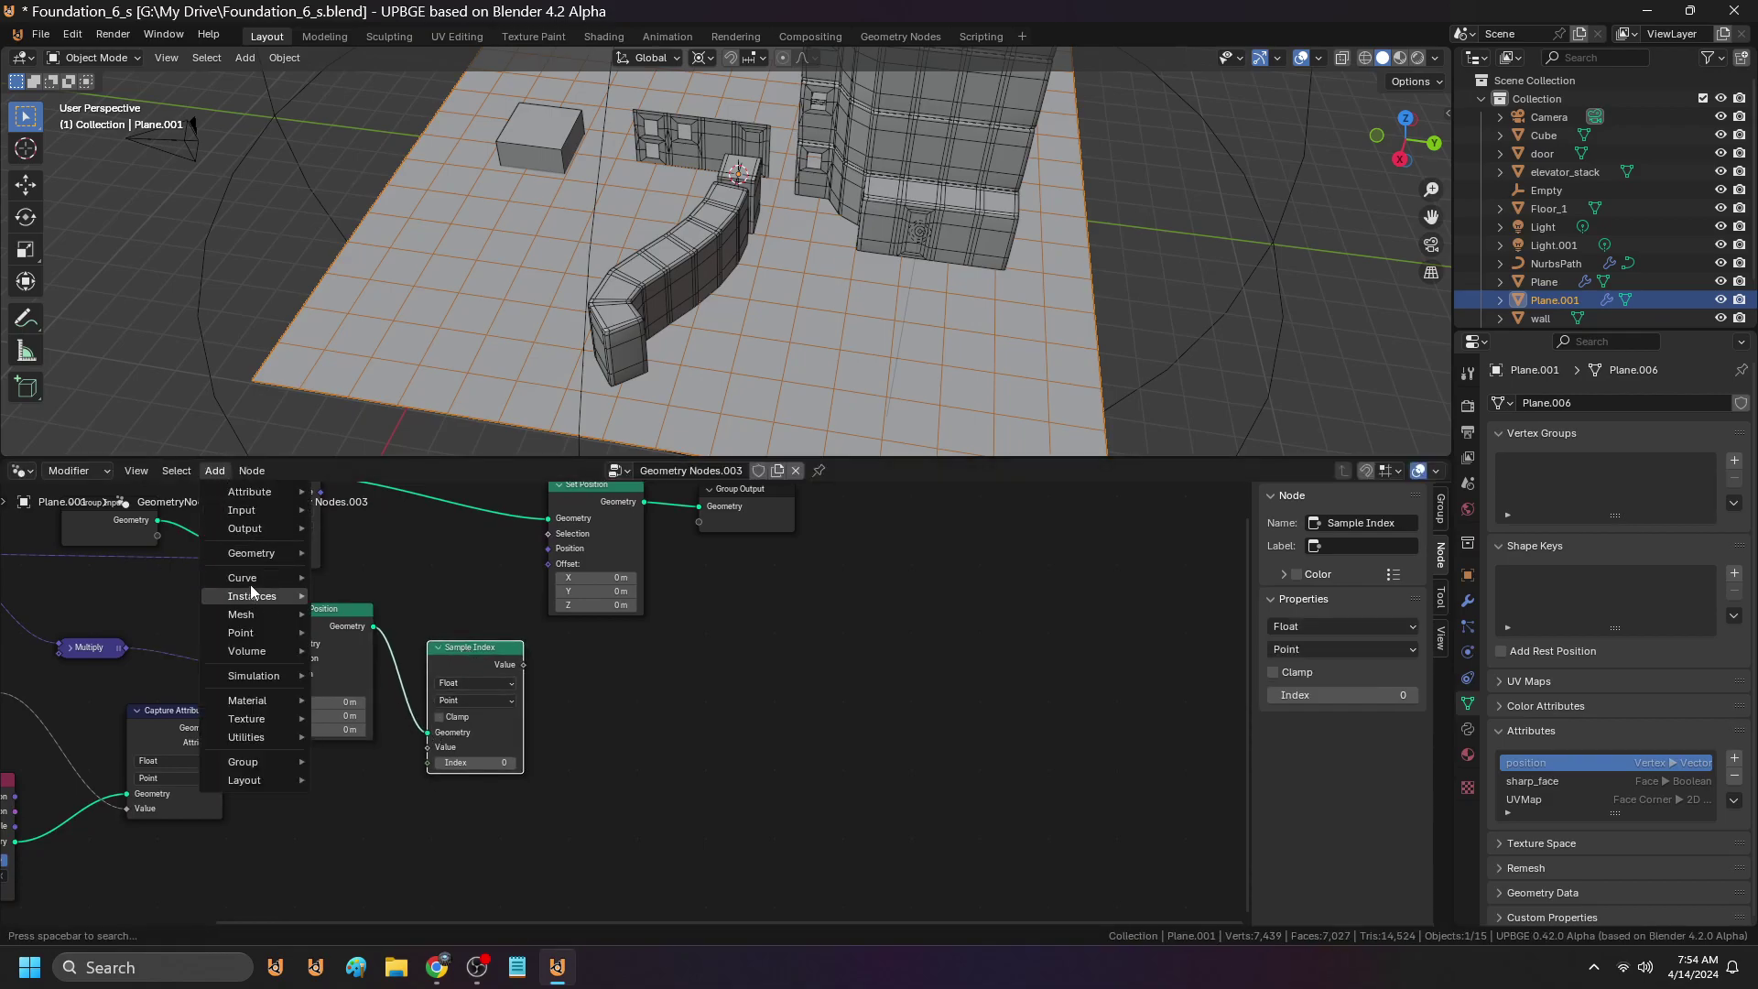
pyautogui.moveTo(256, 553)
pyautogui.moveTo(393, 570)
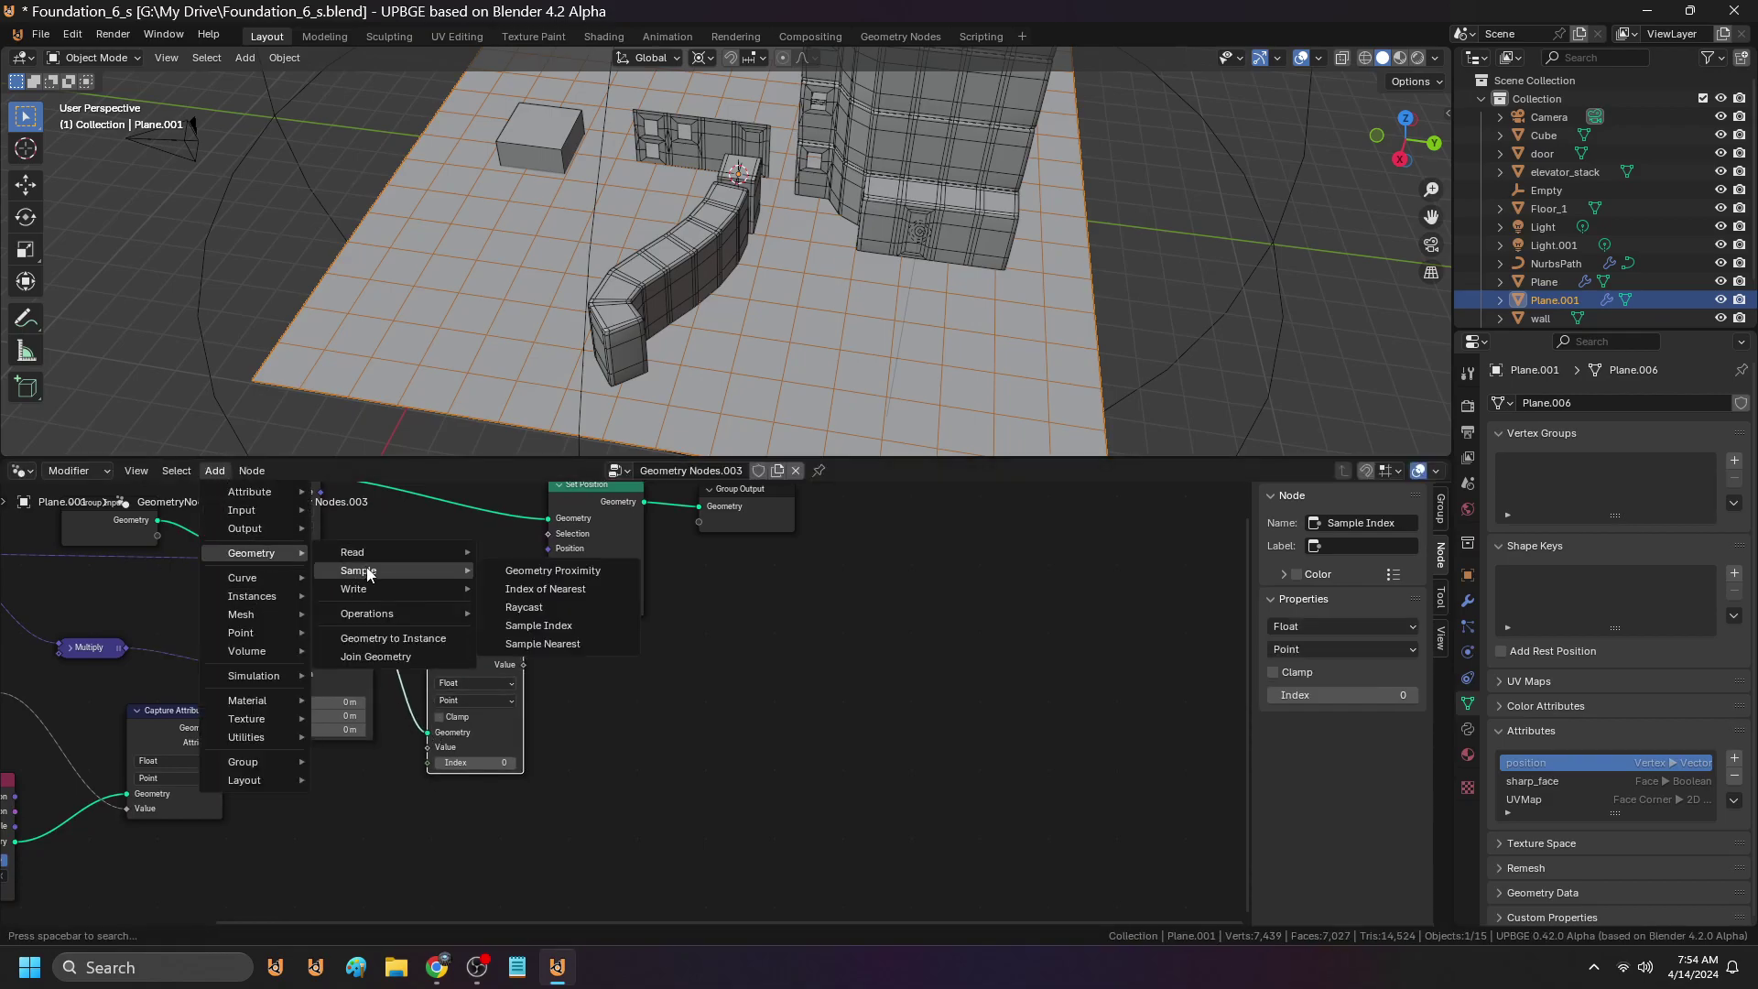
pyautogui.click(579, 641)
pyautogui.click(454, 811)
# Feed Sample Nearest the flattened Set Position geometry and the Multiply result as Sample Position, and connect its Index output to Sample Index
pyautogui.moveTo(454, 811); pyautogui.dragTo(409, 767)
pyautogui.moveTo(354, 852); pyautogui.dragTo(375, 629)
pyautogui.moveTo(409, 821); pyautogui.dragTo(391, 719, button='middle')
pyautogui.moveTo(347, 659); pyautogui.dragTo(577, 884)
pyautogui.moveTo(684, 863); pyautogui.dragTo(667, 793, button='middle')
pyautogui.moveTo(603, 776); pyautogui.dragTo(546, 766)
# Move the Group Output and final Set Position nodes farther right to free space after Sample Index
pyautogui.moveTo(715, 691); pyautogui.dragTo(440, 837, button='middle')
pyautogui.moveTo(687, 587); pyautogui.dragTo(929, 544)
pyautogui.moveTo(568, 577); pyautogui.dragTo(724, 578)
# Add a Combine XYZ node between Sample Index and the final Set Position node
pyautogui.click(215, 471)
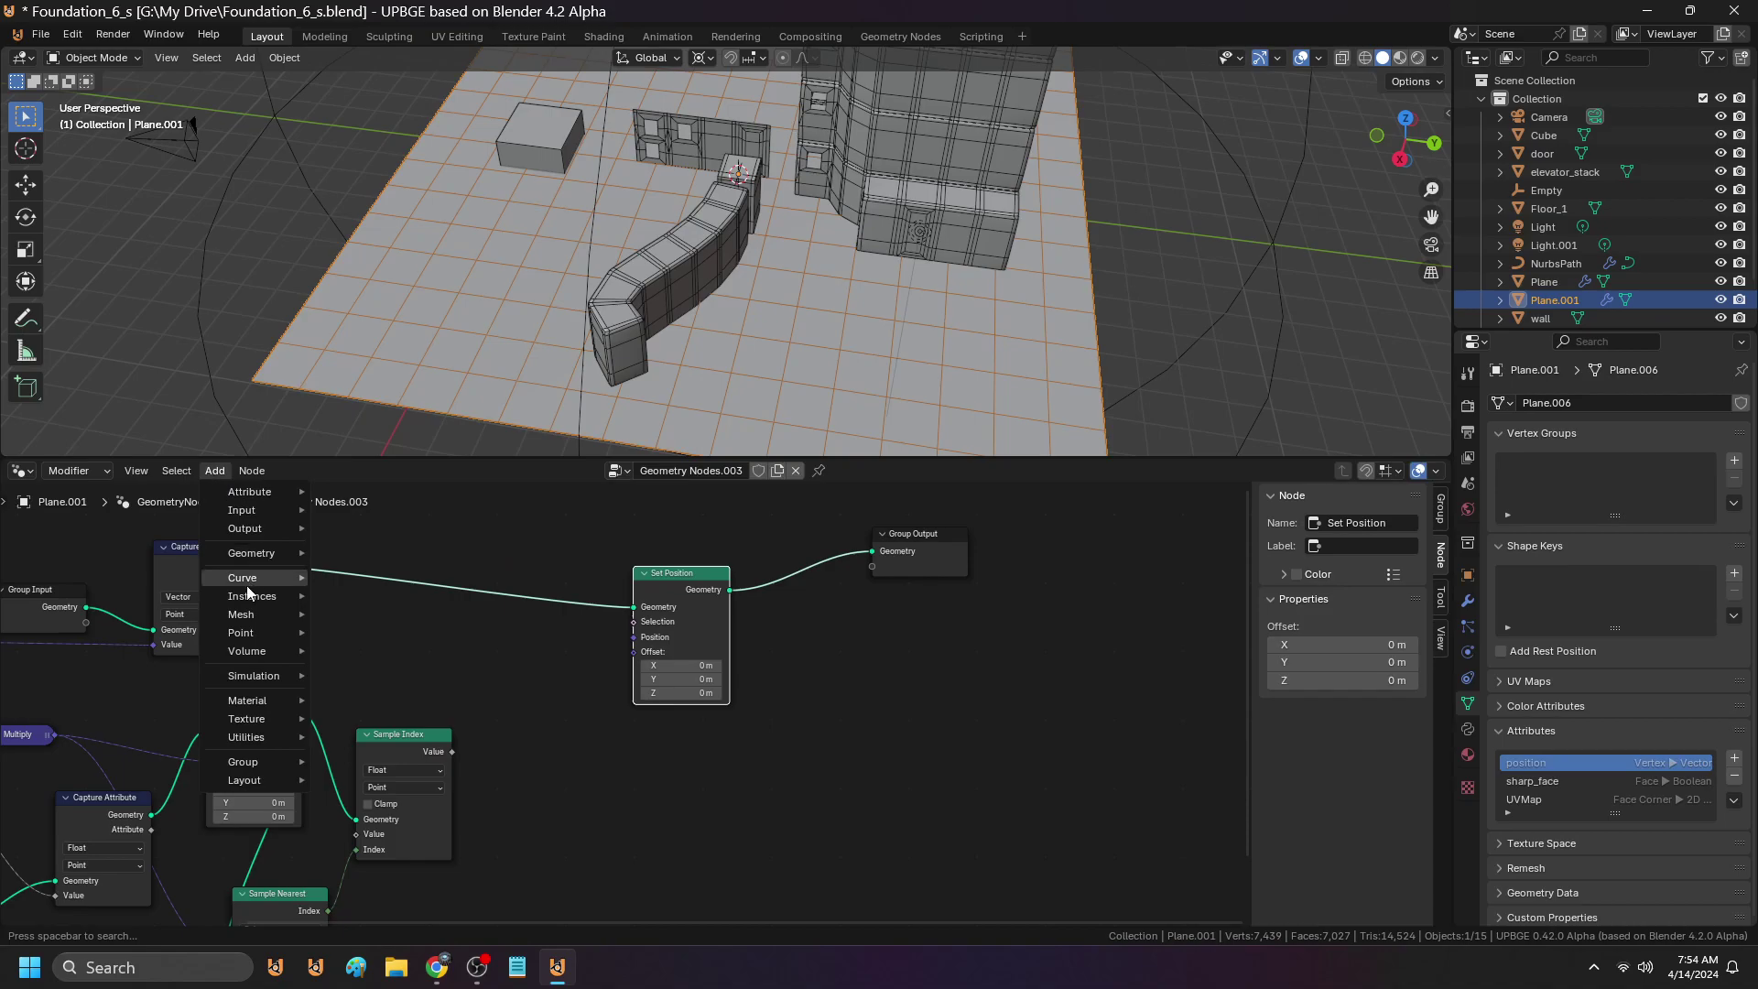
pyautogui.moveTo(249, 553)
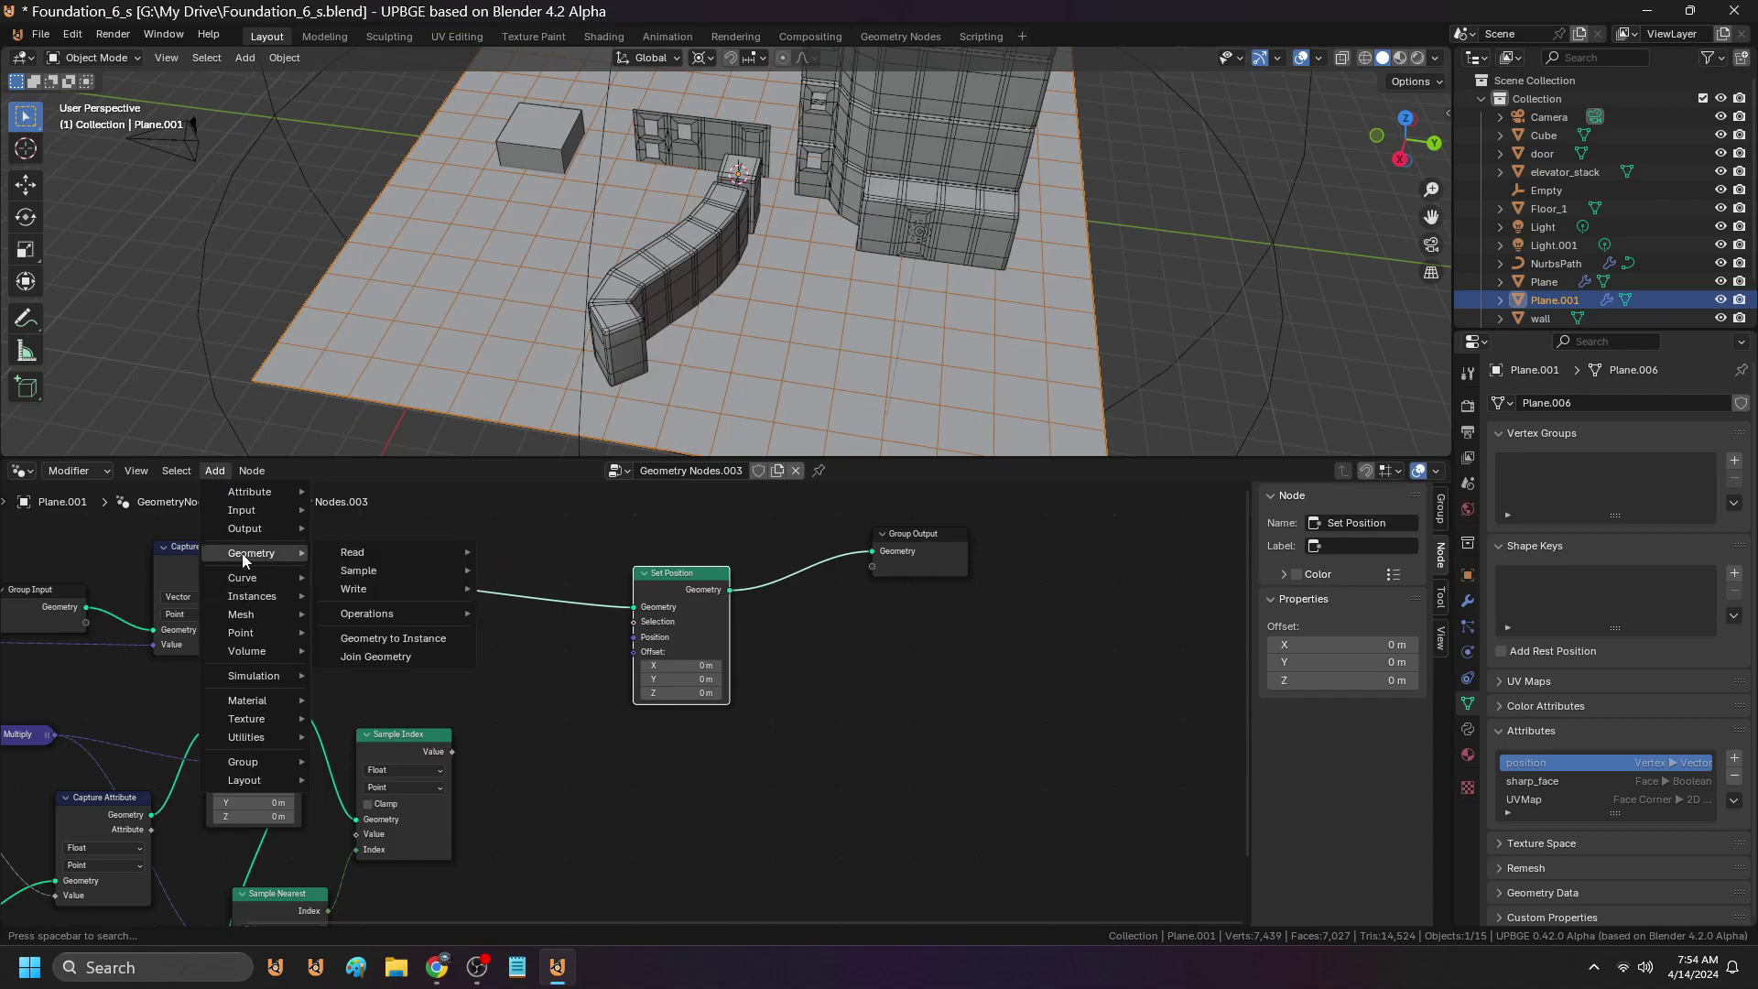
pyautogui.moveTo(247, 738)
pyautogui.moveTo(373, 543)
pyautogui.click(513, 601)
pyautogui.click(651, 780)
# Move the final Set Position node farther right and disconnect the trial Combine XYZ link from its Position input
pyautogui.moveTo(638, 772); pyautogui.dragTo(633, 652)
pyautogui.moveTo(707, 593); pyautogui.dragTo(782, 596)
pyautogui.moveTo(599, 771); pyautogui.dragTo(615, 763)
pyautogui.moveTo(716, 645); pyautogui.dragTo(553, 686)
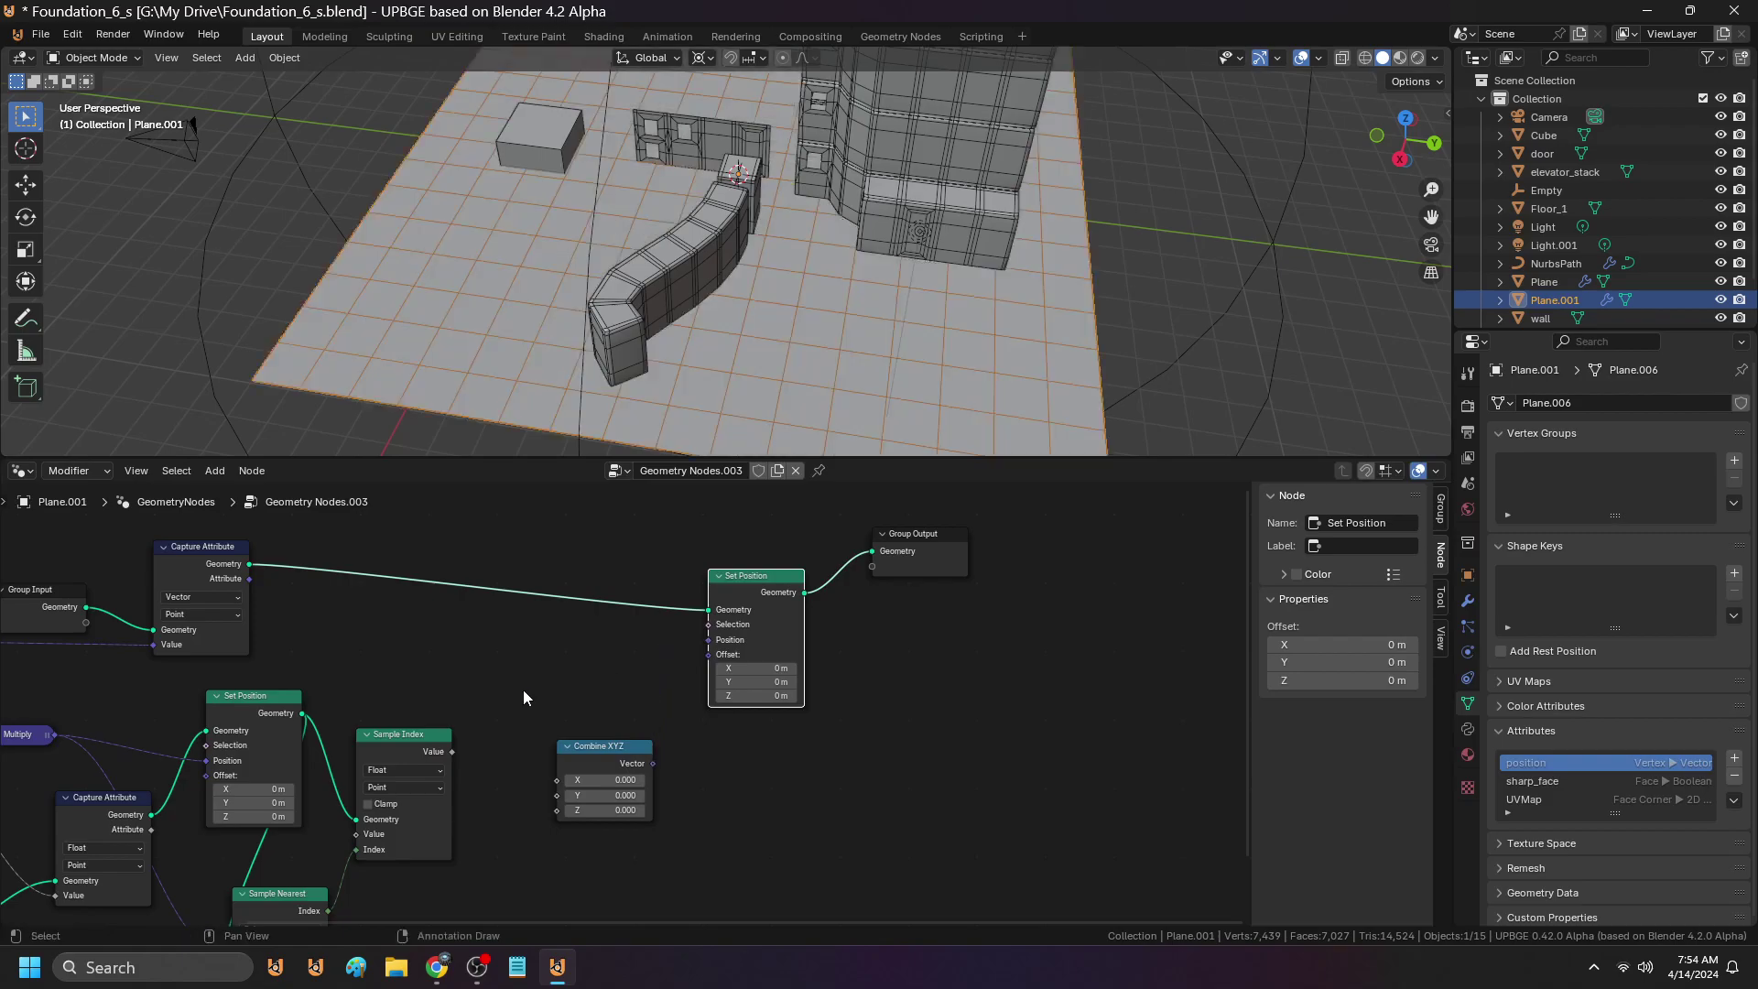
# Duplicate the Separate XYZ node and place the copy directly below Combine XYZ
pyautogui.press('Home')
pyautogui.hotkey('shift', 'd')
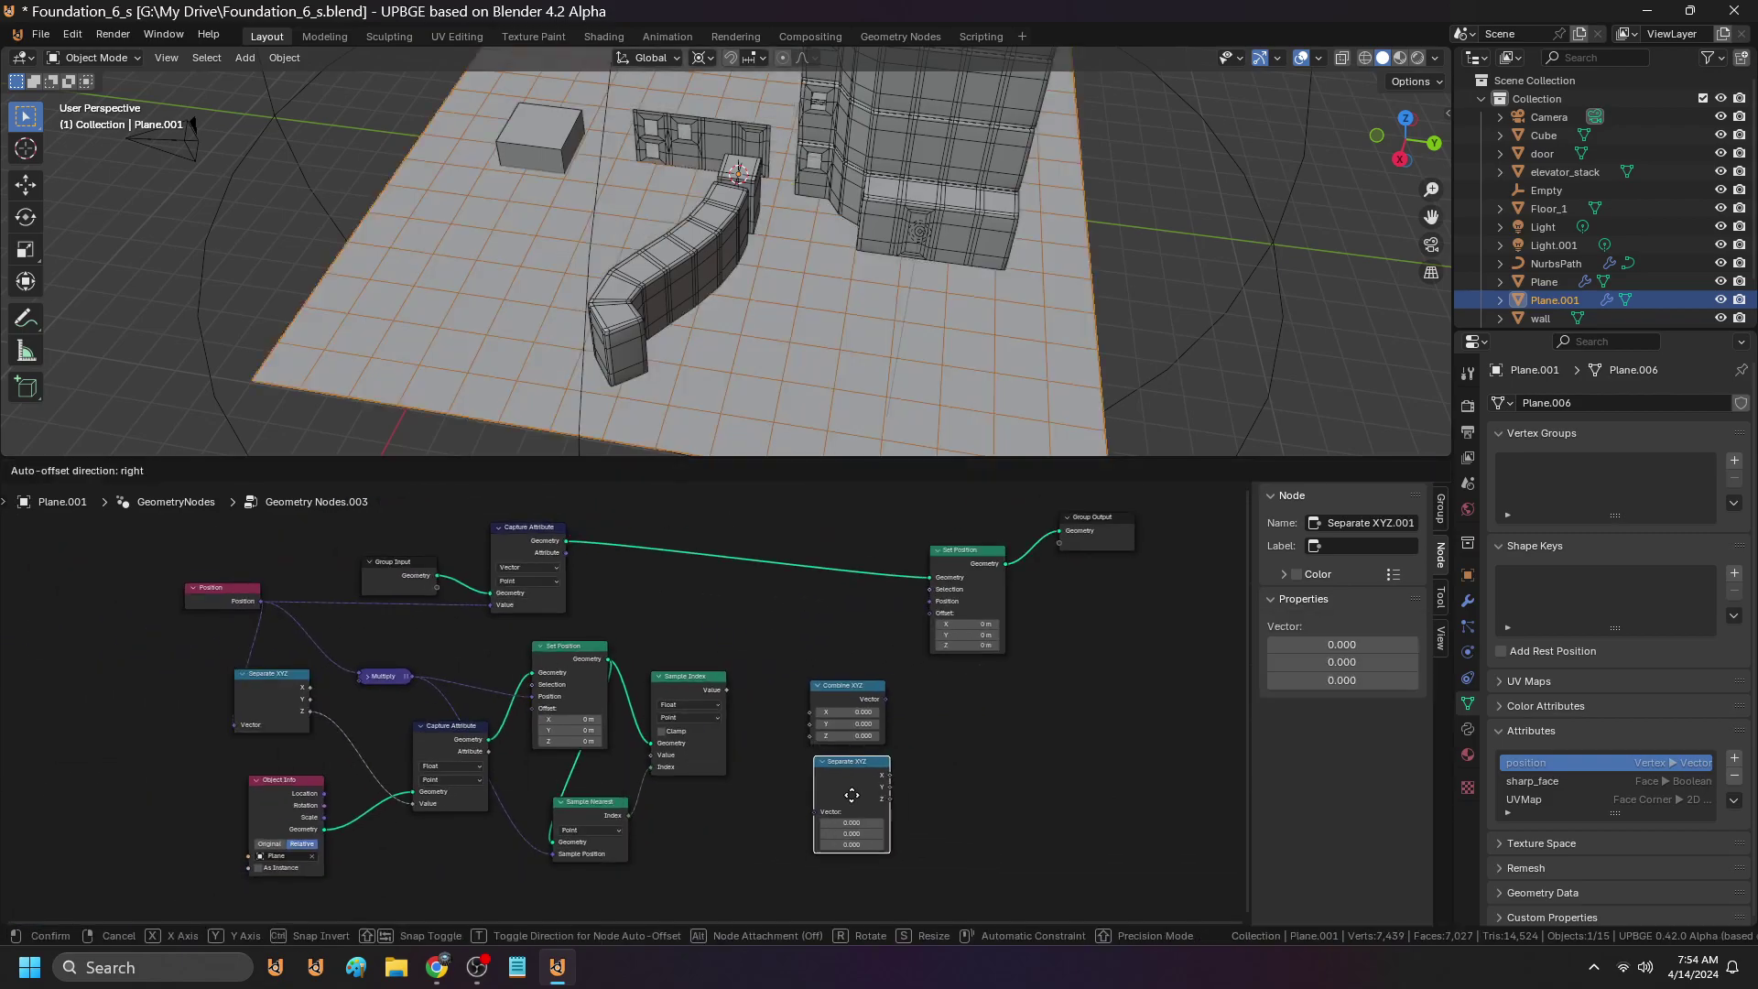
pyautogui.click(855, 804)
# Duplicate the Position node below the copied Separate XYZ and connect its output to that node's Vector input
pyautogui.click(240, 593)
pyautogui.hotkey('shift', 'd')
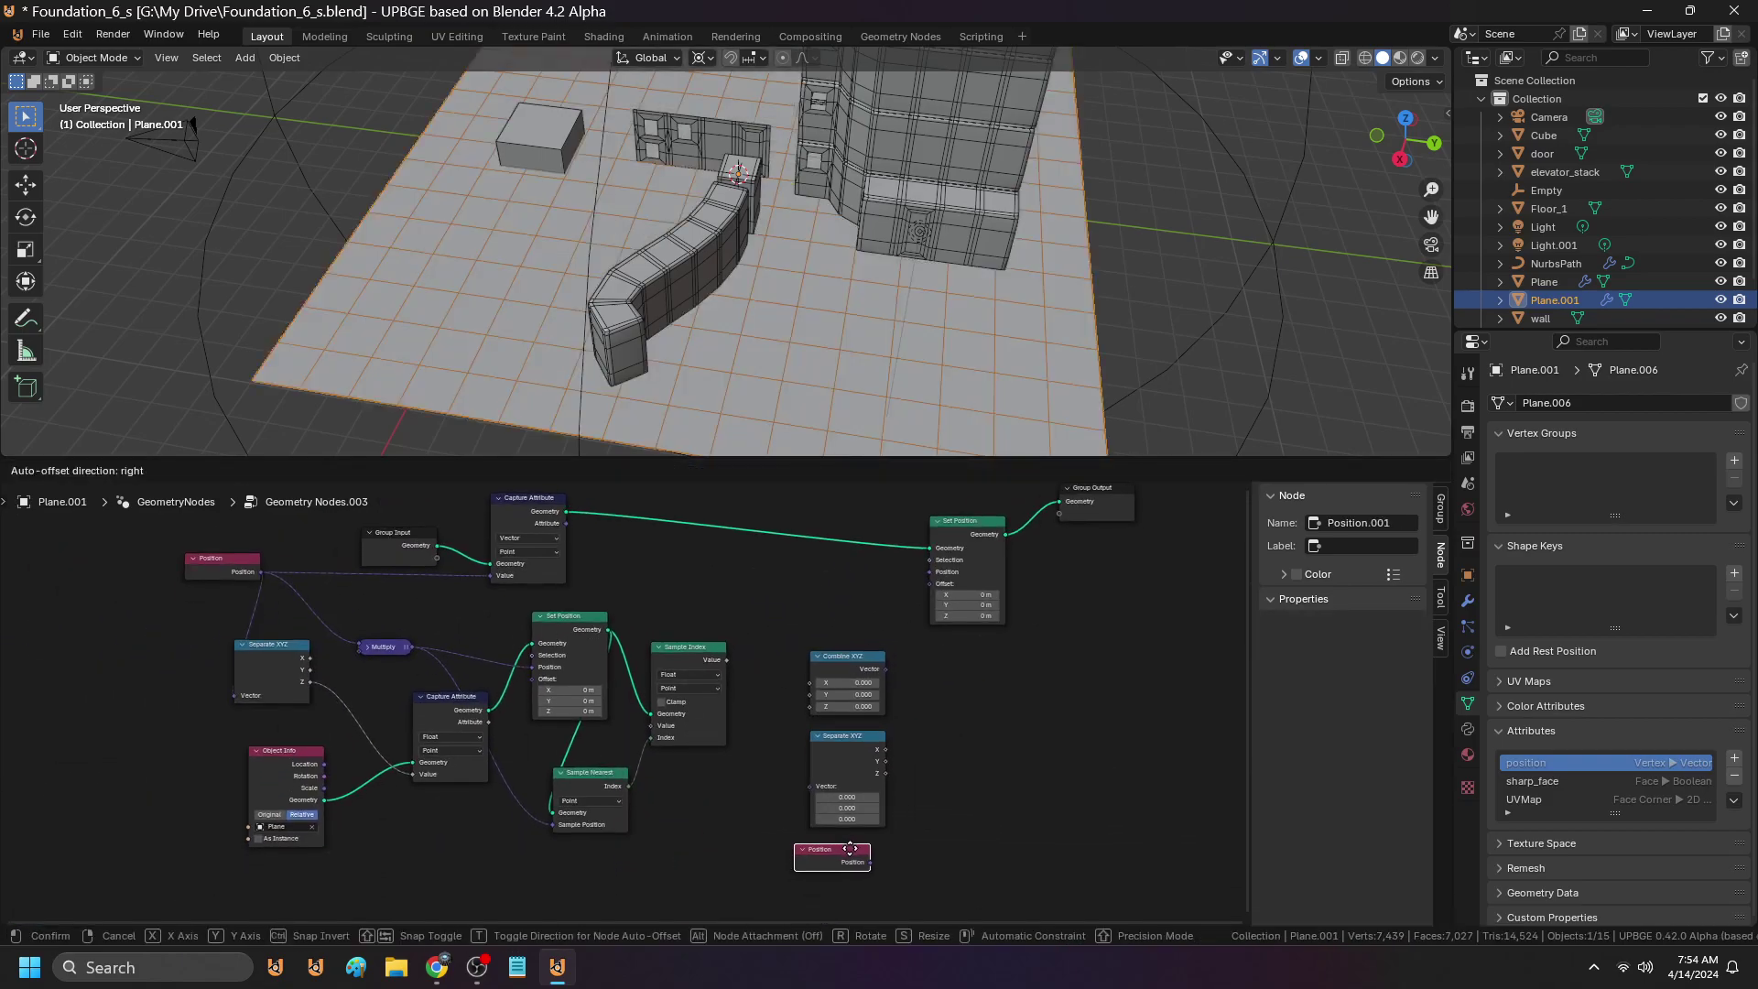
pyautogui.click(864, 851)
pyautogui.moveTo(887, 858); pyautogui.dragTo(807, 788)
pyautogui.scroll(-1, 878, 786)
pyautogui.moveTo(888, 784); pyautogui.dragTo(830, 843, button='middle')
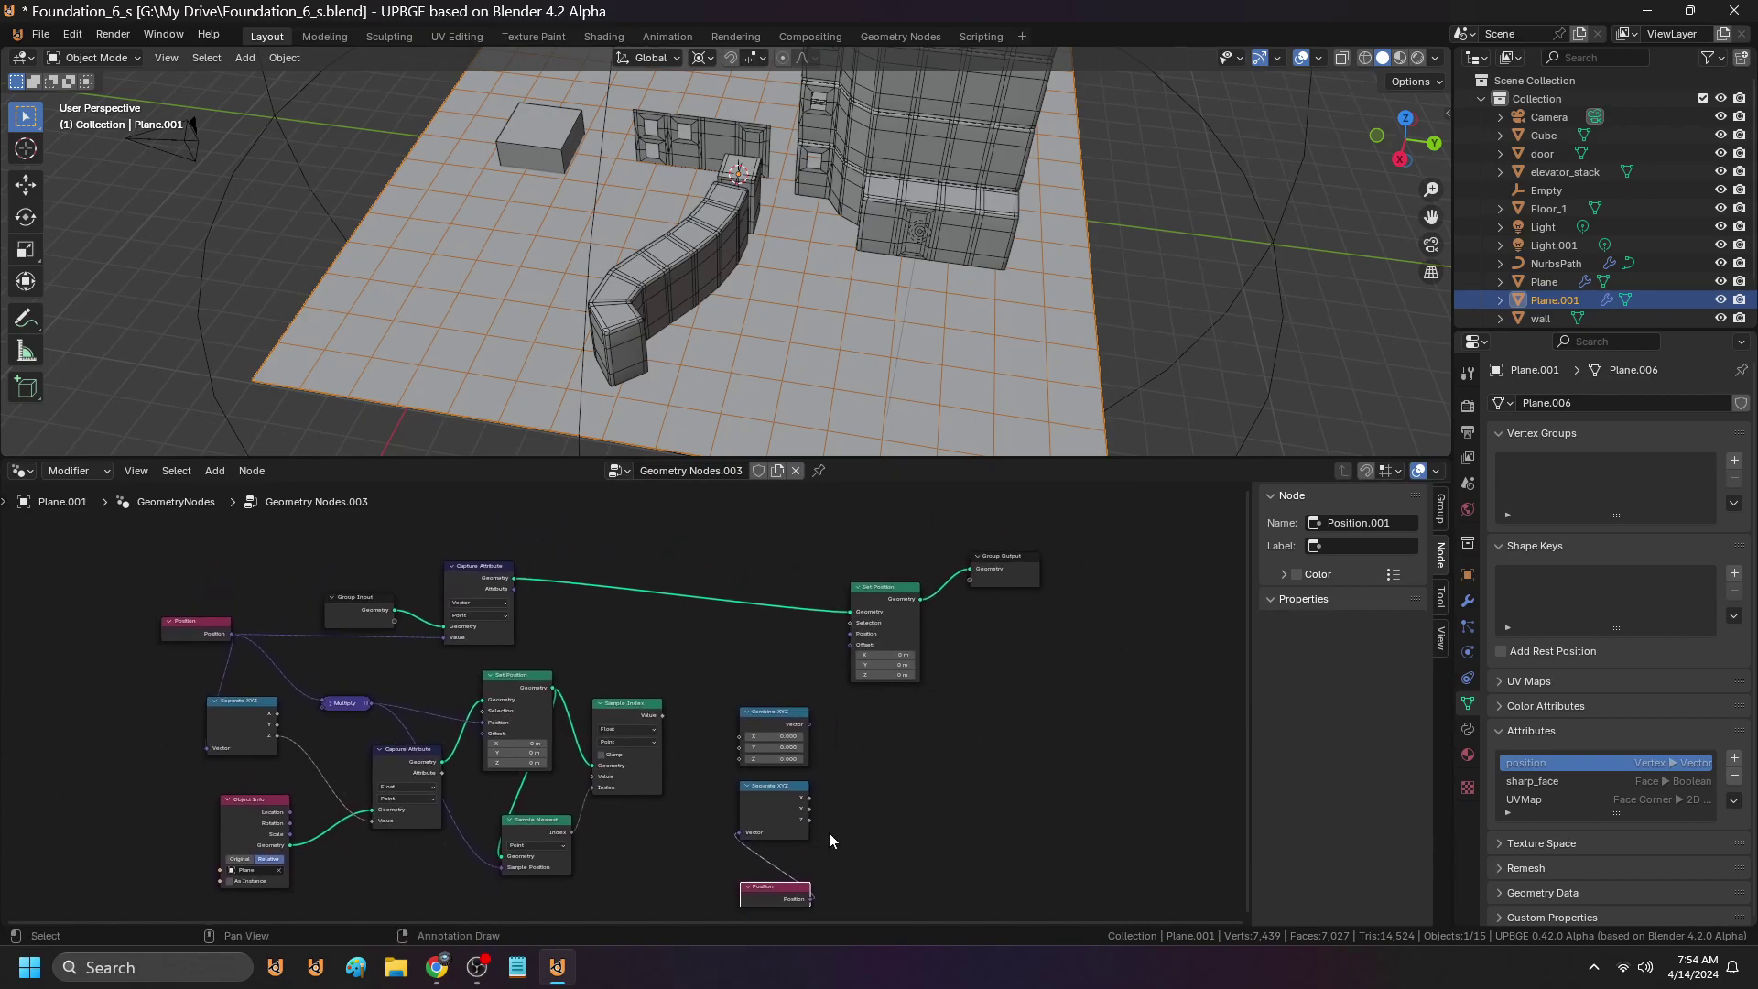
# Connect the copied Separate XYZ's X and Y outputs to the X and Y inputs of Combine XYZ
pyautogui.scroll(2, 830, 831)
pyautogui.moveTo(841, 812); pyautogui.dragTo(755, 760)
pyautogui.moveTo(711, 813); pyautogui.dragTo(738, 788, button='middle')
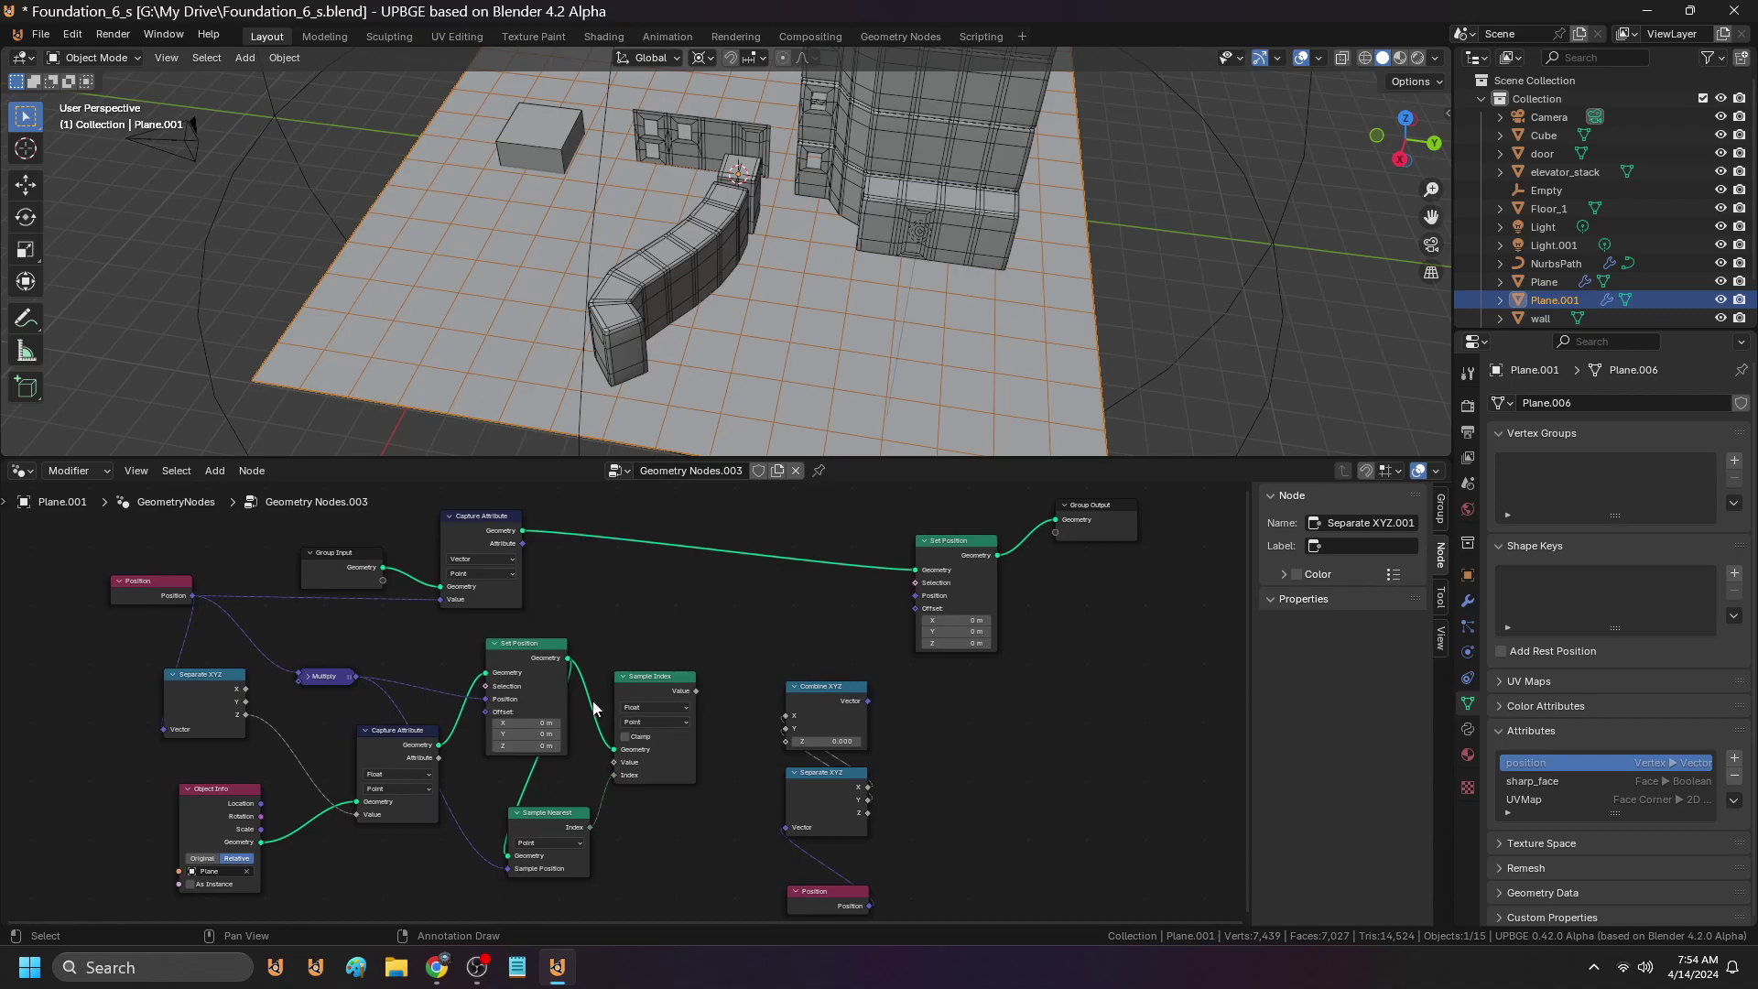
# Feed Sample Index's Value into Combine XYZ's Z input and connect the combined Vector to the final Set Position's Position input
pyautogui.click(688, 689)
pyautogui.moveTo(764, 755); pyautogui.dragTo(787, 746)
pyautogui.moveTo(787, 745); pyautogui.dragTo(685, 816, button='middle')
pyautogui.moveTo(711, 789); pyautogui.dragTo(760, 685)
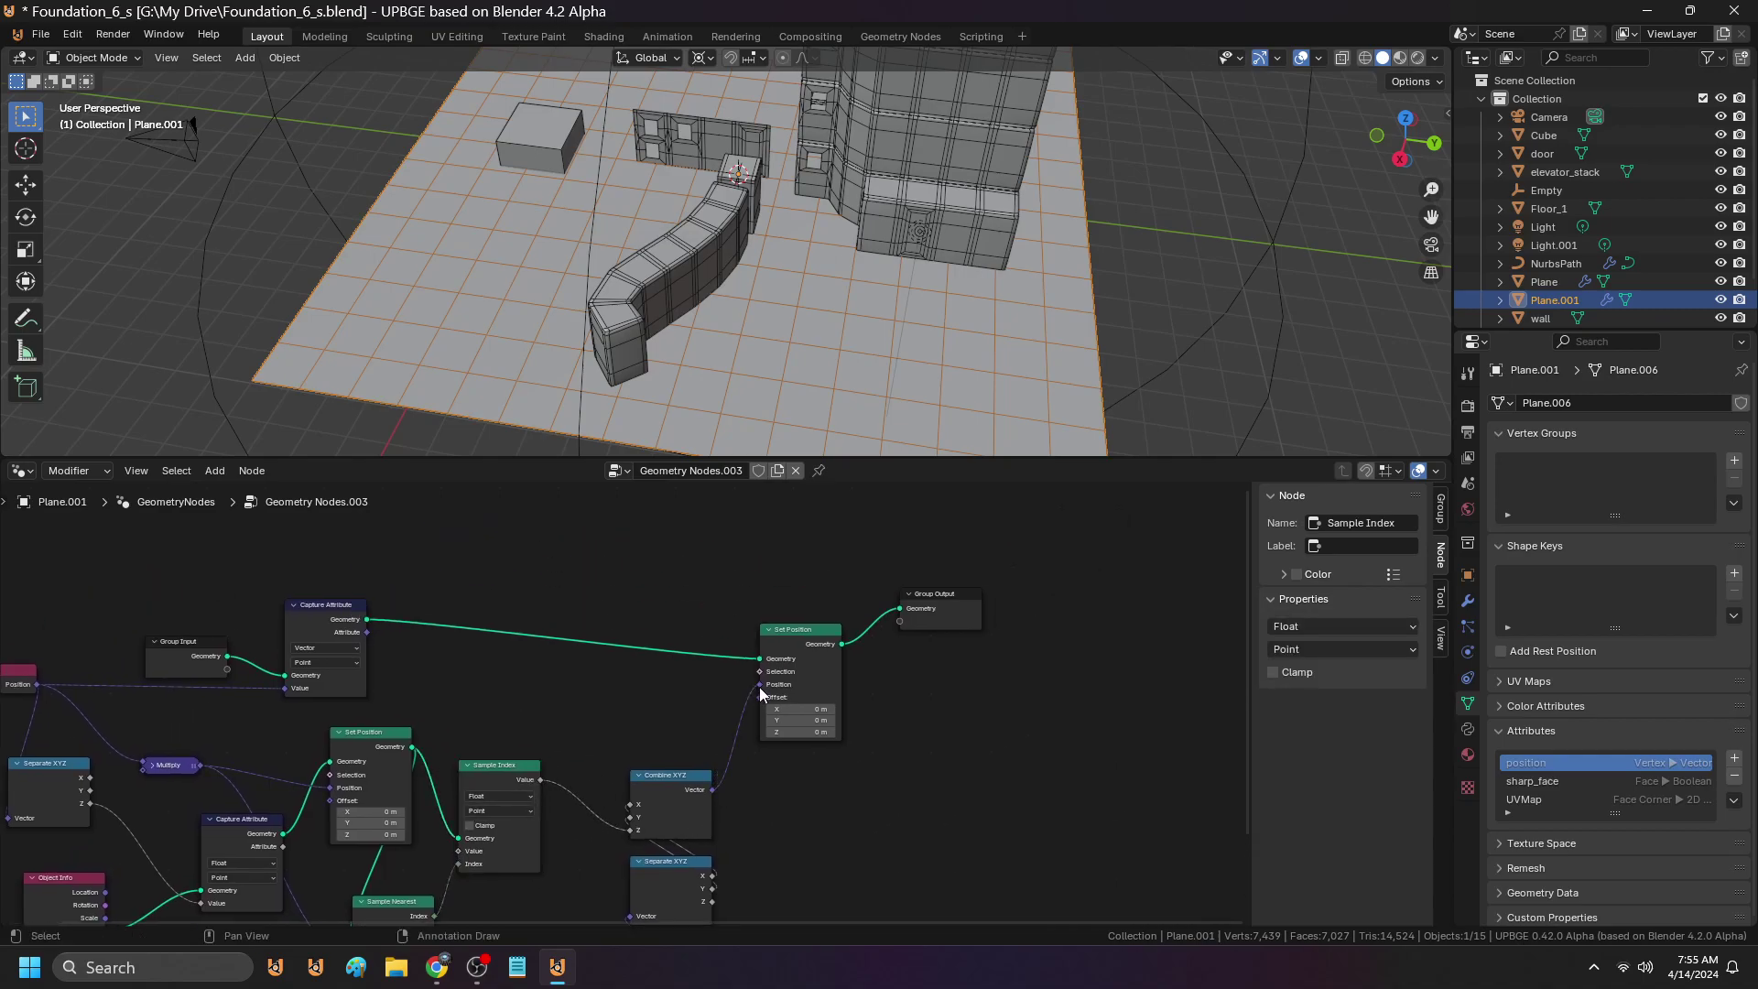
# Examine the ground plane around the curved wall and building from a low angle and from closer up
pyautogui.press('Tab')
pyautogui.press('Tab')
pyautogui.moveTo(839, 340); pyautogui.dragTo(837, 355, button='middle')
pyautogui.scroll(-8, 843, 338)
pyautogui.scroll(8, 844, 338)
pyautogui.hotkey('shift', '`')
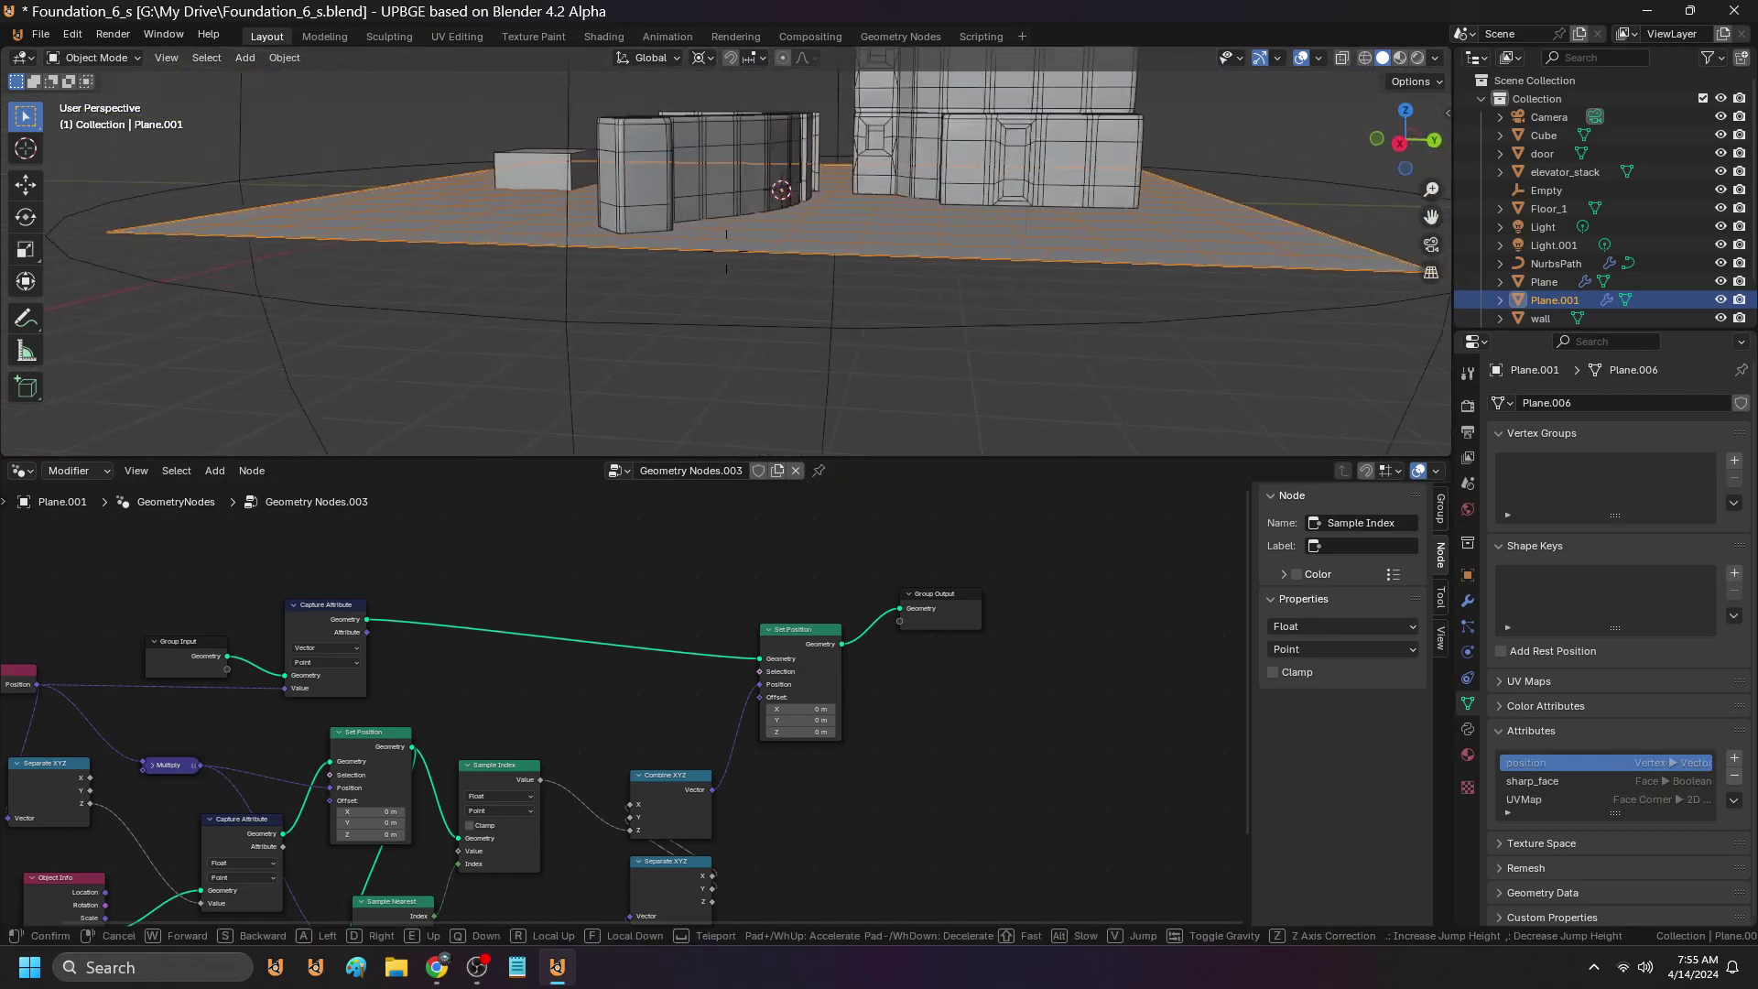
pyautogui.press('e')
pyautogui.press('w')
pyautogui.click(843, 341)
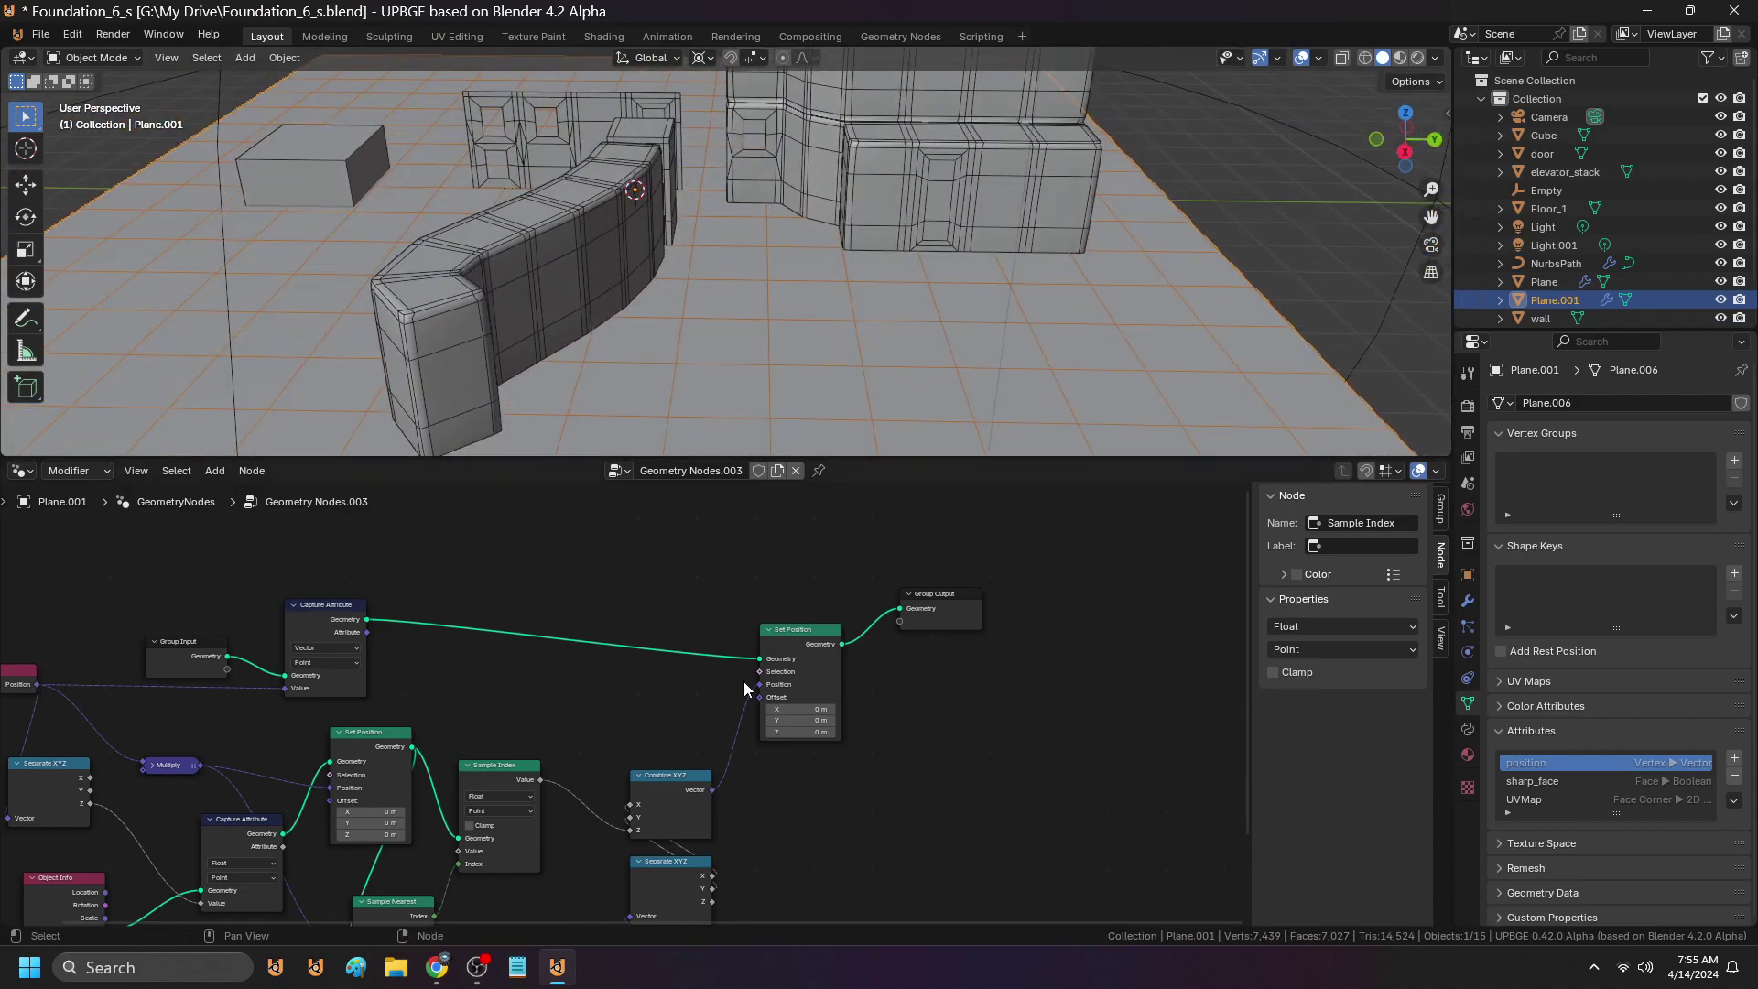
# Move the Group Output node farther away from the final Set Position node
pyautogui.moveTo(743, 690); pyautogui.dragTo(864, 666, button='middle')
pyautogui.scroll(1, 849, 671)
pyautogui.moveTo(1018, 582); pyautogui.dragTo(819, 550, button='middle')
pyautogui.moveTo(877, 536); pyautogui.dragTo(1054, 540)
# Connect the Attribute output of the Float Capture Attribute node to Sample Index's Value input
pyautogui.moveTo(544, 787); pyautogui.dragTo(735, 646, button='middle')
pyautogui.scroll(2, 606, 702)
pyautogui.moveTo(500, 733); pyautogui.dragTo(648, 795, button='middle')
pyautogui.moveTo(579, 638); pyautogui.dragTo(593, 711, button='middle')
pyautogui.moveTo(614, 651); pyautogui.dragTo(610, 651)
pyautogui.moveTo(473, 794); pyautogui.dragTo(374, 732, button='middle')
pyautogui.moveTo(370, 730); pyautogui.dragTo(474, 782)
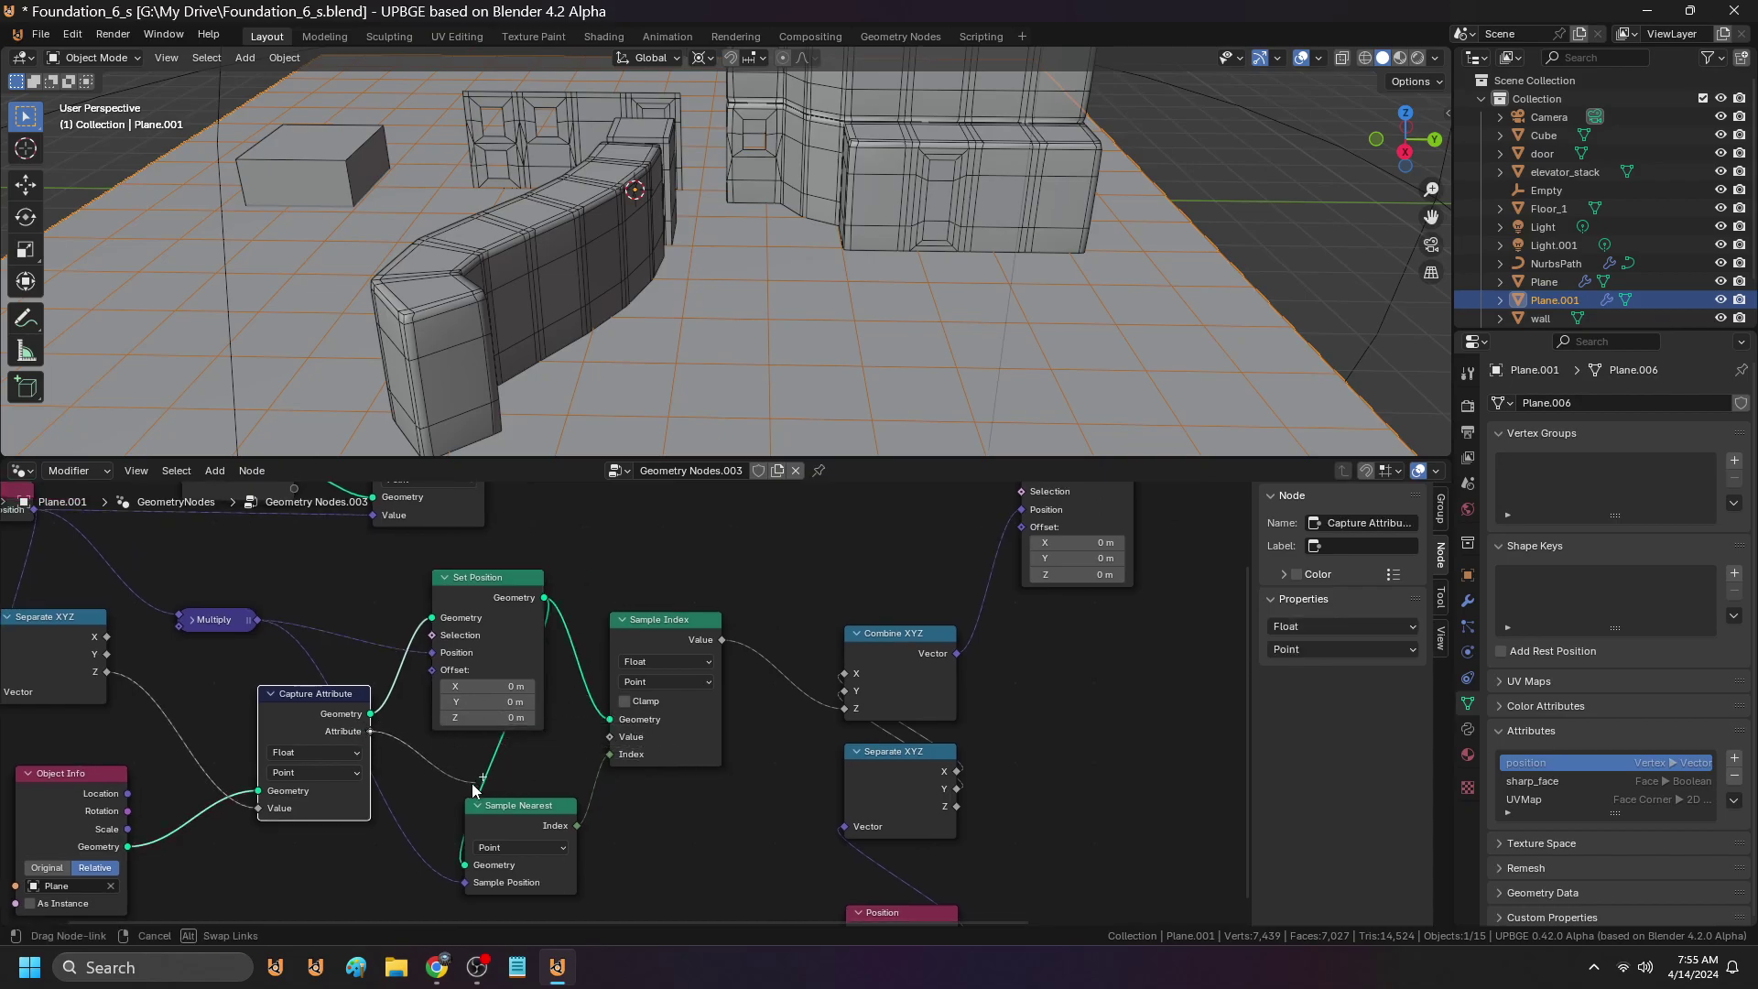
pyautogui.moveTo(604, 737); pyautogui.dragTo(610, 736)
# Examine the deformed ground plane from farther back and review the sampling and Combine XYZ nodes
pyautogui.hotkey('shift', '`')
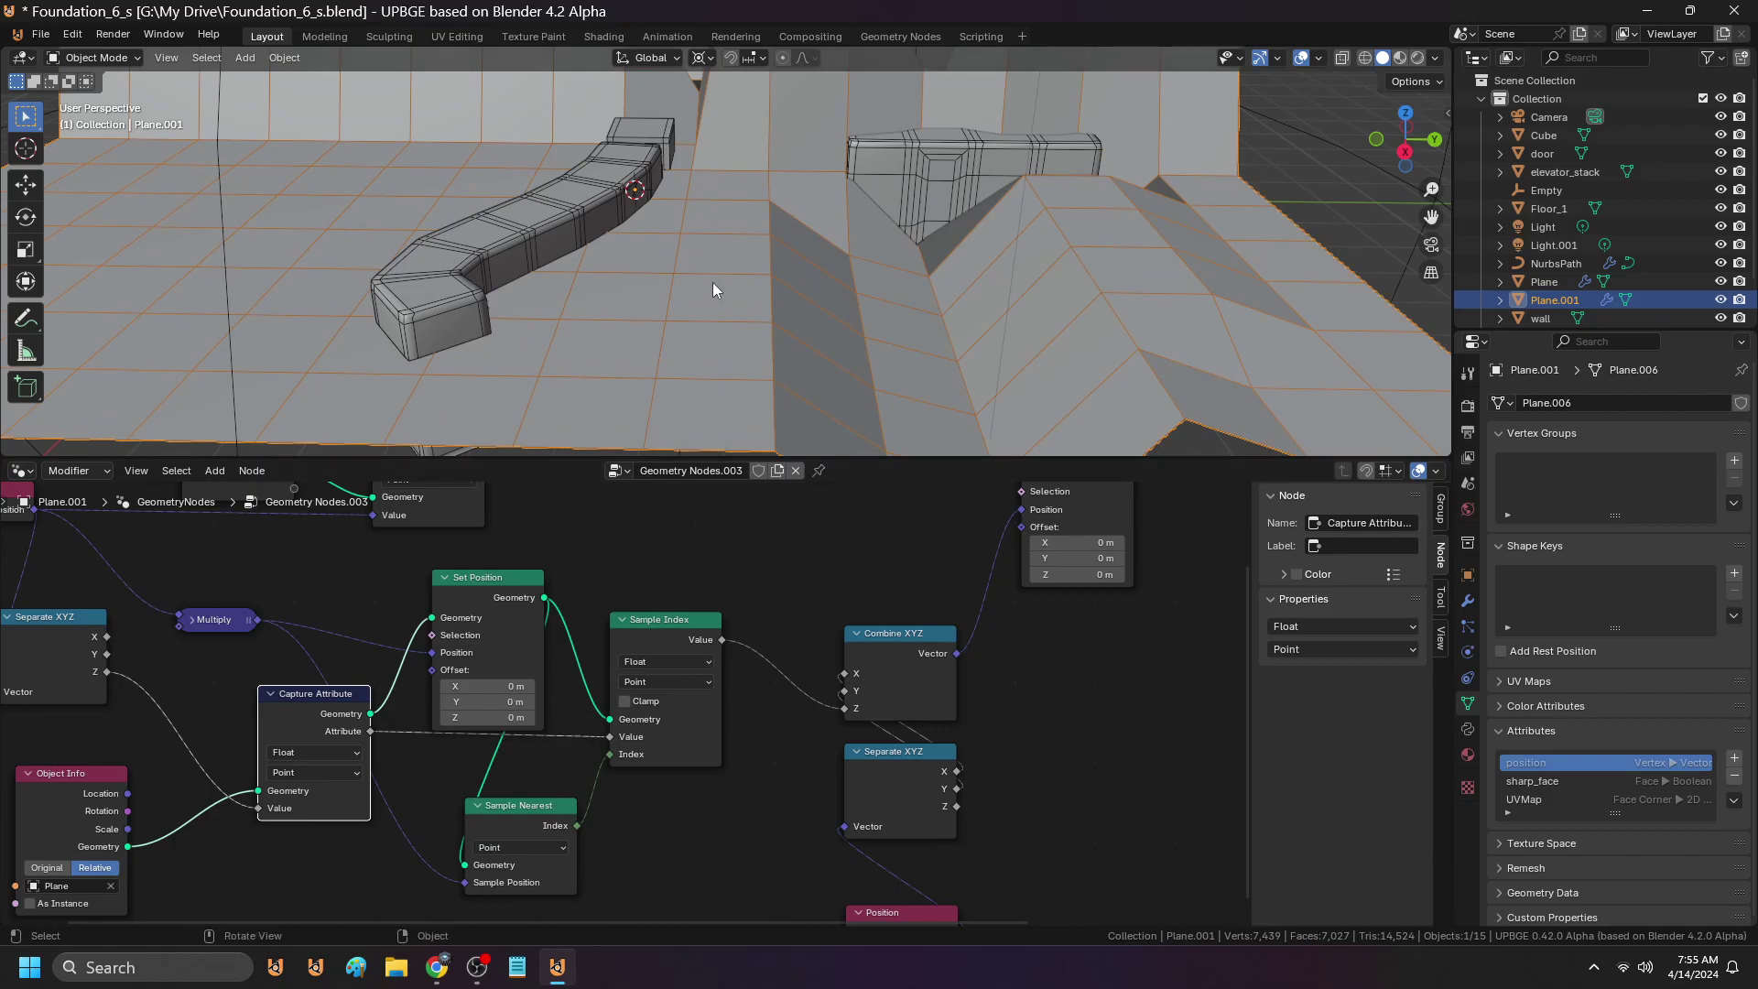
pyautogui.press('w')
pyautogui.press('s')
pyautogui.click(703, 359)
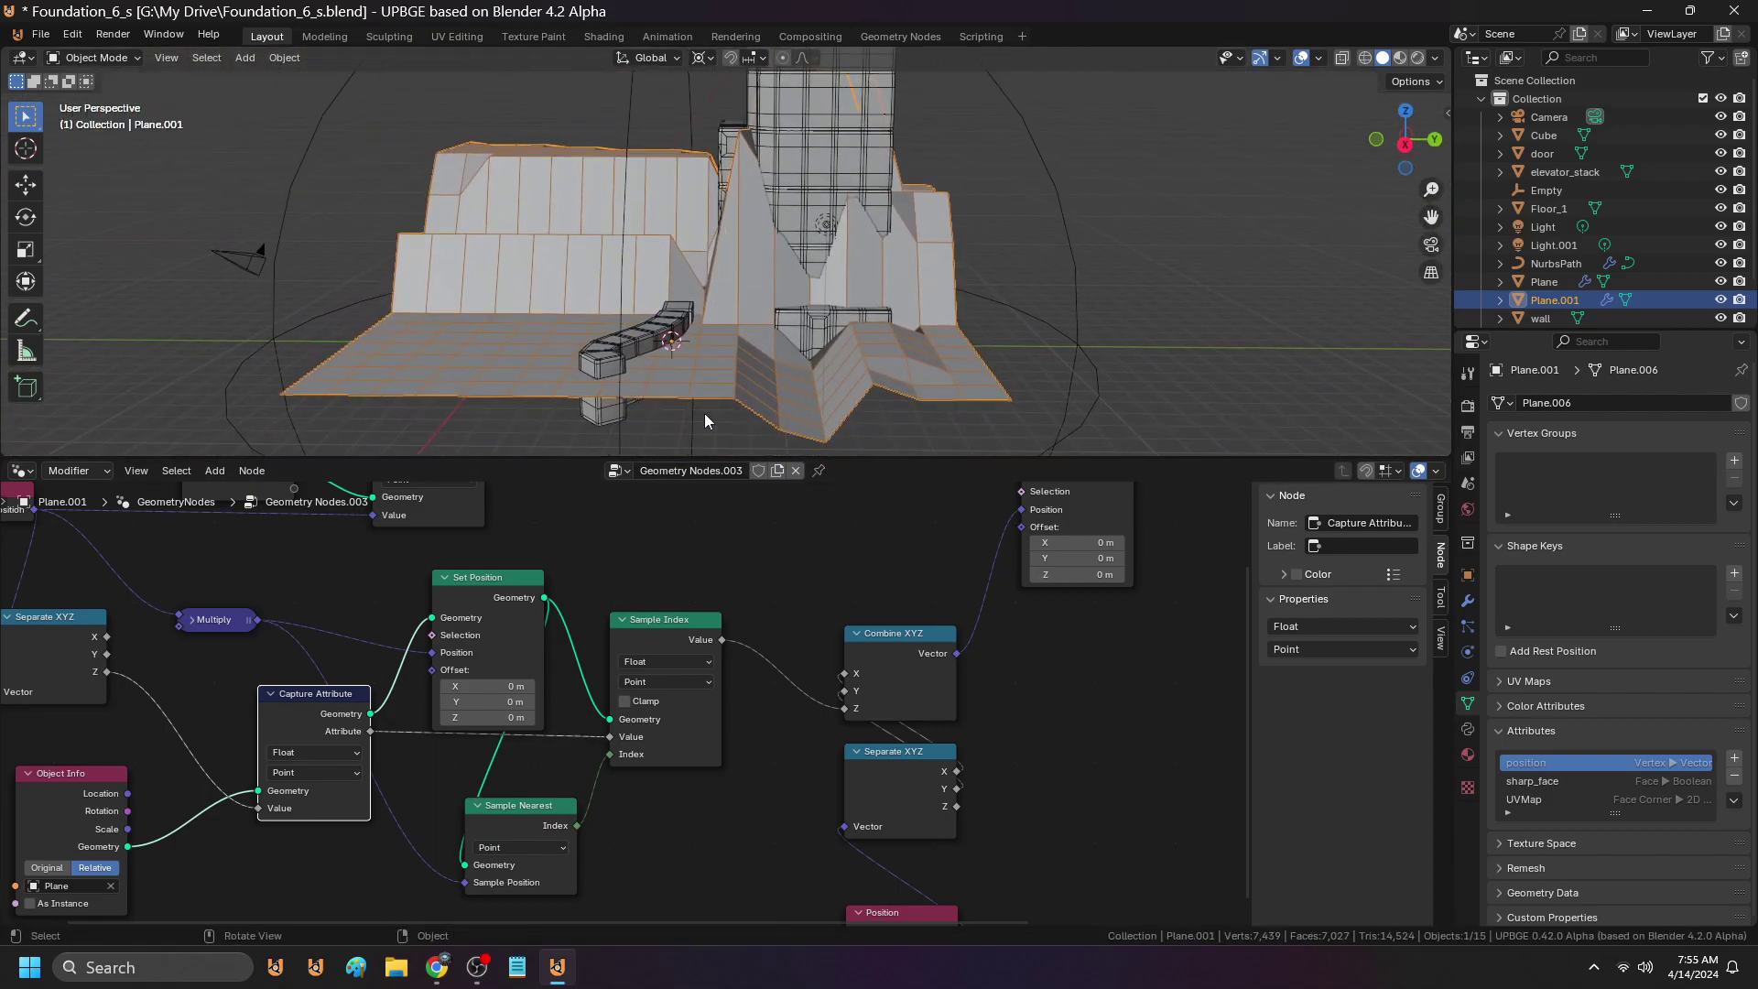
pyautogui.scroll(-4, 691, 727)
pyautogui.moveTo(690, 728); pyautogui.dragTo(689, 655, button='middle')
pyautogui.scroll(4, 689, 656)
pyautogui.scroll(-1, 645, 692)
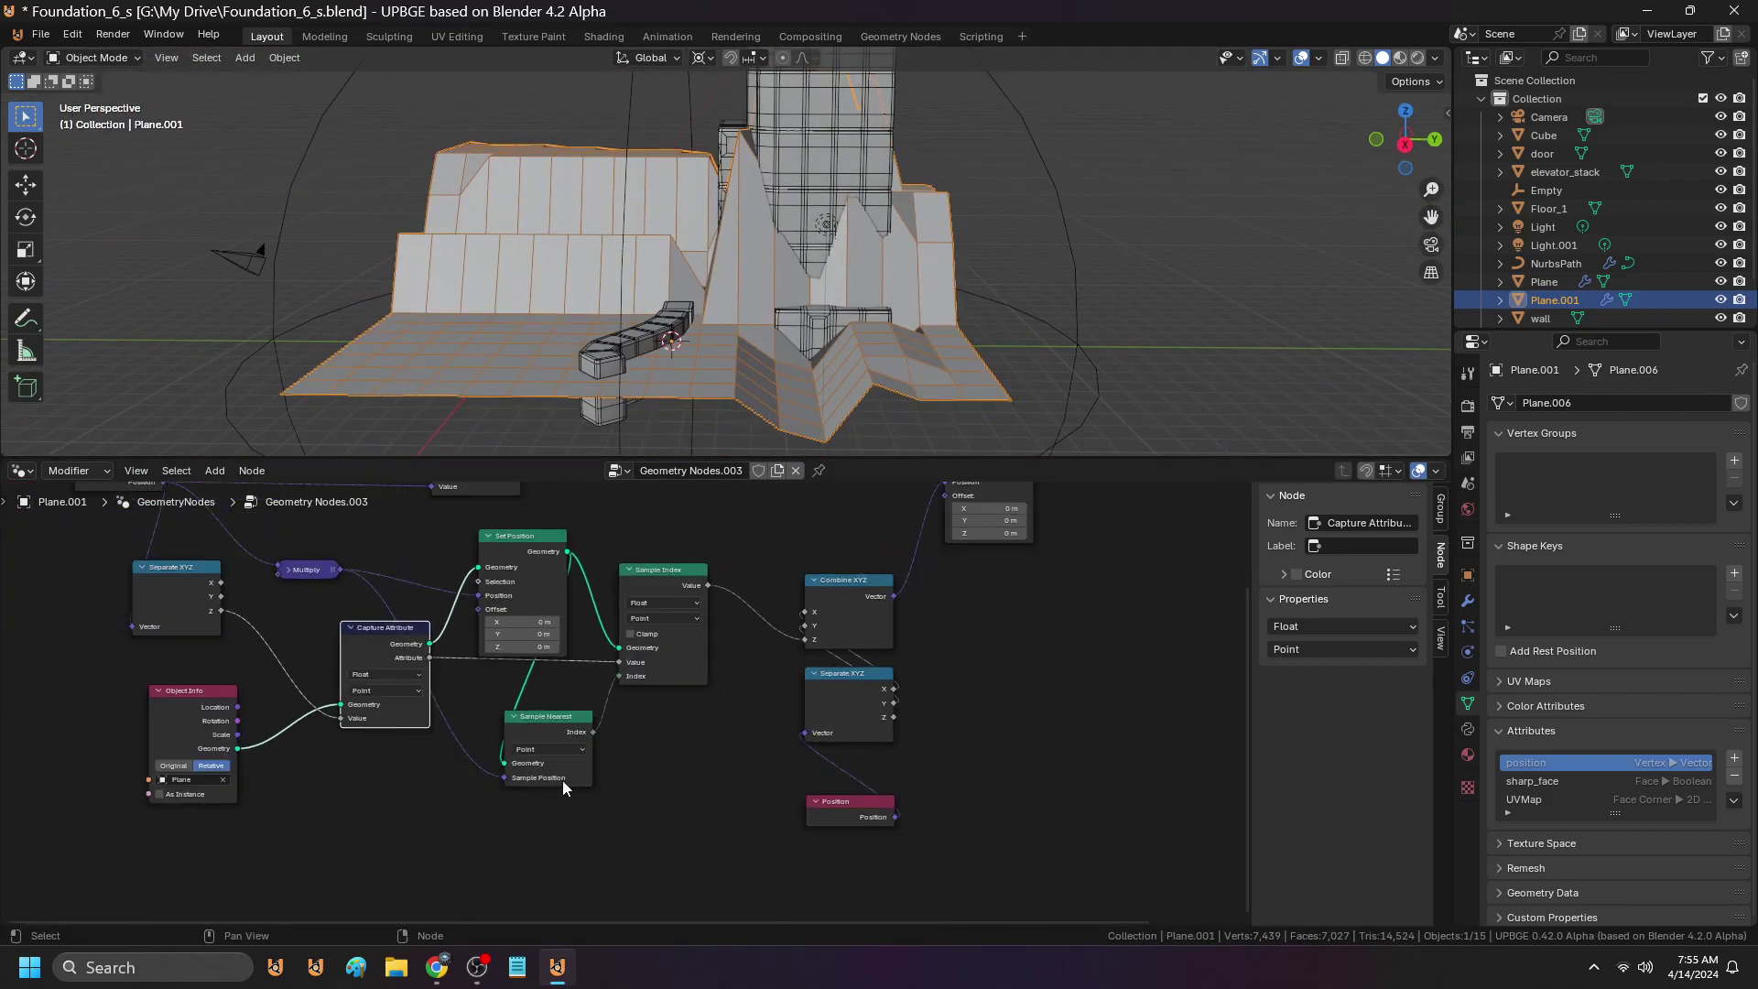
pyautogui.click(847, 592)
pyautogui.moveTo(518, 674); pyautogui.dragTo(488, 715, button='middle')
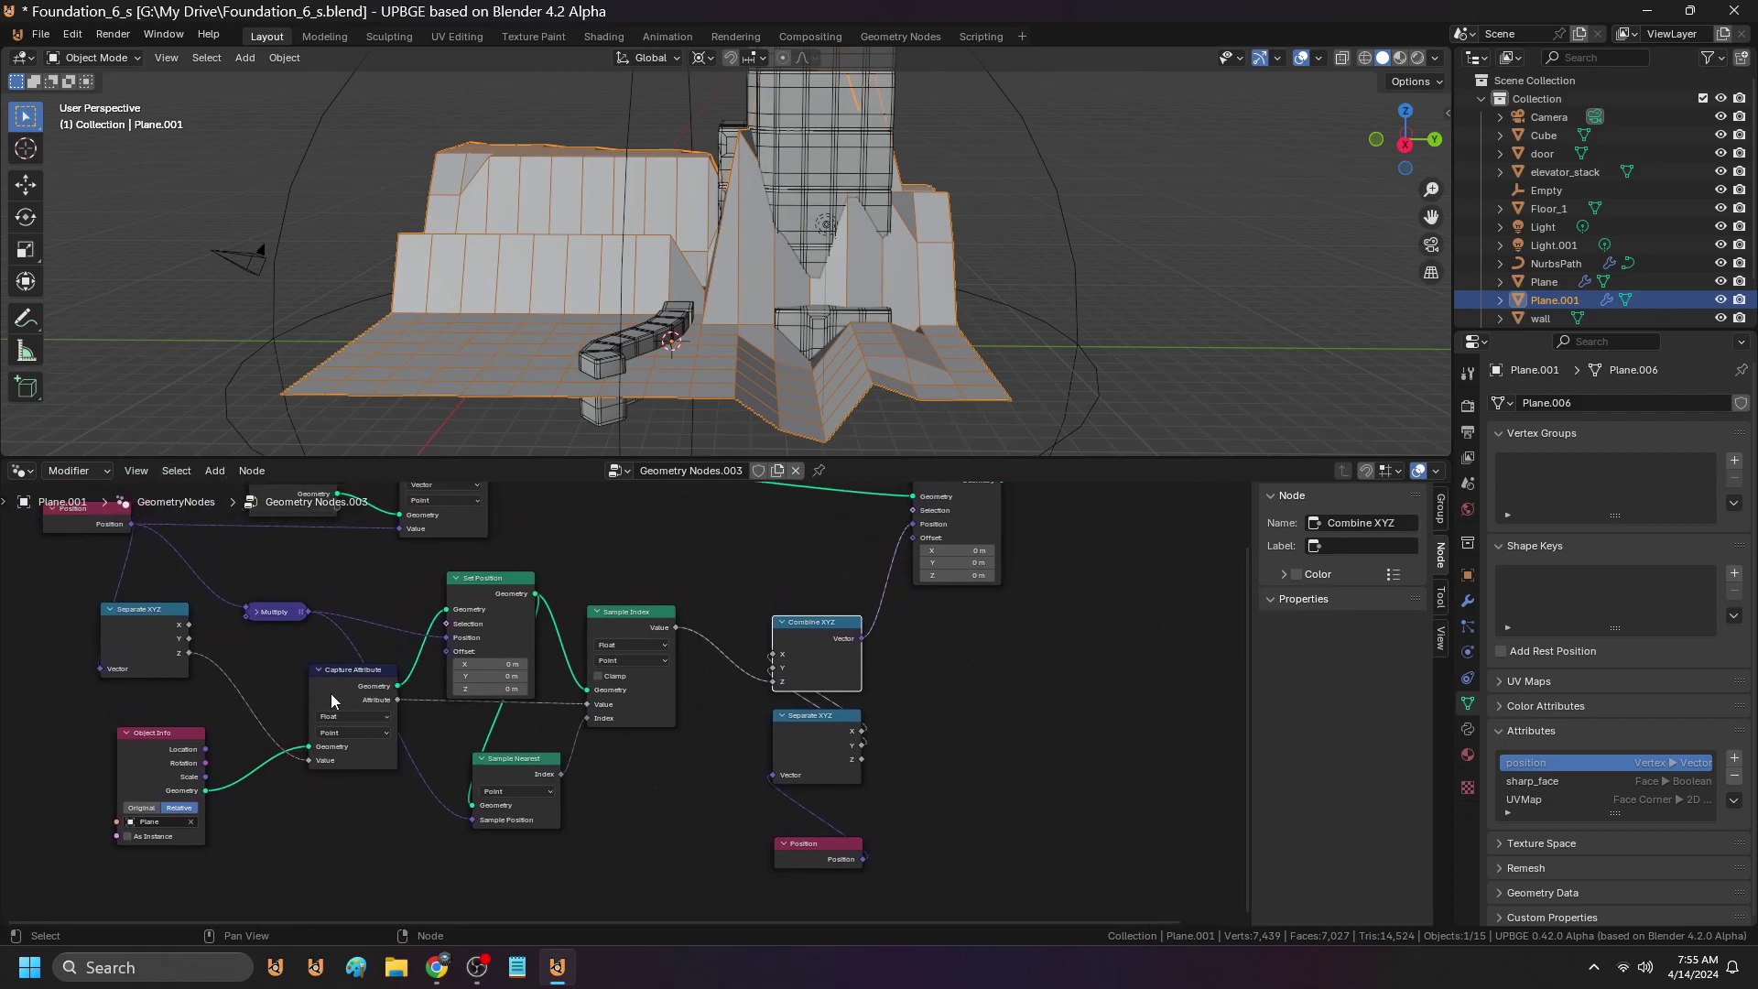
# Duplicate the collapsed Multiply node below Sample Index, expand the copy, and set its operation to Distance
pyautogui.click(278, 610)
pyautogui.hotkey('shift', 'd')
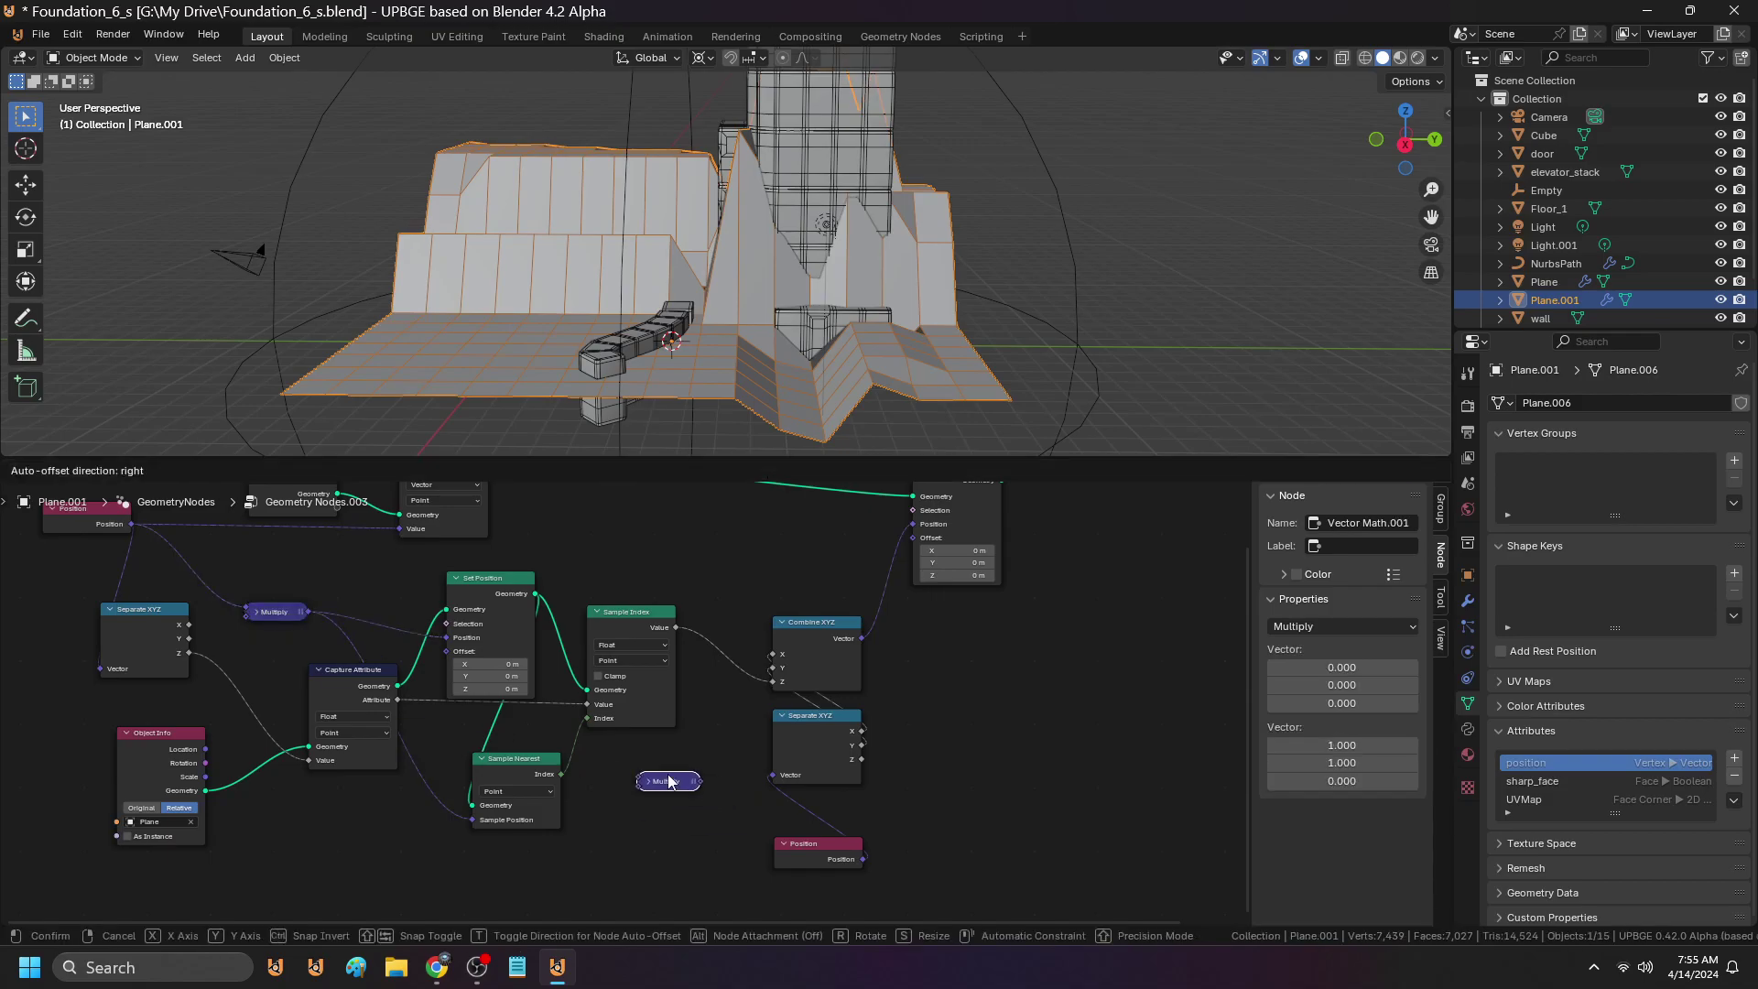
pyautogui.click(675, 784)
pyautogui.scroll(1, 673, 786)
pyautogui.click(649, 794)
pyautogui.click(673, 833)
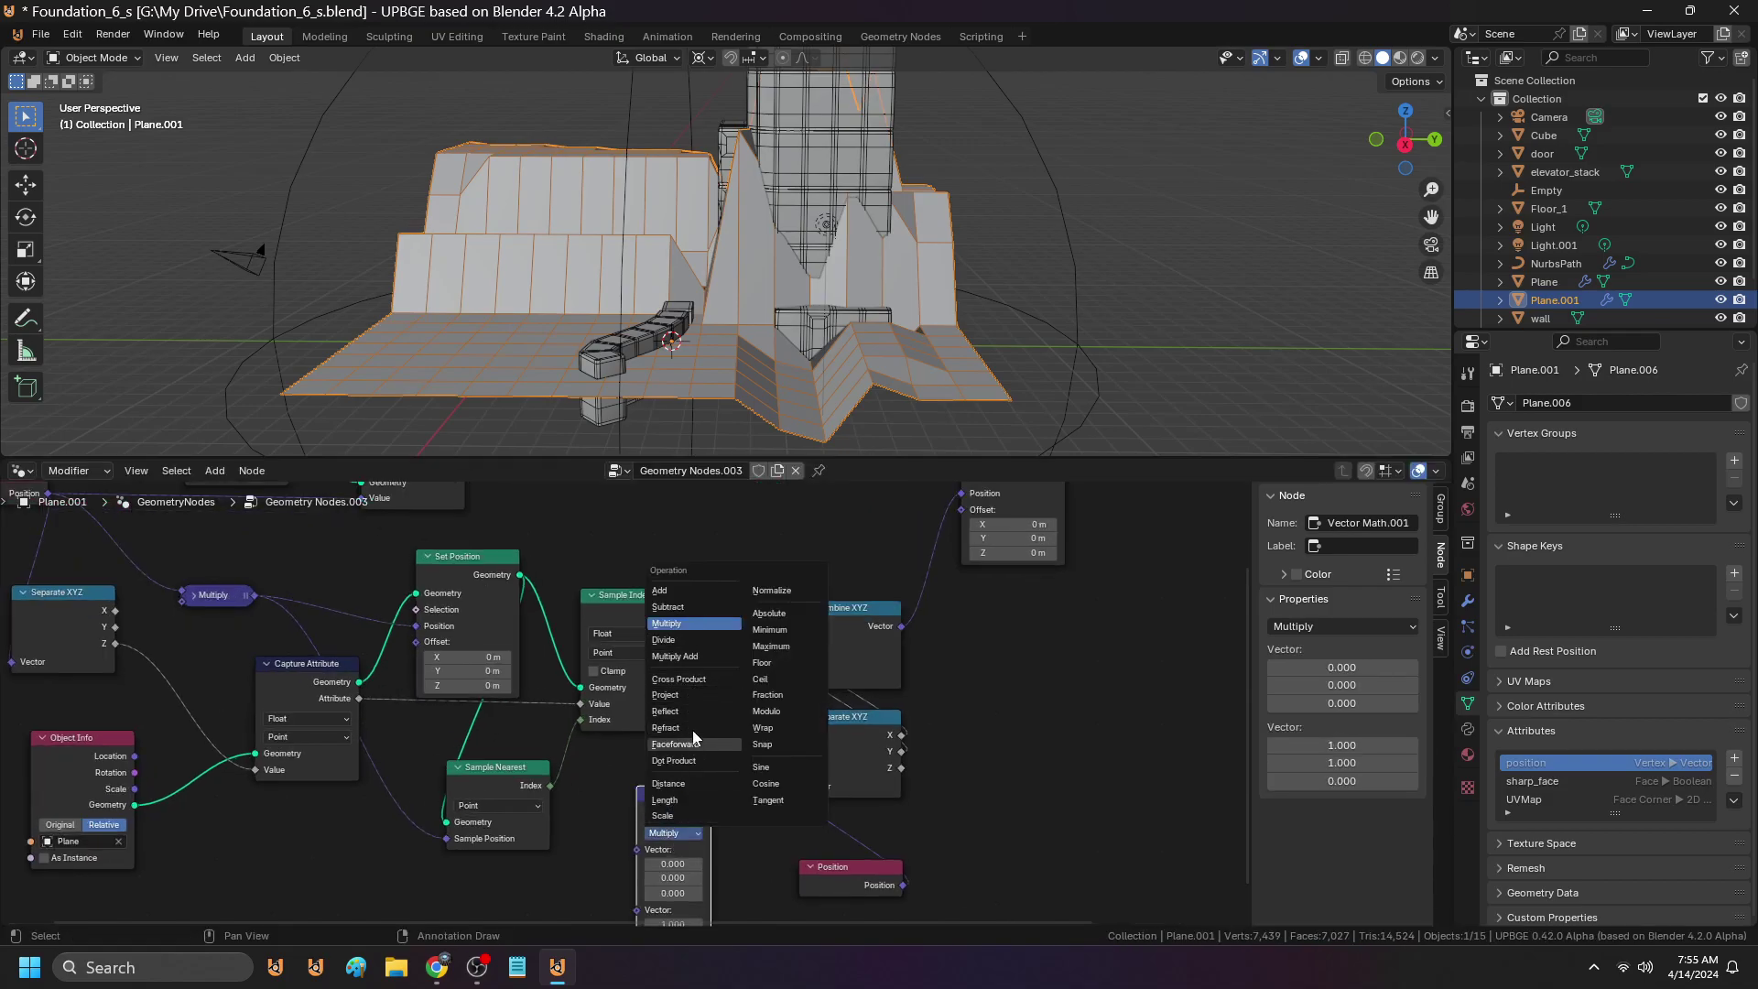
pyautogui.click(685, 785)
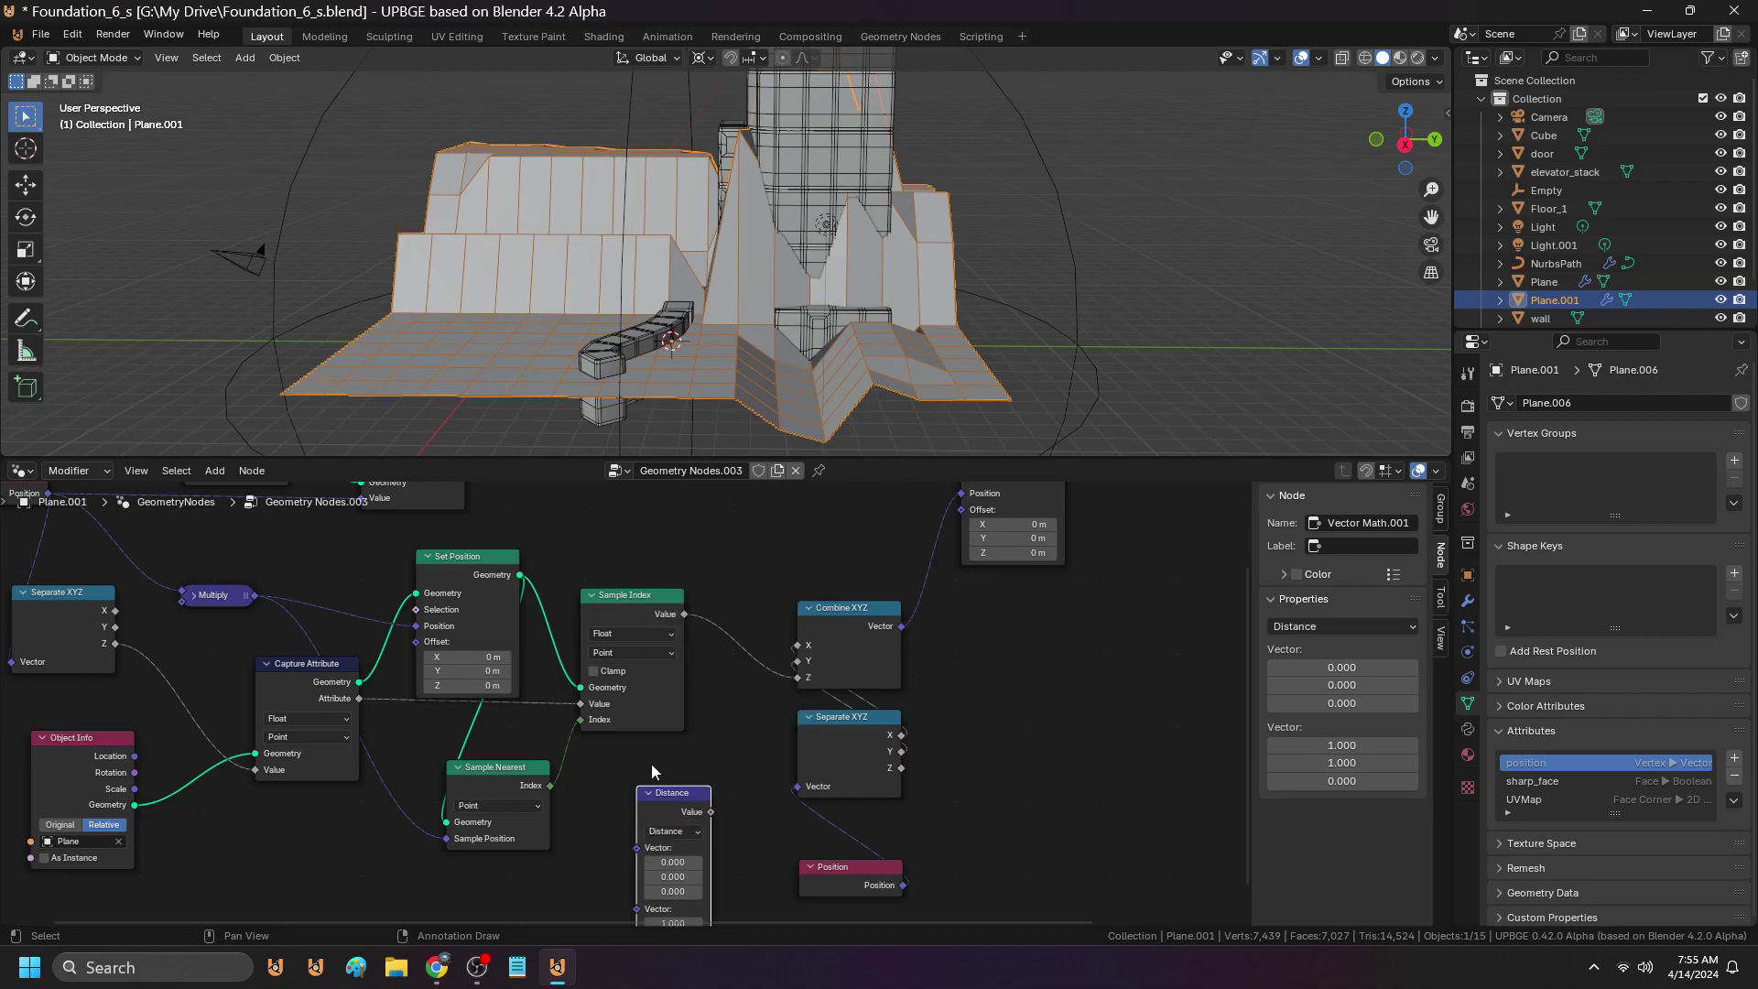
# Duplicate the Sample Index node below the original and connect Sample Nearest's Index output to the copy's Index input
pyautogui.scroll(-2, 656, 774)
pyautogui.click(654, 780)
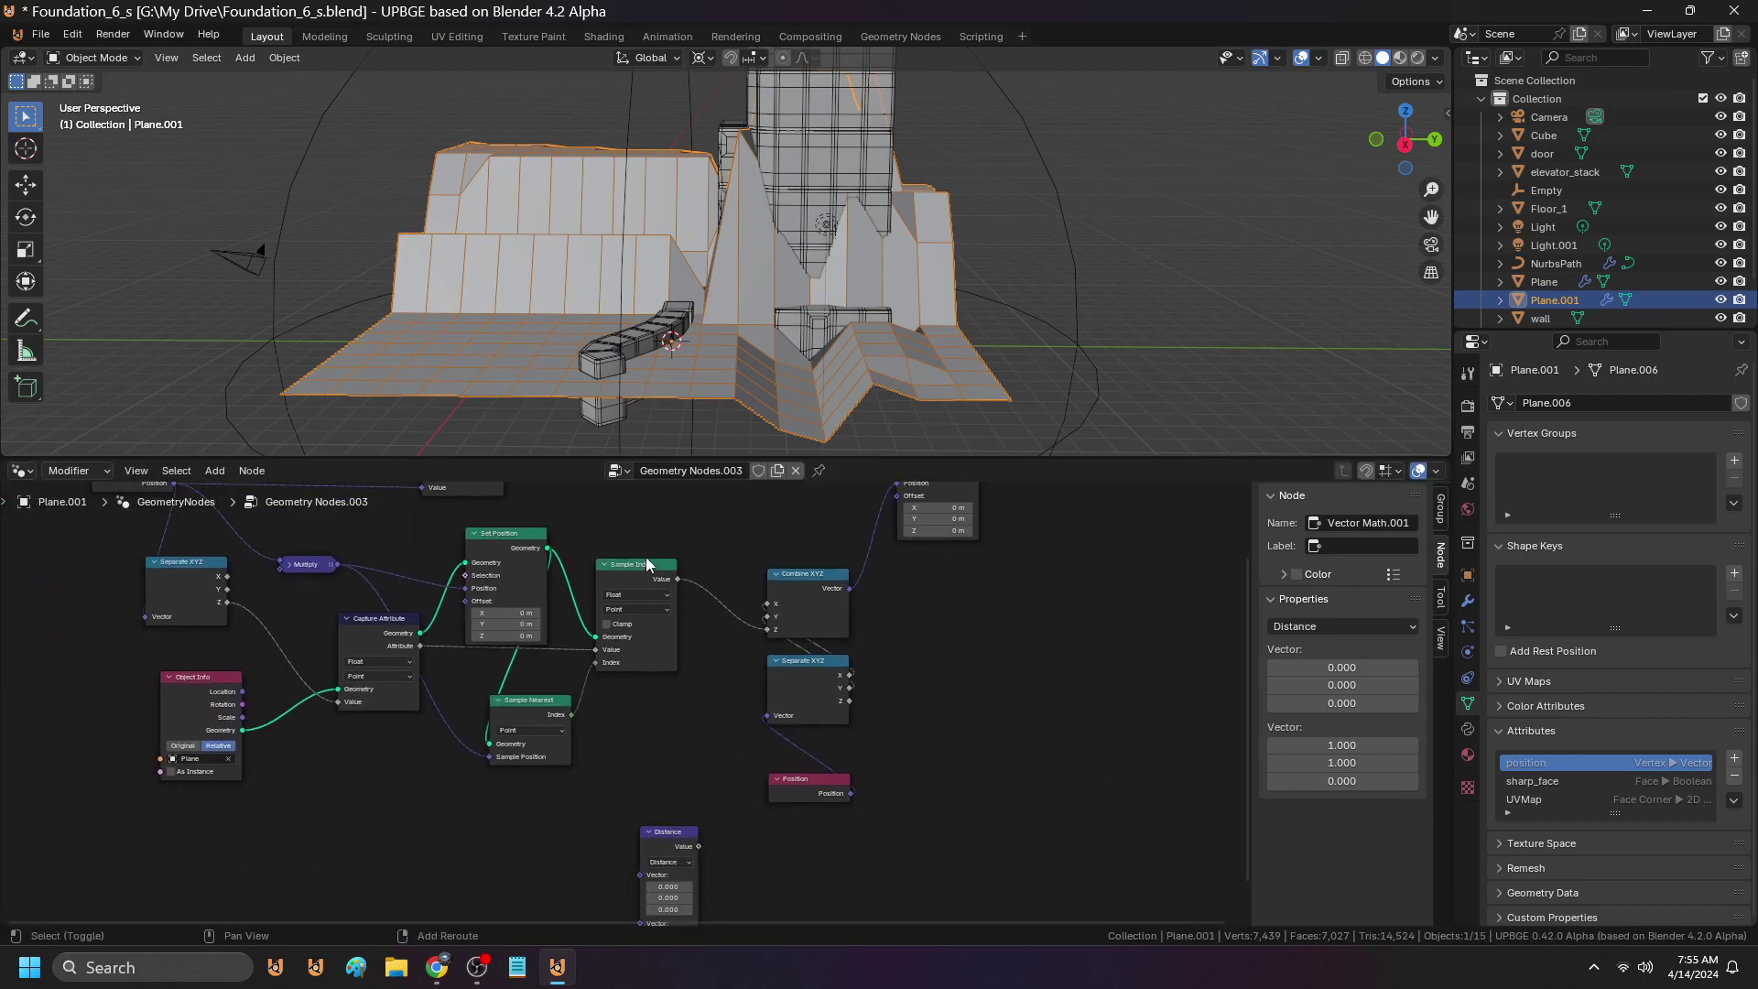
pyautogui.click(633, 589)
pyautogui.hotkey('shift', 'd')
pyautogui.click(631, 716)
pyautogui.scroll(3, 628, 707)
pyautogui.moveTo(556, 719); pyautogui.dragTo(584, 815)
pyautogui.scroll(1, 625, 703)
pyautogui.click(579, 775)
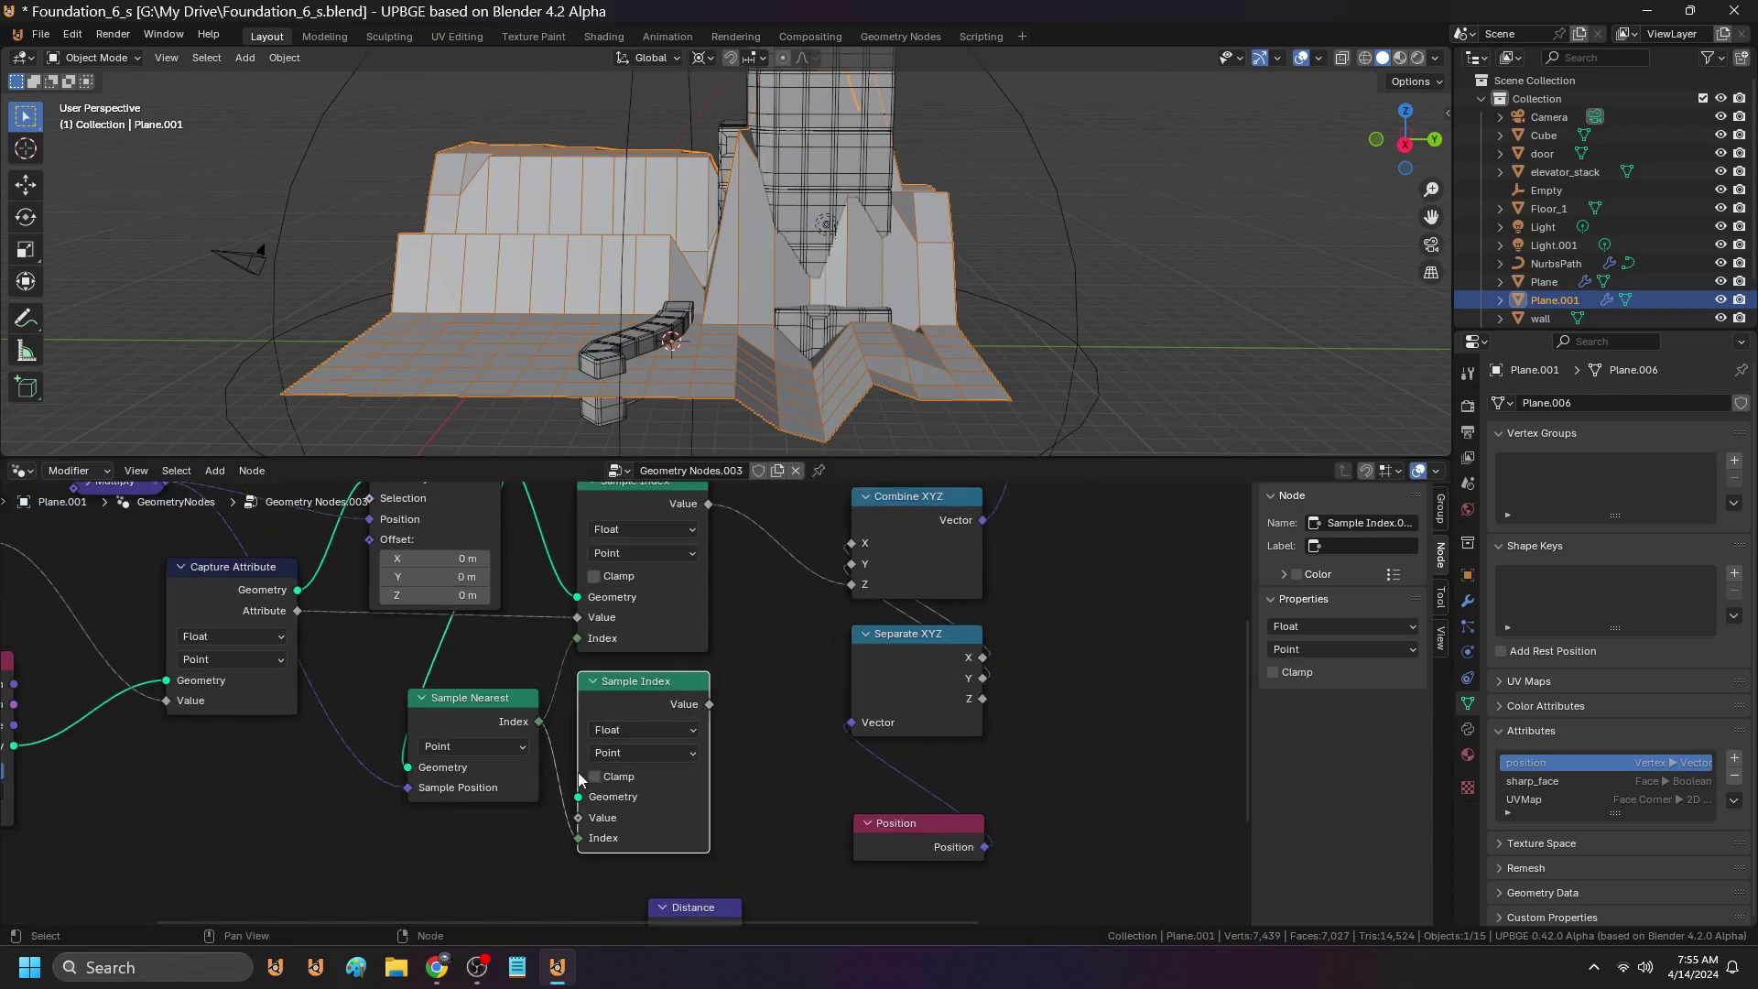
# Branch the Set Position geometry link through a reroute into the second Sample Index's Geometry input and set its data type to Vector
pyautogui.keyDown('shift'); pyautogui.moveTo(554, 558); pyautogui.dragTo(547, 551, button='right'); pyautogui.keyUp('shift')
pyautogui.moveTo(548, 552); pyautogui.dragTo(578, 797)
pyautogui.click(639, 733)
pyautogui.click(630, 758)
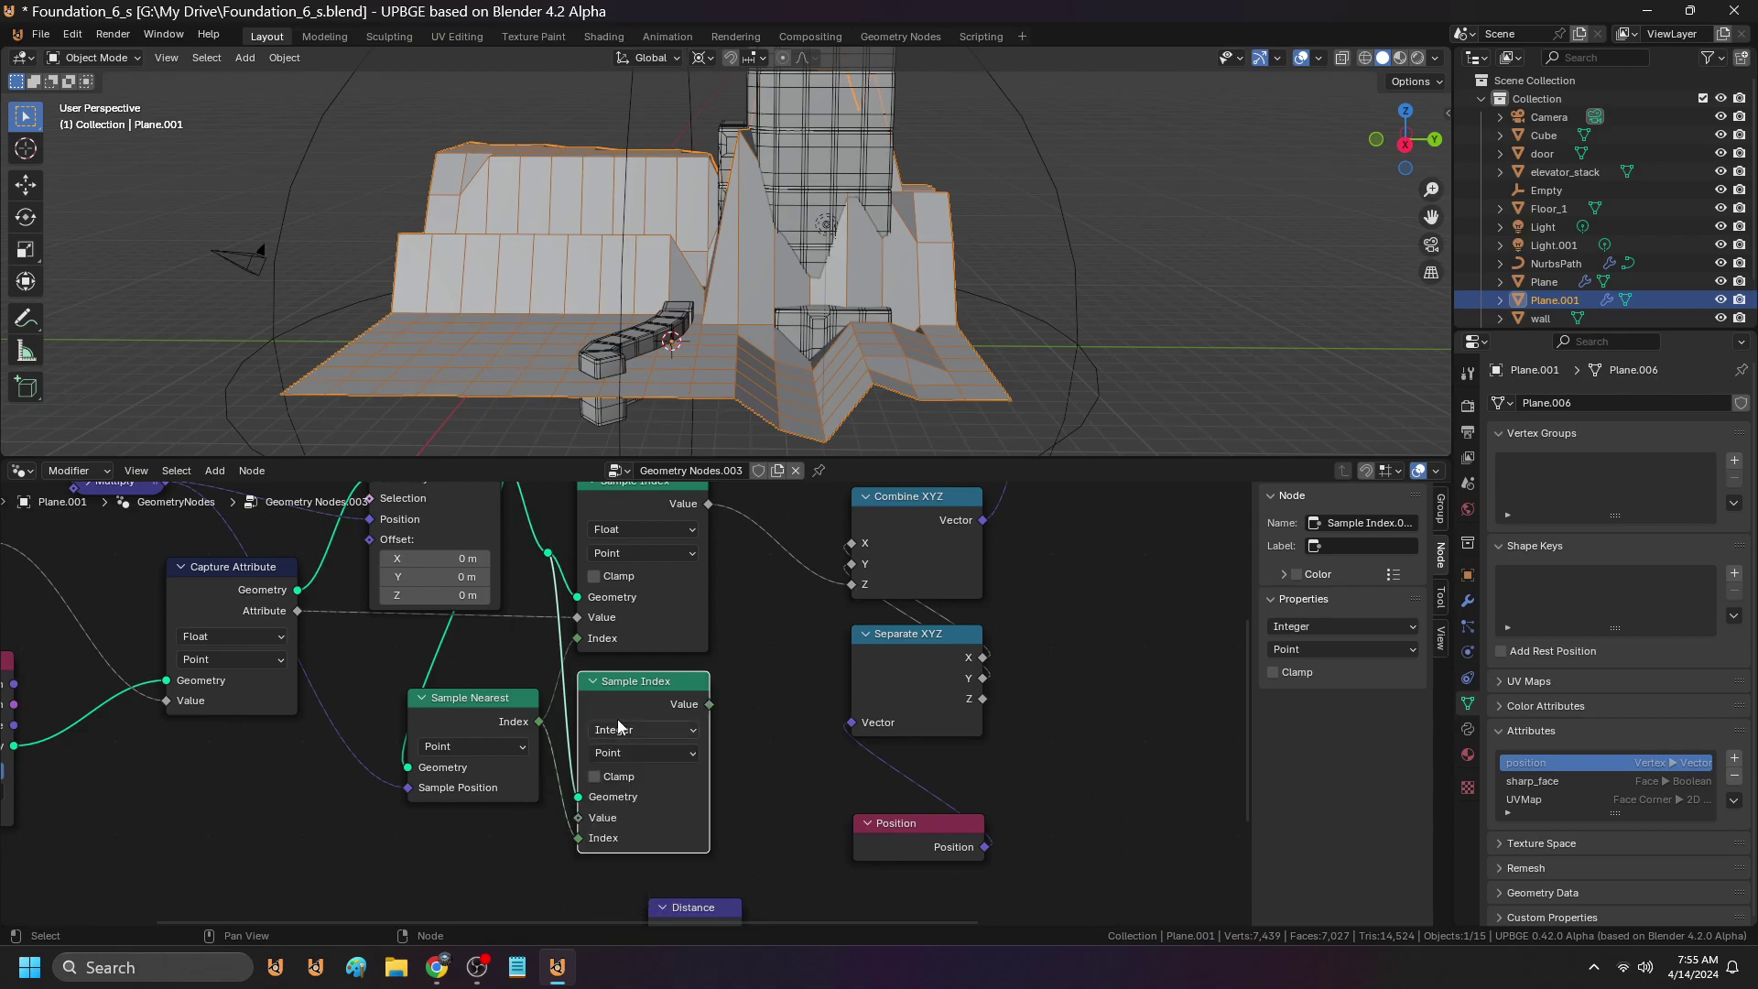
pyautogui.click(627, 730)
pyautogui.click(645, 800)
# Duplicate the Position node below Sample Nearest and connect it to the Vector Sample Index's Value input
pyautogui.scroll(-2, 504, 755)
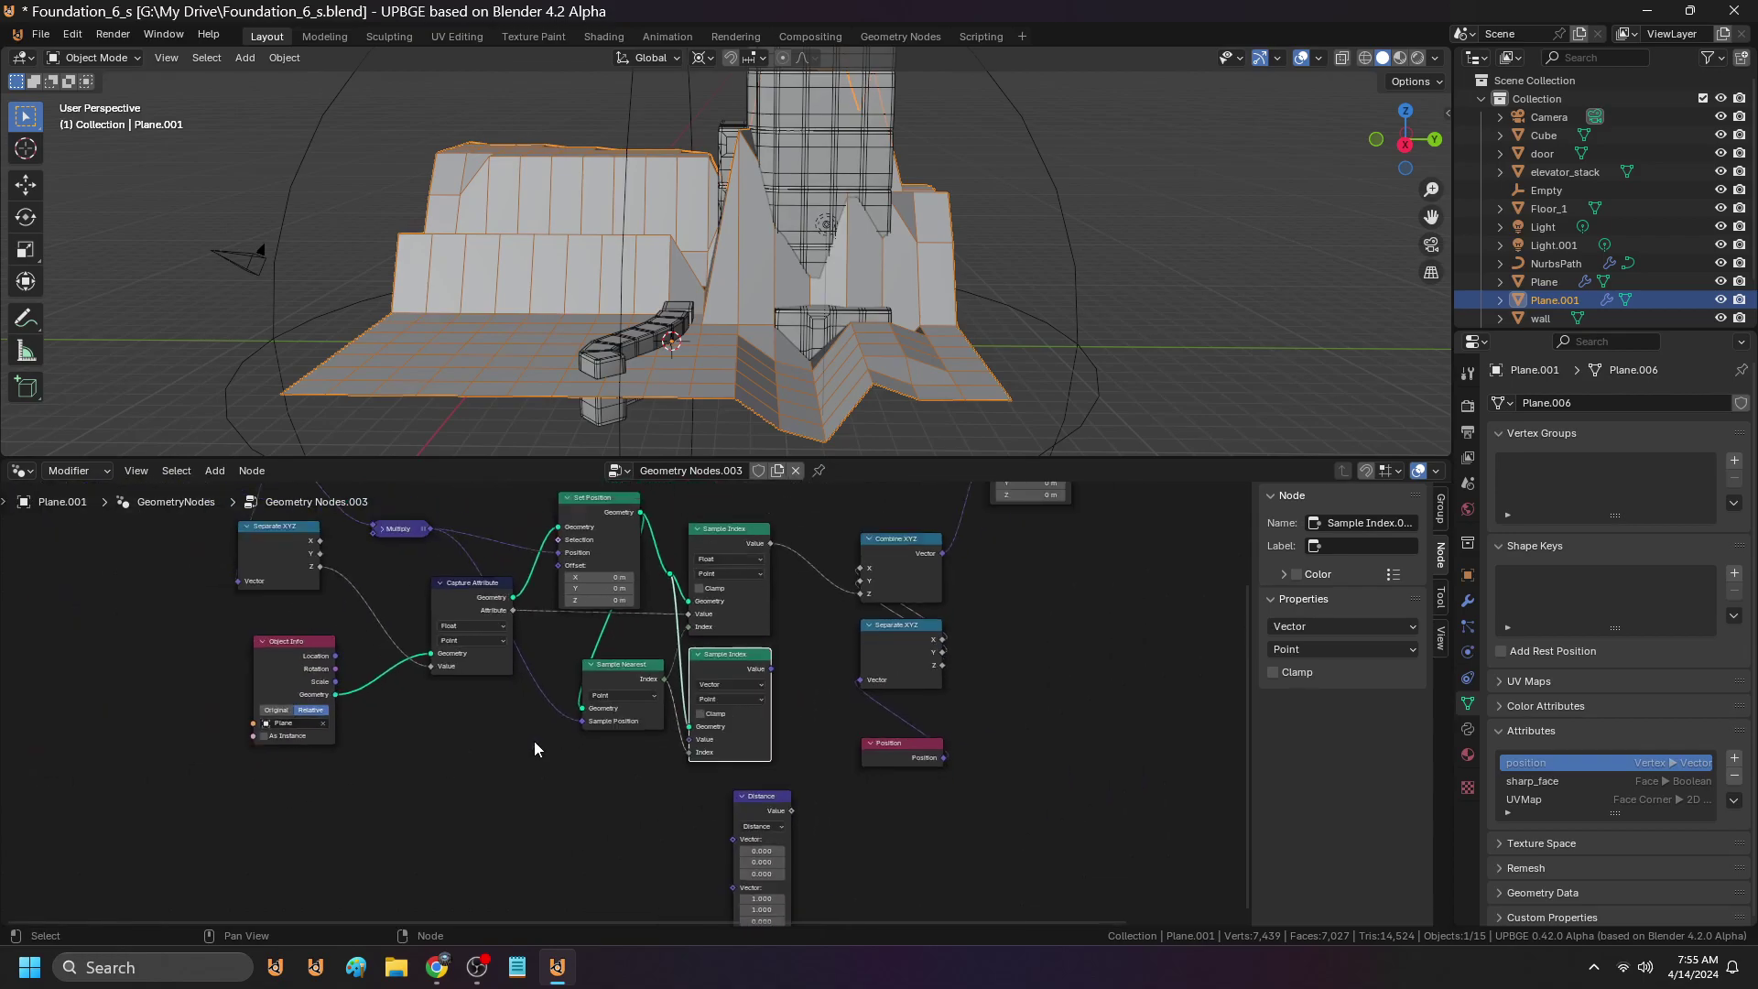
pyautogui.moveTo(678, 762); pyautogui.dragTo(676, 818, button='middle')
pyautogui.moveTo(293, 623); pyautogui.dragTo(317, 734, button='middle')
pyautogui.click(232, 602)
pyautogui.hotkey('shift', 'd')
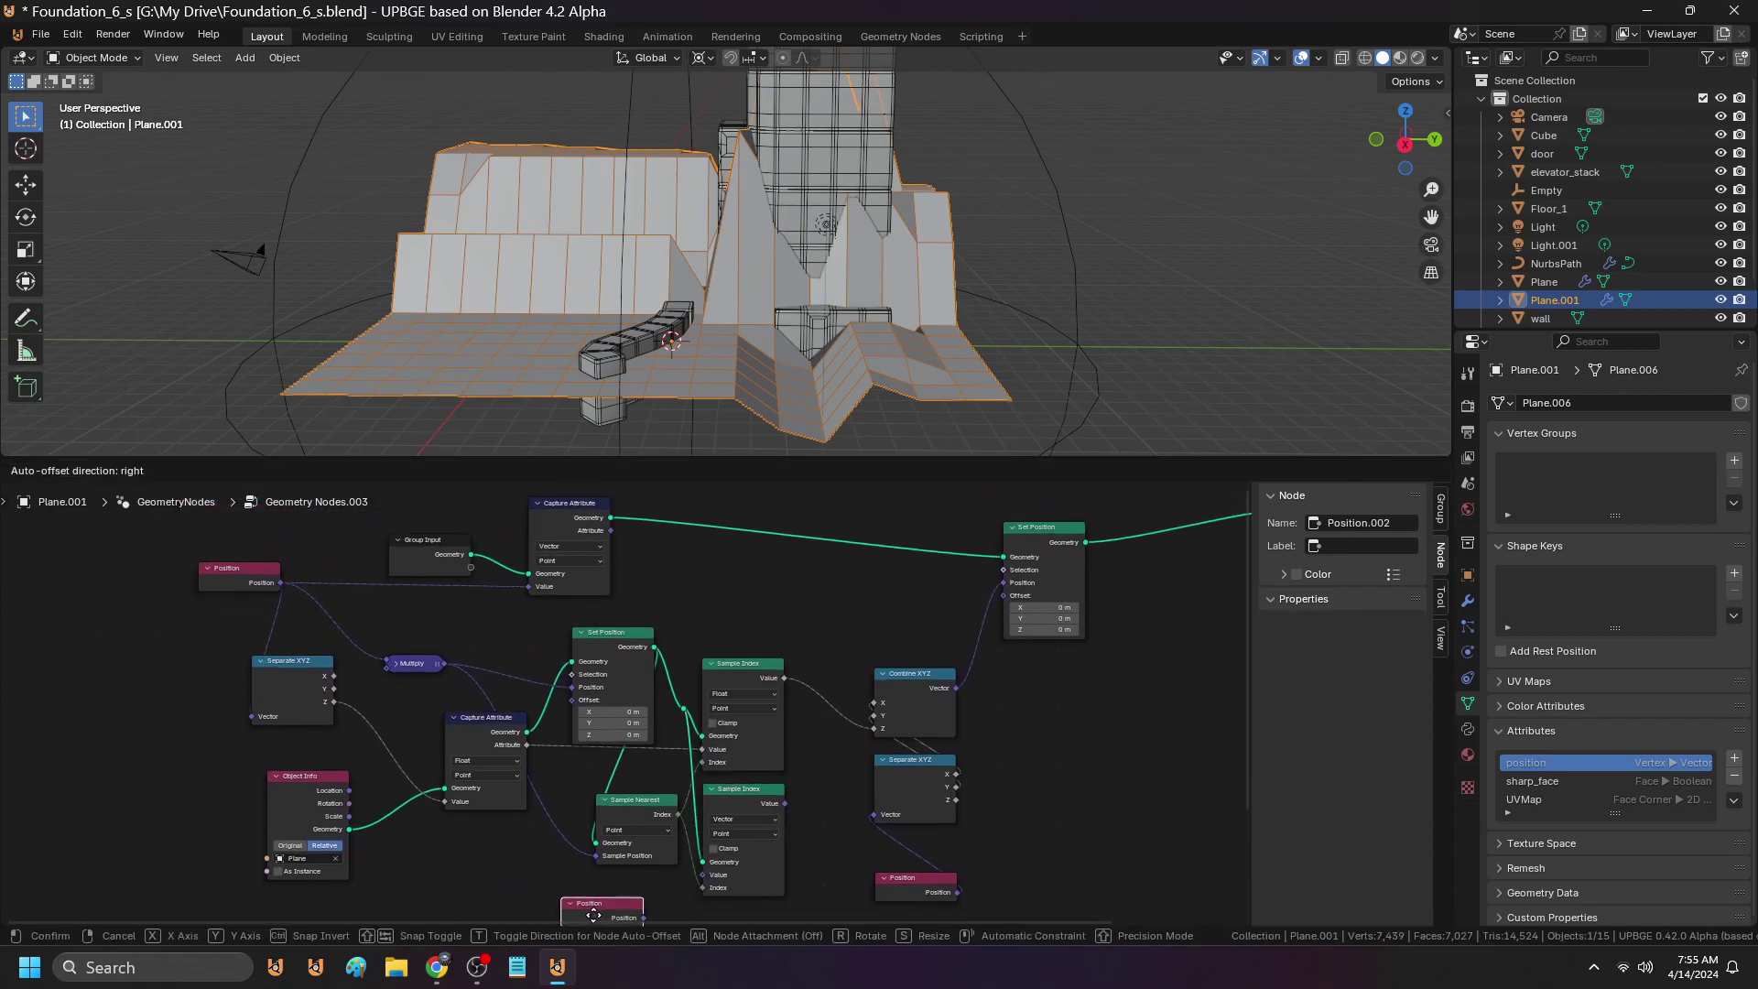
pyautogui.click(603, 820)
pyautogui.moveTo(654, 824); pyautogui.dragTo(704, 799)
# Feed the Distance node with the Vector Sample Index's Value and a rerouted branch of the Multiply output that drives Sample Nearest
pyautogui.moveTo(792, 735); pyautogui.dragTo(620, 699, button='middle')
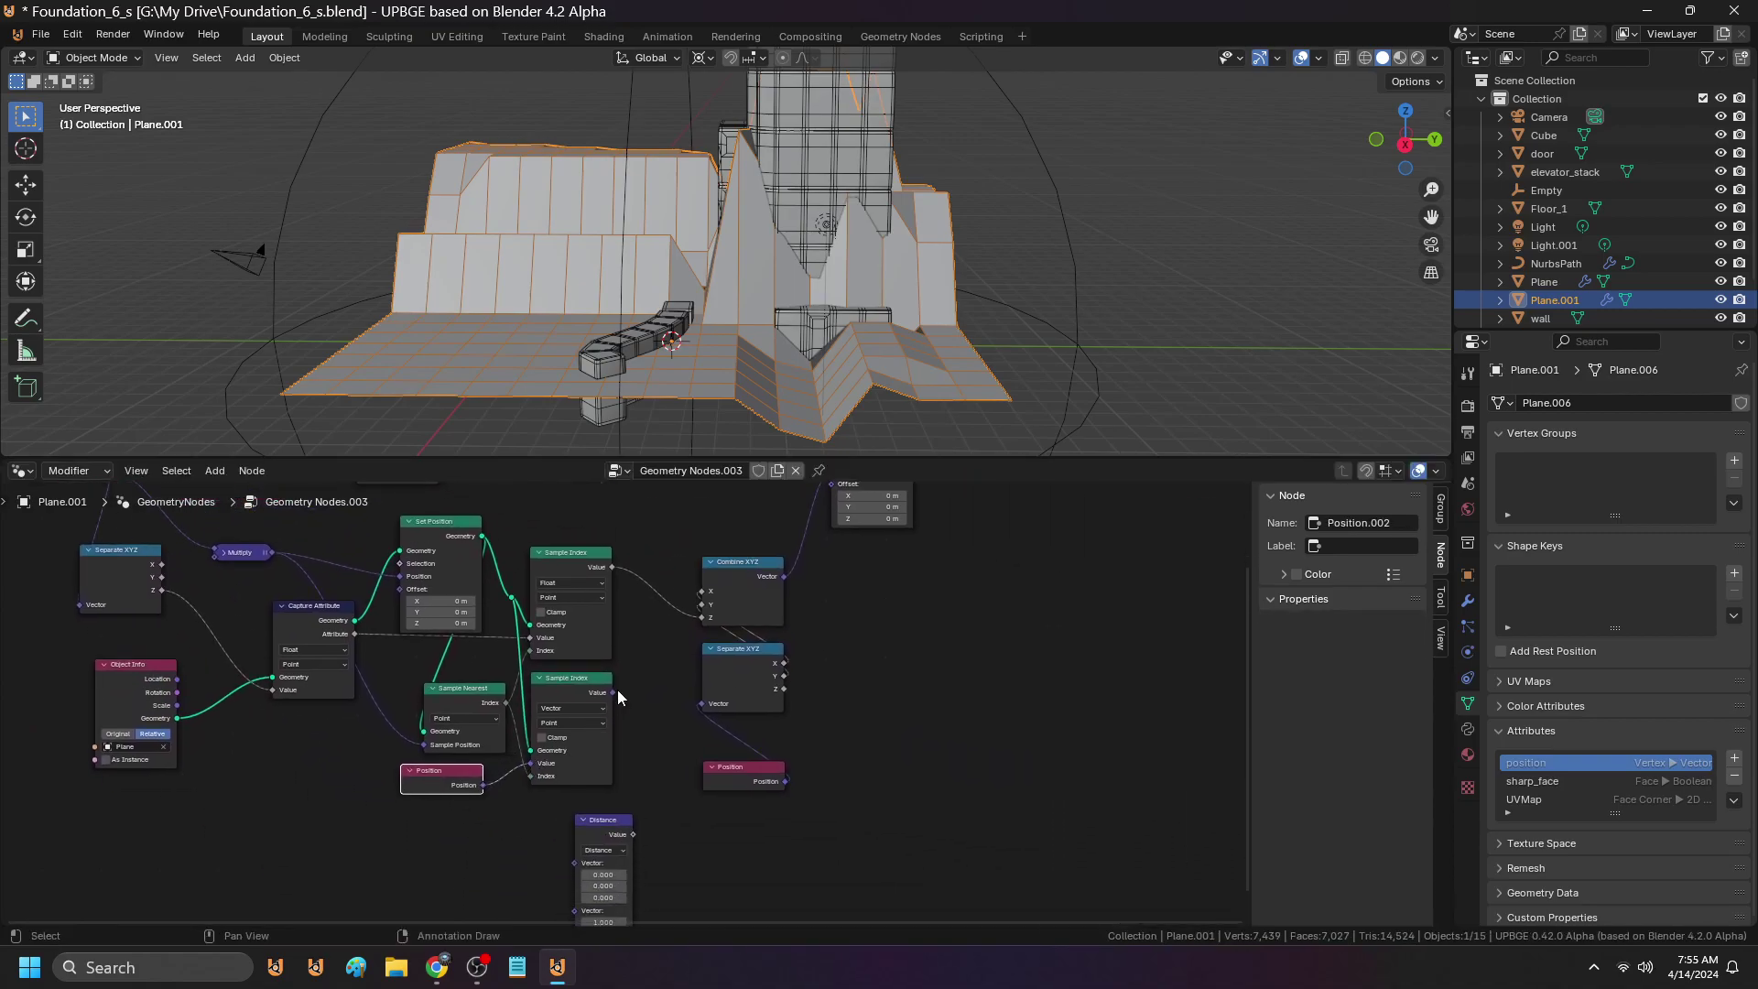
pyautogui.moveTo(612, 693); pyautogui.dragTo(603, 794)
pyautogui.moveTo(581, 865); pyautogui.dragTo(668, 811)
pyautogui.moveTo(604, 769); pyautogui.dragTo(631, 812, button='middle')
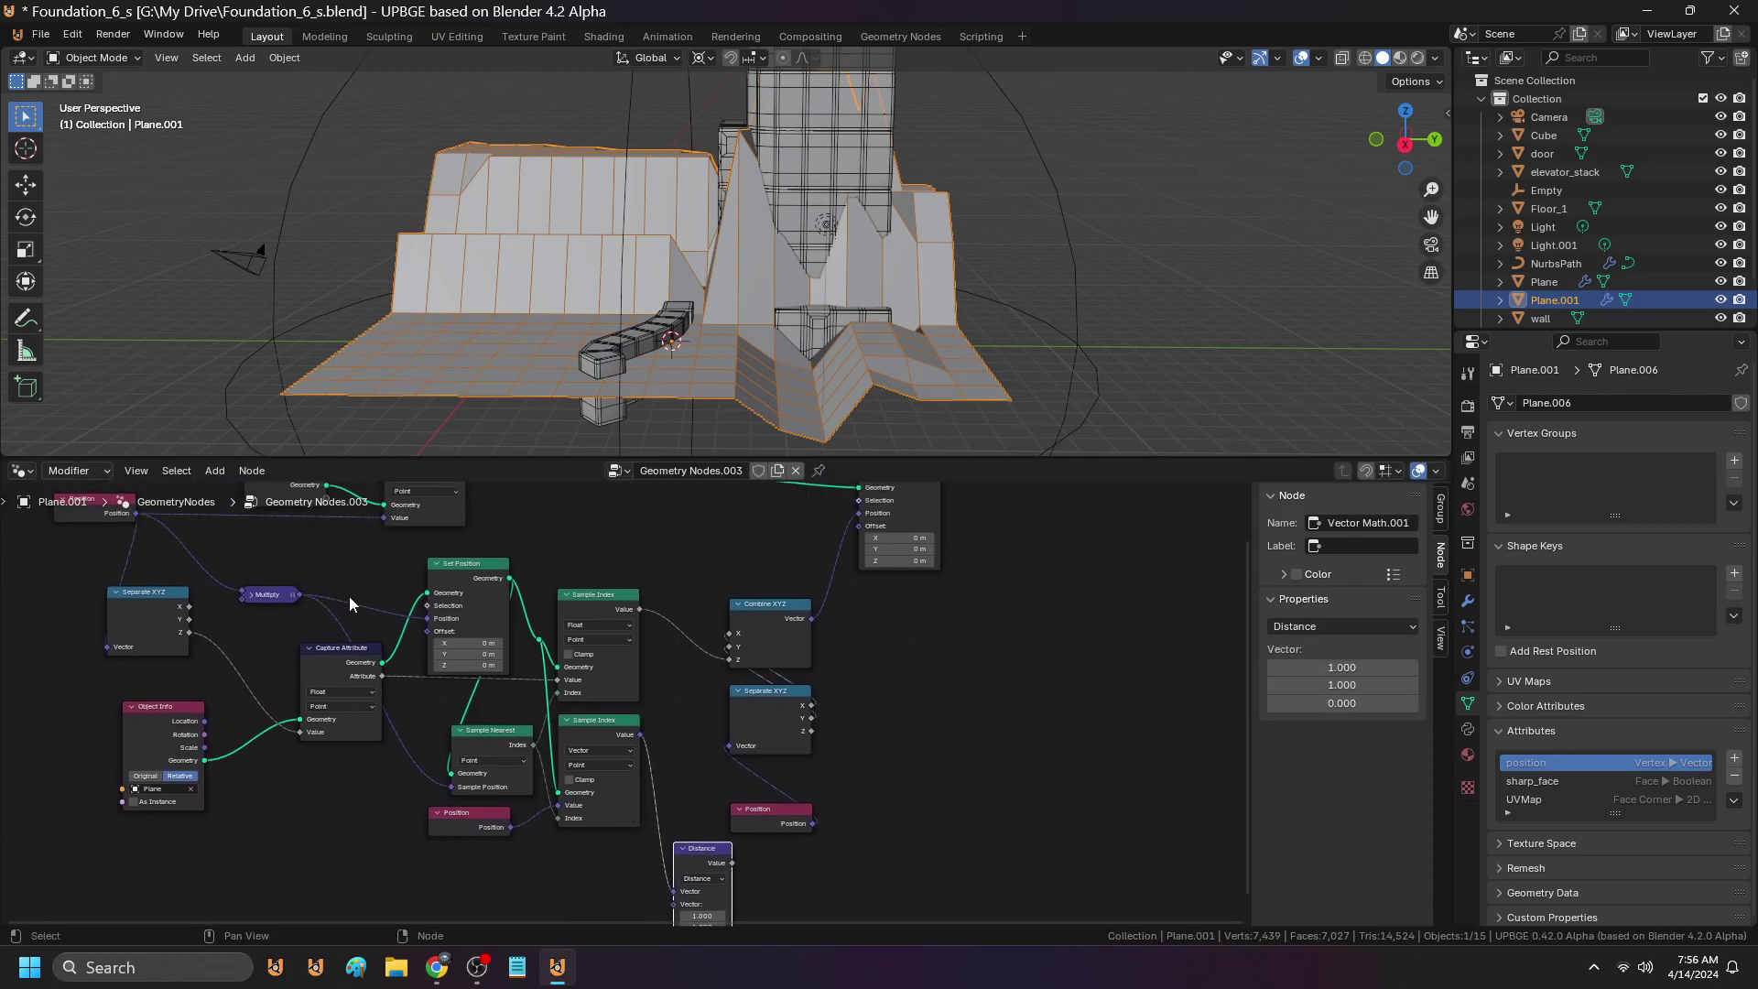
pyautogui.keyDown('shift'); pyautogui.moveTo(408, 752); pyautogui.dragTo(401, 748, button='right'); pyautogui.keyUp('shift')
pyautogui.moveTo(405, 749); pyautogui.dragTo(613, 859)
# Add a Math node beside Distance, set it to Divide, and connect Distance's Value to its second Value input
pyautogui.click(216, 471)
pyautogui.moveTo(261, 740)
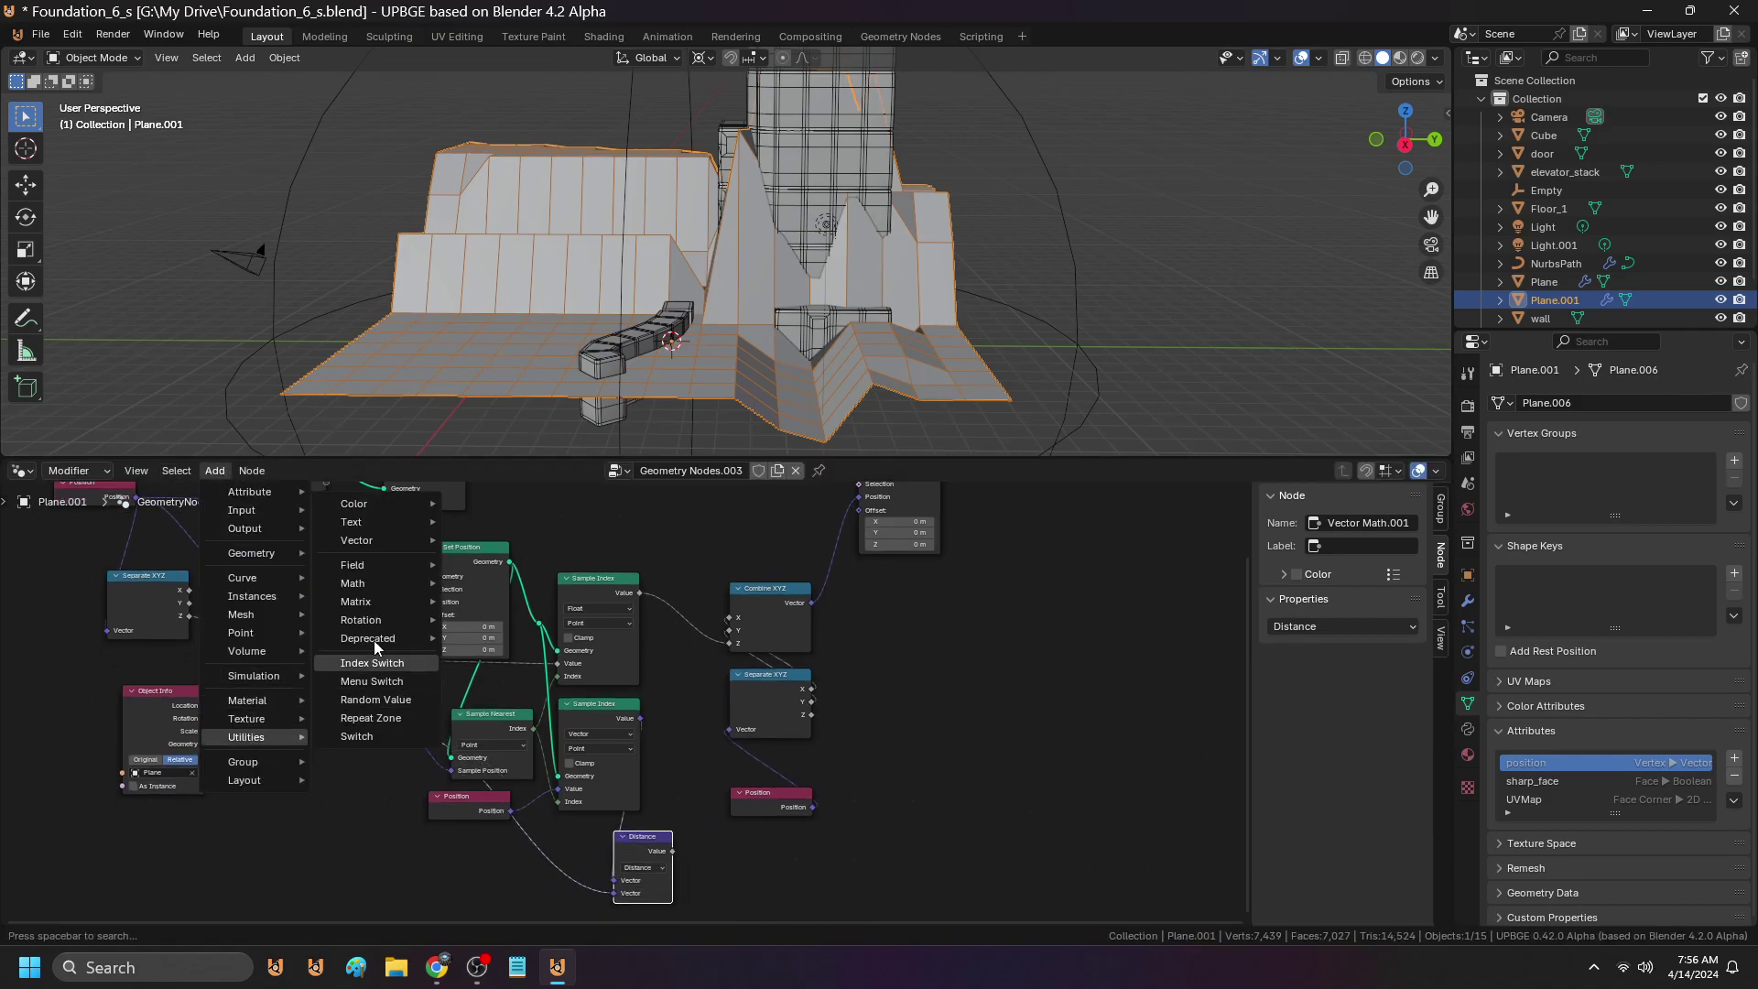
pyautogui.moveTo(377, 591)
pyautogui.click(520, 693)
pyautogui.click(732, 847)
pyautogui.scroll(3, 723, 860)
pyautogui.click(689, 833)
pyautogui.click(677, 639)
pyautogui.scroll(-3, 678, 640)
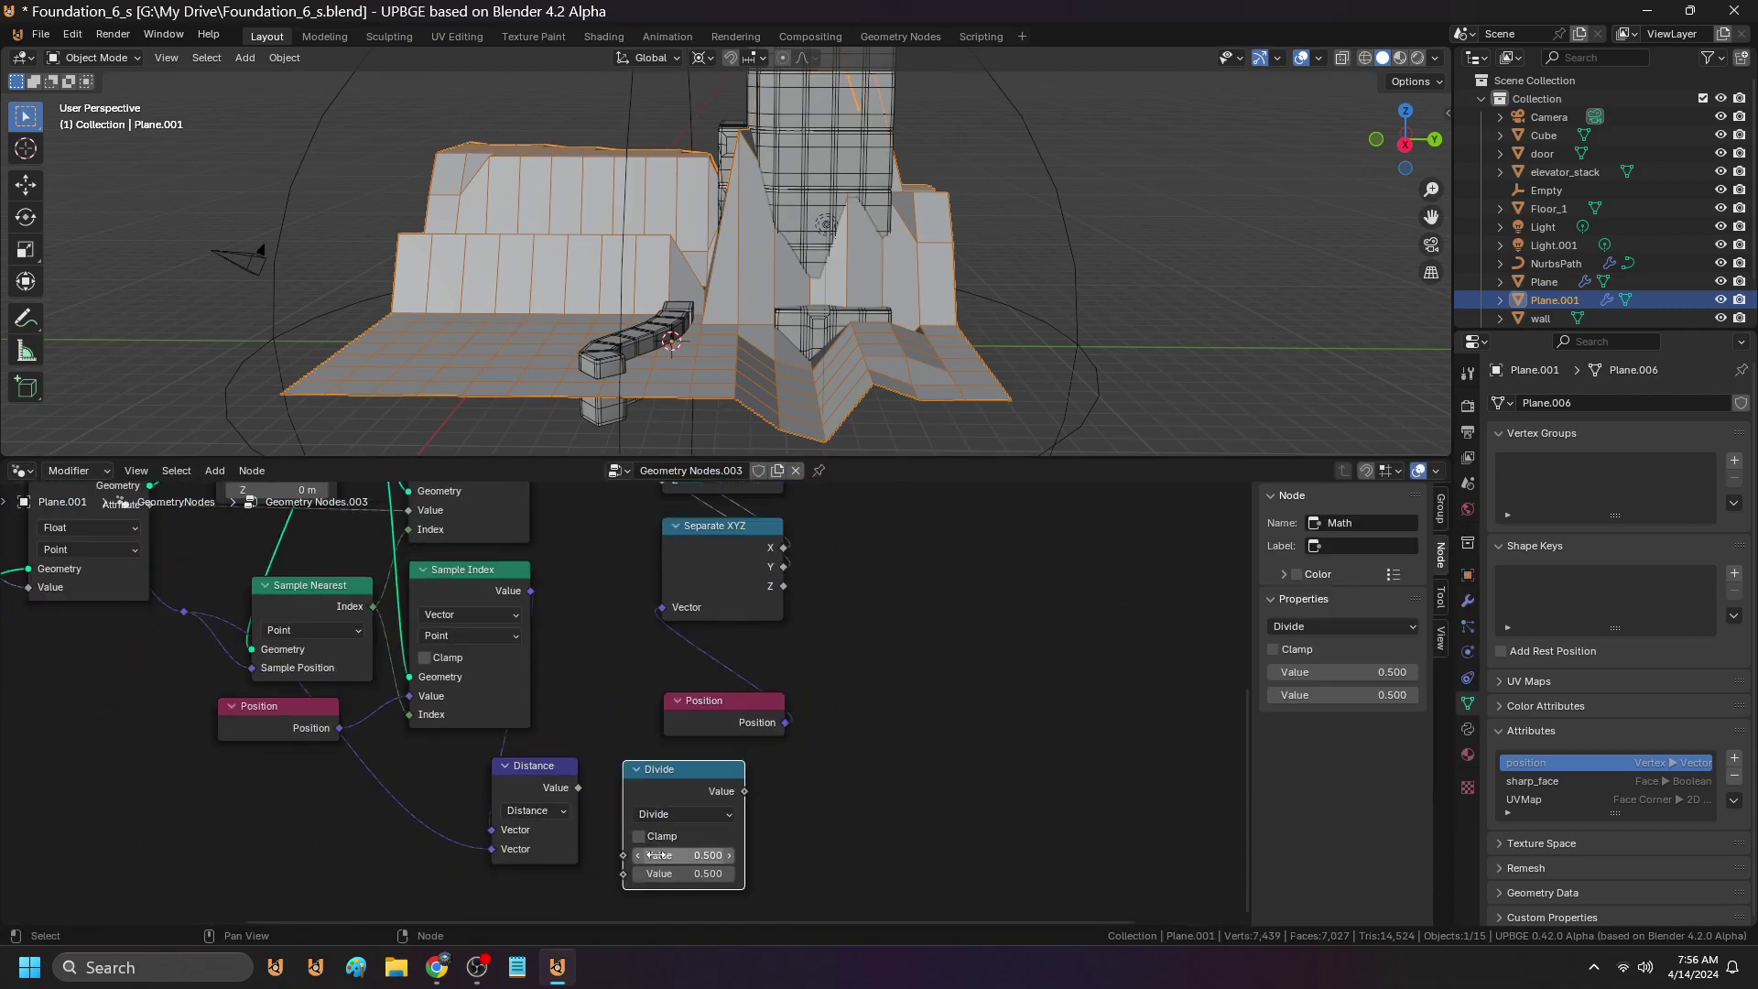
pyautogui.moveTo(461, 748); pyautogui.dragTo(524, 831)
# Move the Group Output and final Set Position nodes farther away from Combine XYZ to make room
pyautogui.scroll(-4, 646, 771)
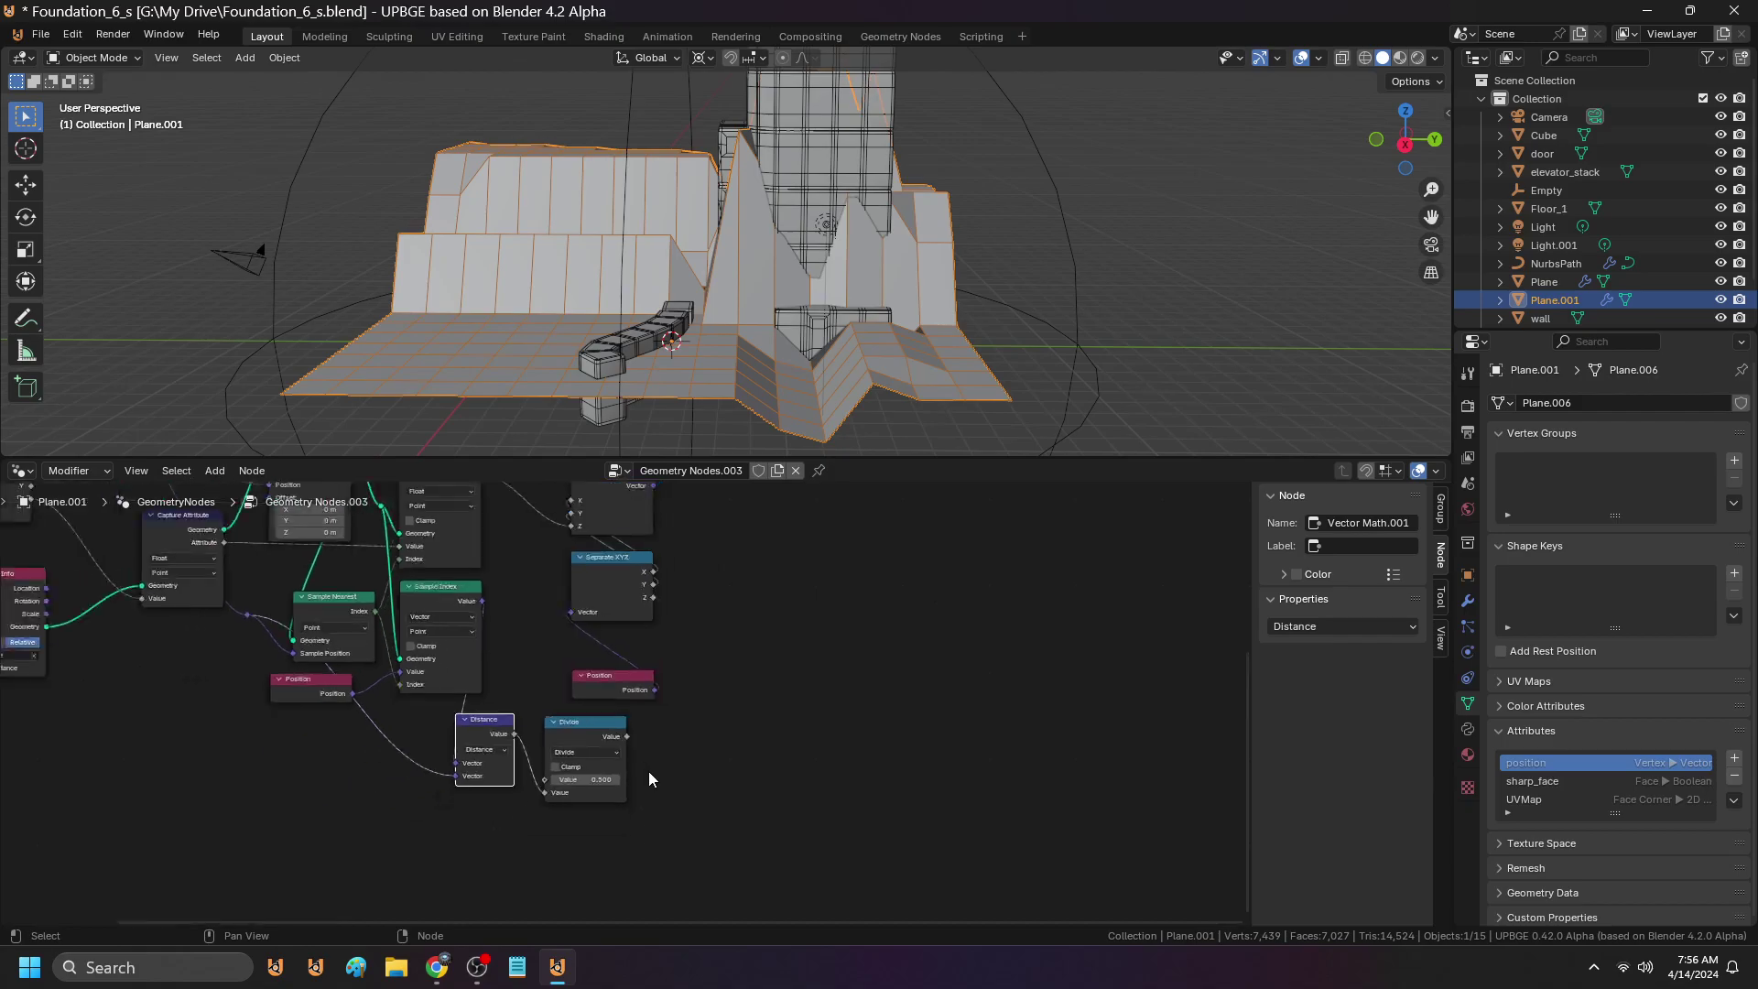
pyautogui.moveTo(669, 718); pyautogui.dragTo(579, 864, button='middle')
pyautogui.scroll(-2, 590, 797)
pyautogui.moveTo(605, 719); pyautogui.dragTo(463, 844, button='middle')
pyautogui.moveTo(734, 617); pyautogui.dragTo(911, 605)
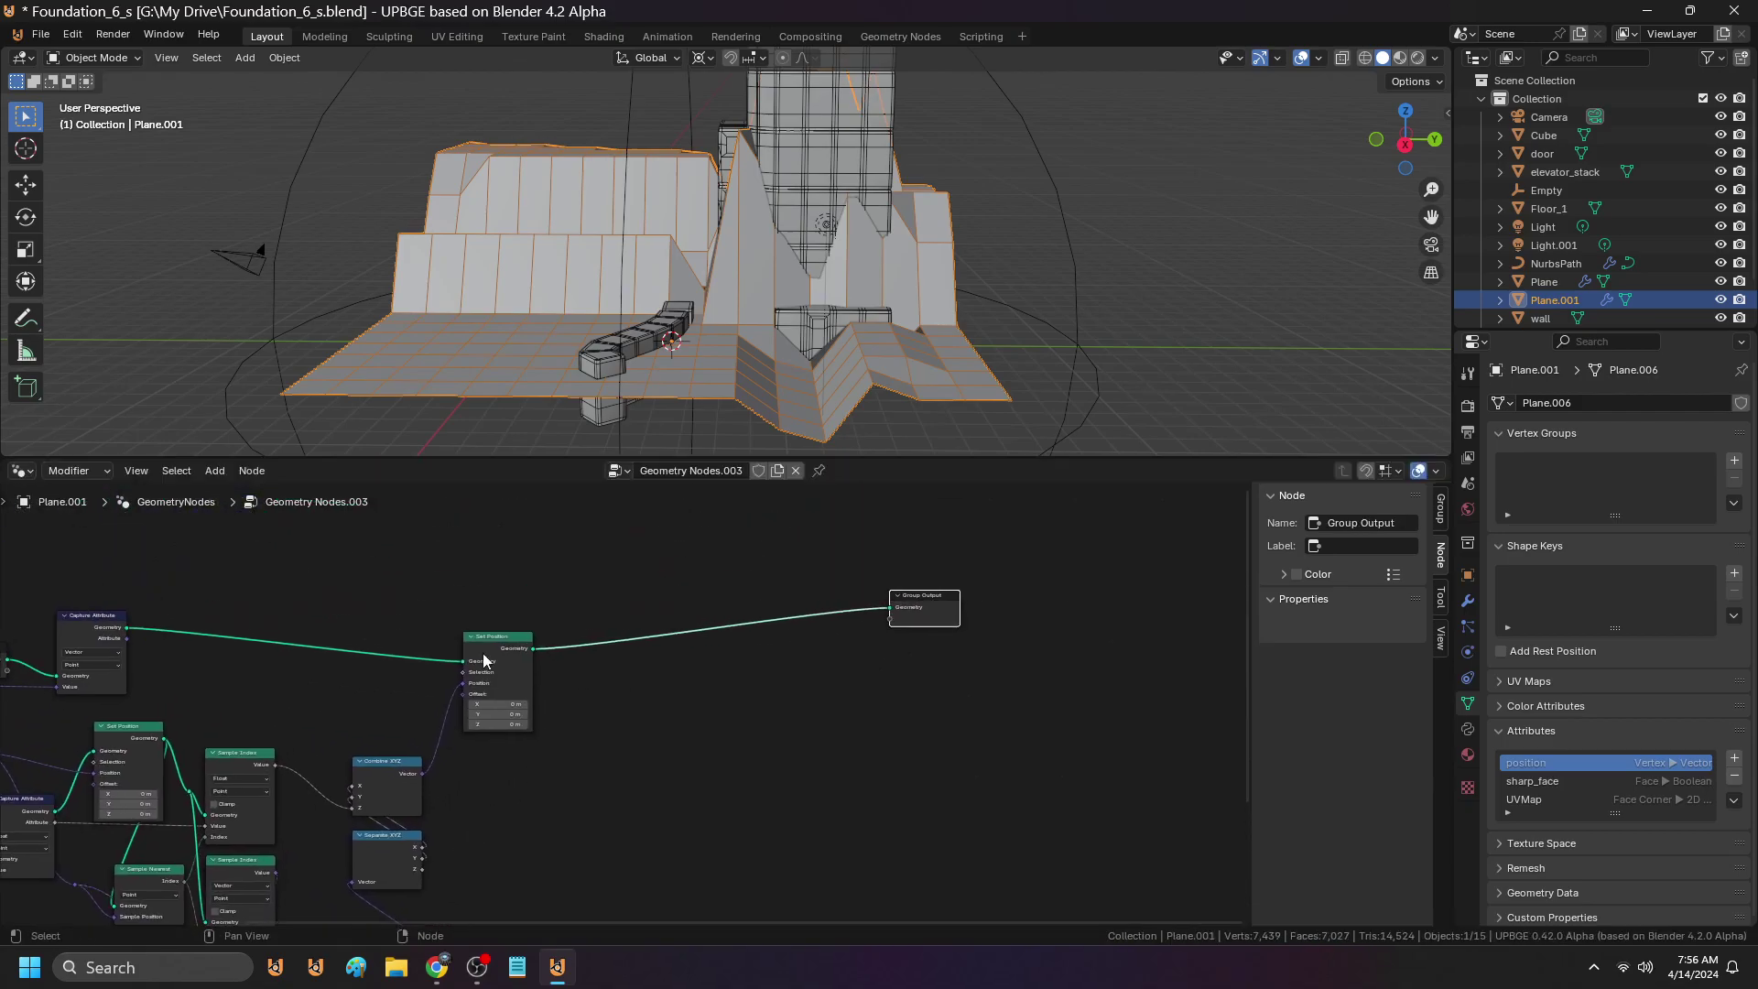
pyautogui.moveTo(480, 658); pyautogui.dragTo(629, 657)
# Insert a Mix Vector node between Combine XYZ and the final Set Position, with Combine XYZ feeding input B
pyautogui.scroll(3, 608, 688)
pyautogui.click(210, 470)
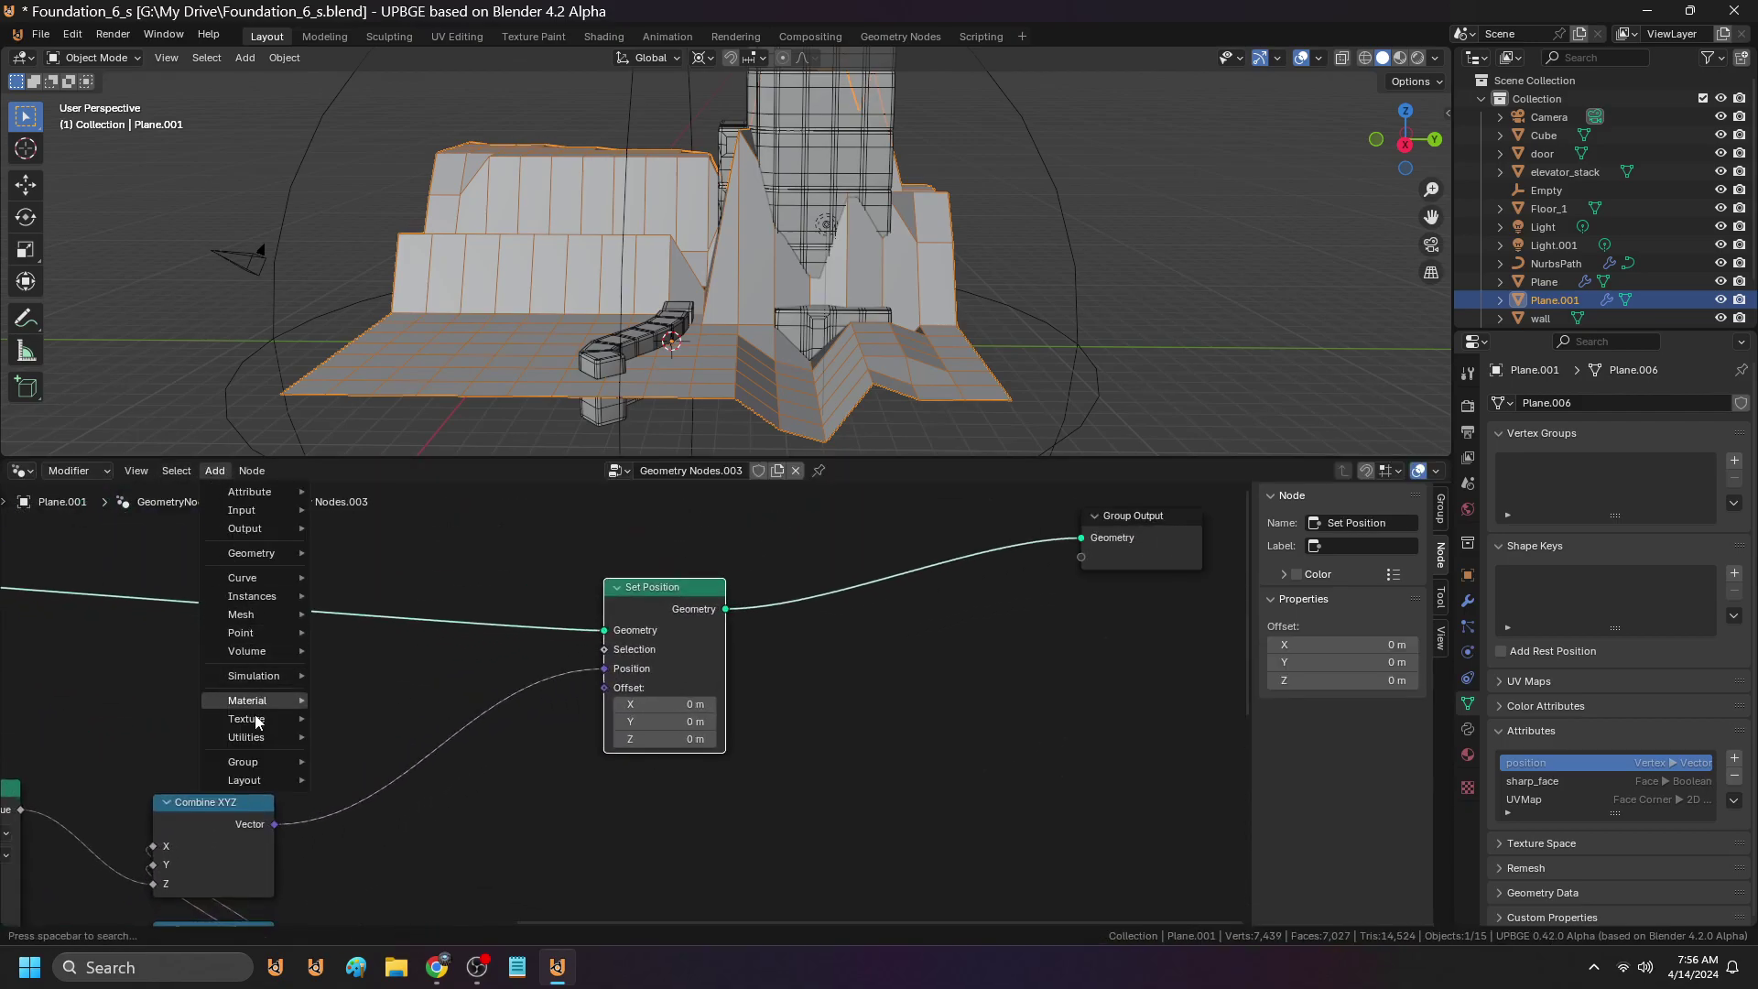
pyautogui.moveTo(256, 740)
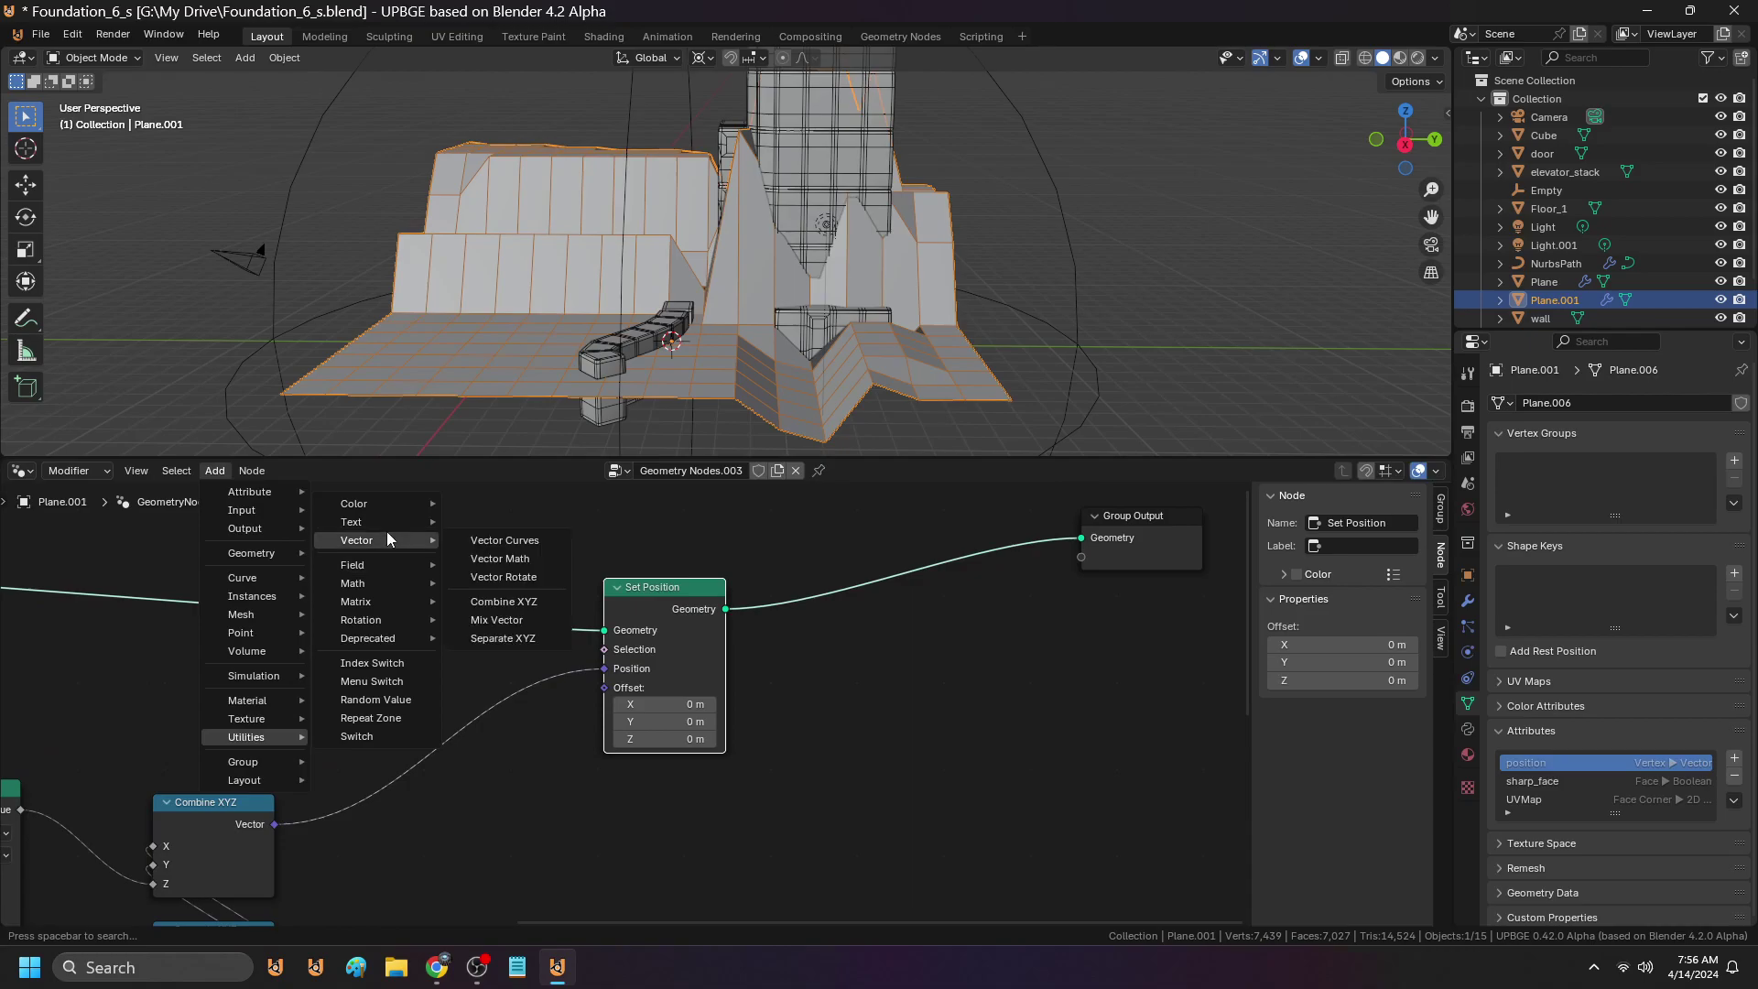
pyautogui.moveTo(375, 540)
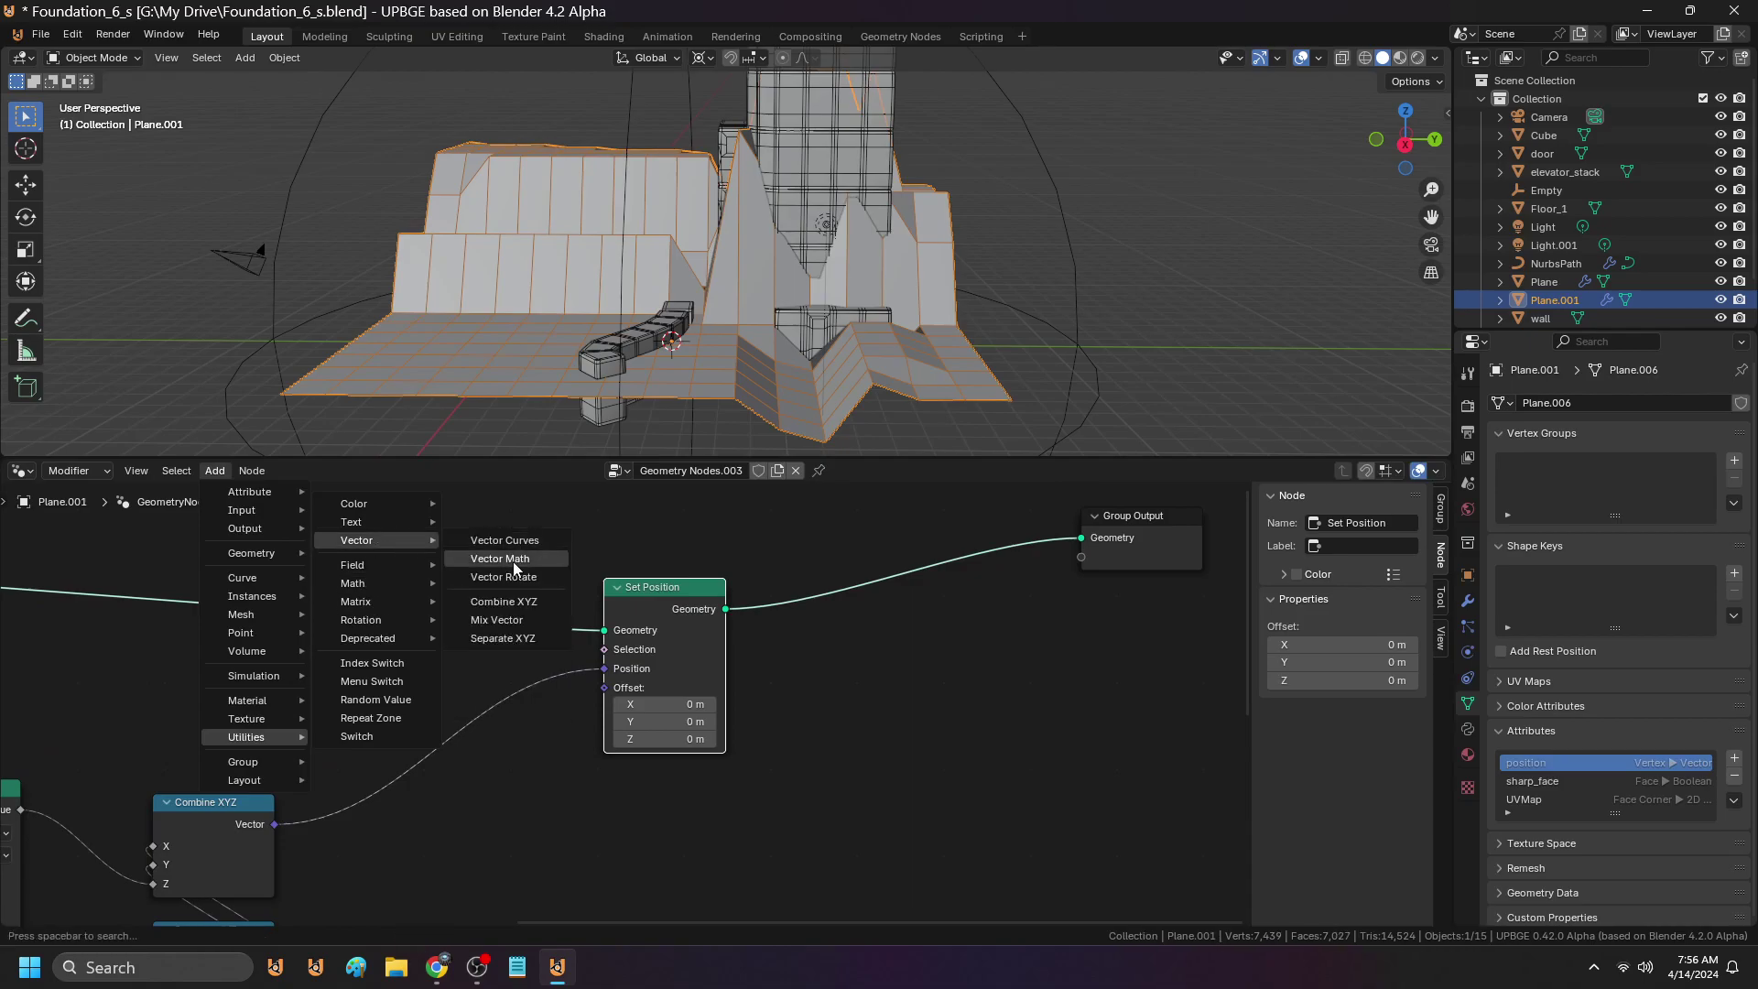
pyautogui.click(499, 617)
pyautogui.click(461, 687)
pyautogui.scroll(-2, 460, 688)
pyautogui.moveTo(539, 706); pyautogui.dragTo(539, 761)
# Duplicate a Position node above Combine XYZ and connect it to the Mix node's A input
pyautogui.moveTo(302, 875); pyautogui.dragTo(431, 767, button='middle')
pyautogui.scroll(-2, 430, 767)
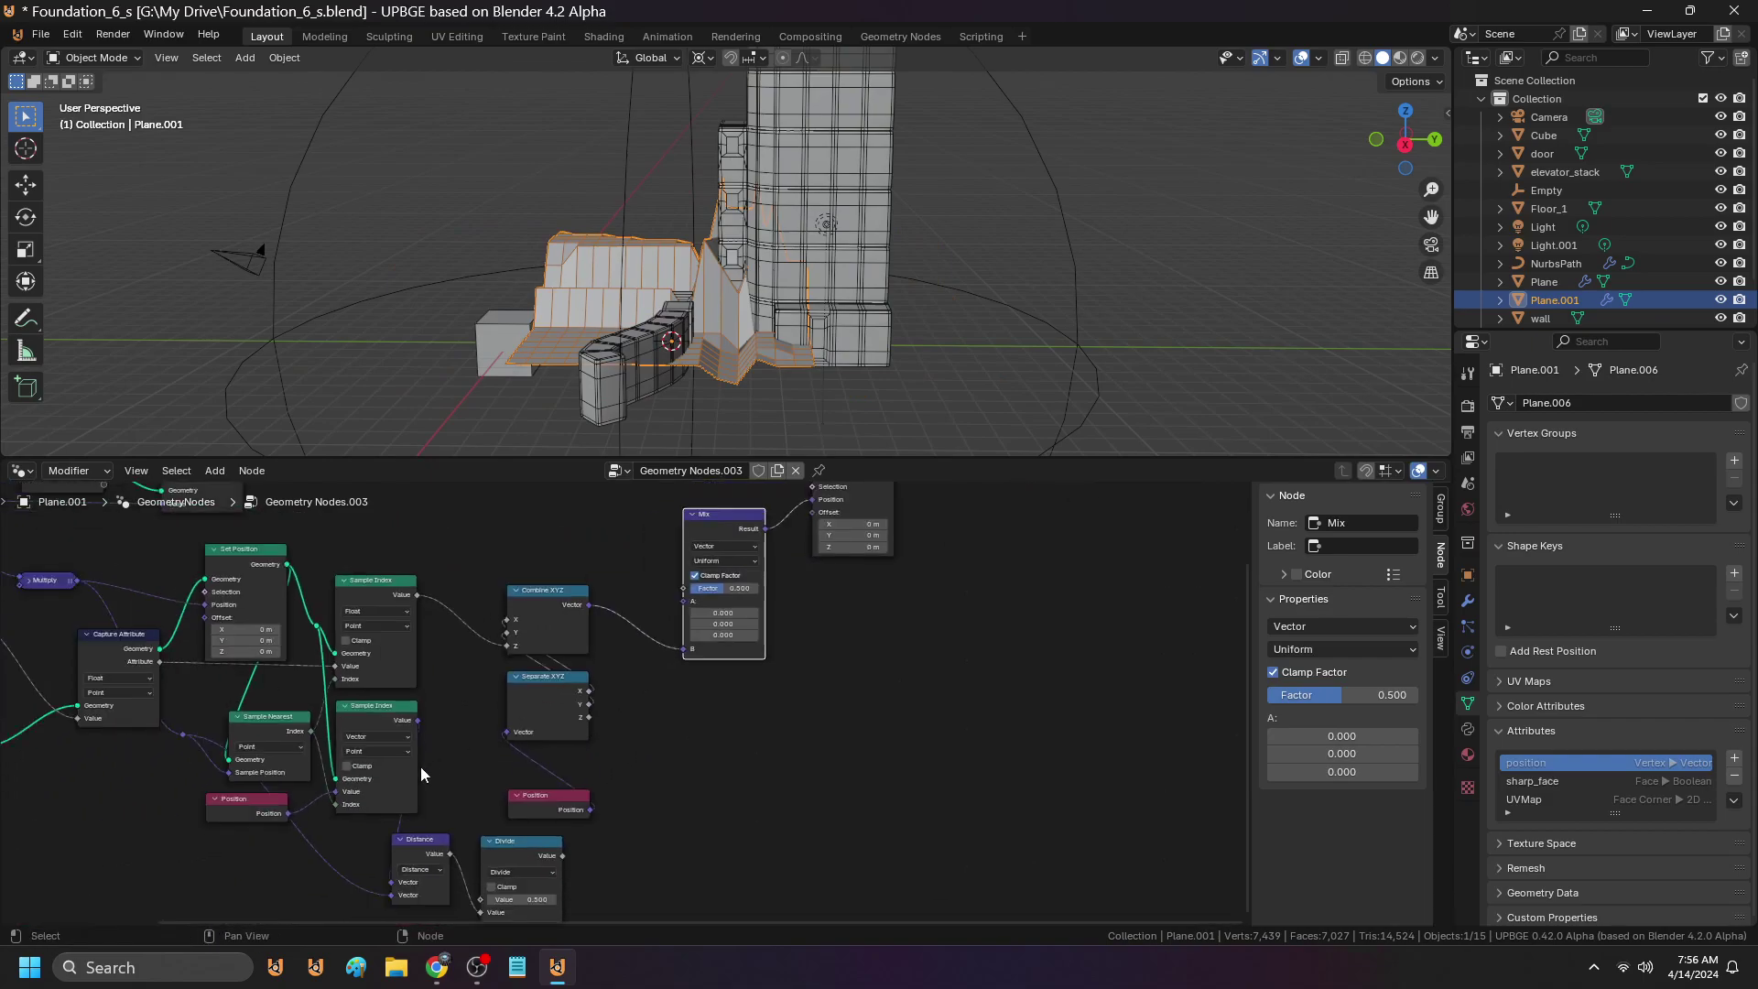
pyautogui.click(293, 815)
pyautogui.hotkey('shift', 'd')
pyautogui.click(579, 562)
pyautogui.moveTo(578, 562); pyautogui.dragTo(683, 601)
pyautogui.moveTo(606, 579); pyautogui.dragTo(605, 659, button='middle')
# Connect the Divide node's Value output to the Mix node's Factor input and enable Clamp on Divide
pyautogui.scroll(-3, 613, 679)
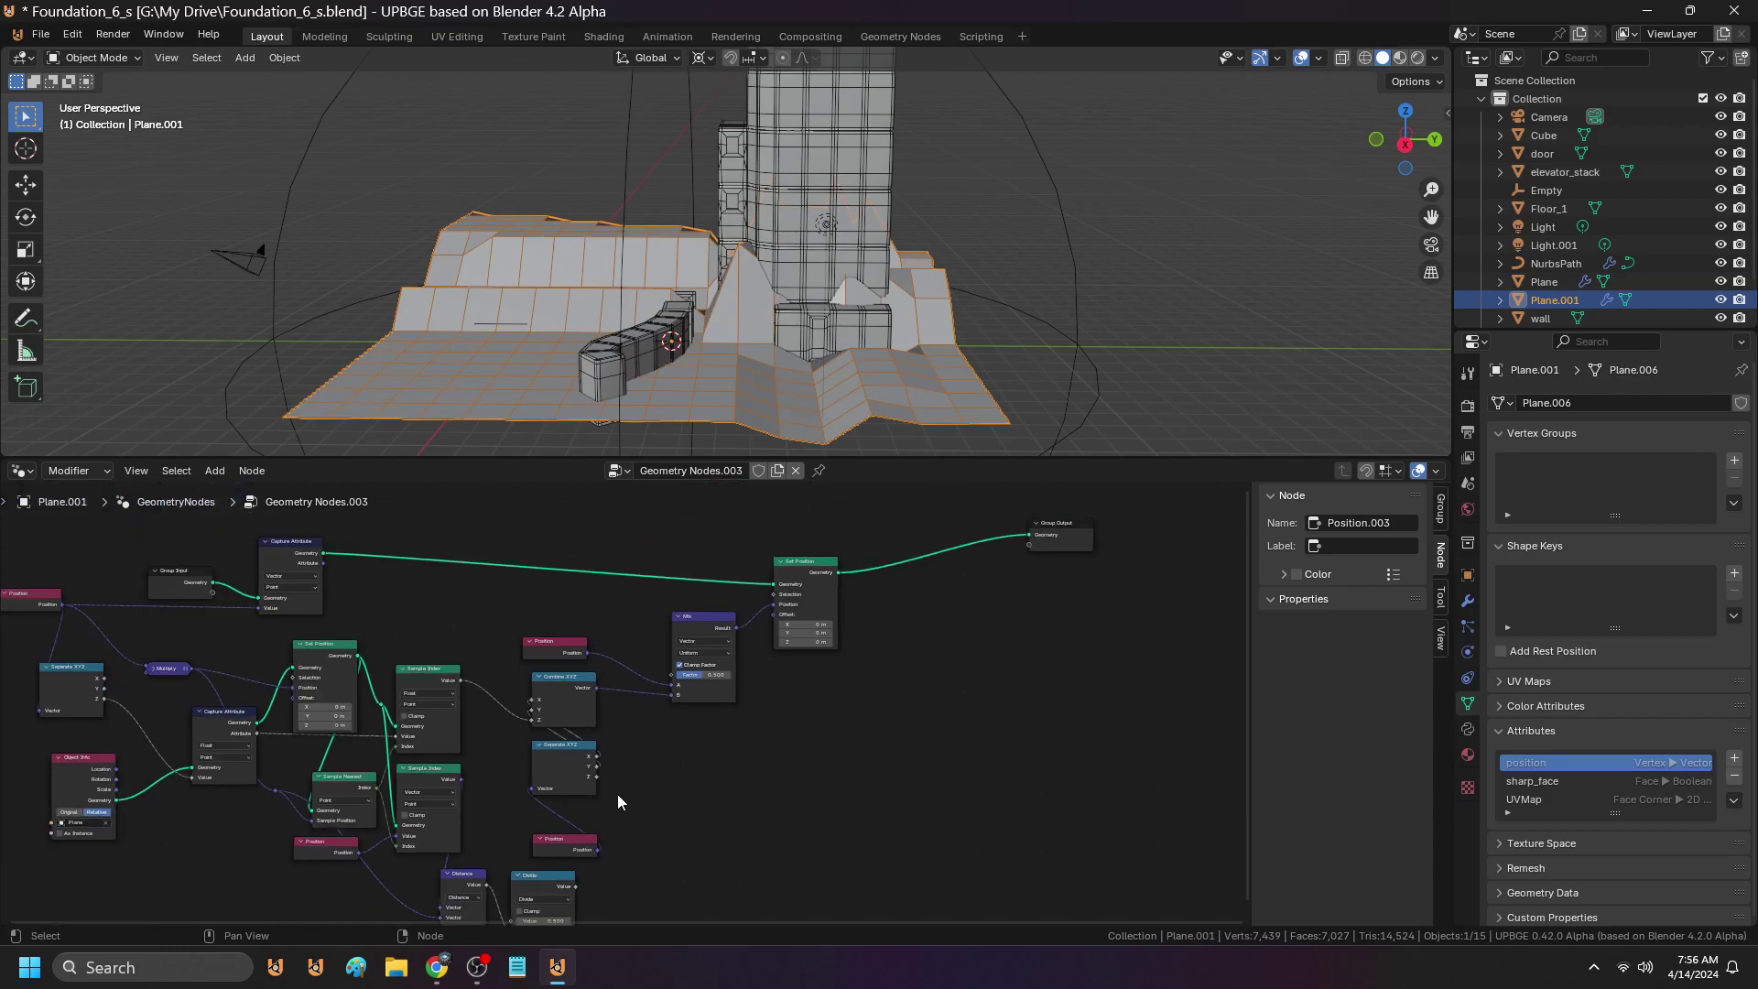
pyautogui.moveTo(617, 789); pyautogui.dragTo(599, 707, button='middle')
pyautogui.click(547, 815)
pyautogui.moveTo(555, 798); pyautogui.dragTo(652, 587)
pyautogui.moveTo(778, 253); pyautogui.dragTo(787, 251, button='middle')
pyautogui.scroll(-8, 777, 251)
pyautogui.hotkey('shift', '`')
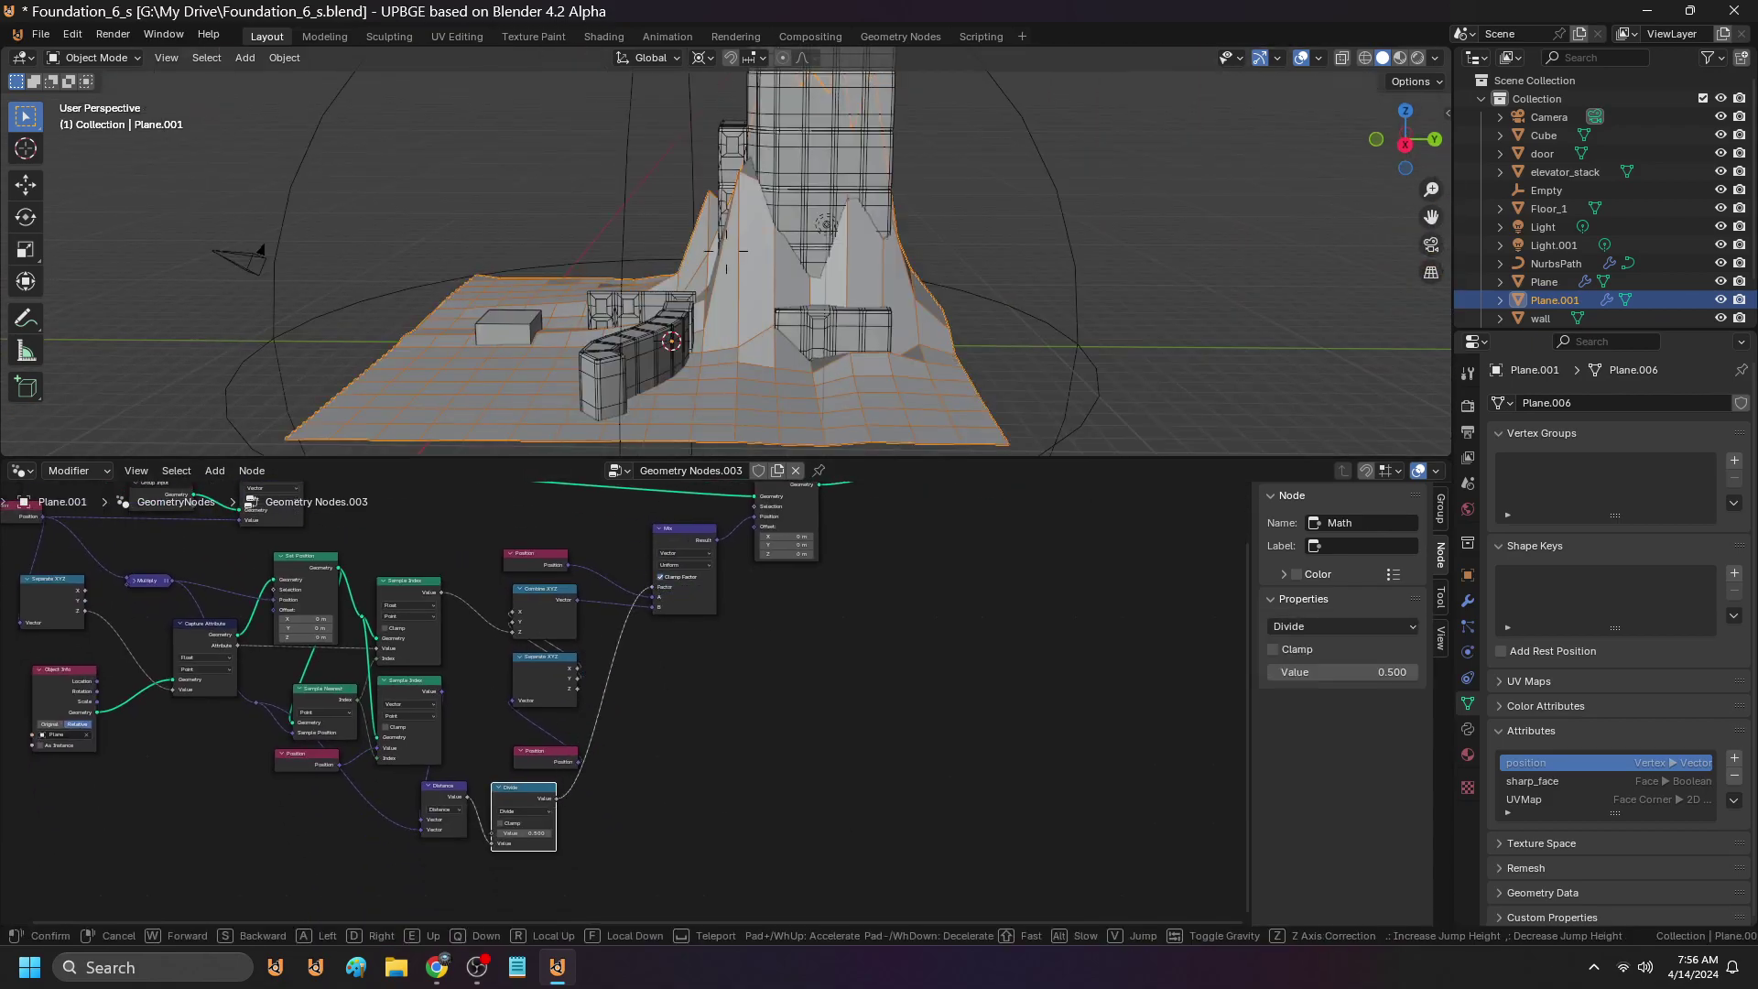
pyautogui.press('s')
pyautogui.press('s')
pyautogui.click(775, 222)
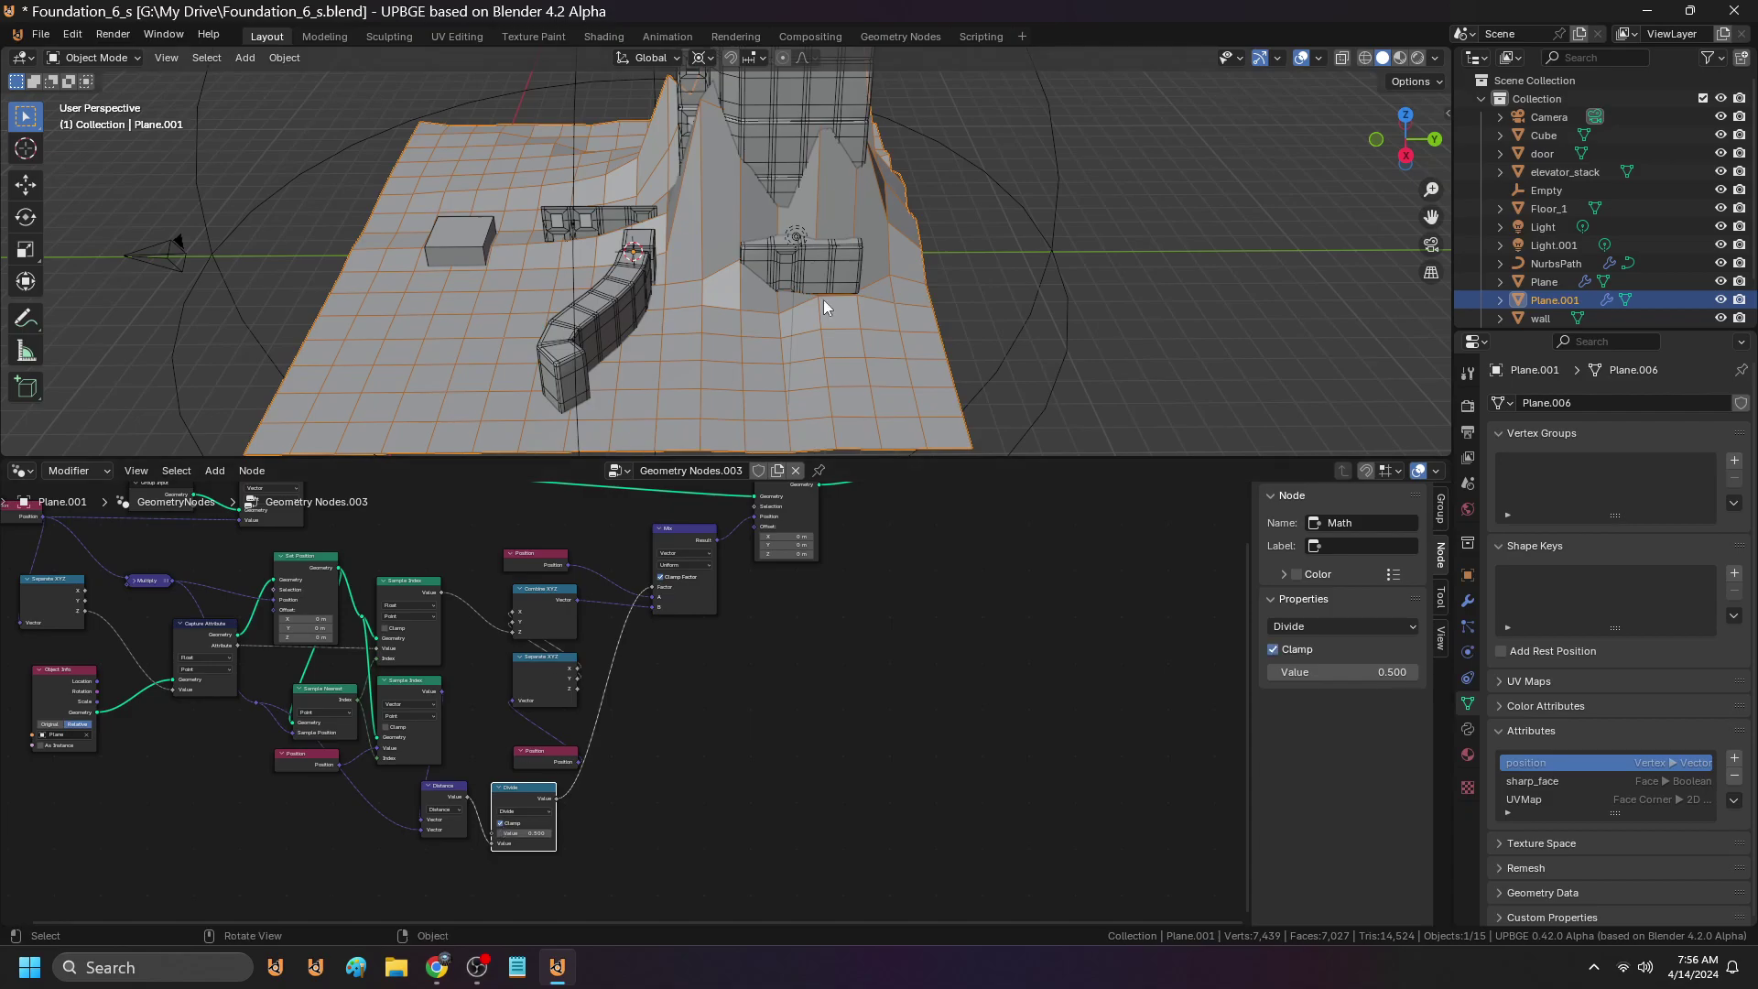
# Review the links between the Position, Combine XYZ, Separate XYZ, Divide and Mix nodes
pyautogui.scroll(3, 679, 640)
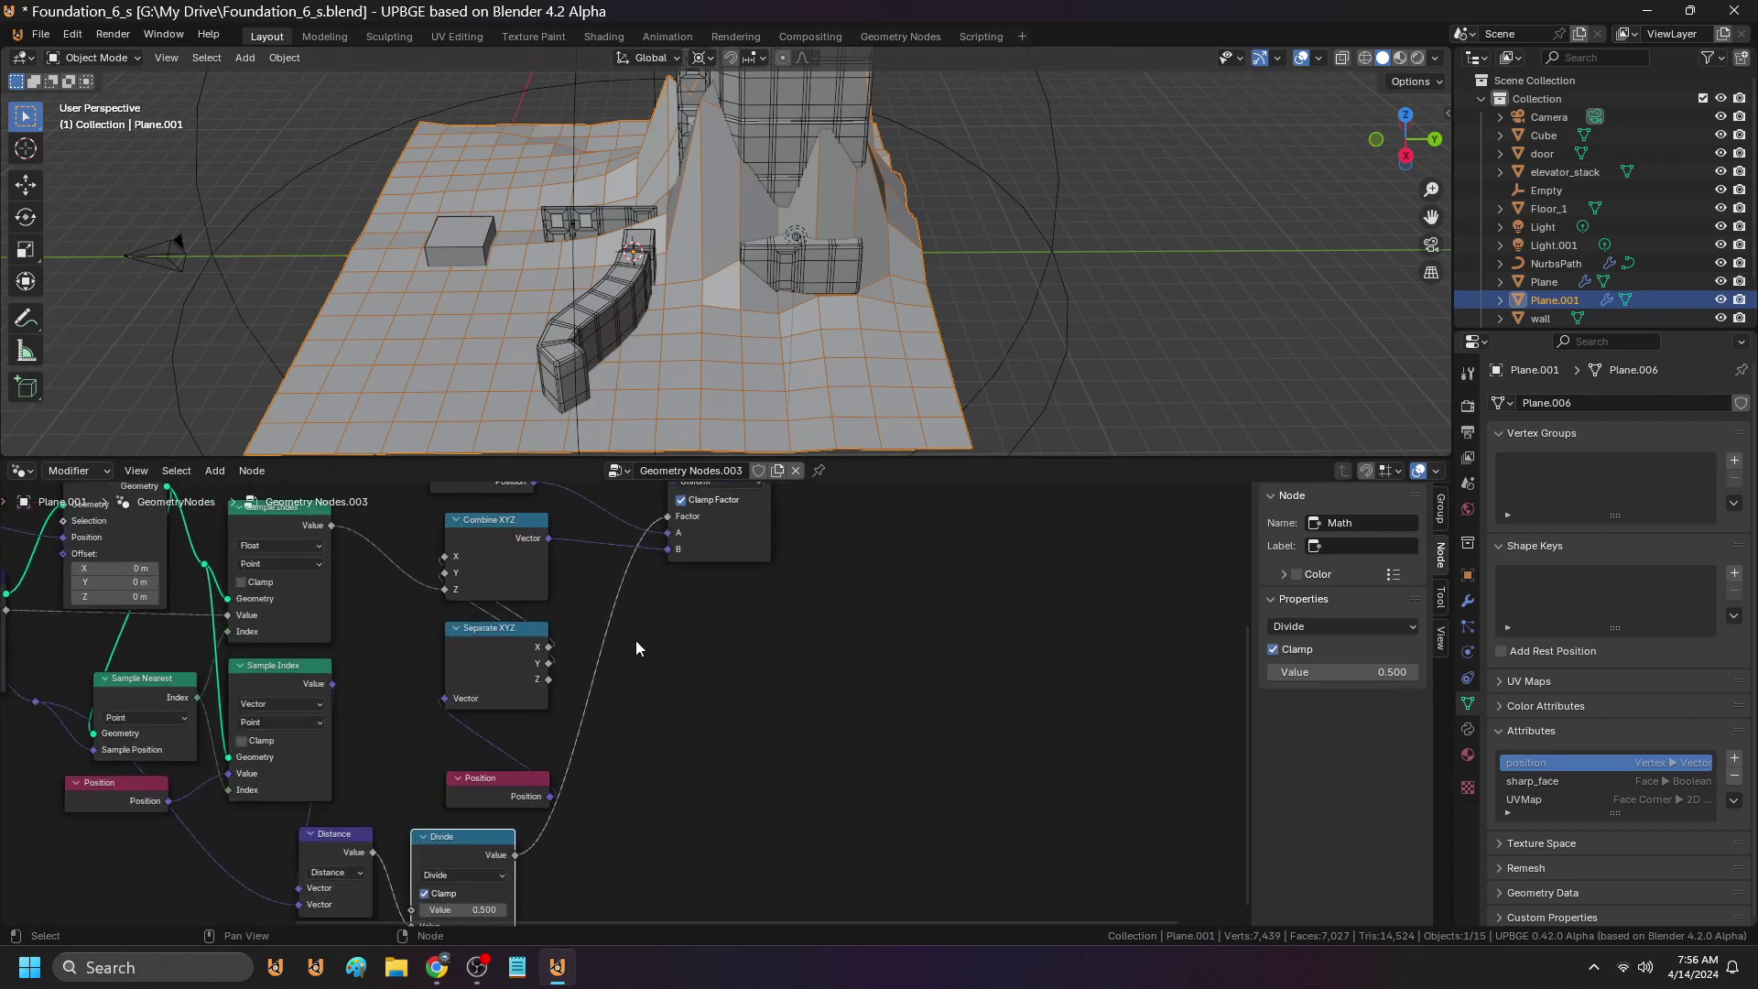
pyautogui.moveTo(518, 716); pyautogui.dragTo(494, 720)
pyautogui.scroll(-3, 540, 696)
pyautogui.scroll(2, 632, 670)
pyautogui.moveTo(667, 612); pyautogui.dragTo(590, 727, button='middle')
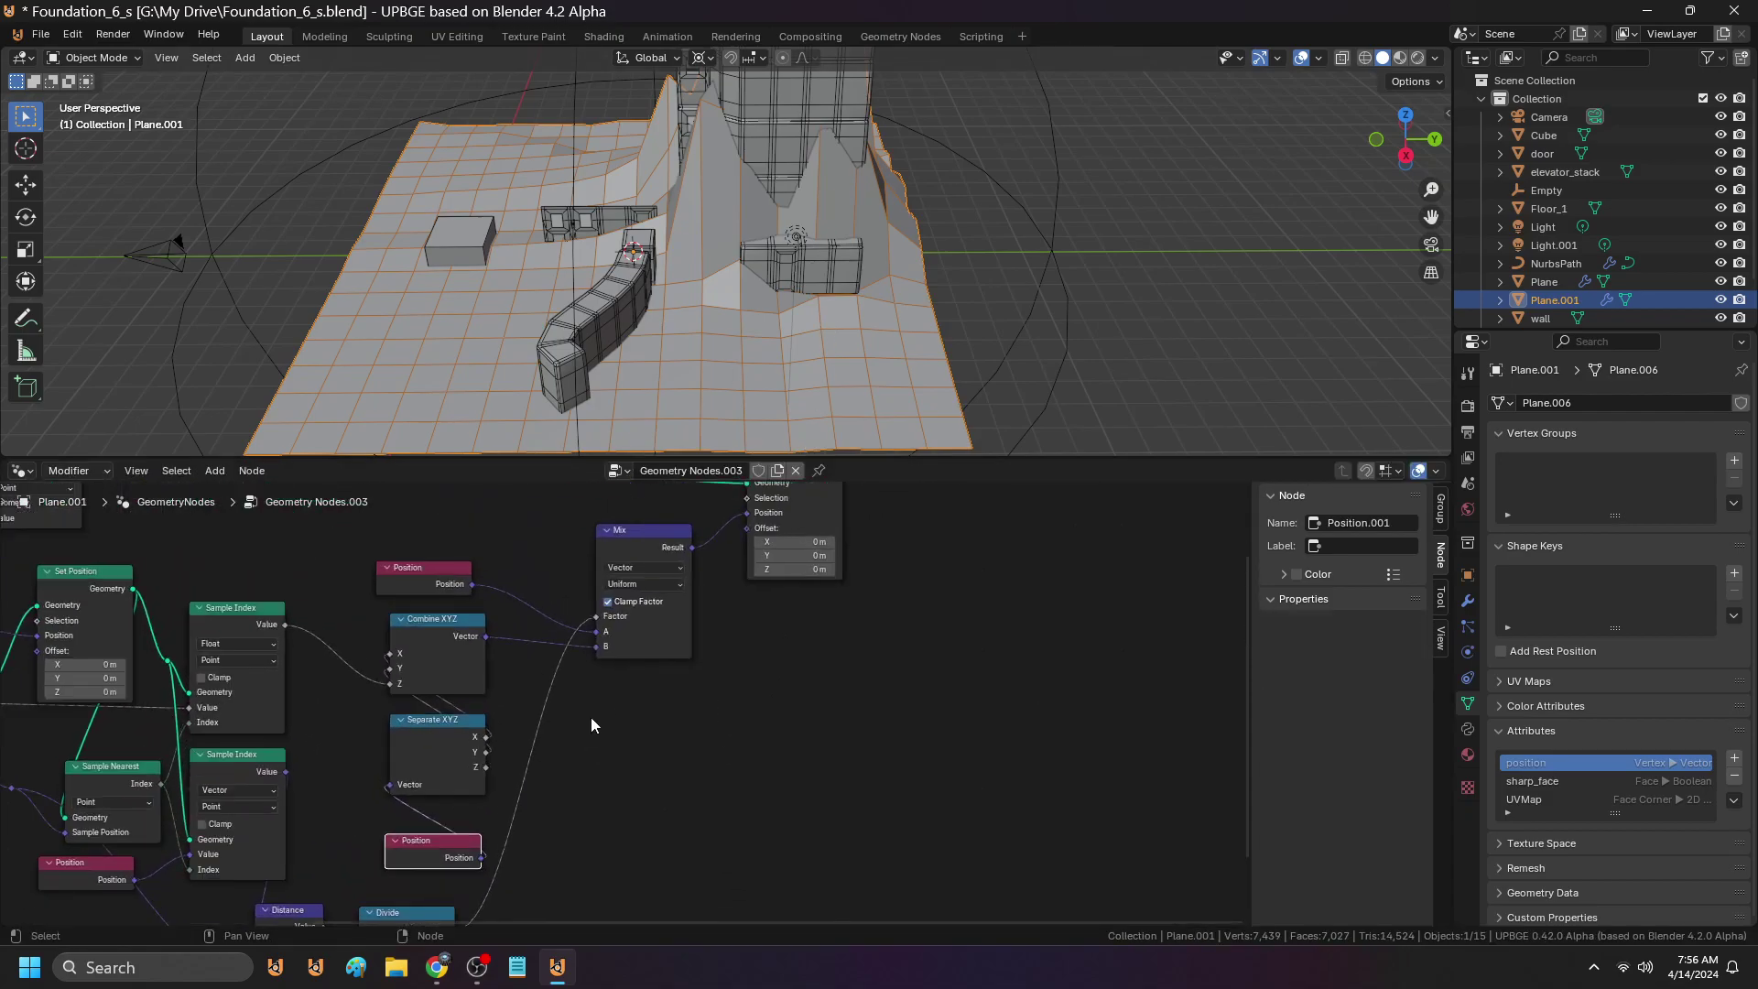
pyautogui.moveTo(621, 532); pyautogui.dragTo(625, 528)
pyautogui.scroll(1, 494, 655)
pyautogui.moveTo(486, 659); pyautogui.dragTo(522, 762, button='middle')
pyautogui.scroll(-1, 696, 691)
pyautogui.moveTo(710, 688); pyautogui.dragTo(694, 732, button='middle')
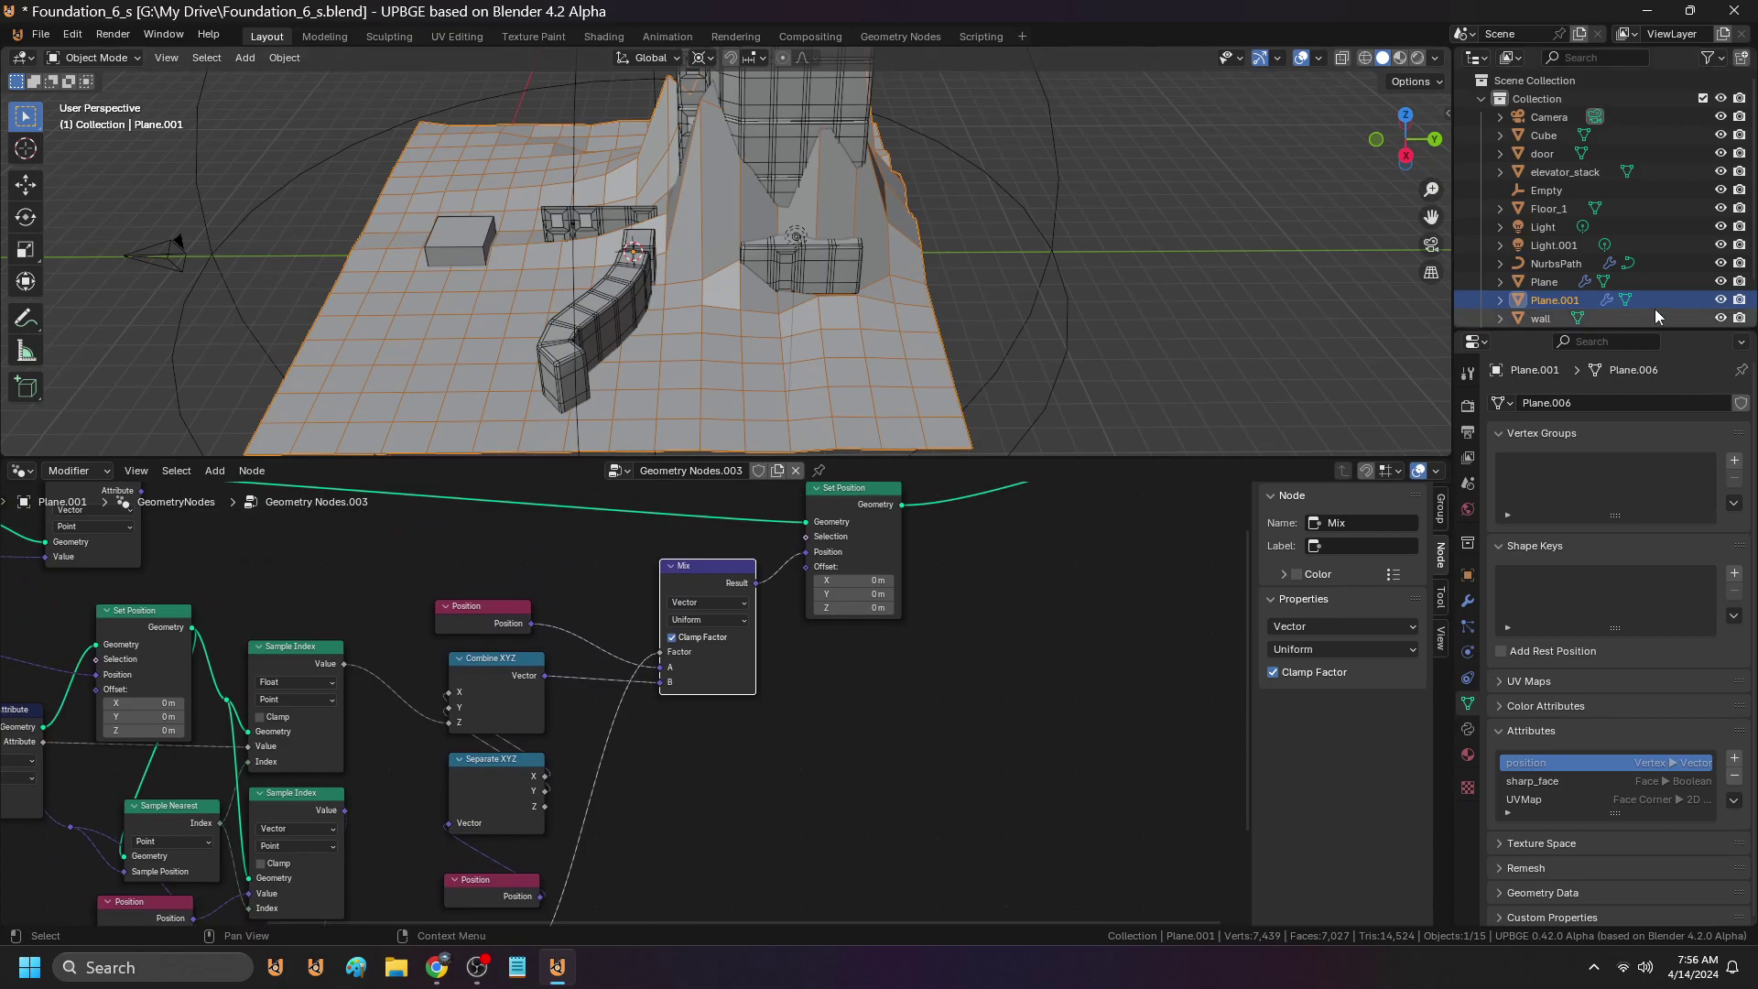
# Inspect the Plane object's base mesh in wireframe Edit Mode and return to the ground plane in solid shading
pyautogui.scroll(-2, 1644, 310)
pyautogui.press('z')
pyautogui.click(892, 238)
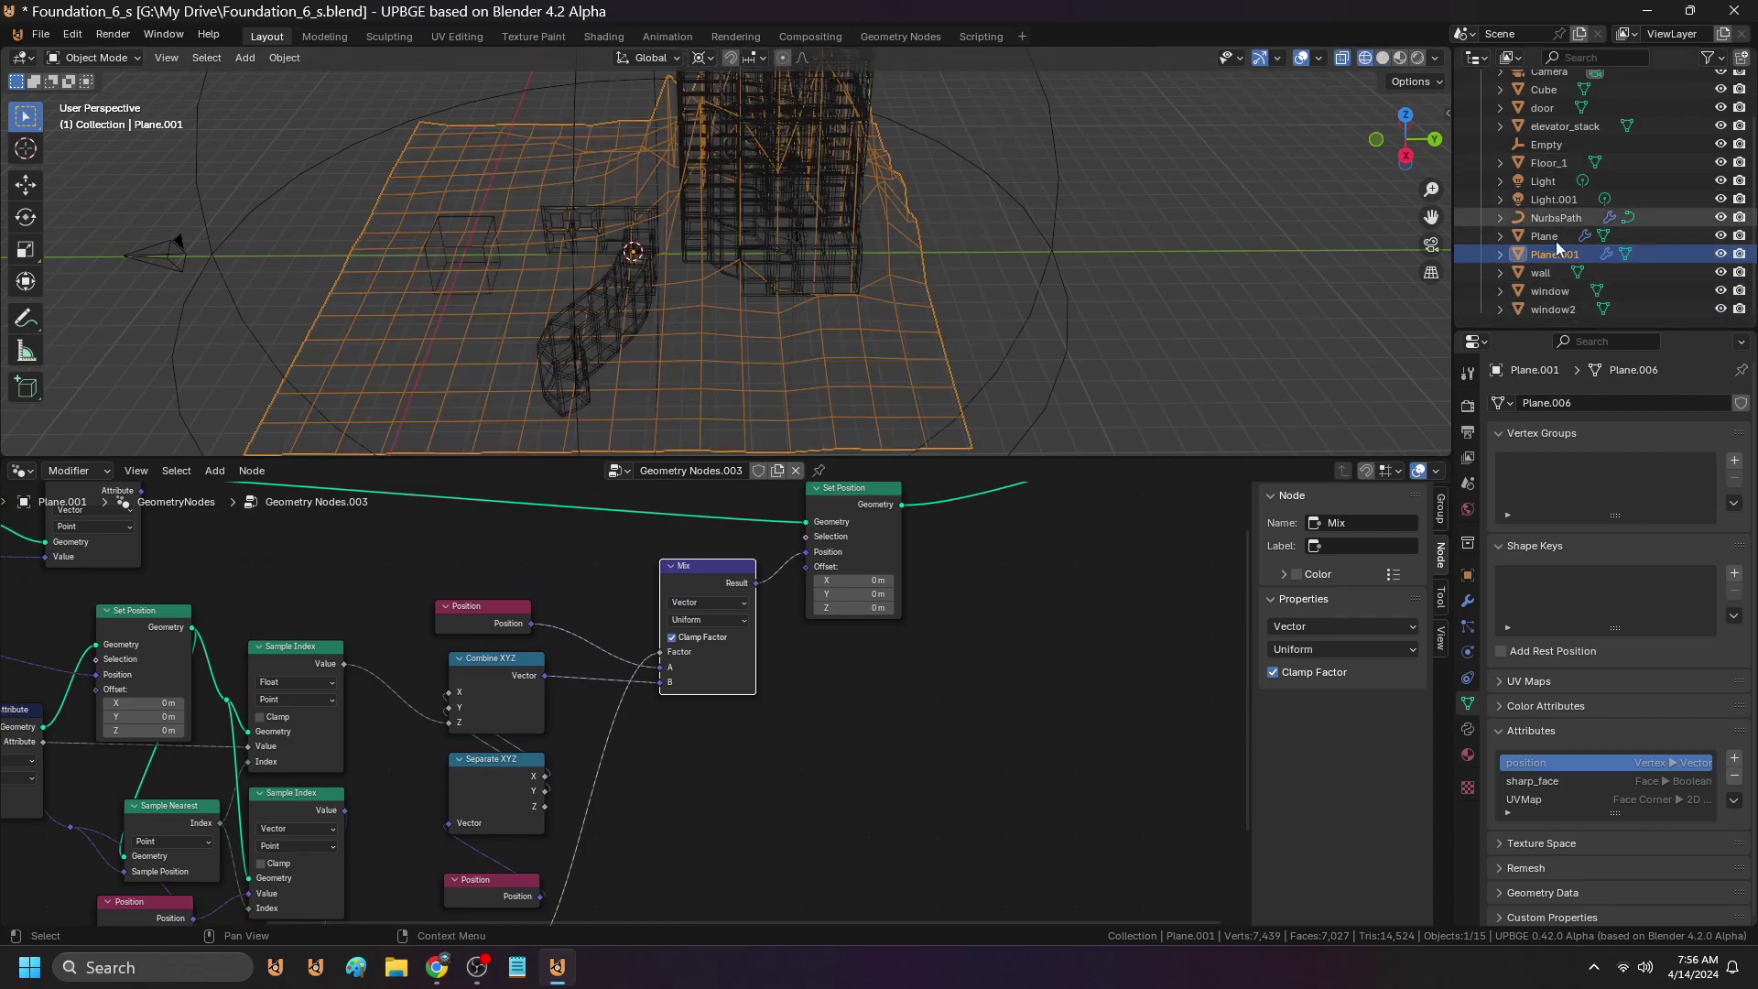
pyautogui.click(1530, 238)
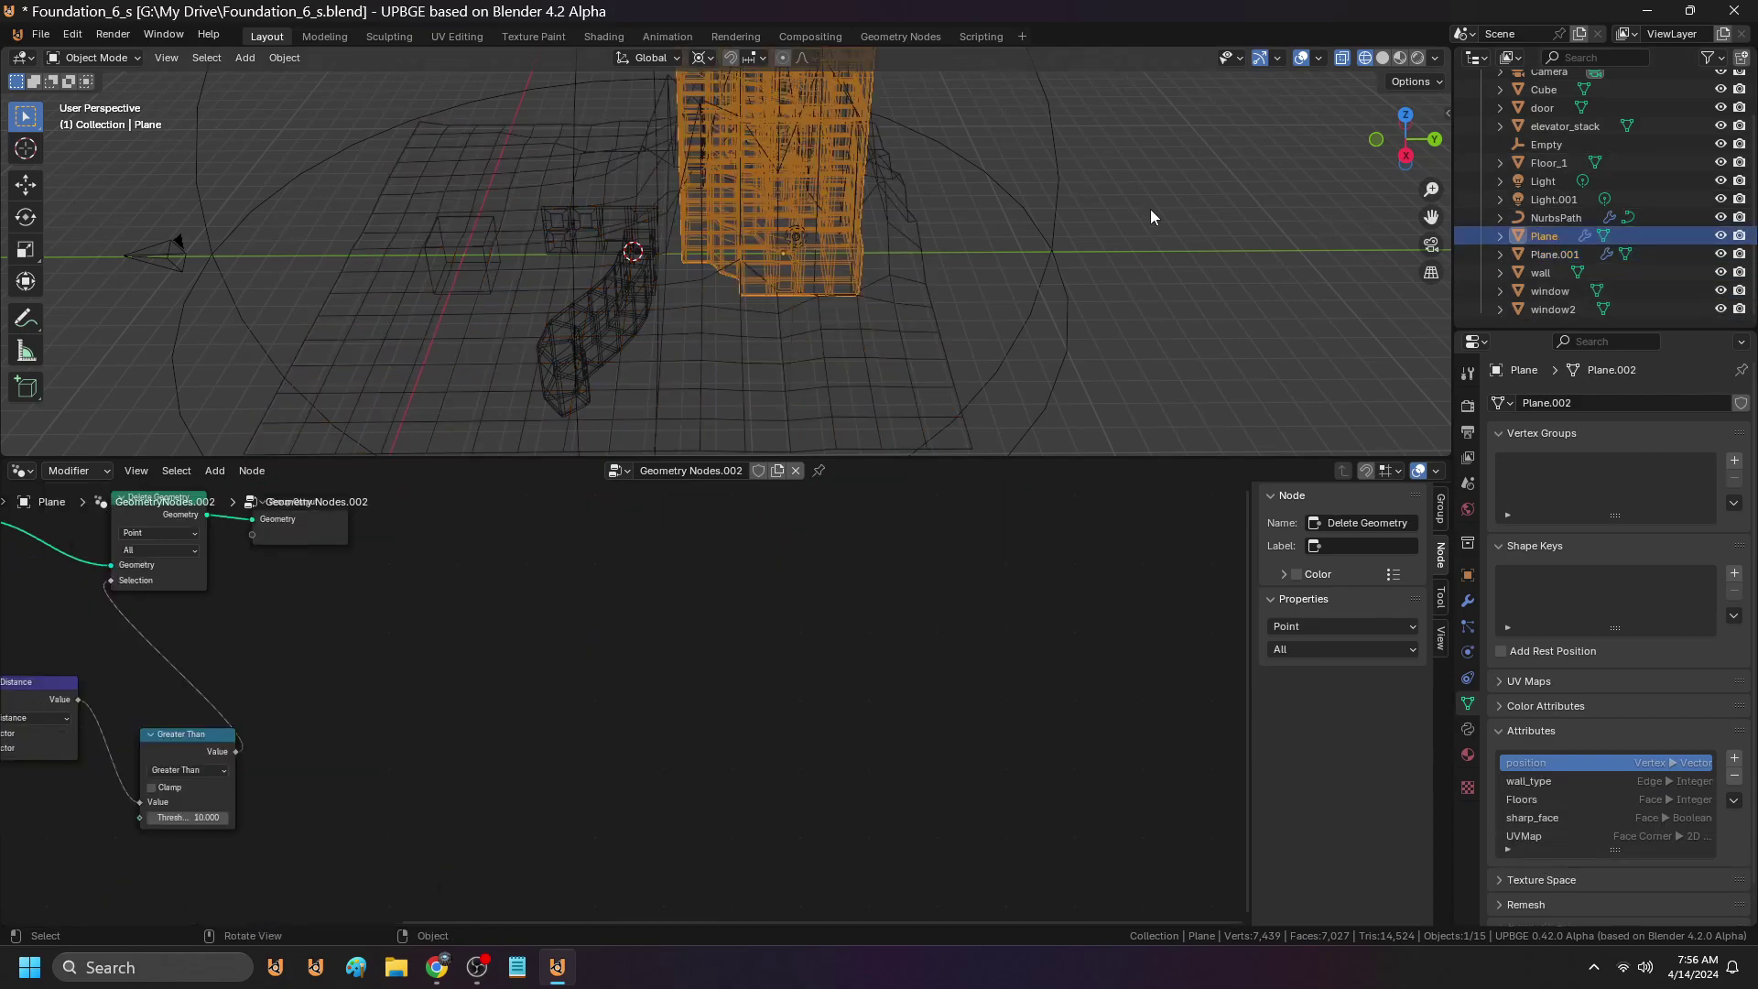
pyautogui.press('Tab')
pyautogui.press('g')
pyautogui.press('z')
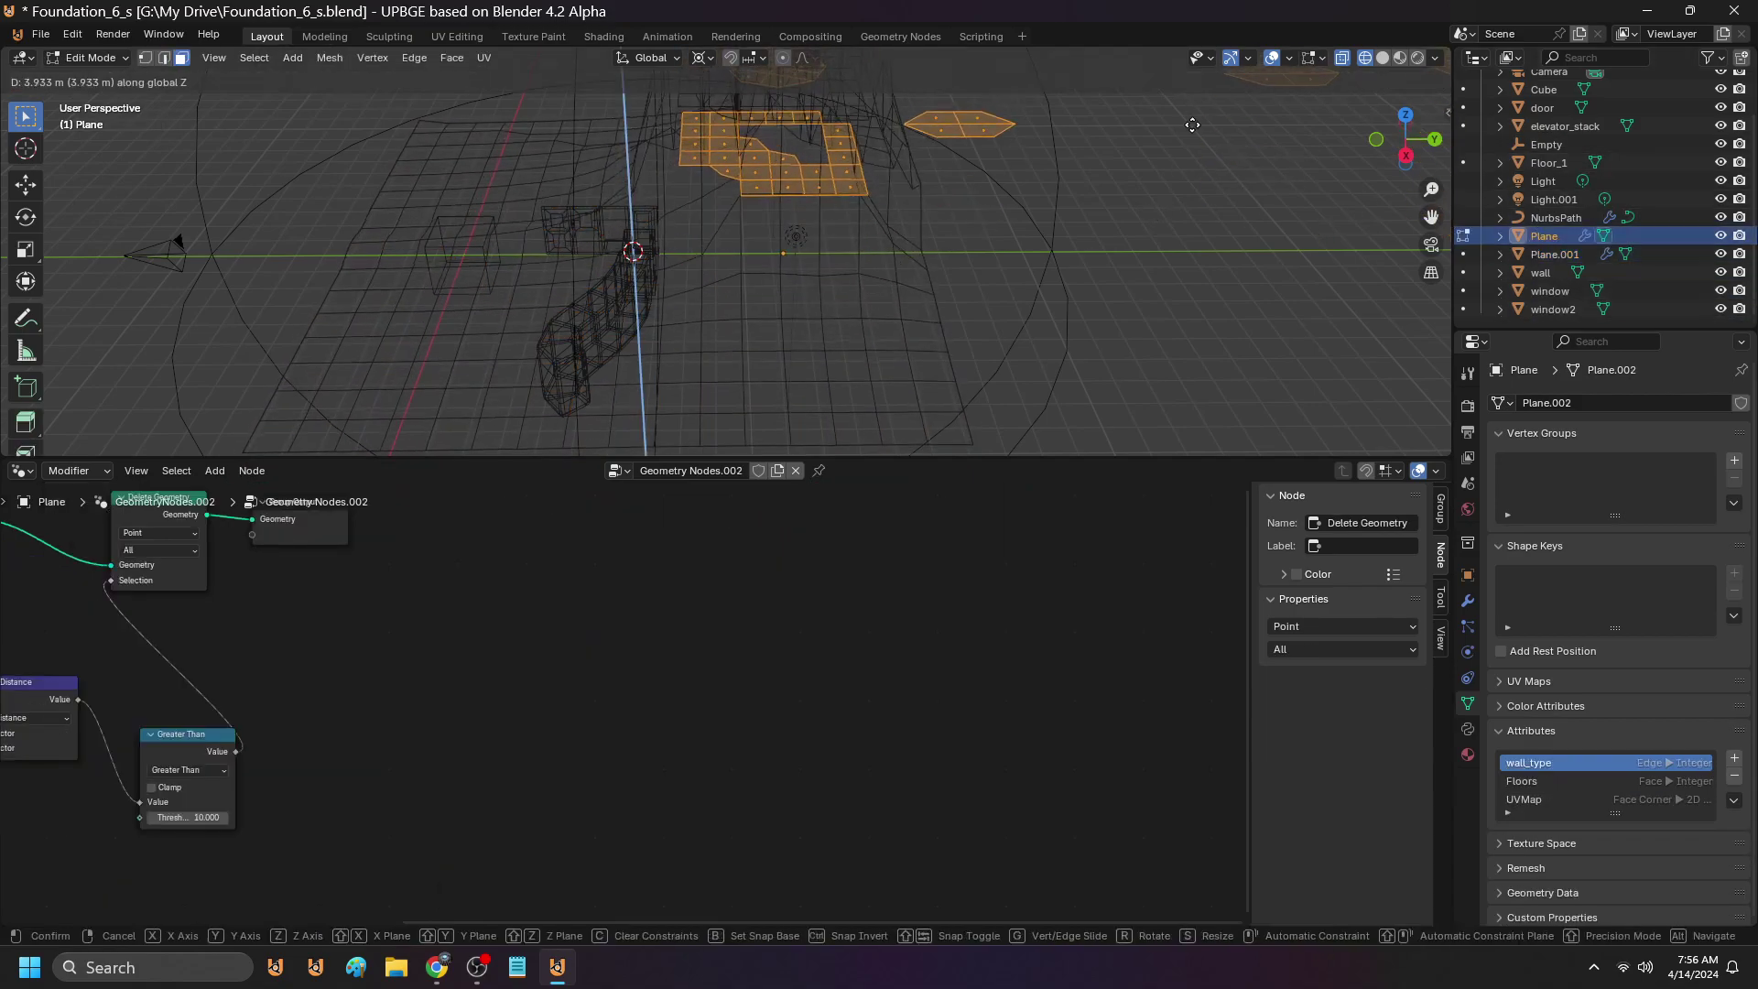
pyautogui.rightClick(1179, 229)
pyautogui.press('Tab')
pyautogui.press('z')
pyautogui.click(1015, 329)
pyautogui.click(793, 342)
pyautogui.scroll(-3, 727, 613)
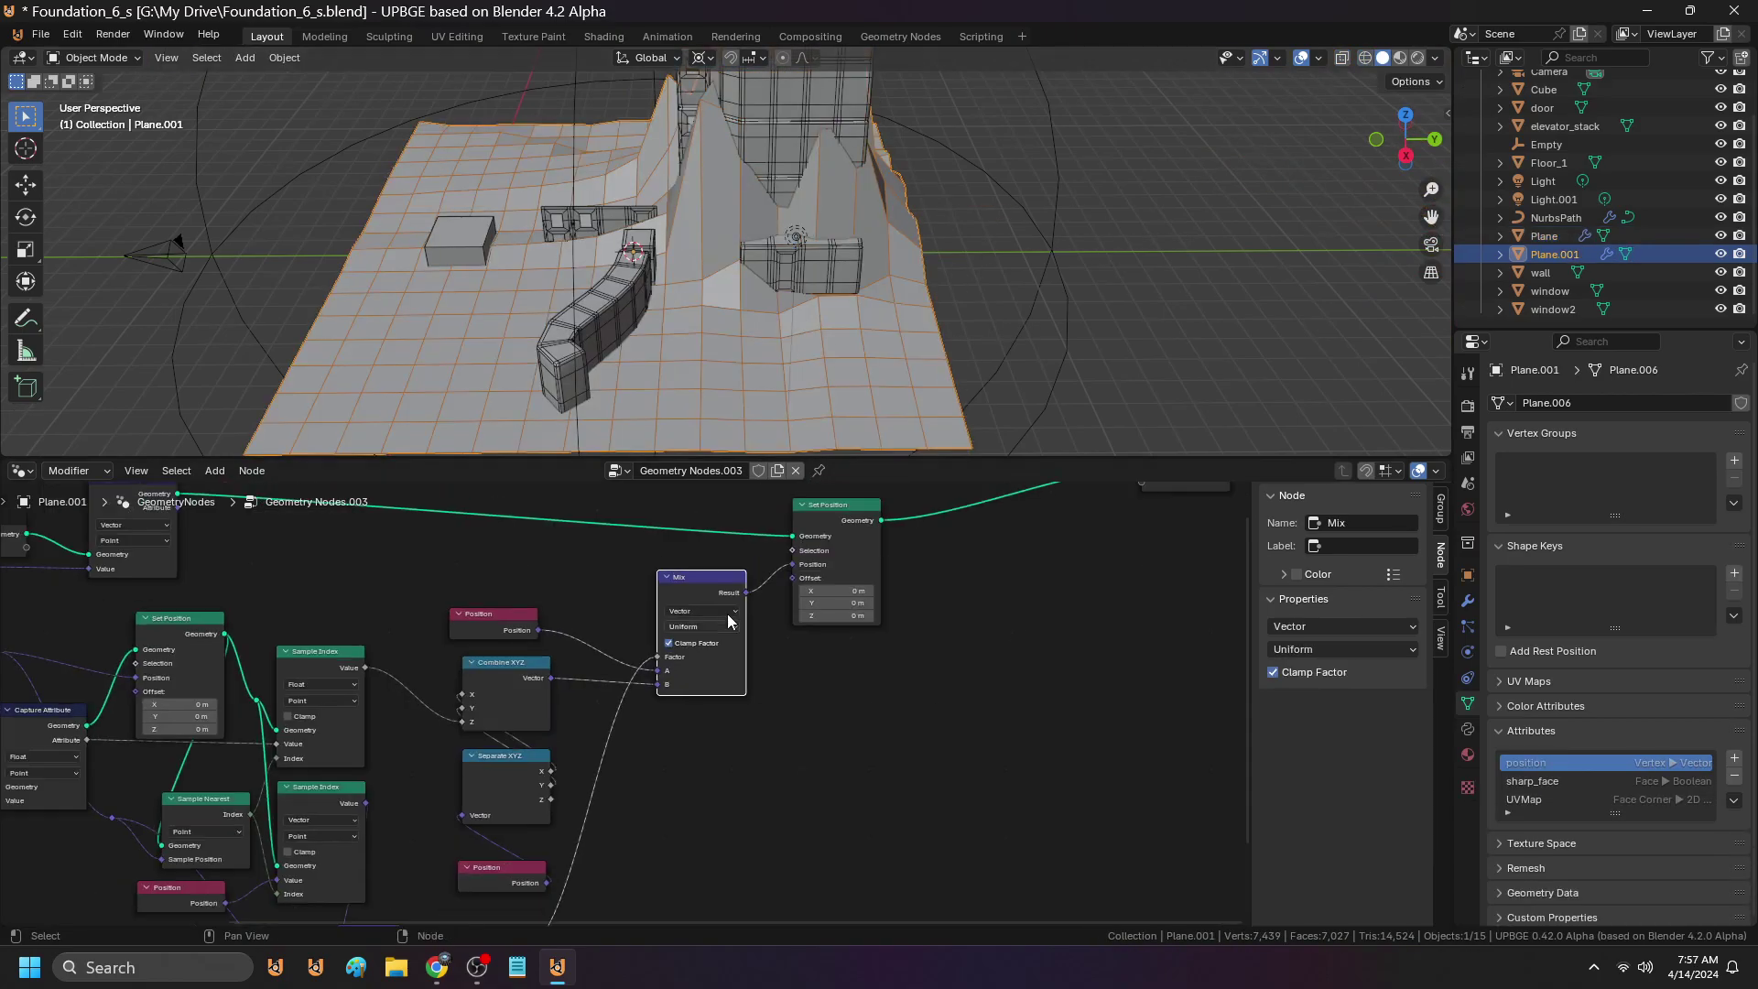
# Duplicate the Plane object in place, without offsetting the copy
pyautogui.click(1546, 235)
pyautogui.press('Tab')
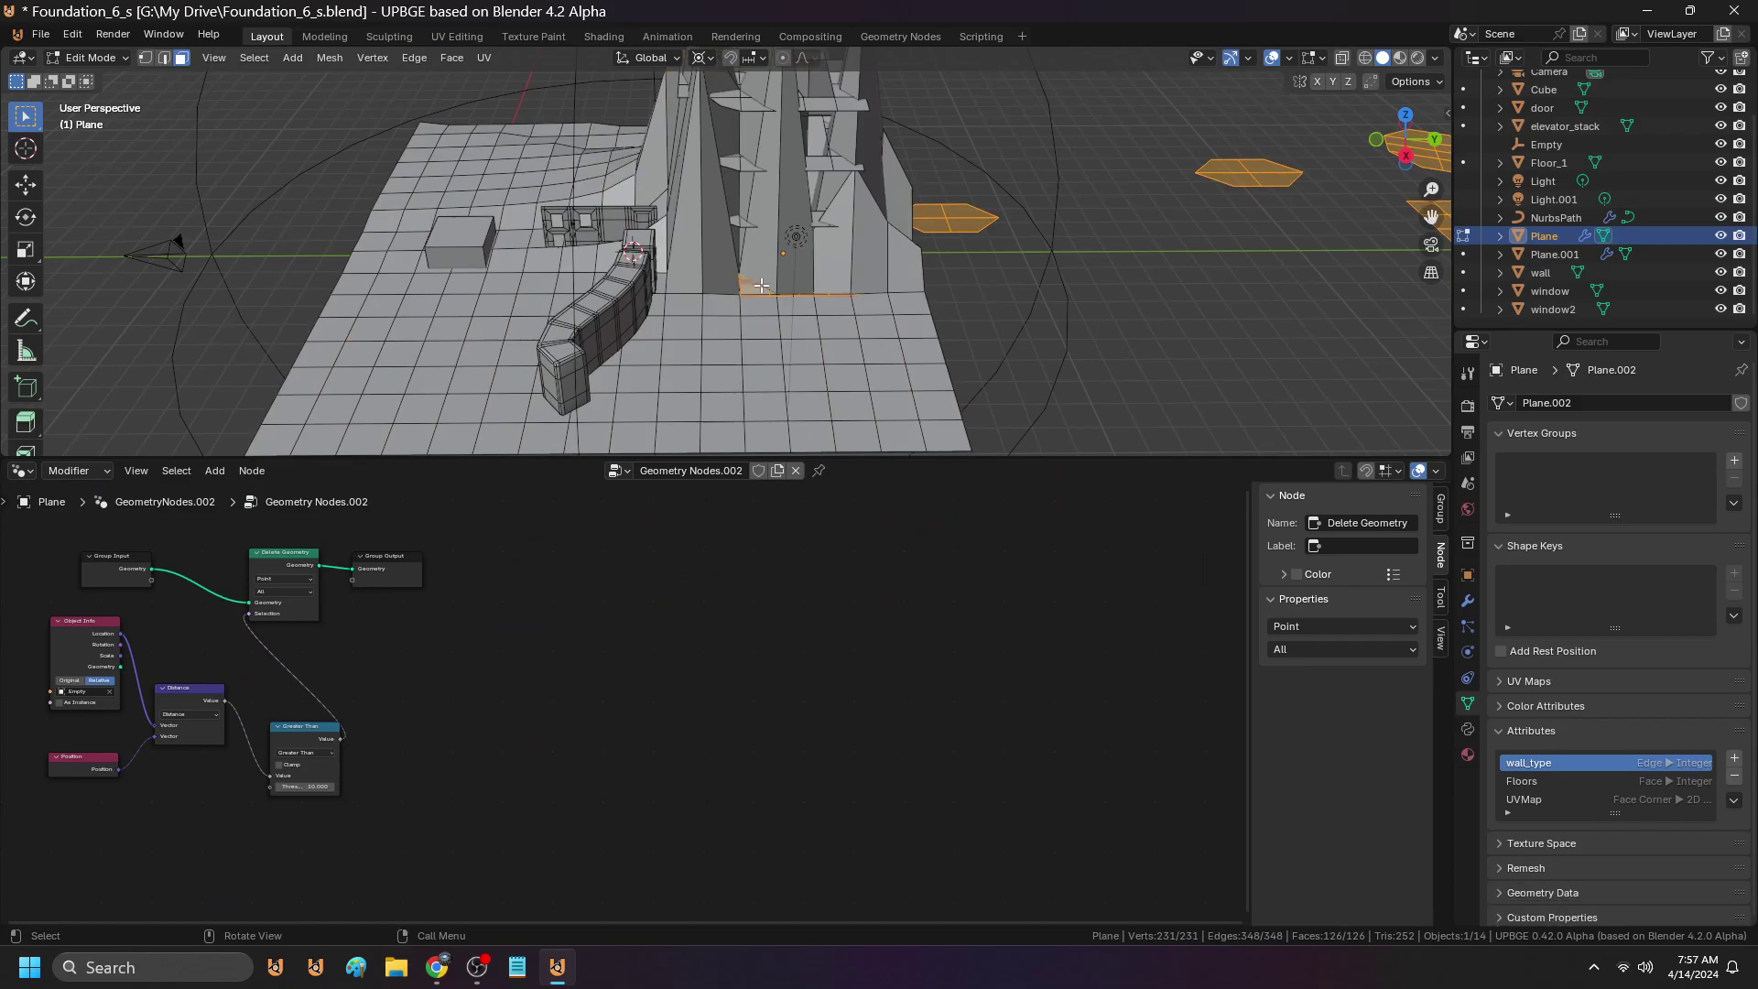
pyautogui.press('Tab')
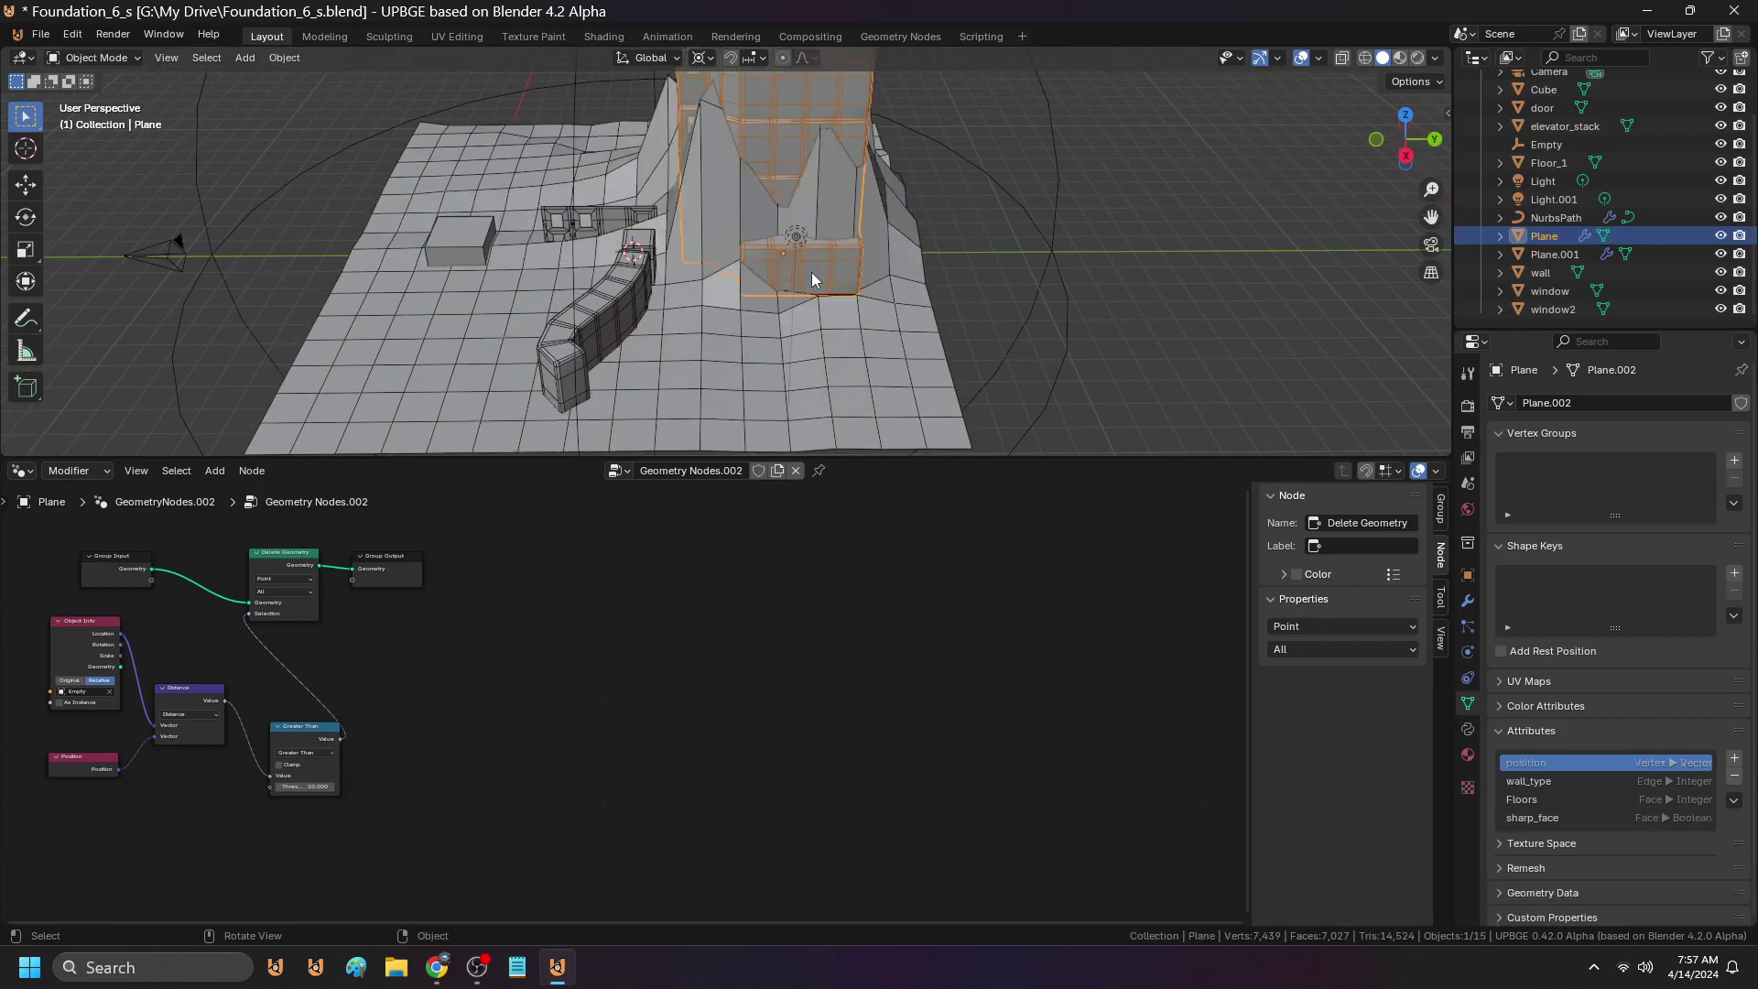
pyautogui.press('shift')
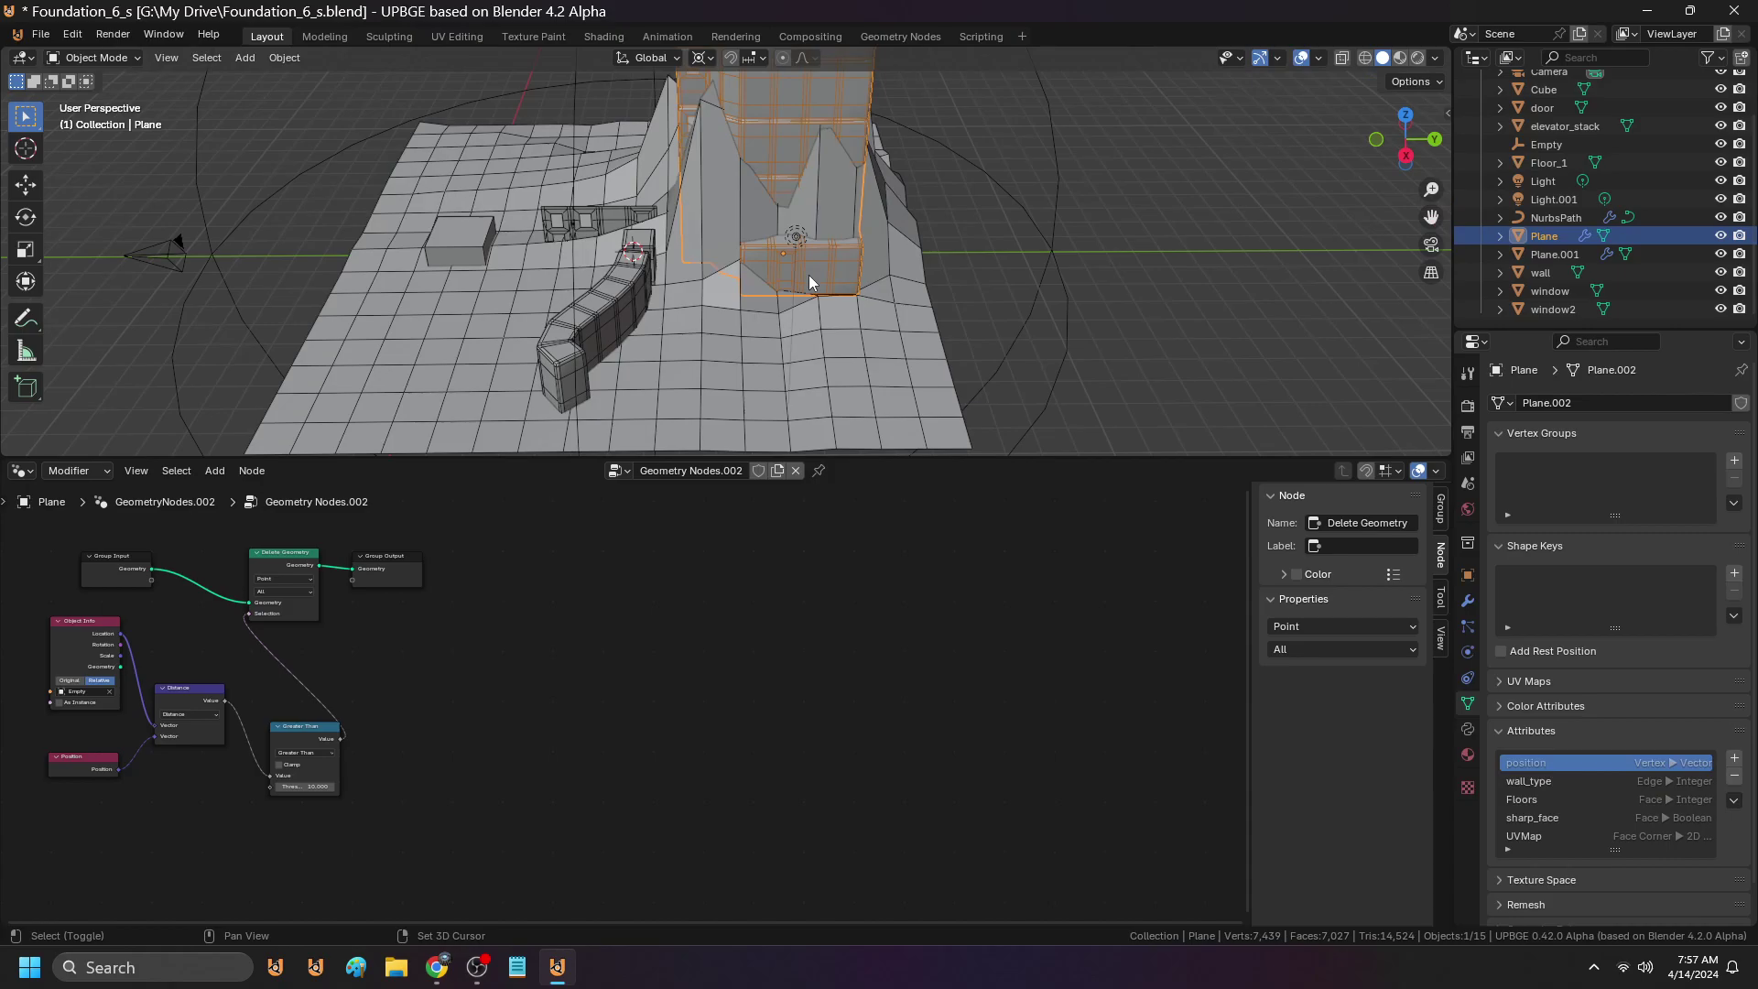
pyautogui.hotkey('shift', 'd')
pyautogui.press('Escape')
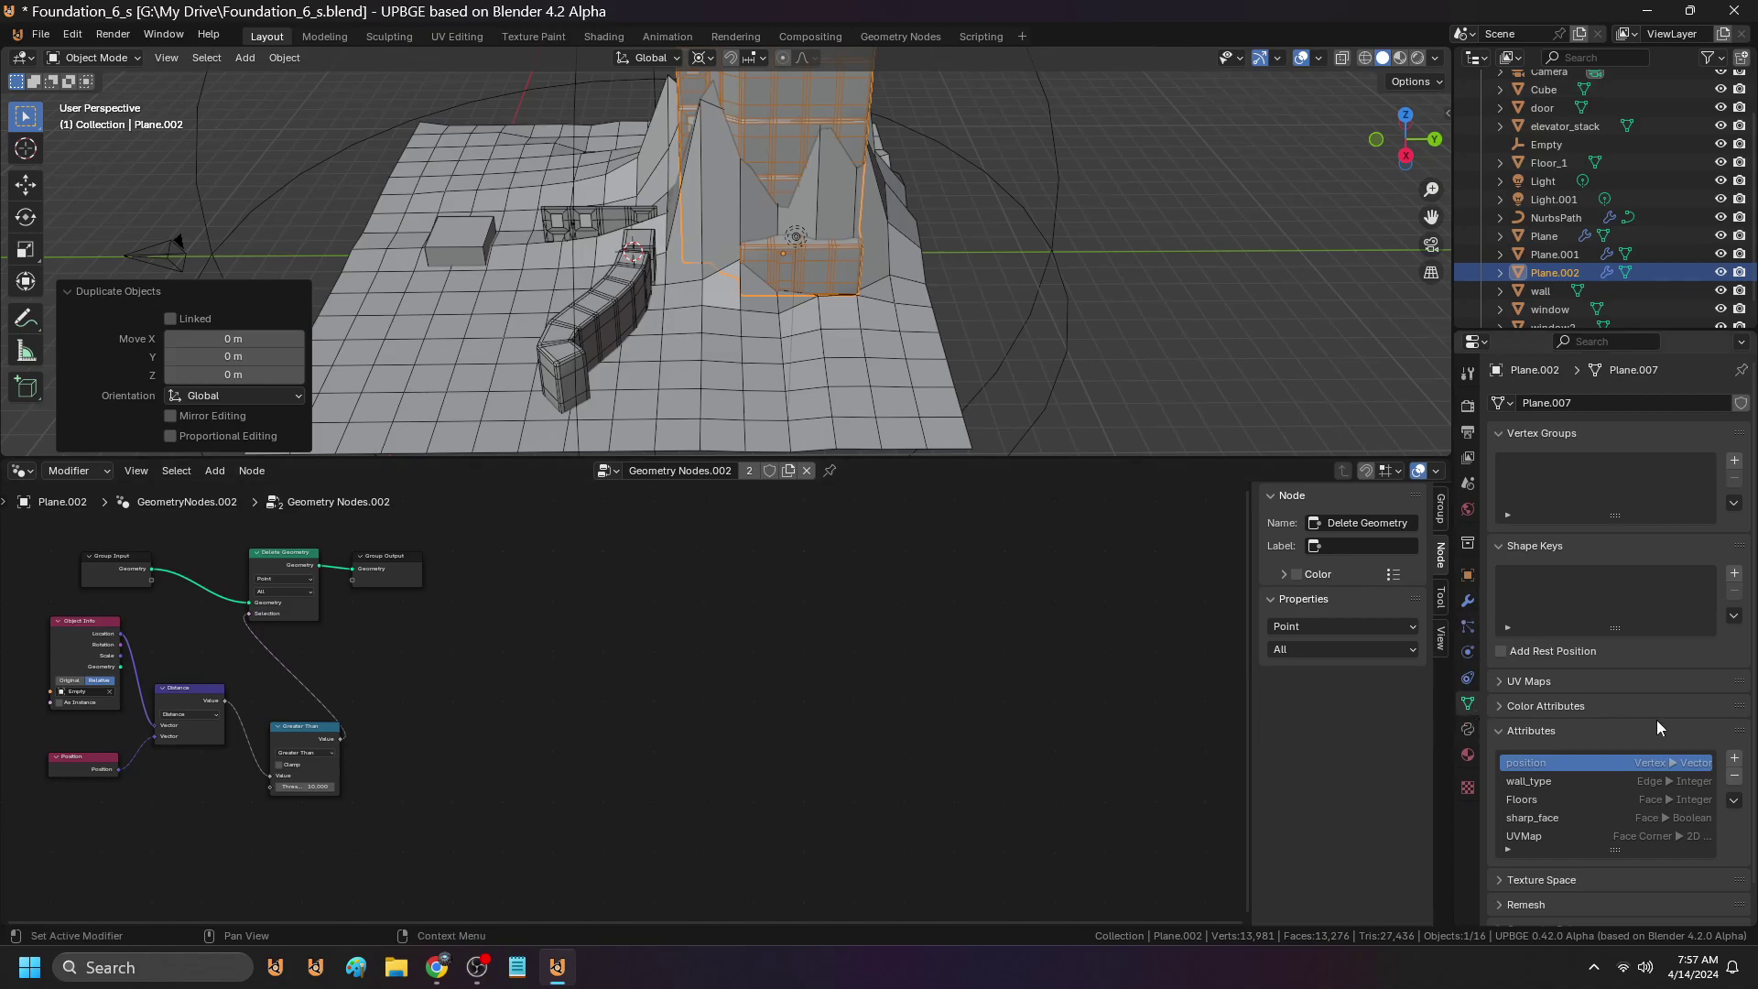
# Remove all three Geometry Nodes modifiers from the duplicated plane
pyautogui.click(1469, 600)
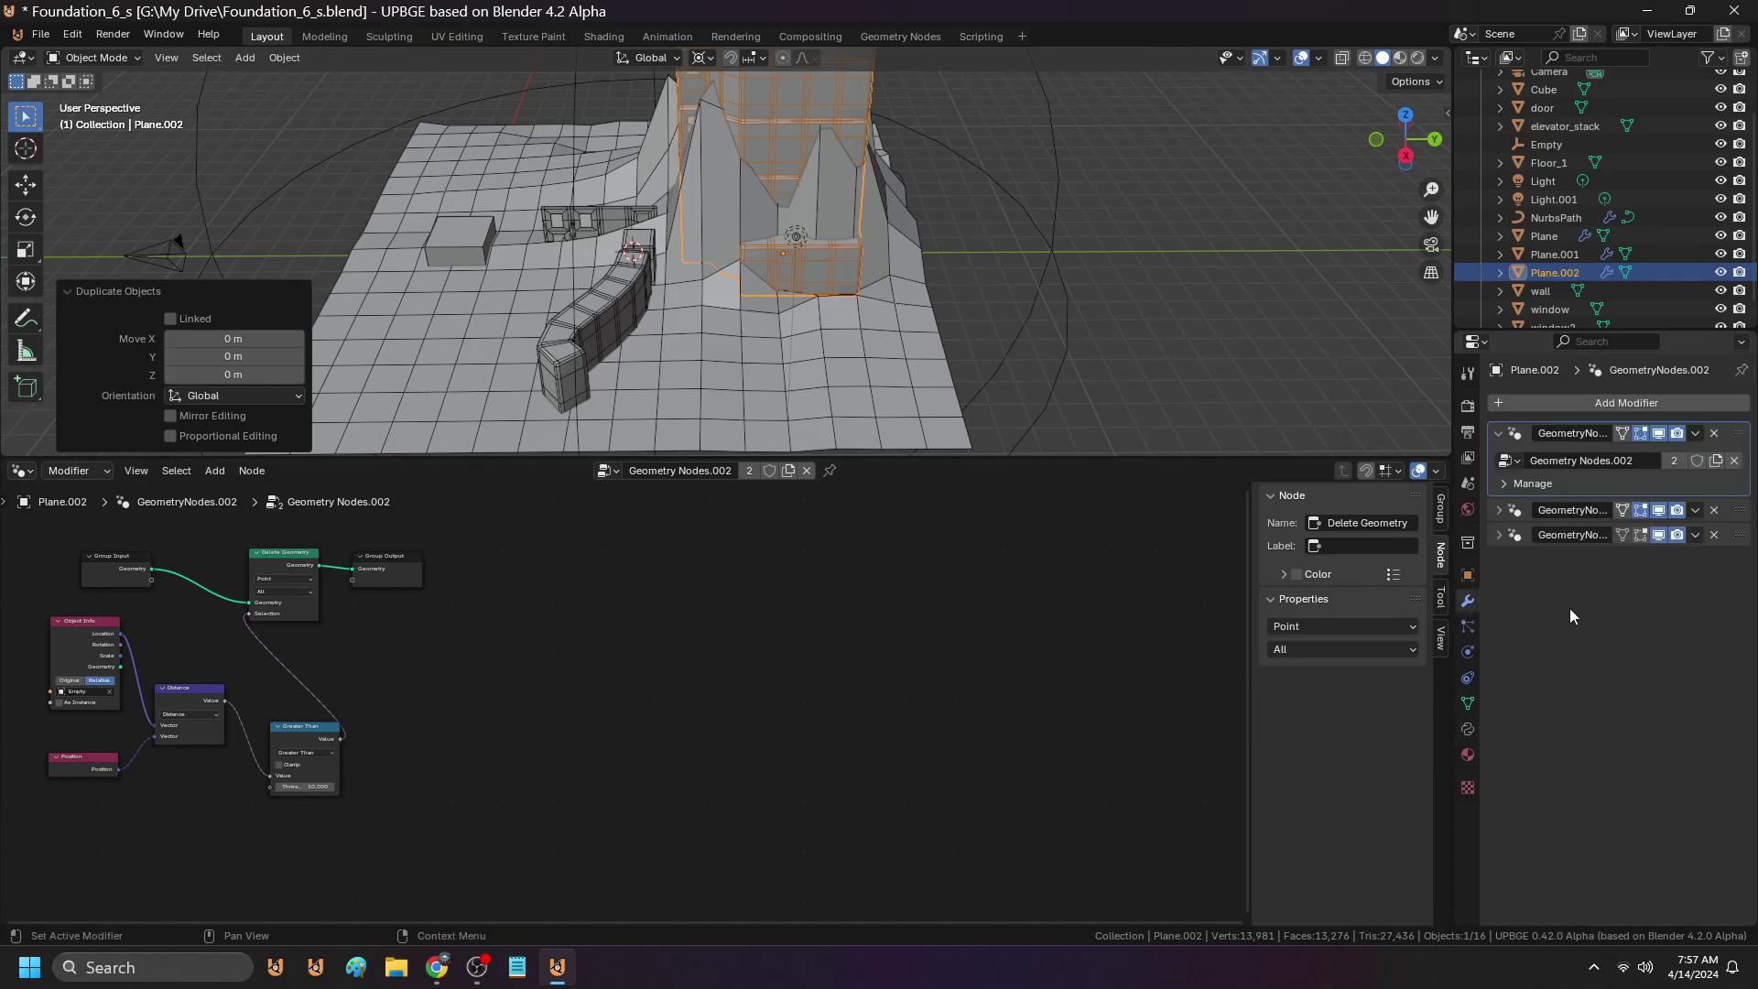
pyautogui.click(1714, 434)
pyautogui.click(1714, 434)
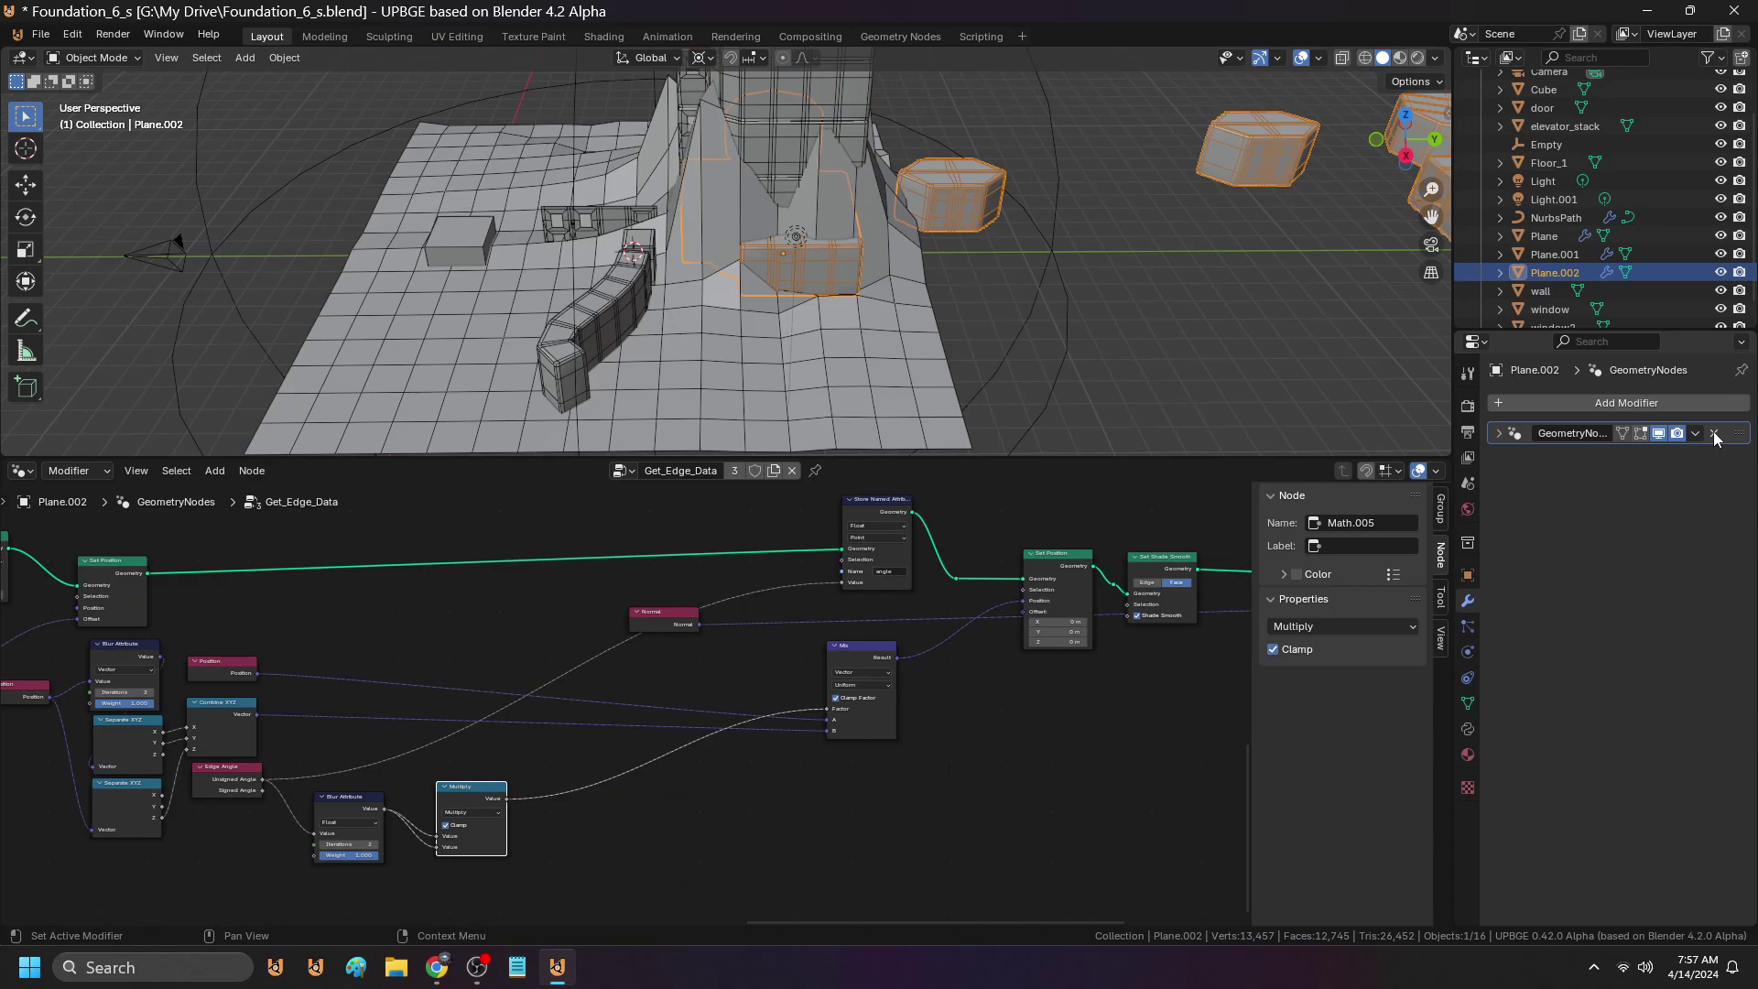
pyautogui.click(1714, 434)
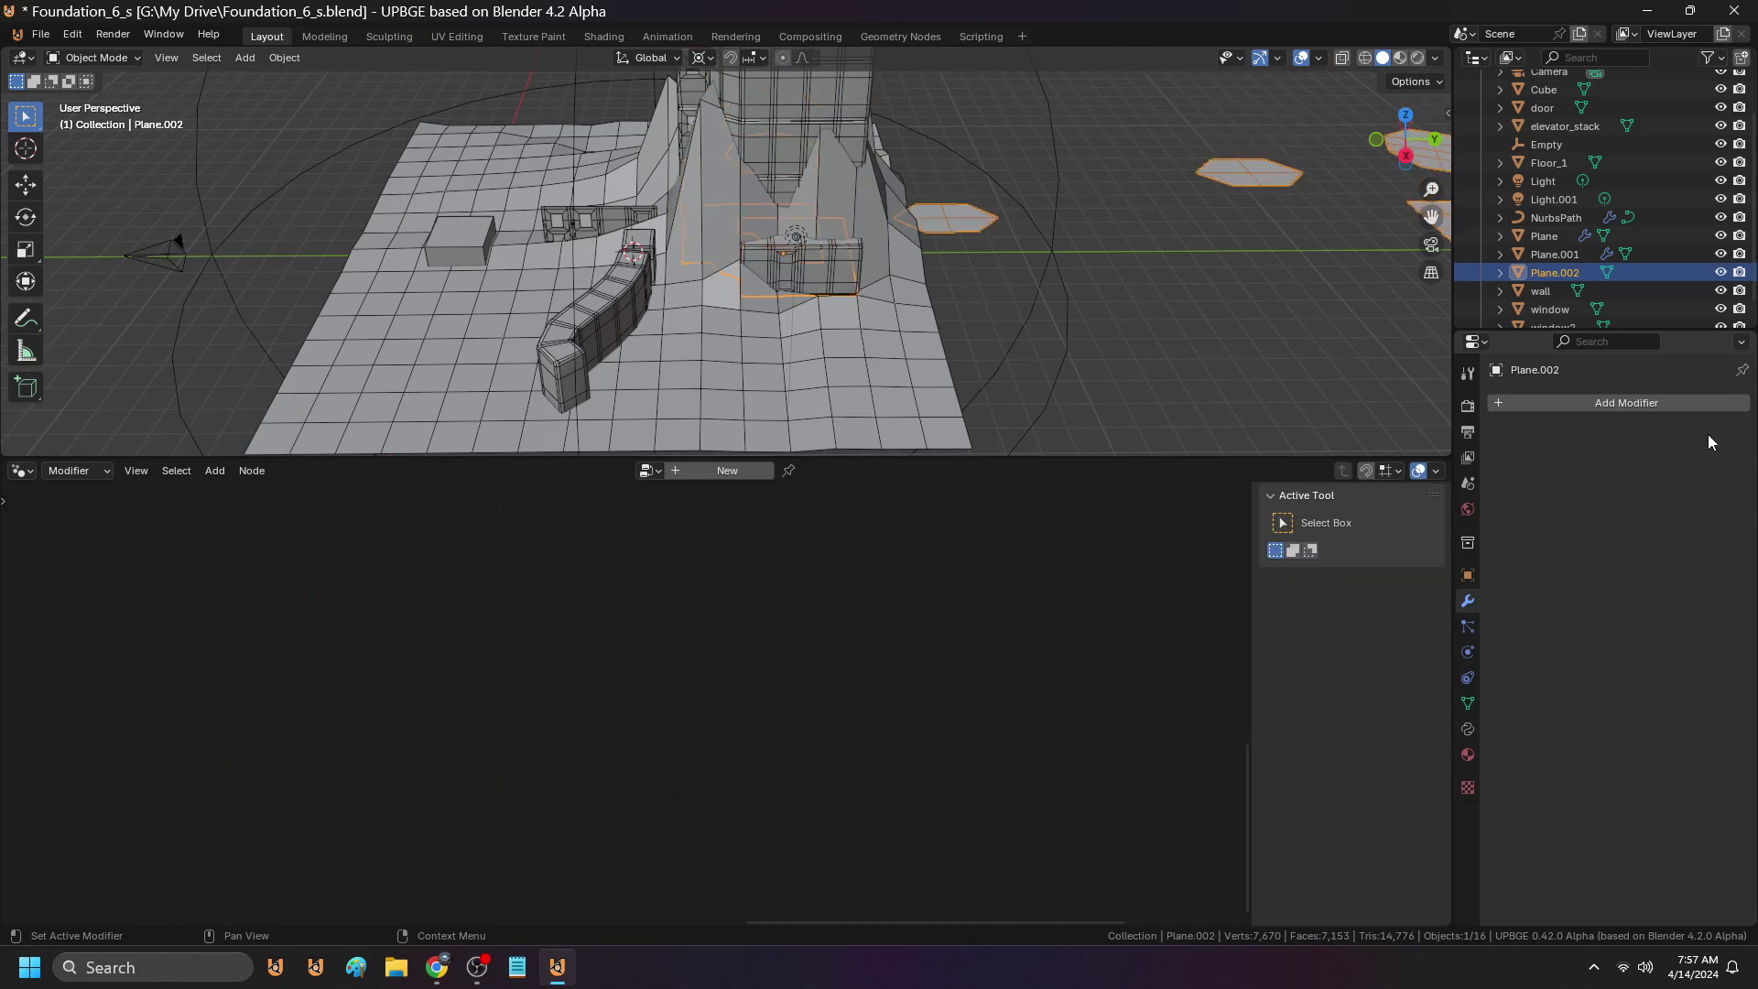
# Rename the duplicated plane to Foundations
pyautogui.doubleClick(1557, 272)
pyautogui.write('Foundations')
pyautogui.press('Return')
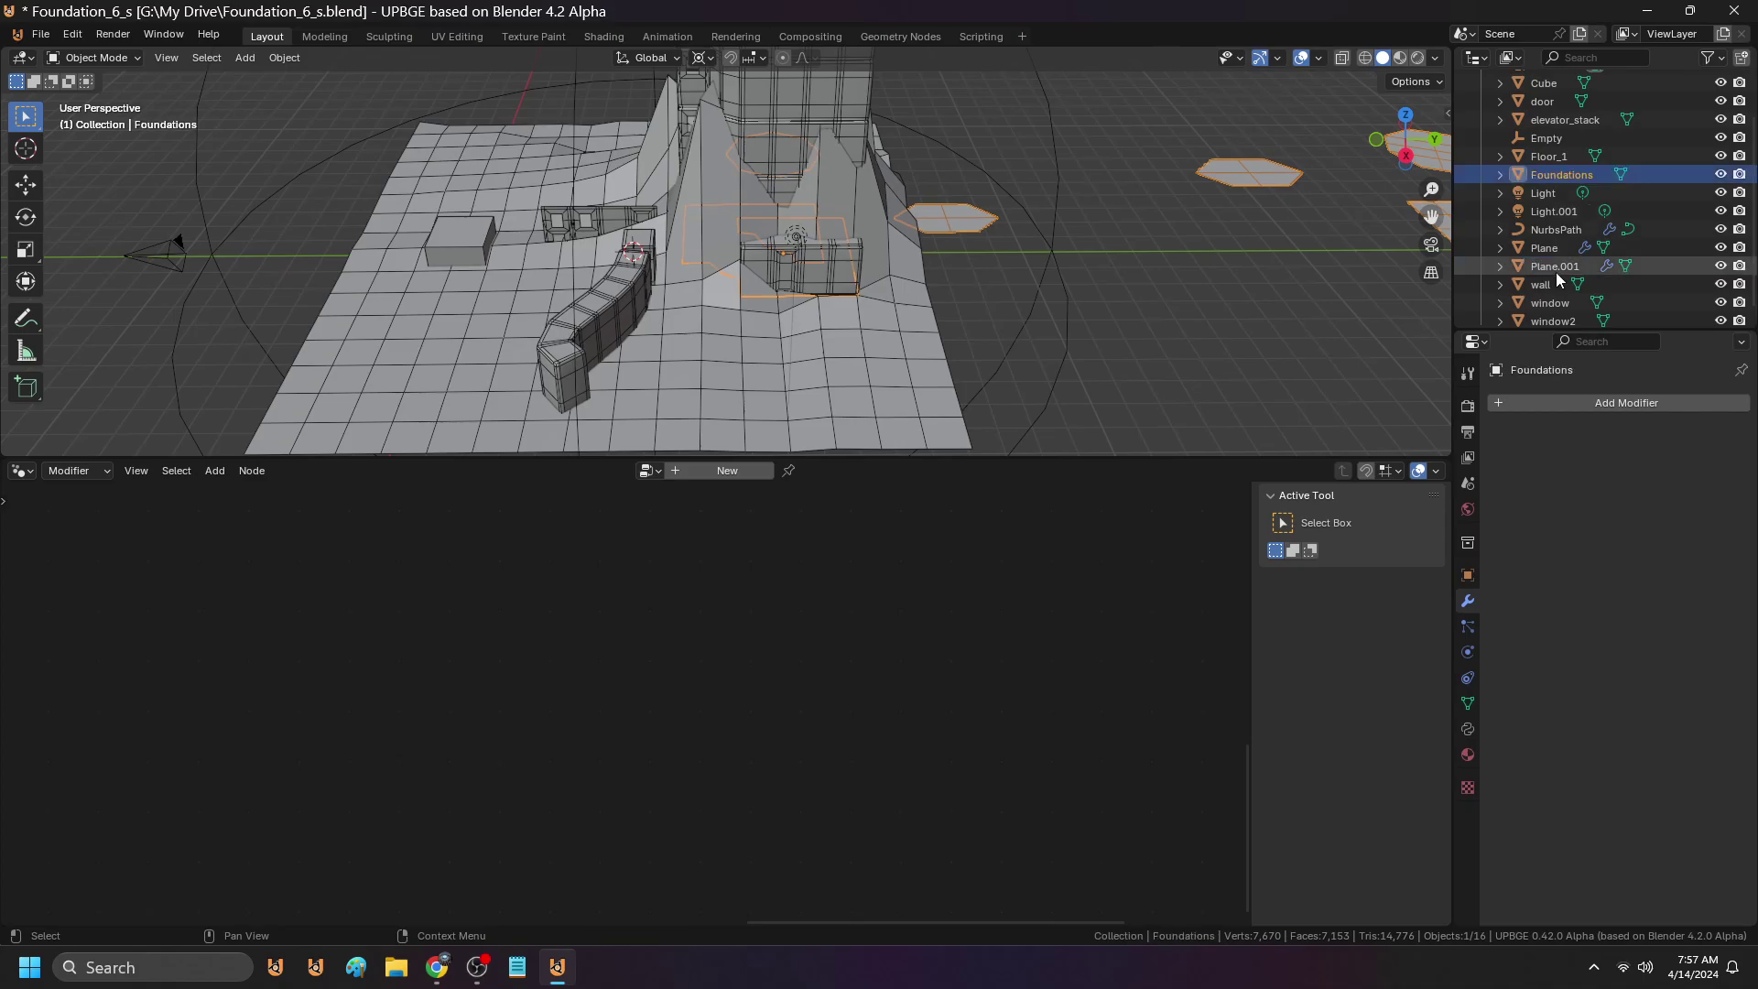
# Select the original Plane building and move its Group Input node farther away from the Delete Geometry node
pyautogui.click(757, 108)
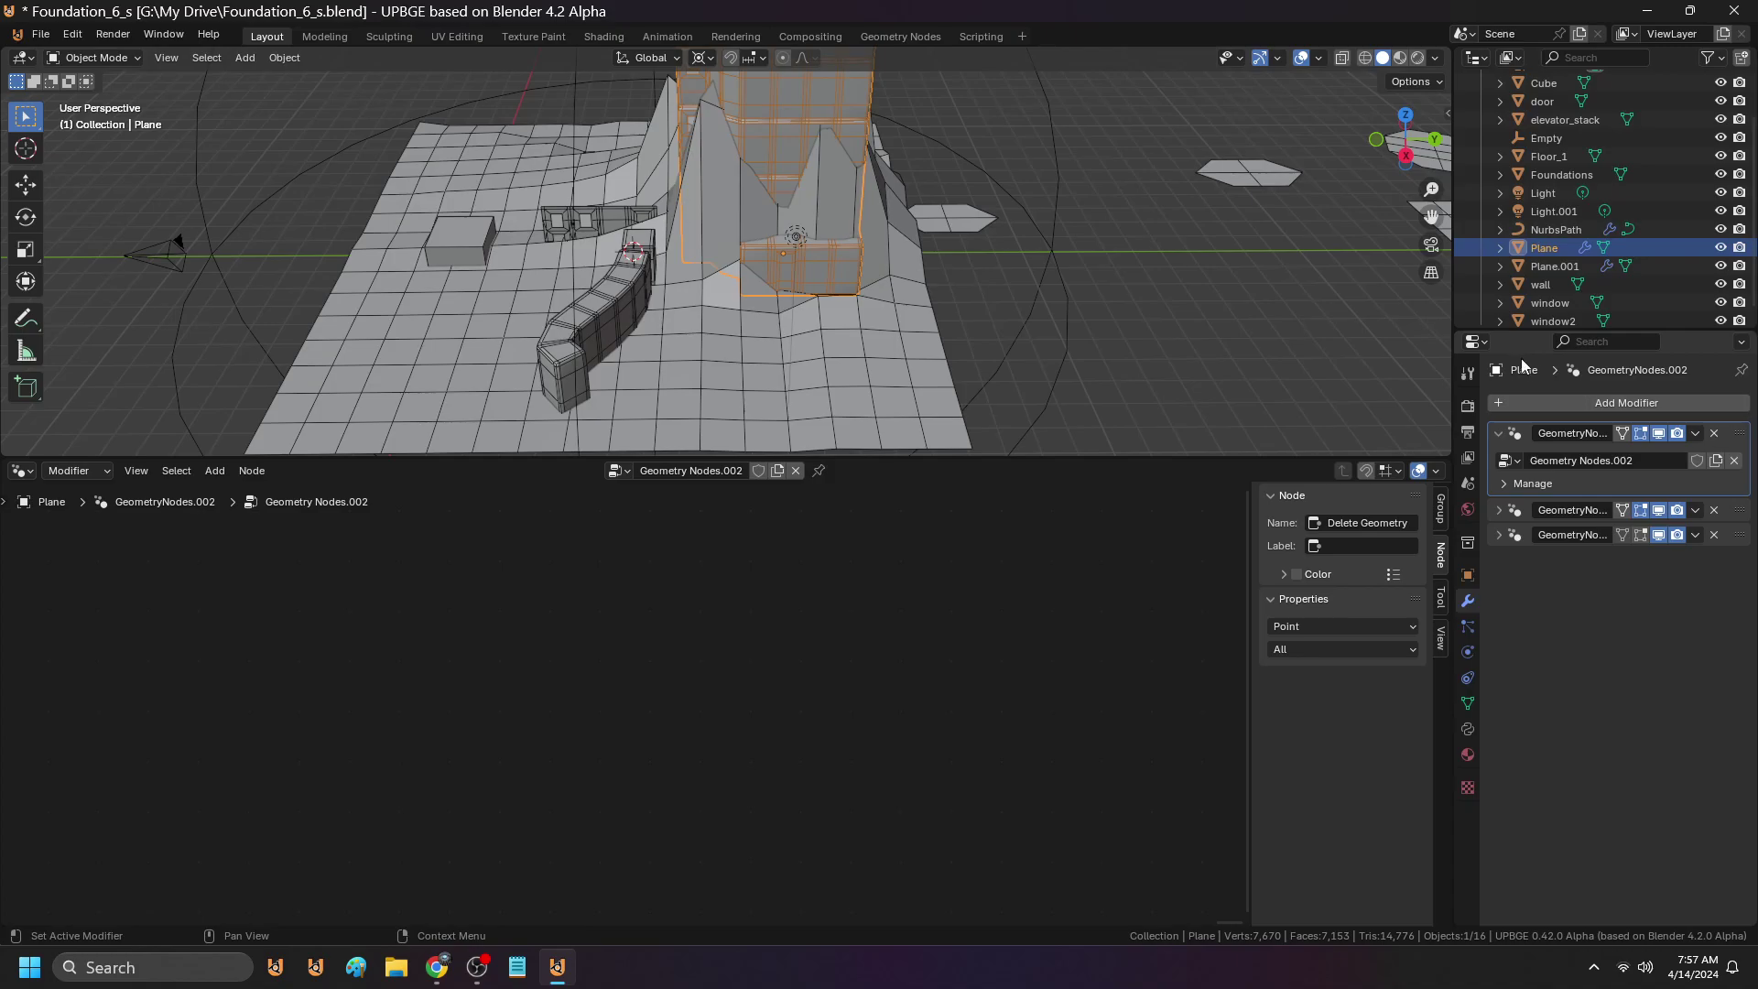
pyautogui.scroll(-5, 212, 588)
pyautogui.moveTo(169, 688); pyautogui.dragTo(492, 654, button='middle')
pyautogui.scroll(11, 493, 653)
pyautogui.moveTo(249, 648); pyautogui.dragTo(746, 760, button='middle')
pyautogui.scroll(6, 754, 753)
pyautogui.scroll(11, 754, 752)
pyautogui.moveTo(766, 702); pyautogui.dragTo(294, 662)
# Duplicate the Object Info node and place the copy below Group Input
pyautogui.scroll(-3, 584, 757)
pyautogui.click(657, 787)
pyautogui.hotkey('shift', 'd')
pyautogui.click(412, 738)
pyautogui.scroll(2, 422, 819)
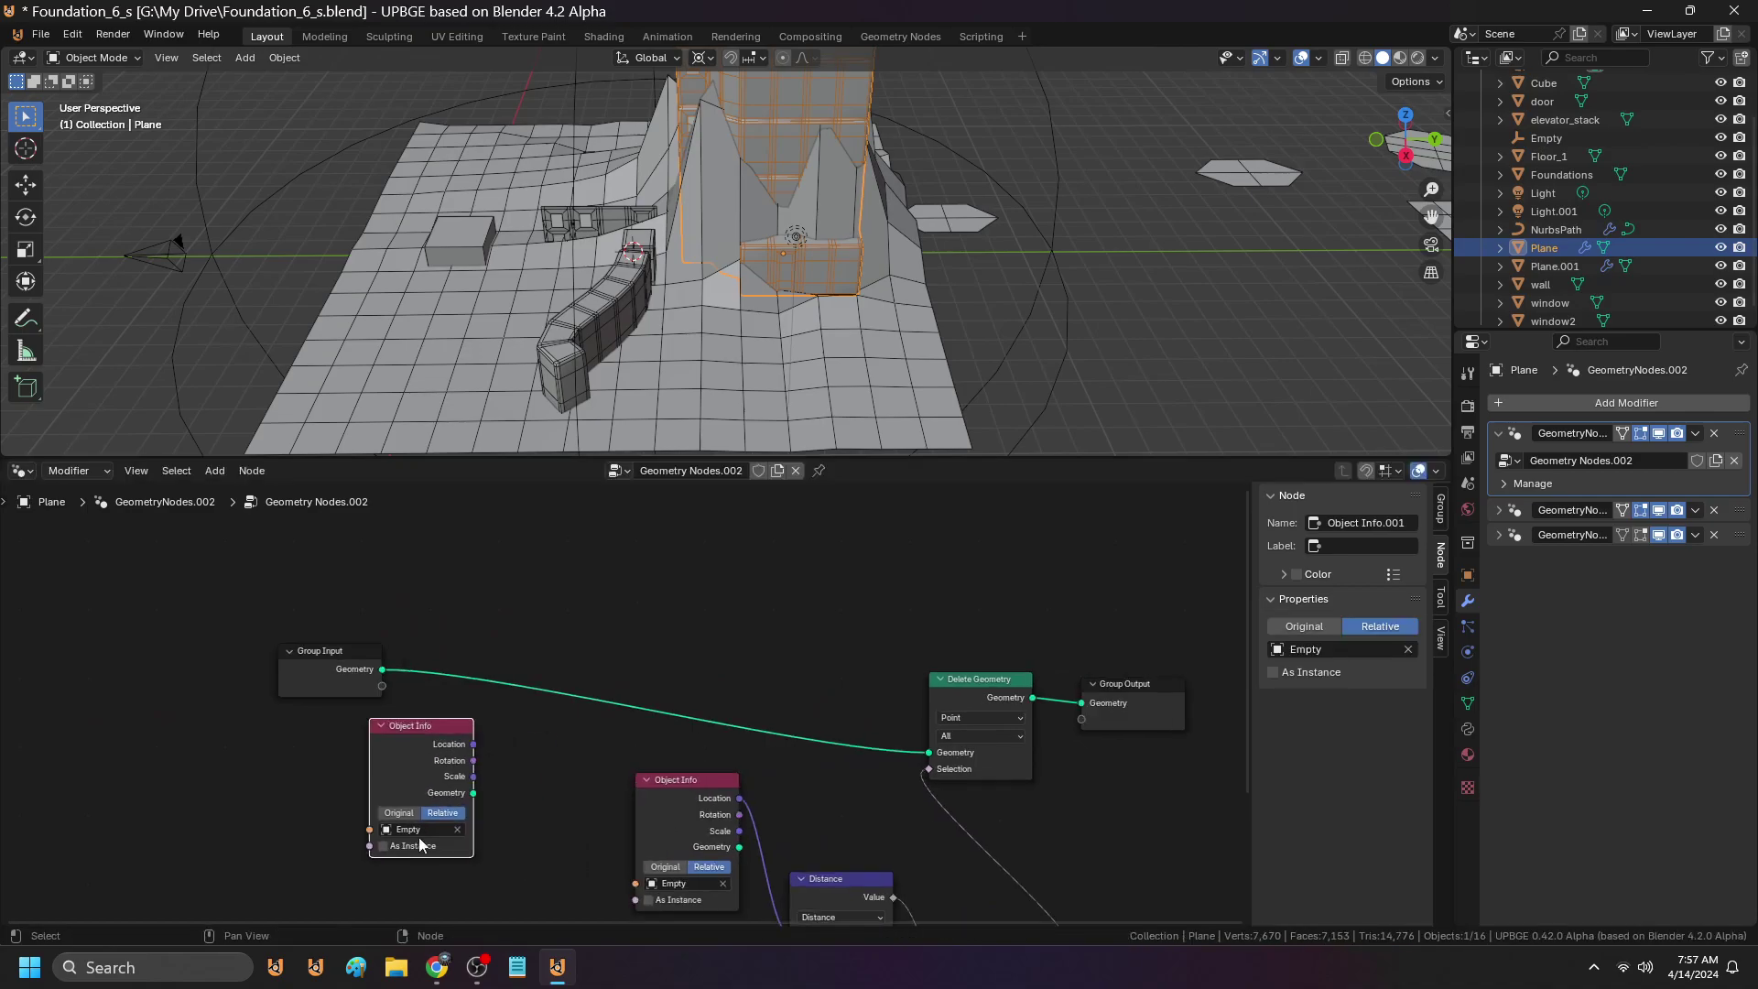
# Set the duplicated Object Info node's object to Foundations and connect its Geometry output to the Delete Geometry node
pyautogui.click(420, 838)
pyautogui.write('f')
pyautogui.click(427, 691)
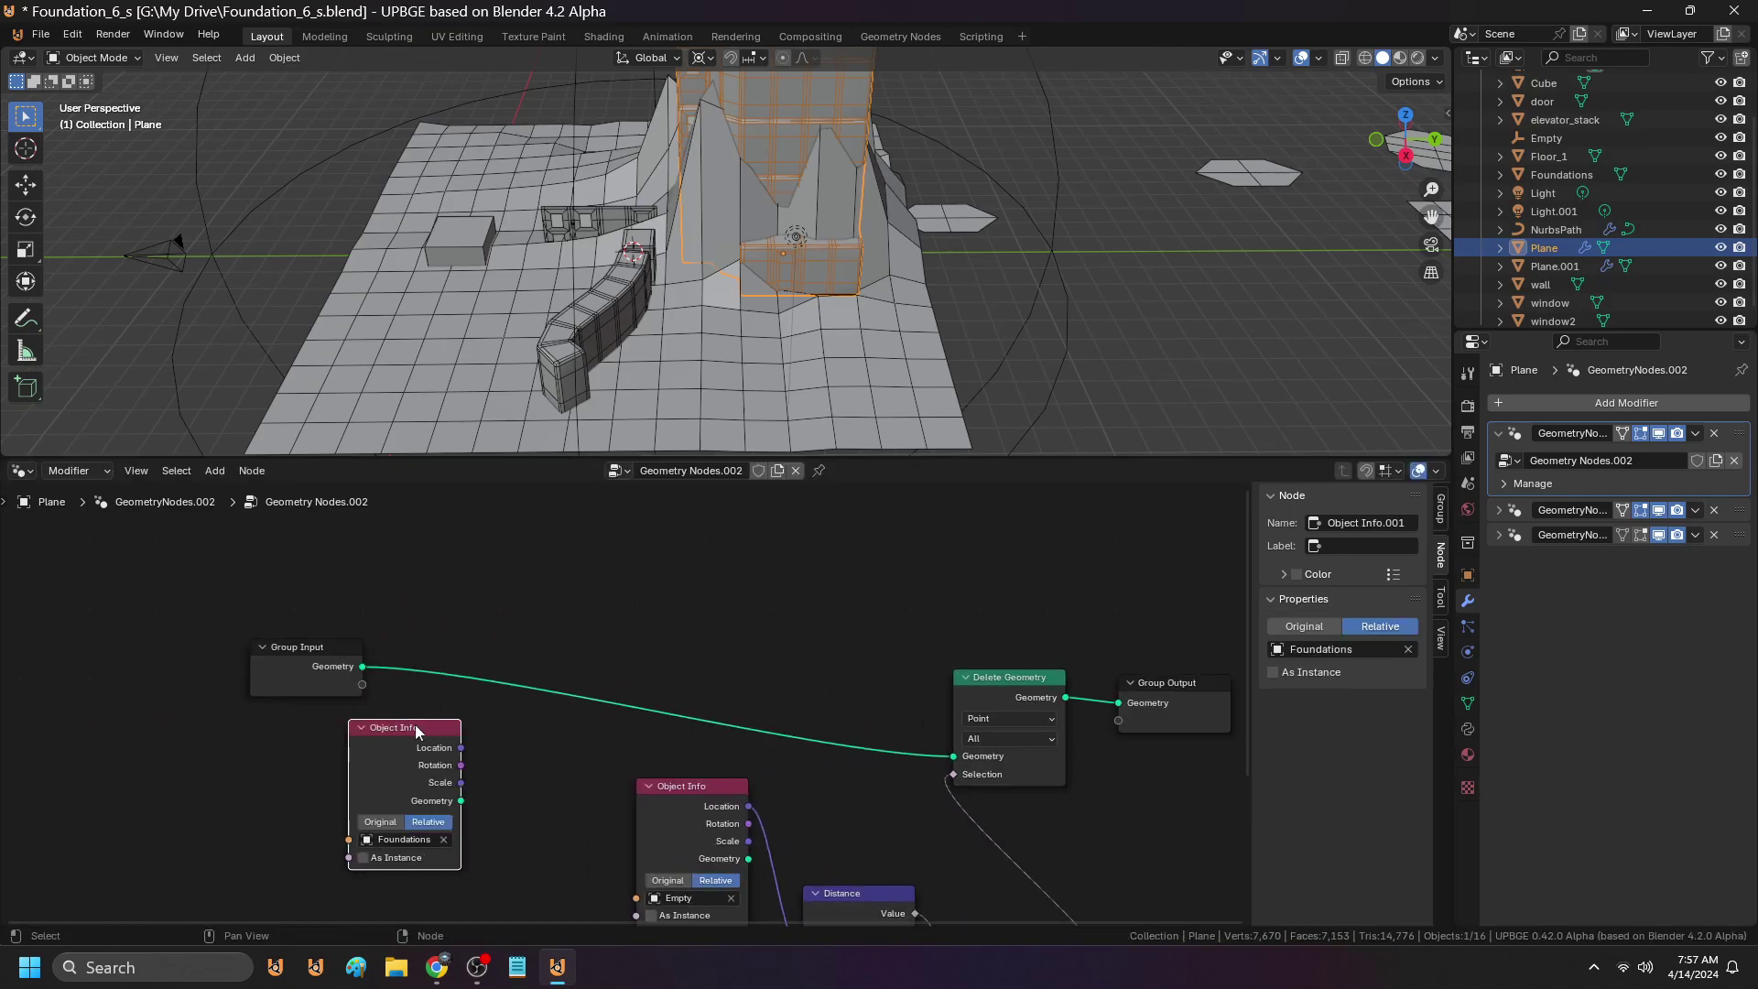
pyautogui.moveTo(461, 802); pyautogui.dragTo(953, 756)
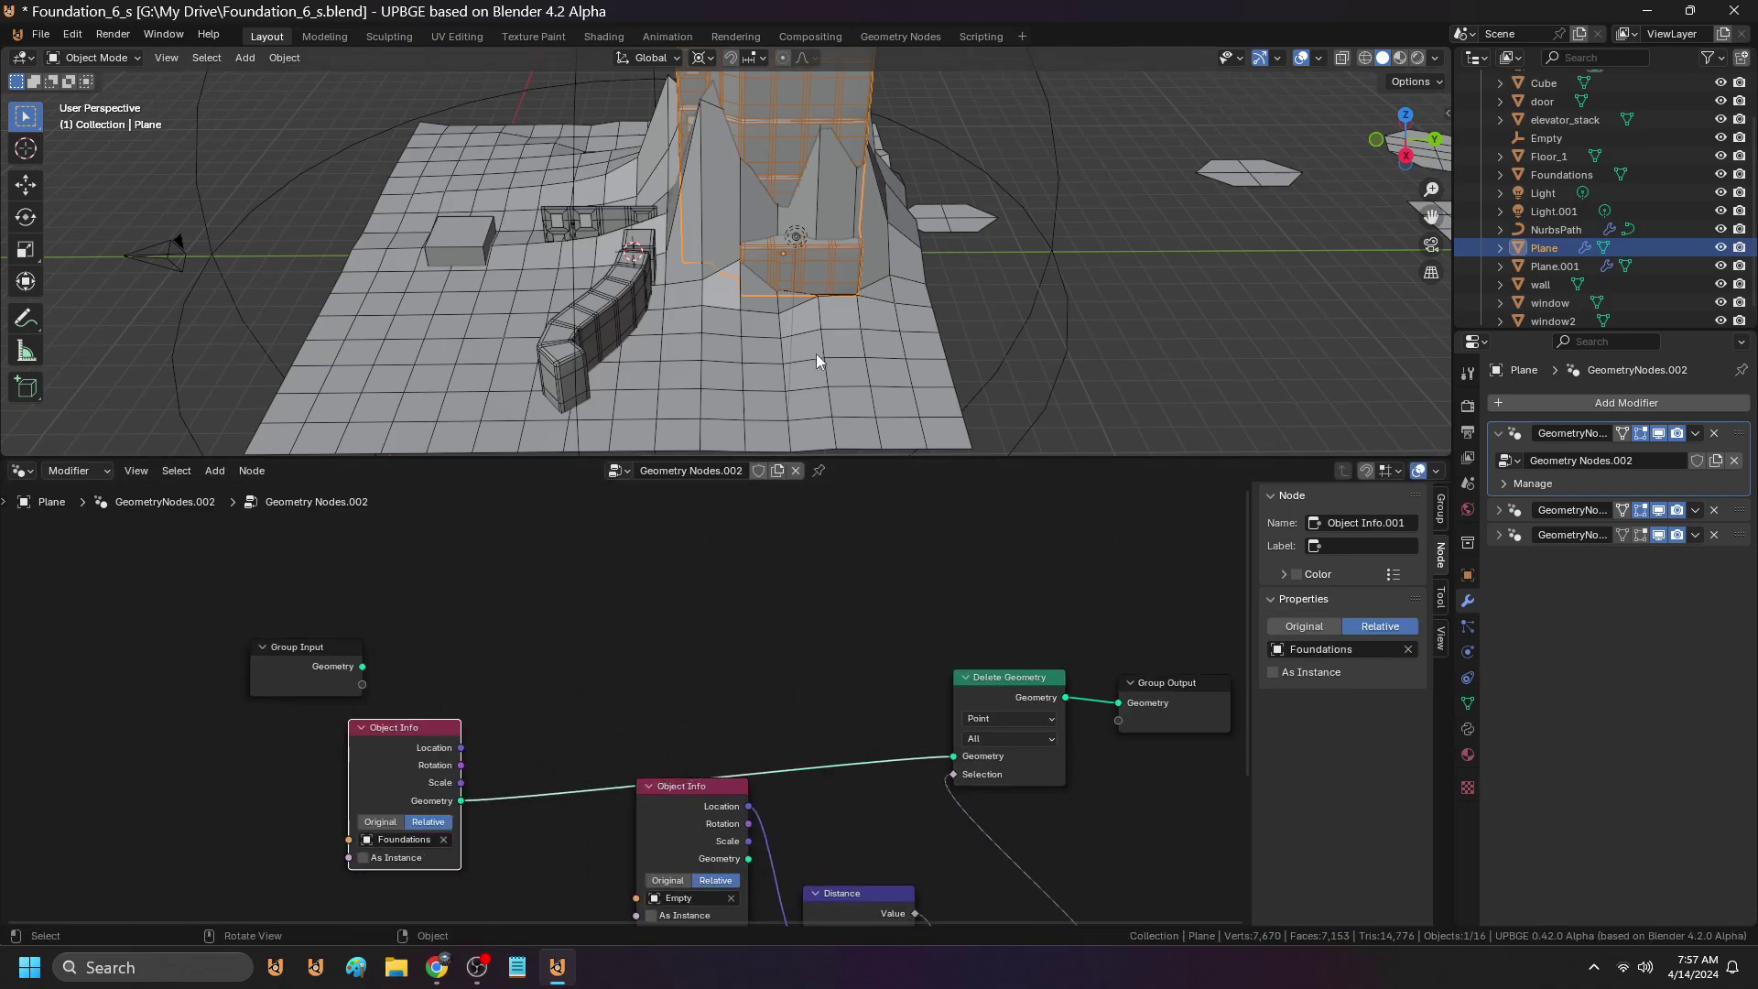
# Select the ground plane and change the object in its Object Info node to Foundations
pyautogui.click(972, 225)
pyautogui.click(857, 341)
pyautogui.scroll(-6, 636, 709)
pyautogui.moveTo(746, 764); pyautogui.dragTo(553, 570, button='middle')
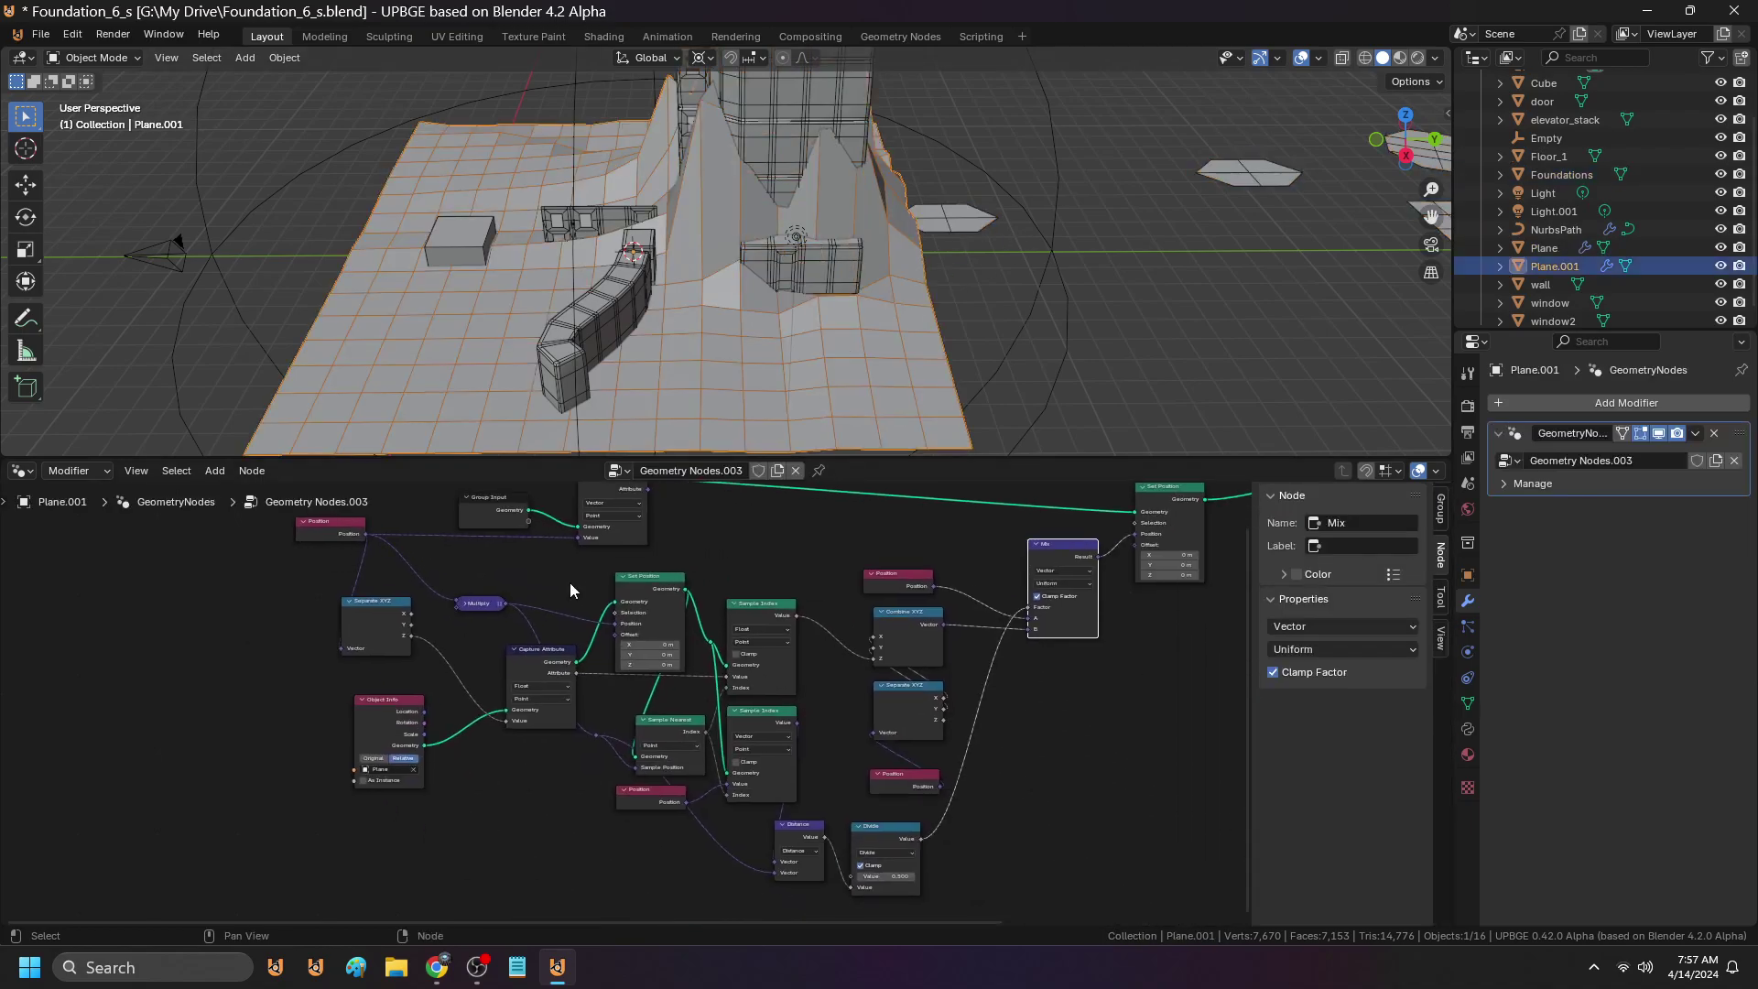
pyautogui.scroll(-1, 568, 641)
pyautogui.moveTo(685, 677); pyautogui.dragTo(669, 718, button='middle')
pyautogui.scroll(6, 669, 718)
pyautogui.moveTo(315, 667); pyautogui.dragTo(652, 668, button='middle')
pyautogui.scroll(2, 654, 675)
pyautogui.click(614, 780)
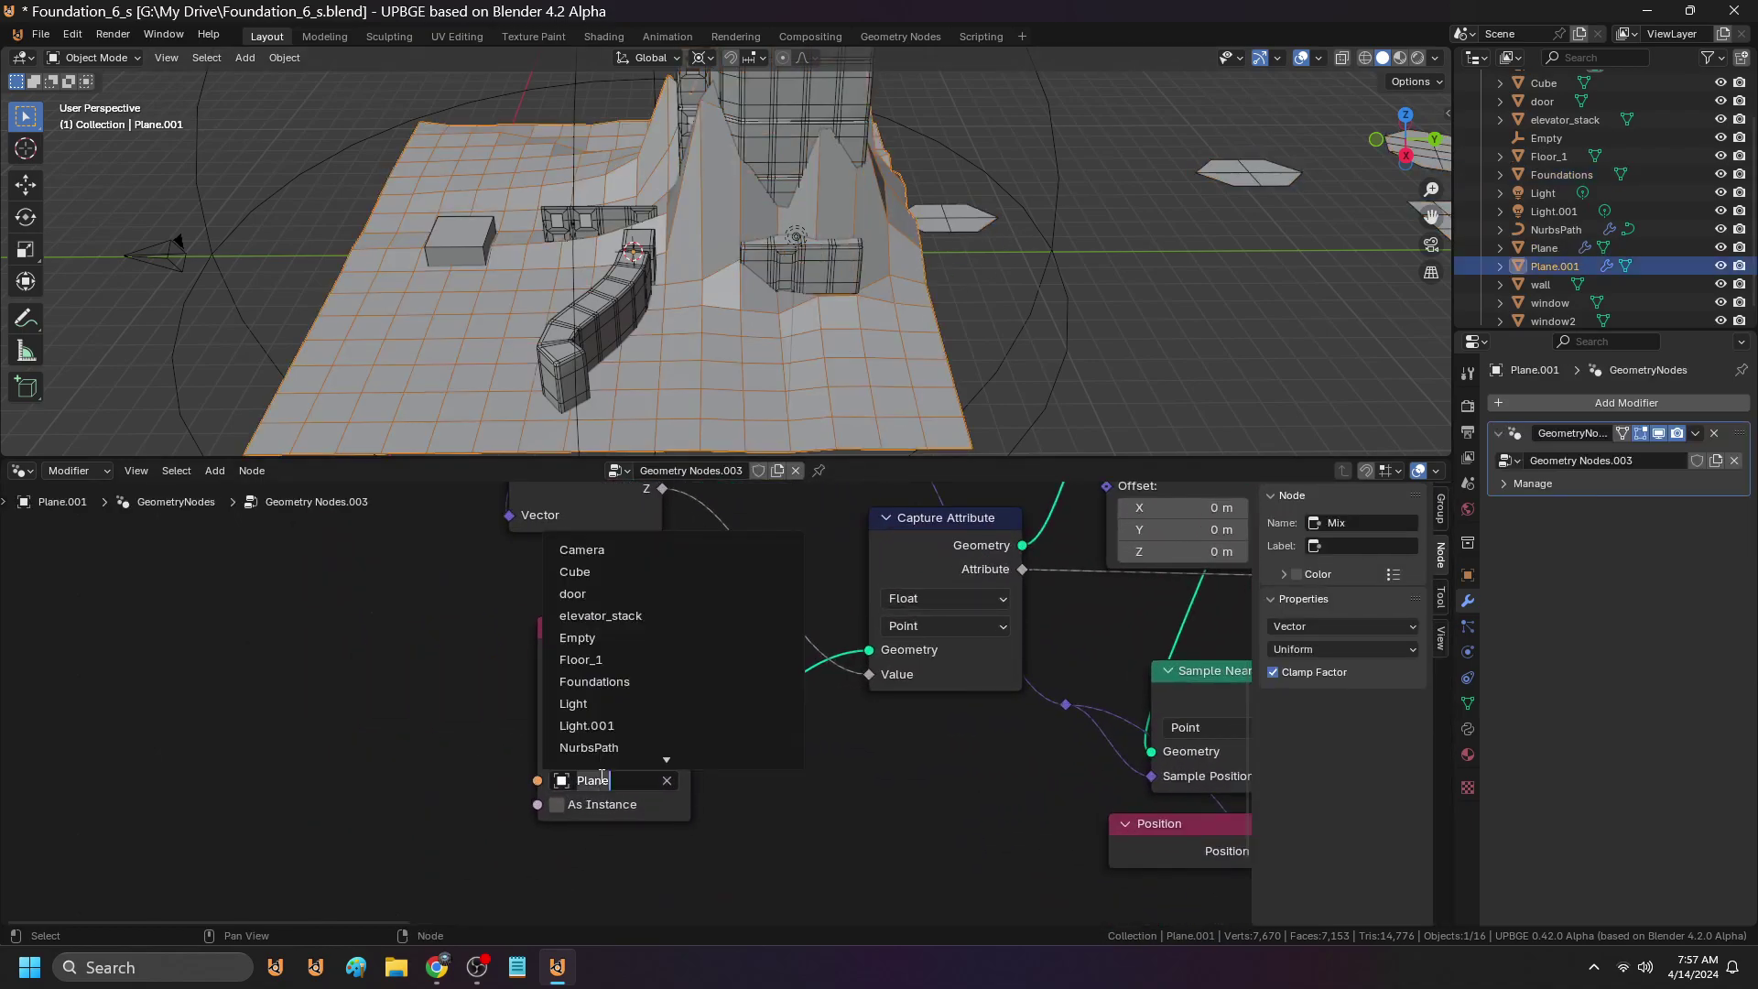
pyautogui.write('f')
pyautogui.click(612, 569)
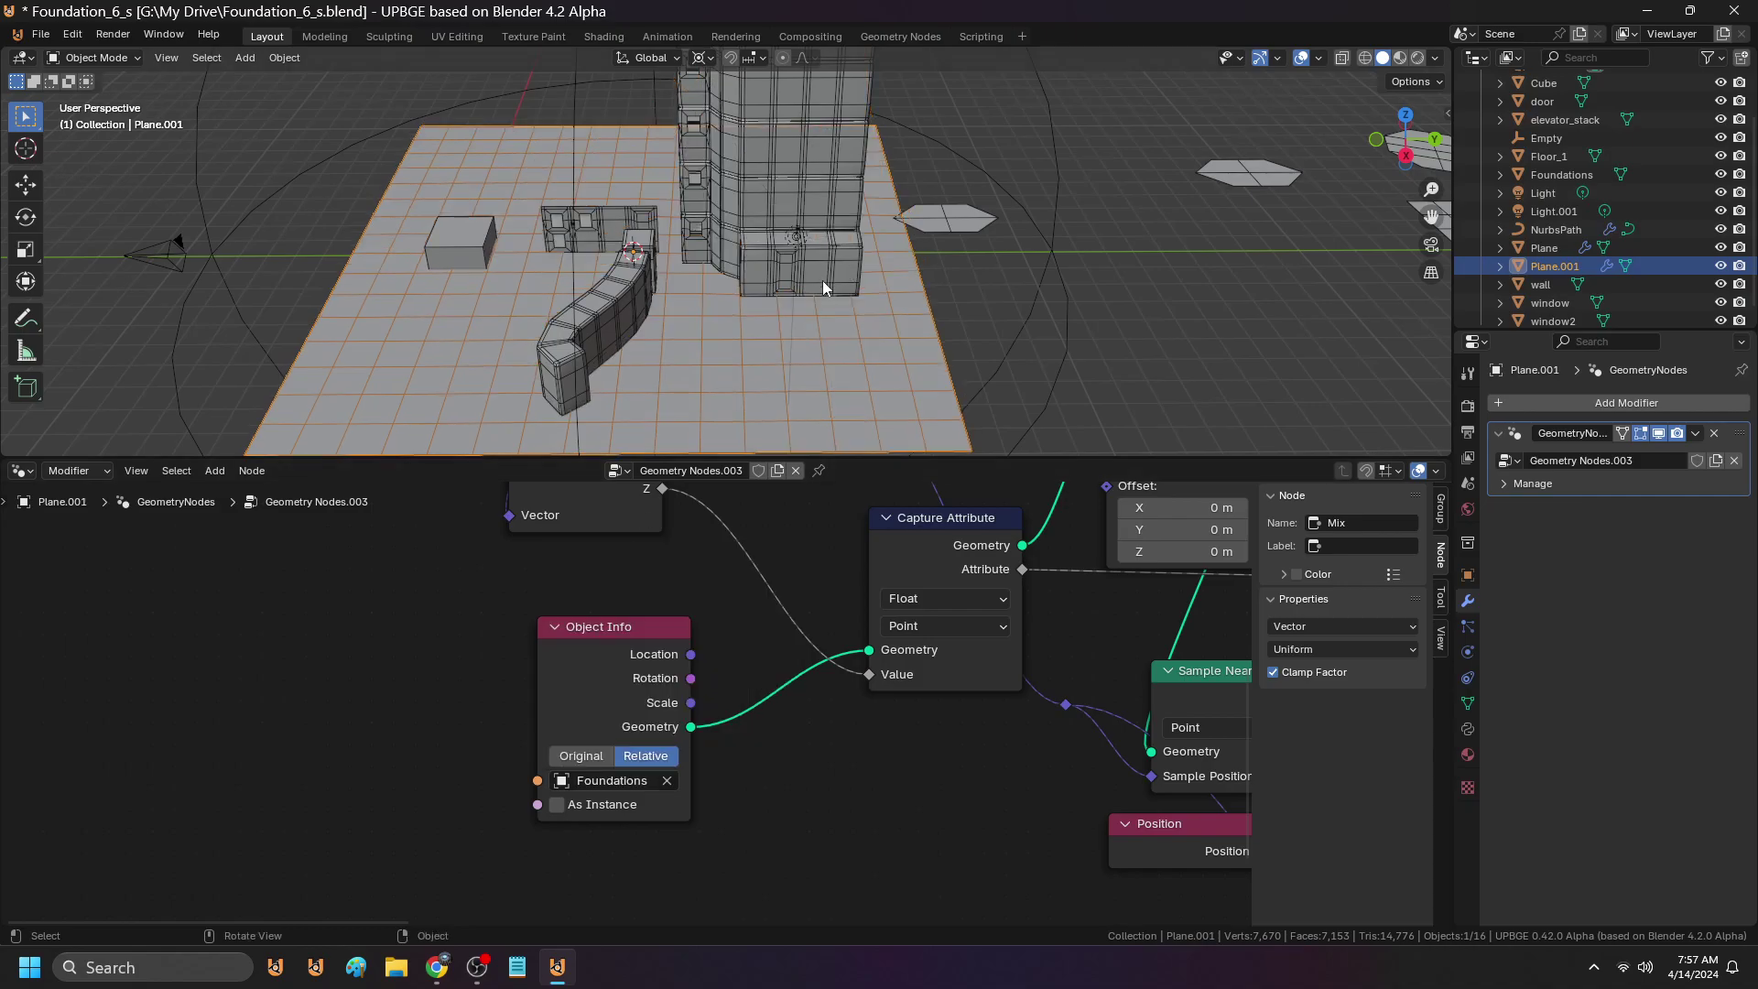
pyautogui.click(943, 222)
pyautogui.press('Tab')
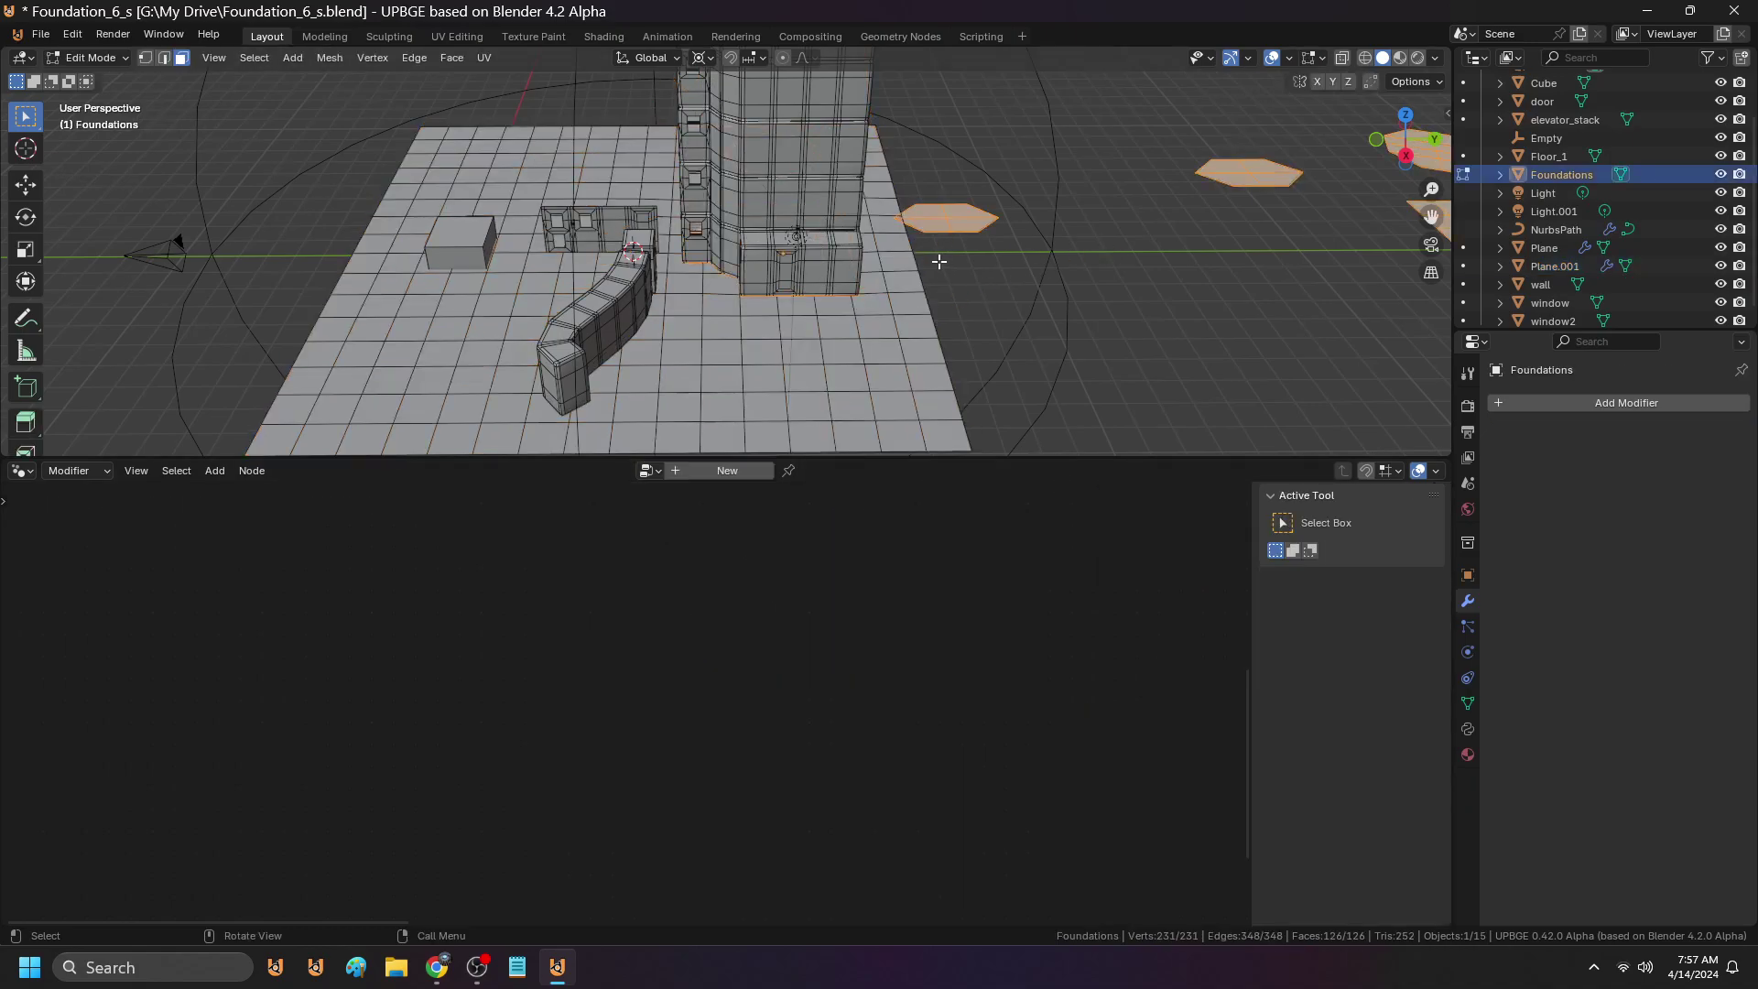
pyautogui.press('g')
pyautogui.press('z')
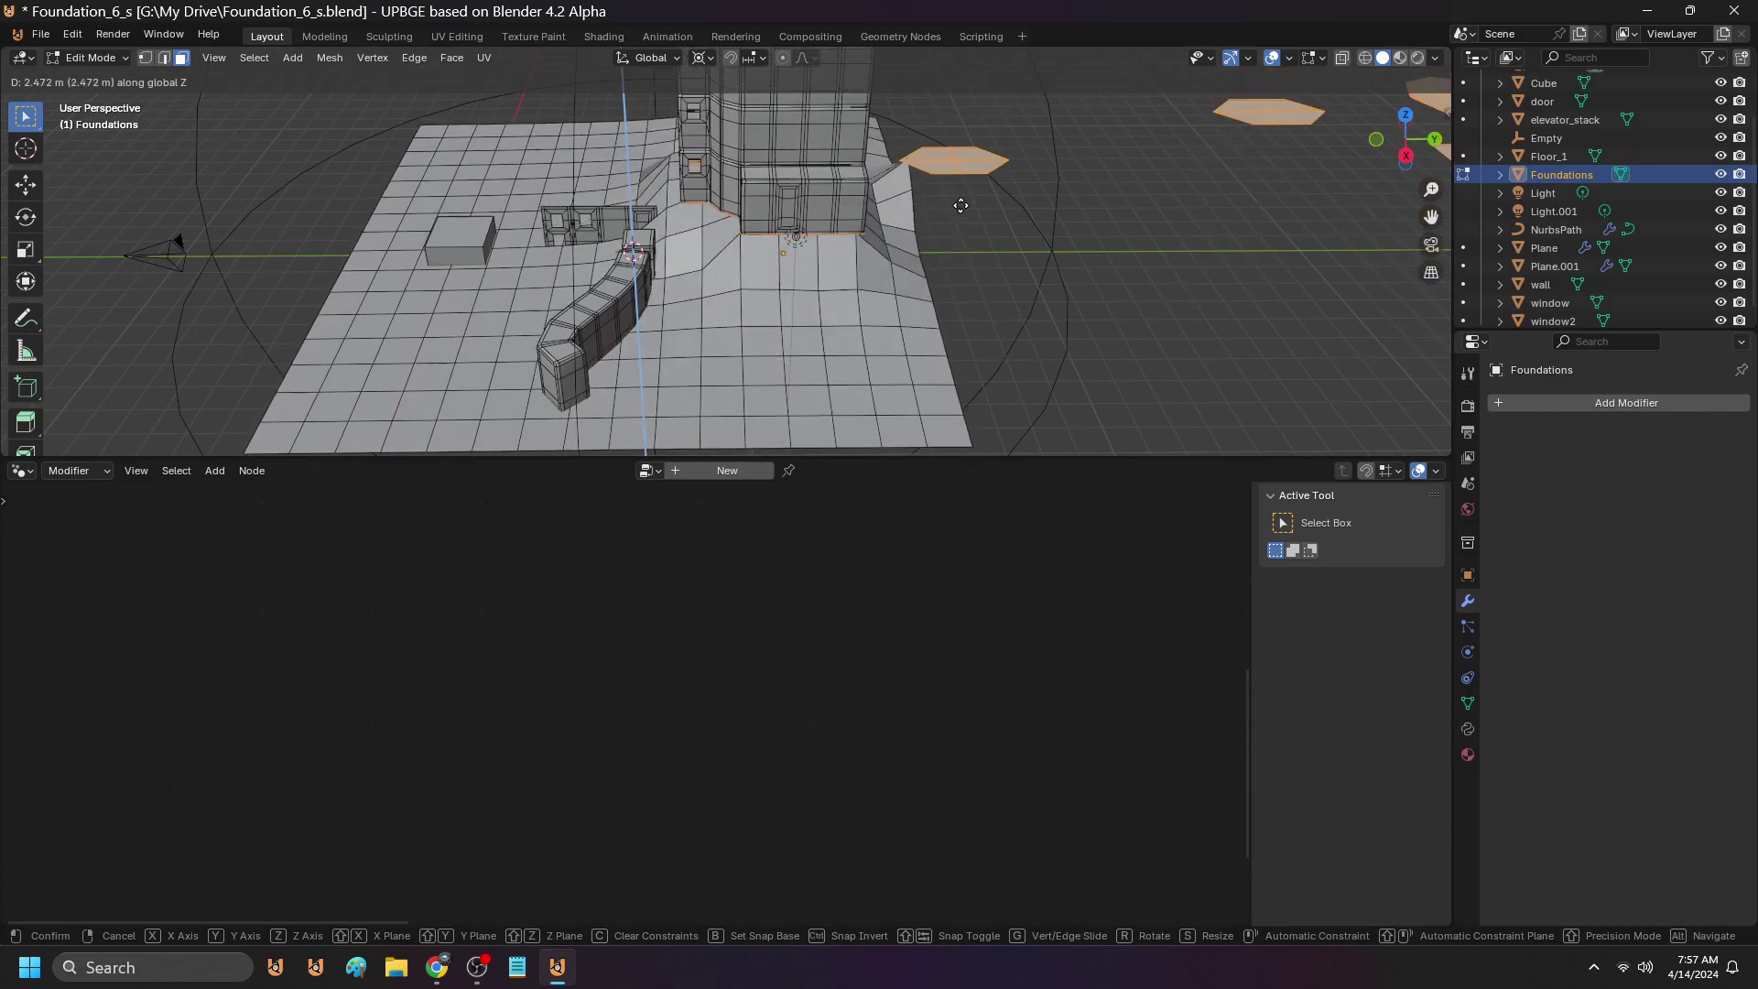
pyautogui.rightClick(962, 266)
pyautogui.scroll(-11, 947, 277)
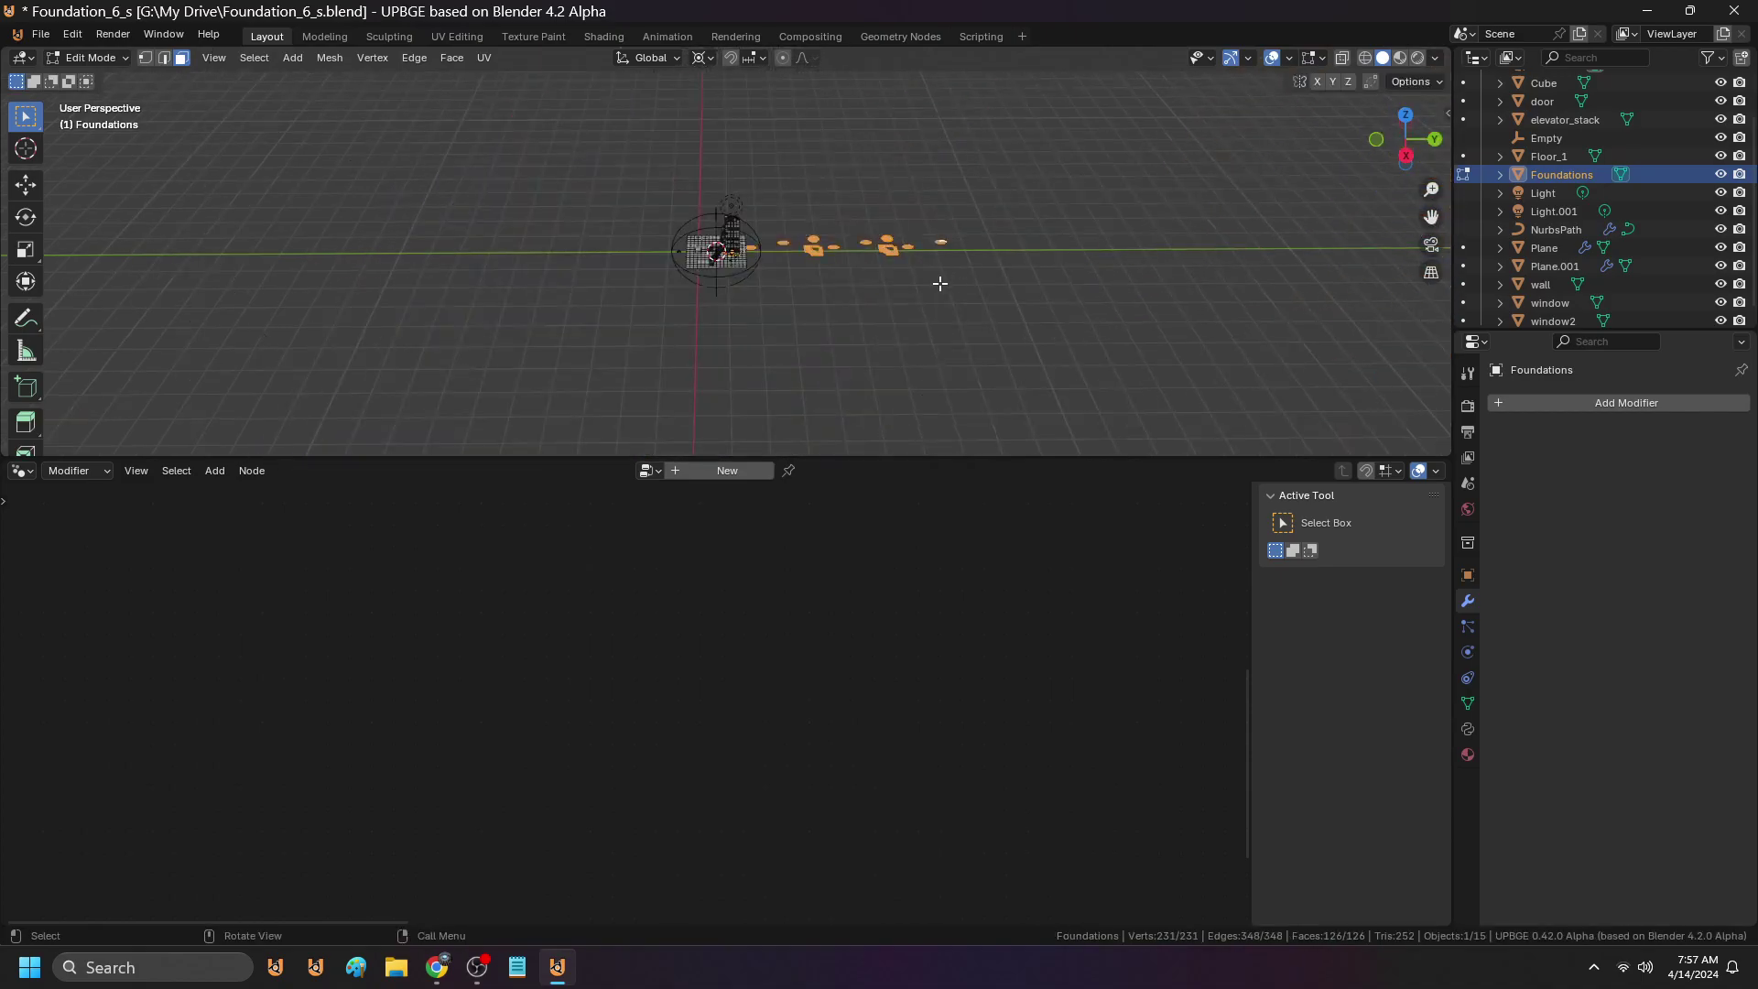
pyautogui.scroll(11, 938, 283)
pyautogui.press('Tab')
# Scale the ground plane's mesh by a factor of 2 in Edit Mode
pyautogui.click(866, 341)
pyautogui.press('Tab')
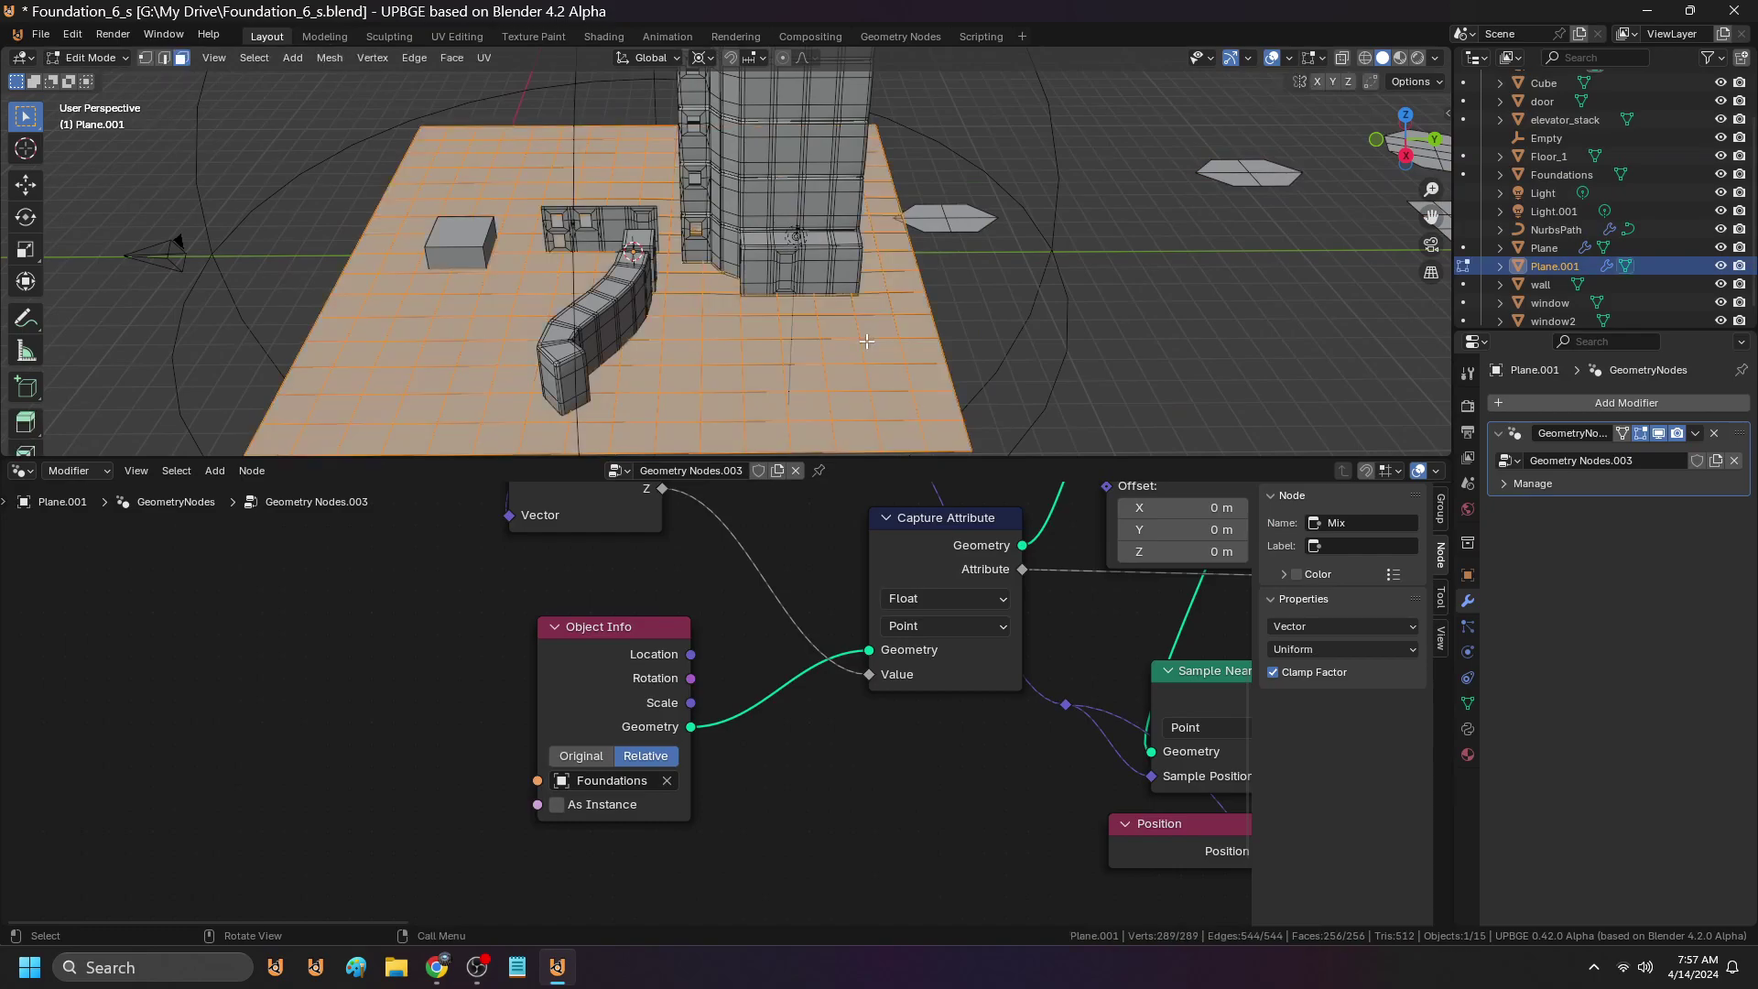
pyautogui.press('s')
pyautogui.press('2')
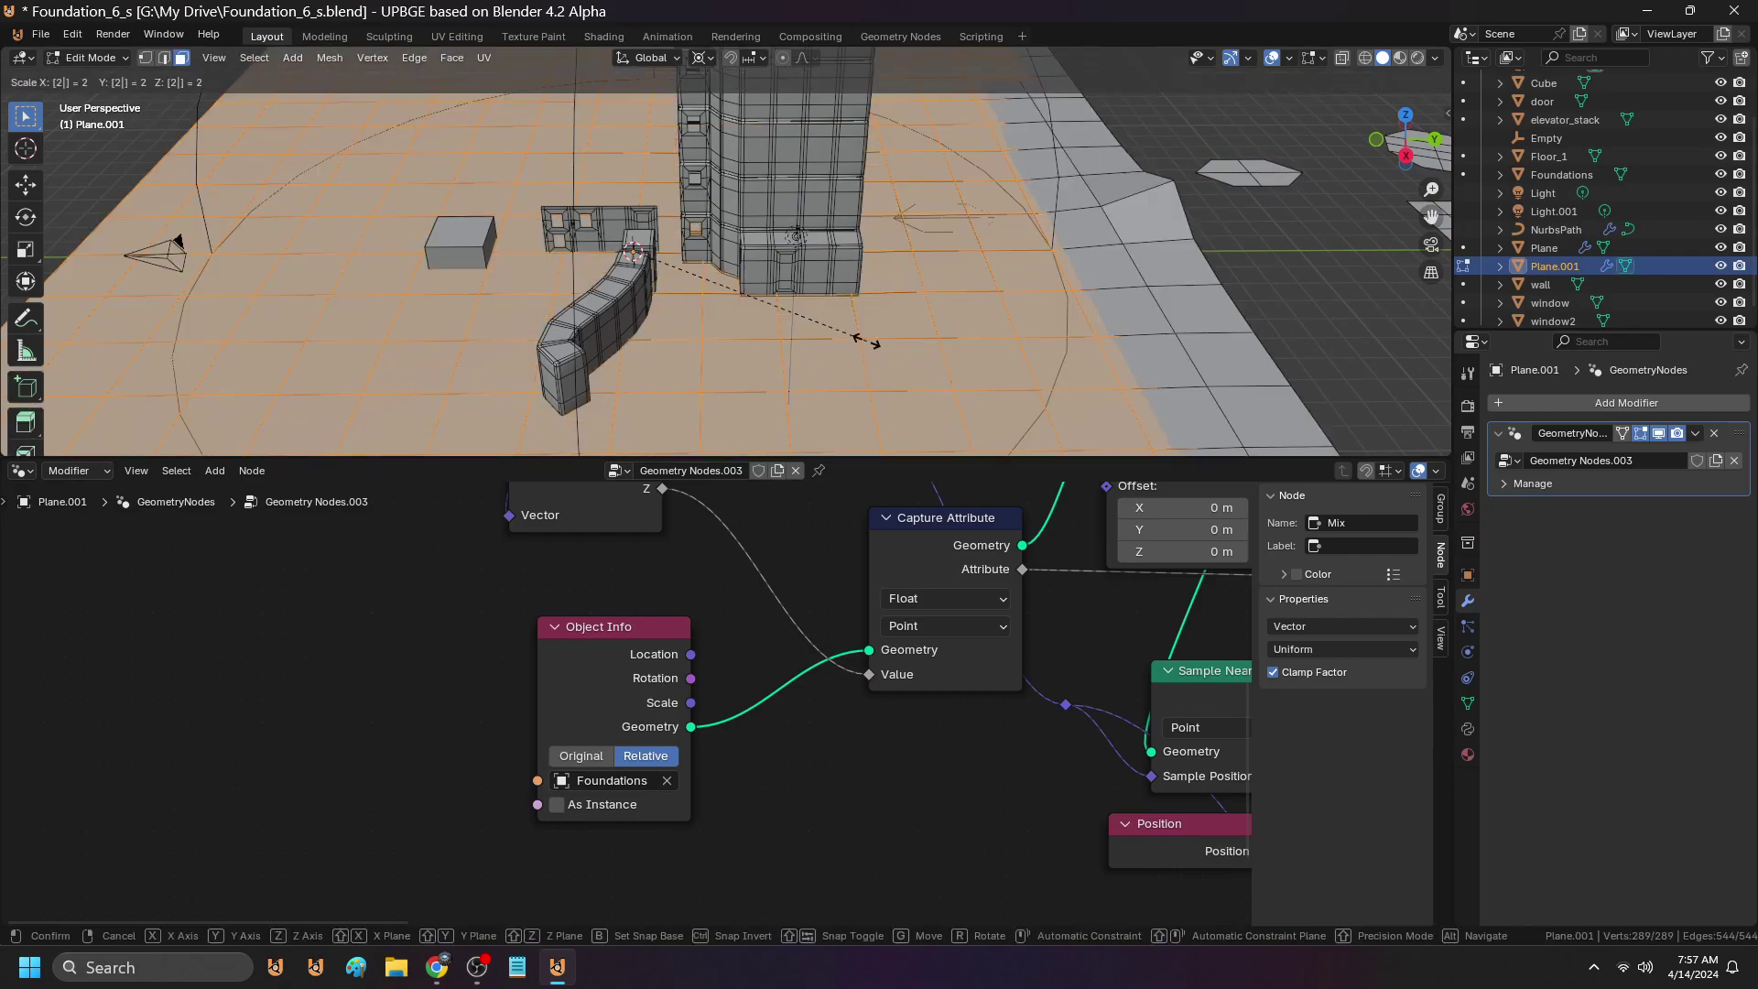
pyautogui.press('Return')
# Subdivide the entire ground plane mesh and return to Object Mode
pyautogui.hotkey('ctrl', 'e')
pyautogui.press('Escape')
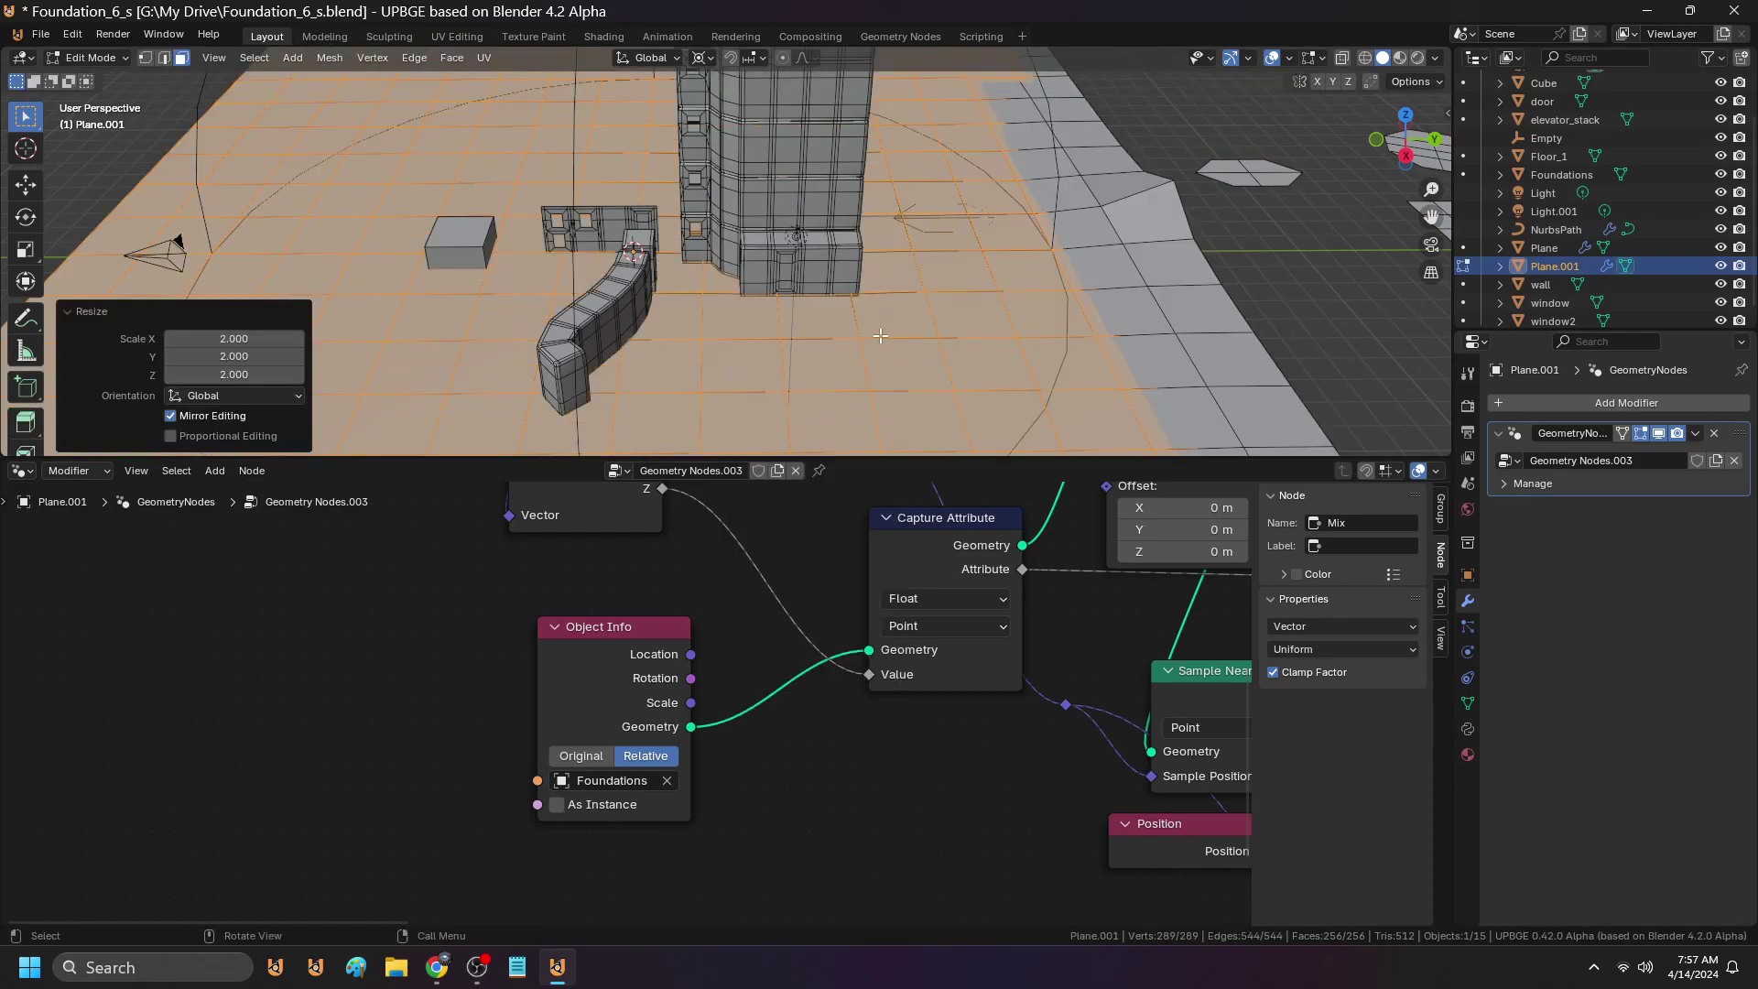
pyautogui.press('a')
pyautogui.hotkey('ctrl', 'e')
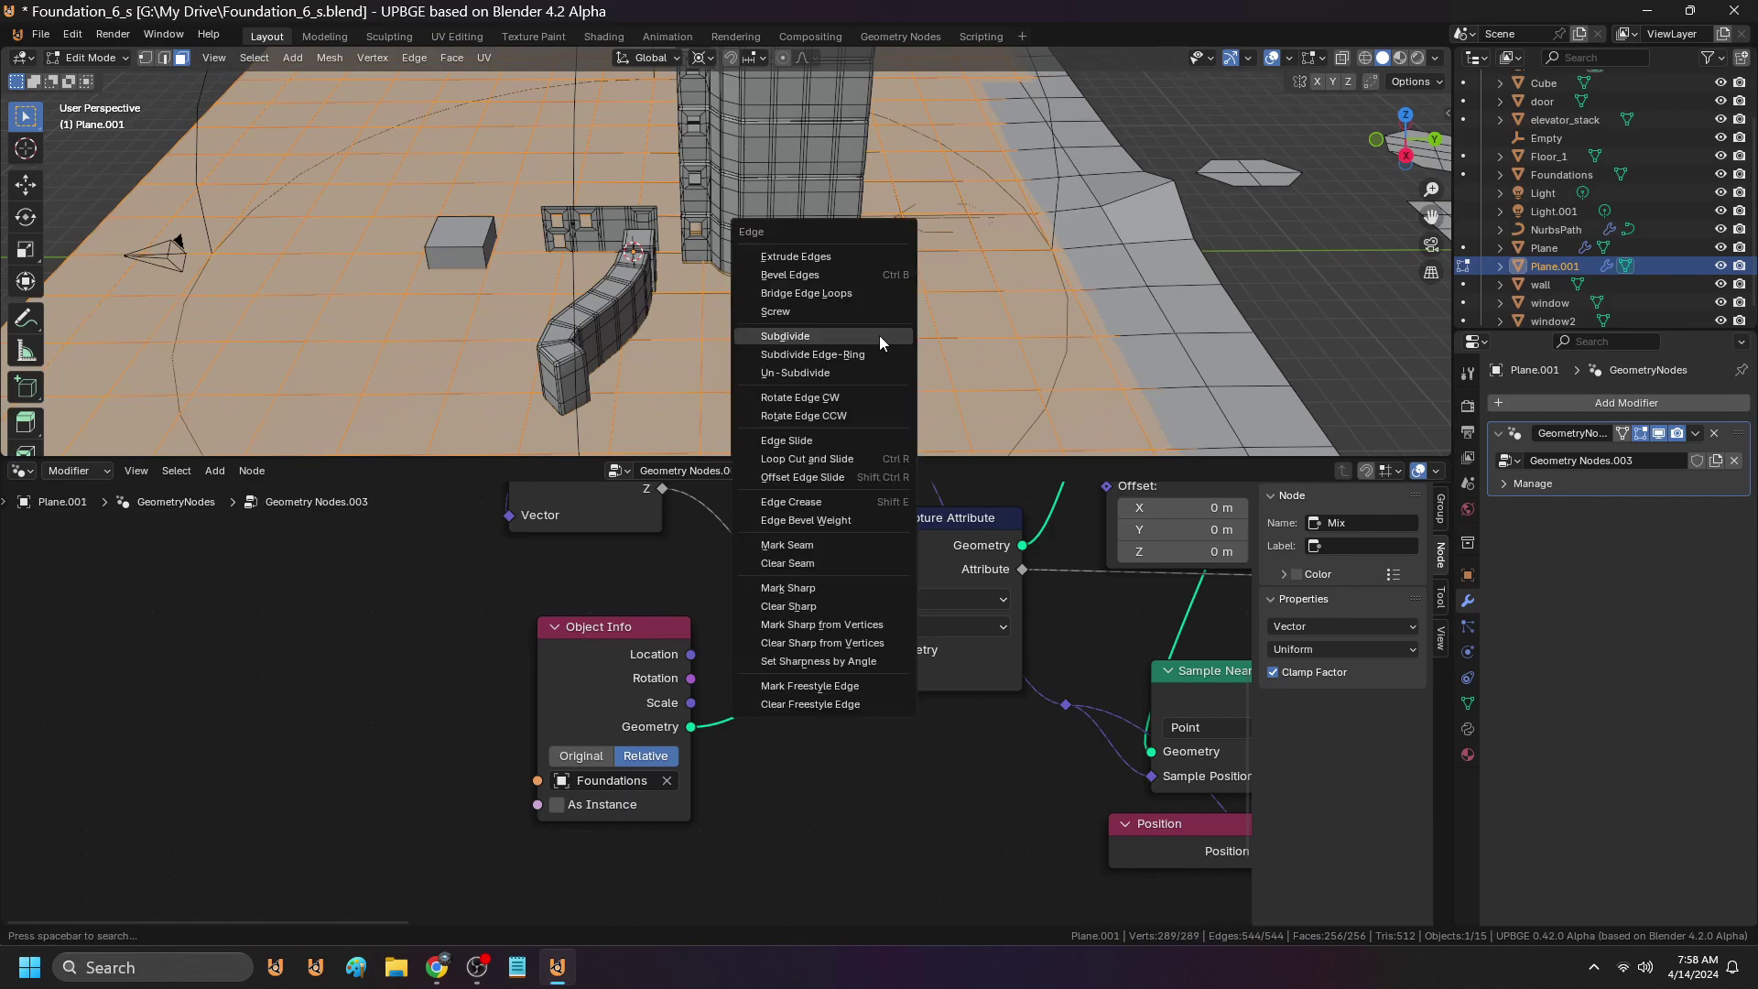
pyautogui.click(878, 335)
pyautogui.press('Tab')
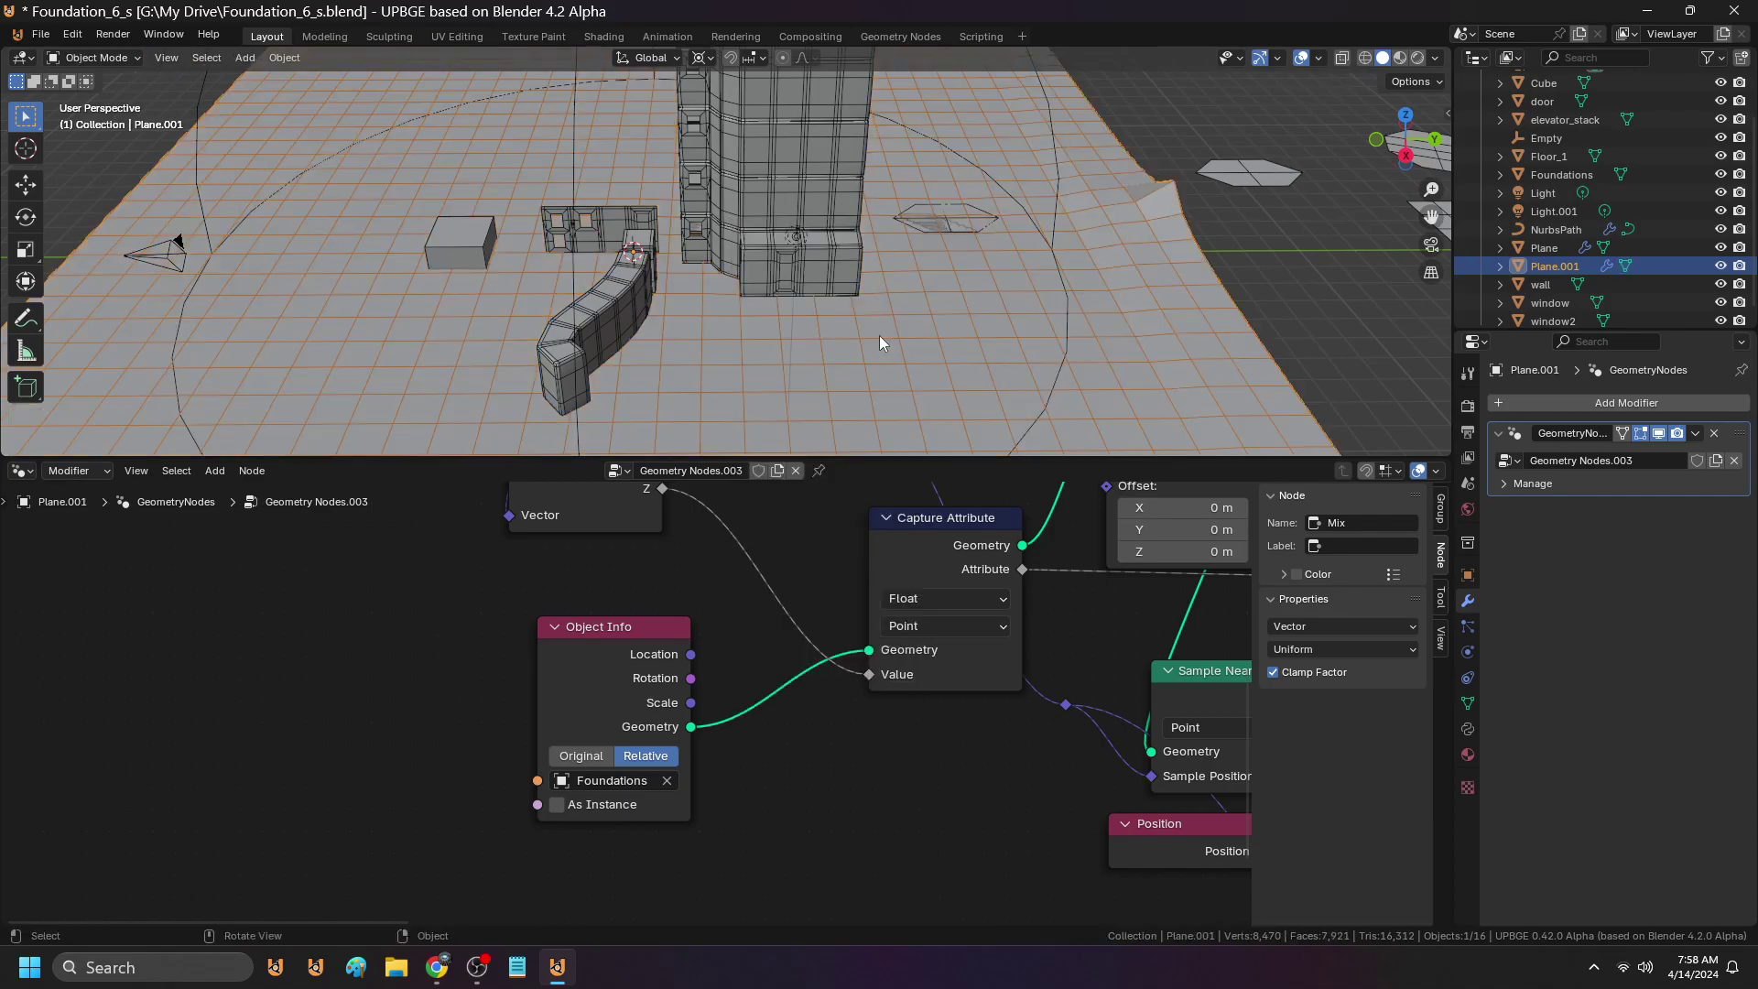
pyautogui.press('Tab')
pyautogui.scroll(-6, 879, 335)
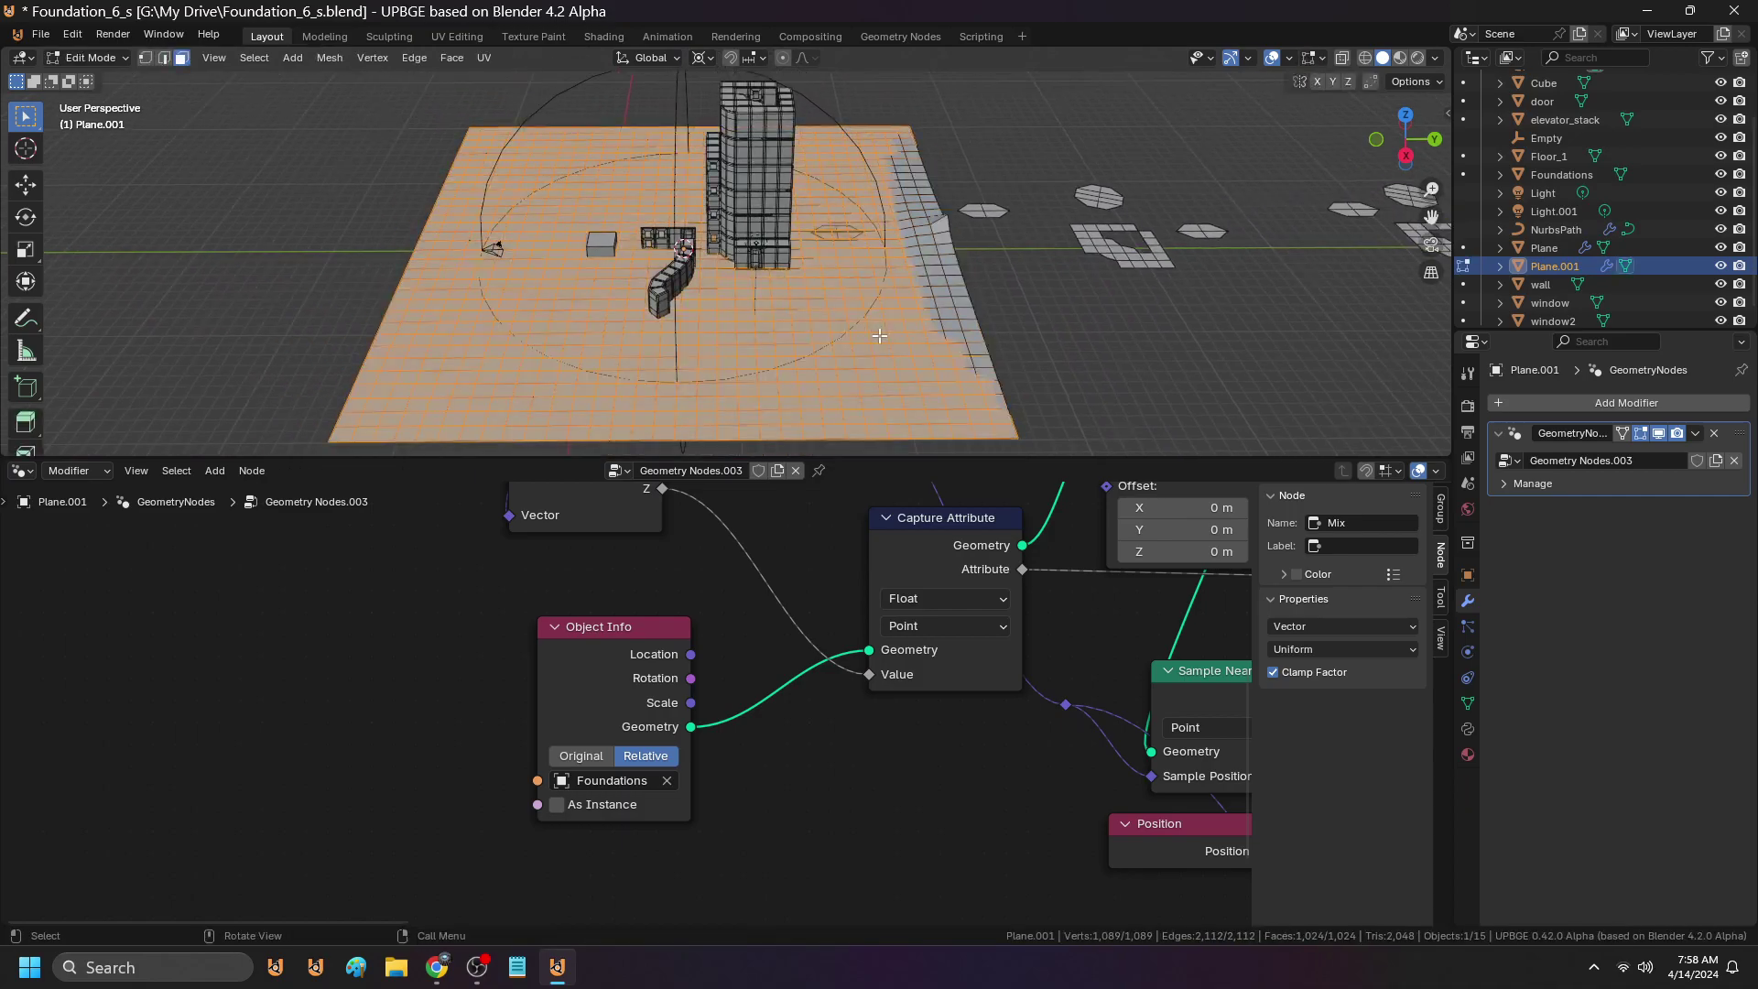
pyautogui.press('Tab')
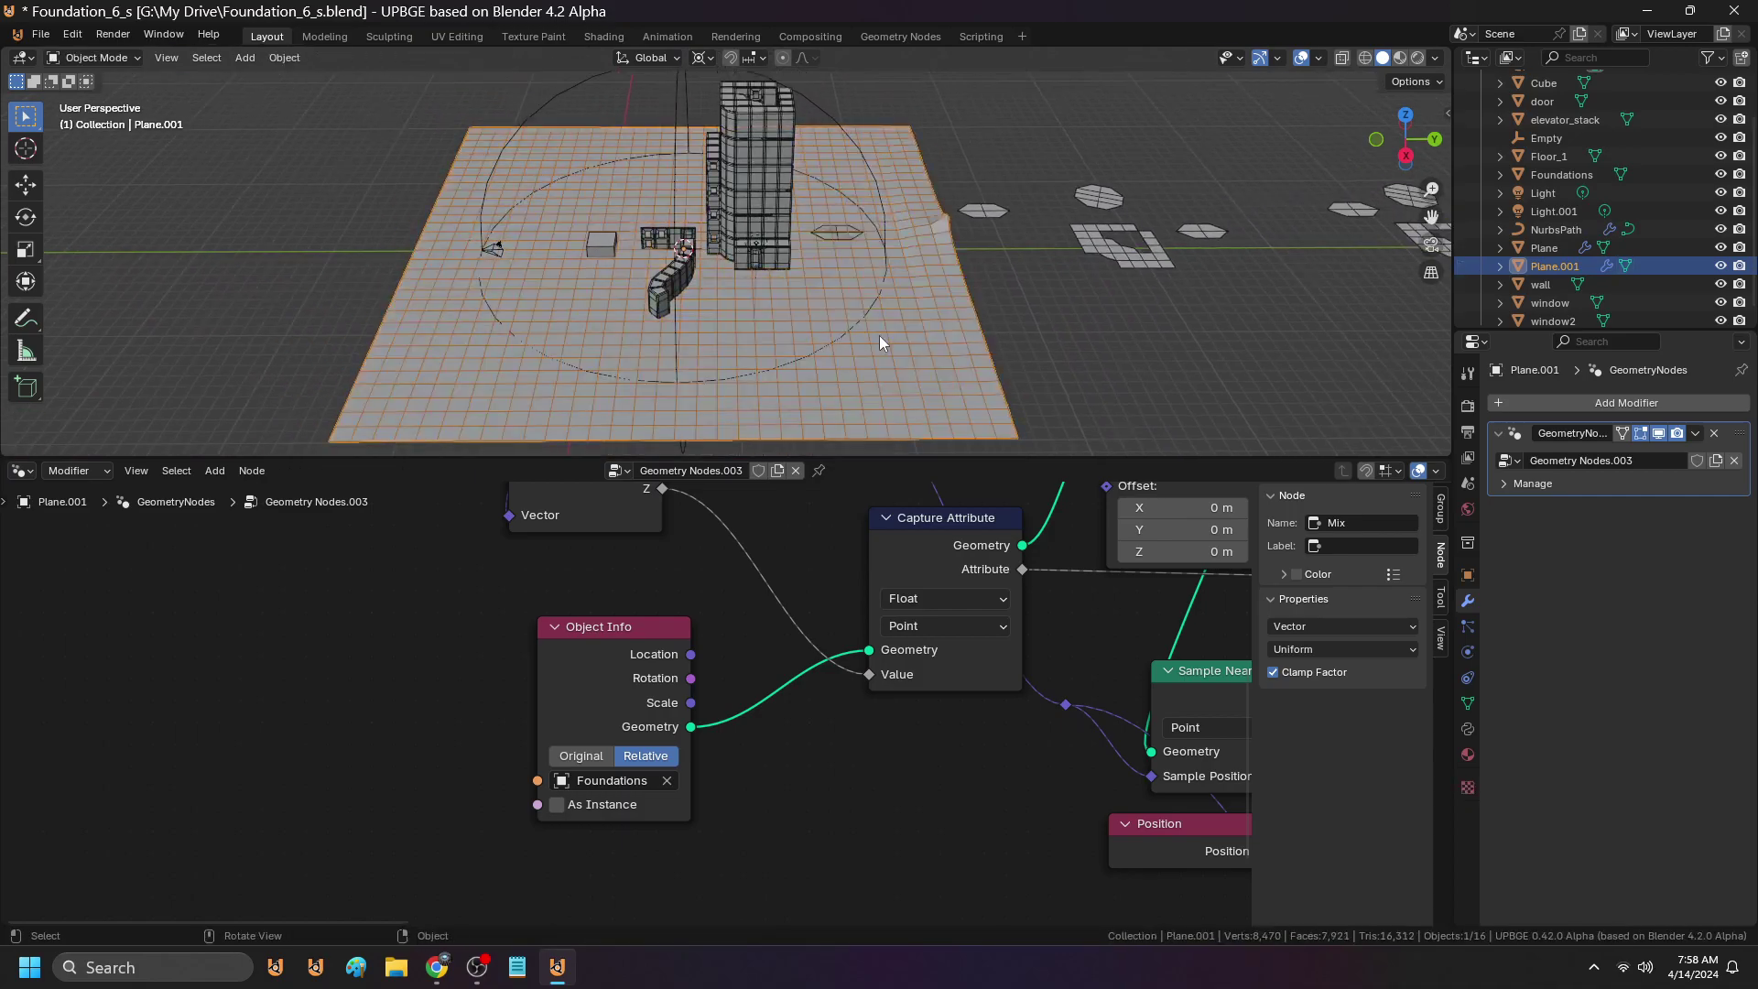
# Raise the whole Foundations mesh along the Z axis in Edit Mode
pyautogui.click(984, 211)
pyautogui.press('Tab')
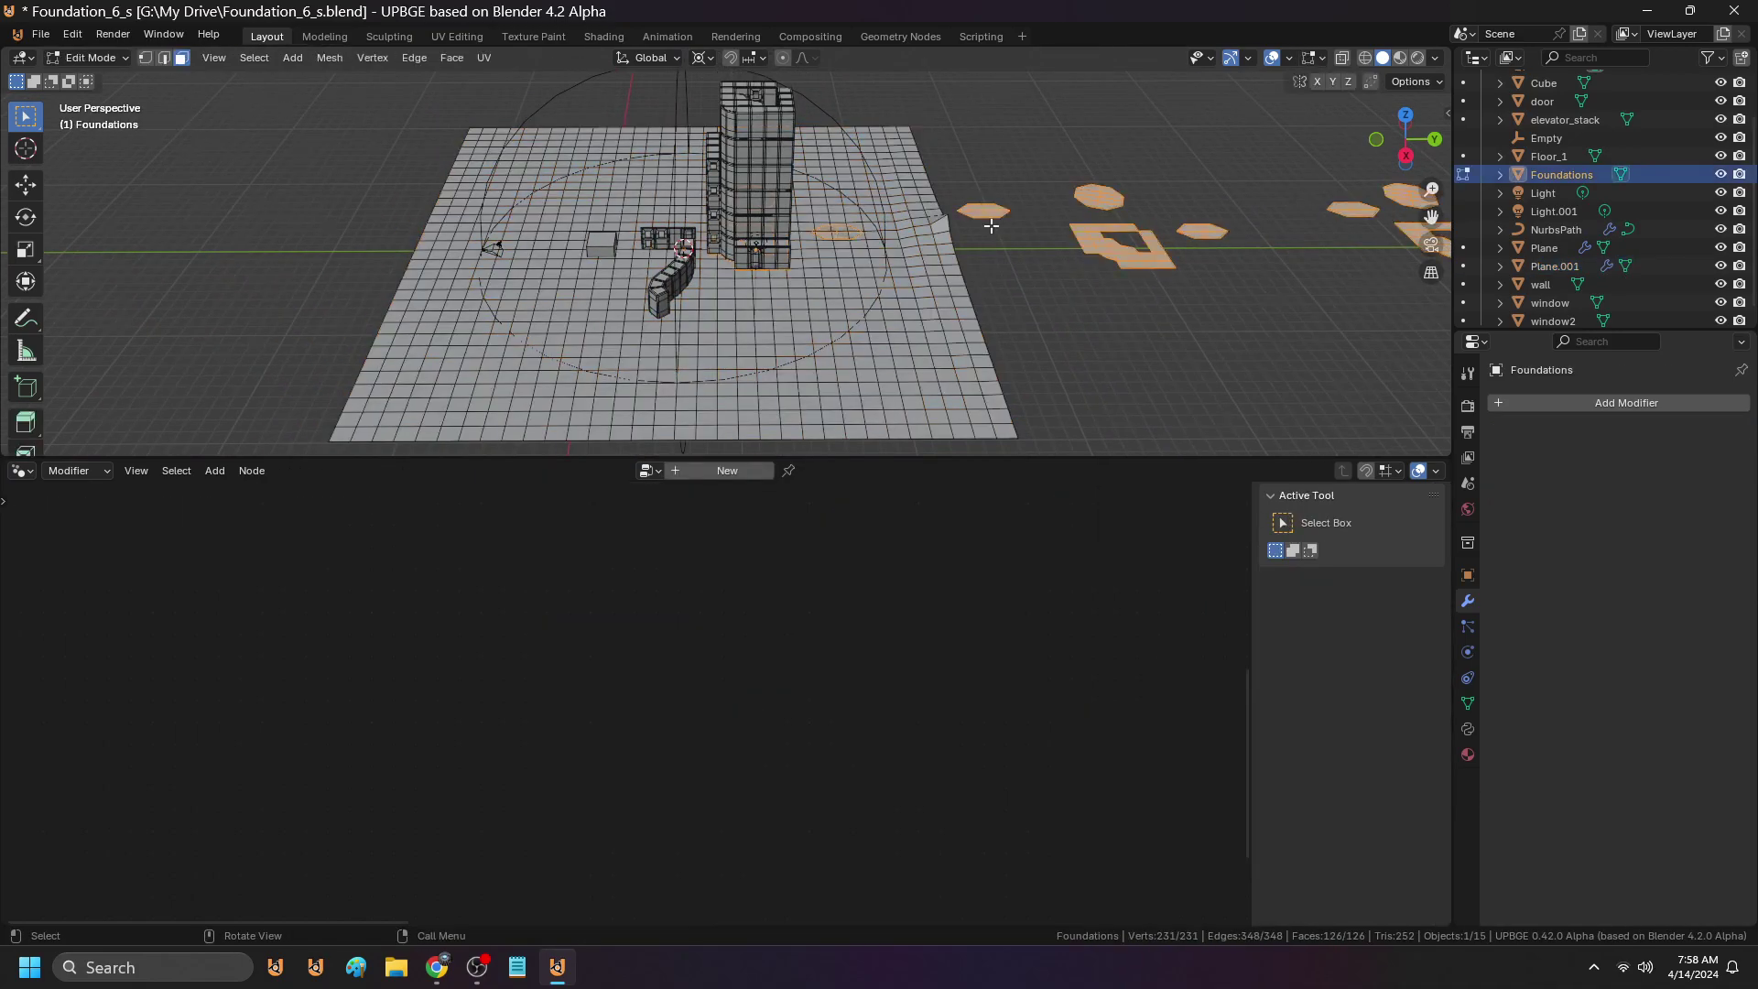
pyautogui.press('g')
pyautogui.press('z')
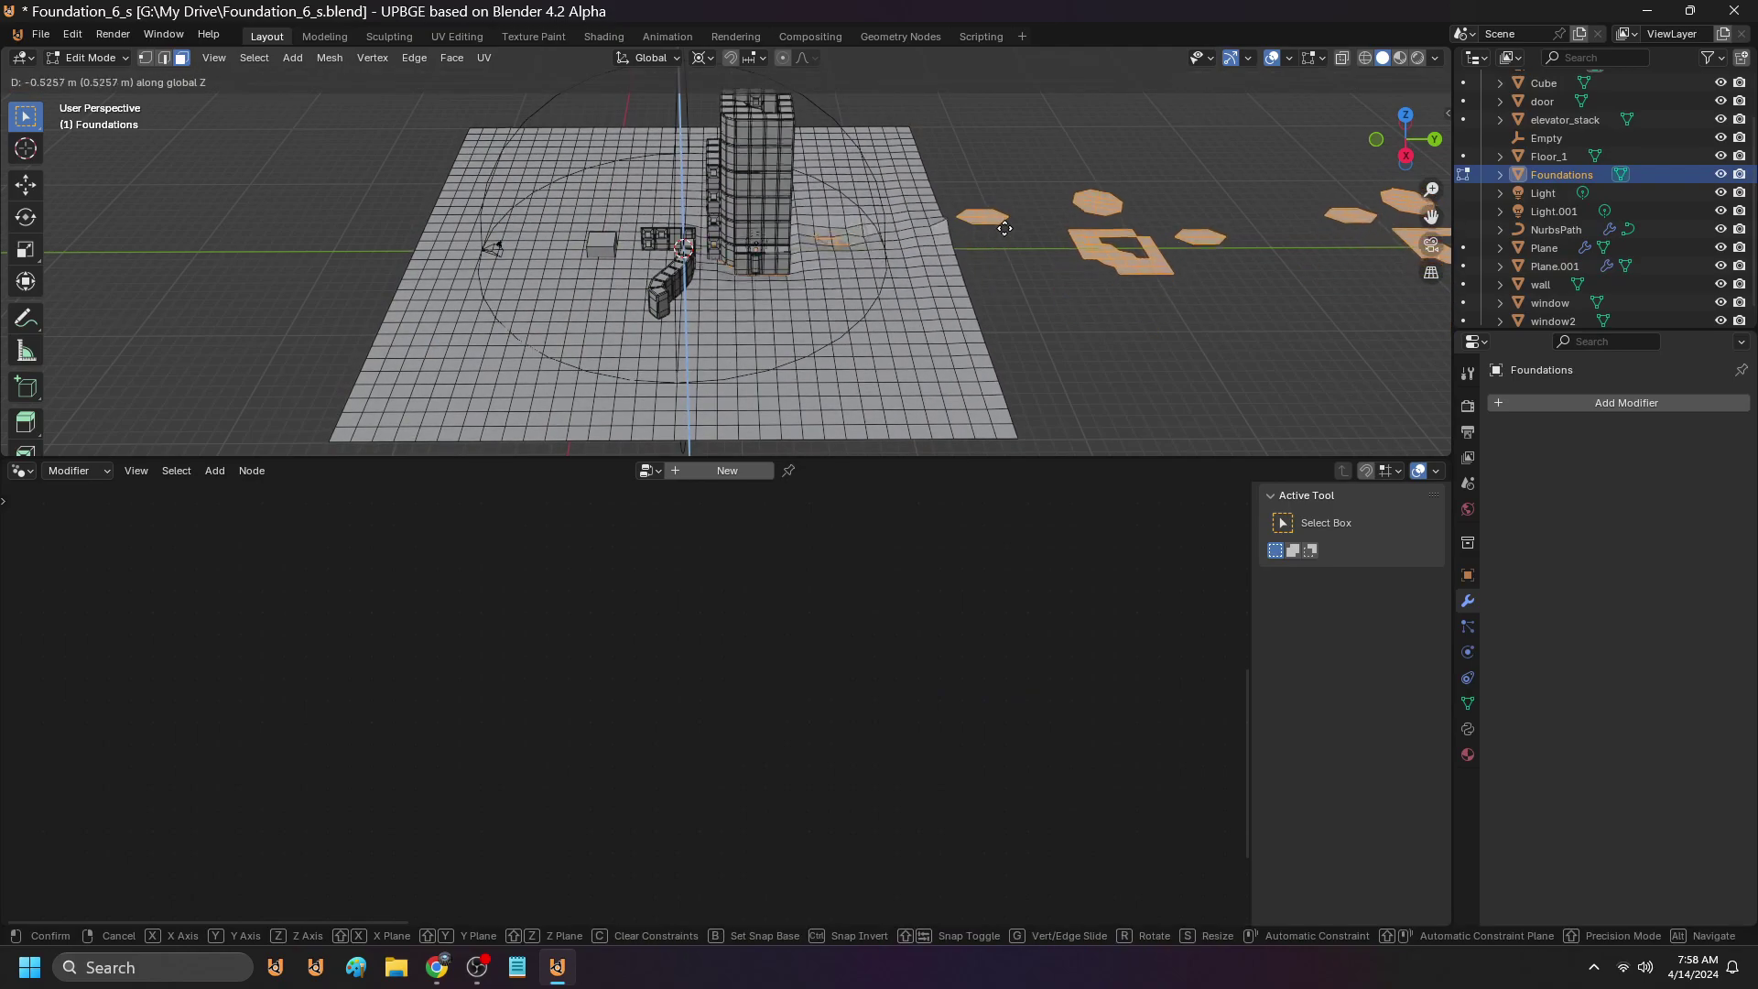
pyautogui.scroll(-3, 1010, 197)
pyautogui.scroll(3, 1013, 214)
pyautogui.click(1014, 214)
pyautogui.press('Tab')
# Select the ground plane and subdivide its mesh once more
pyautogui.click(888, 426)
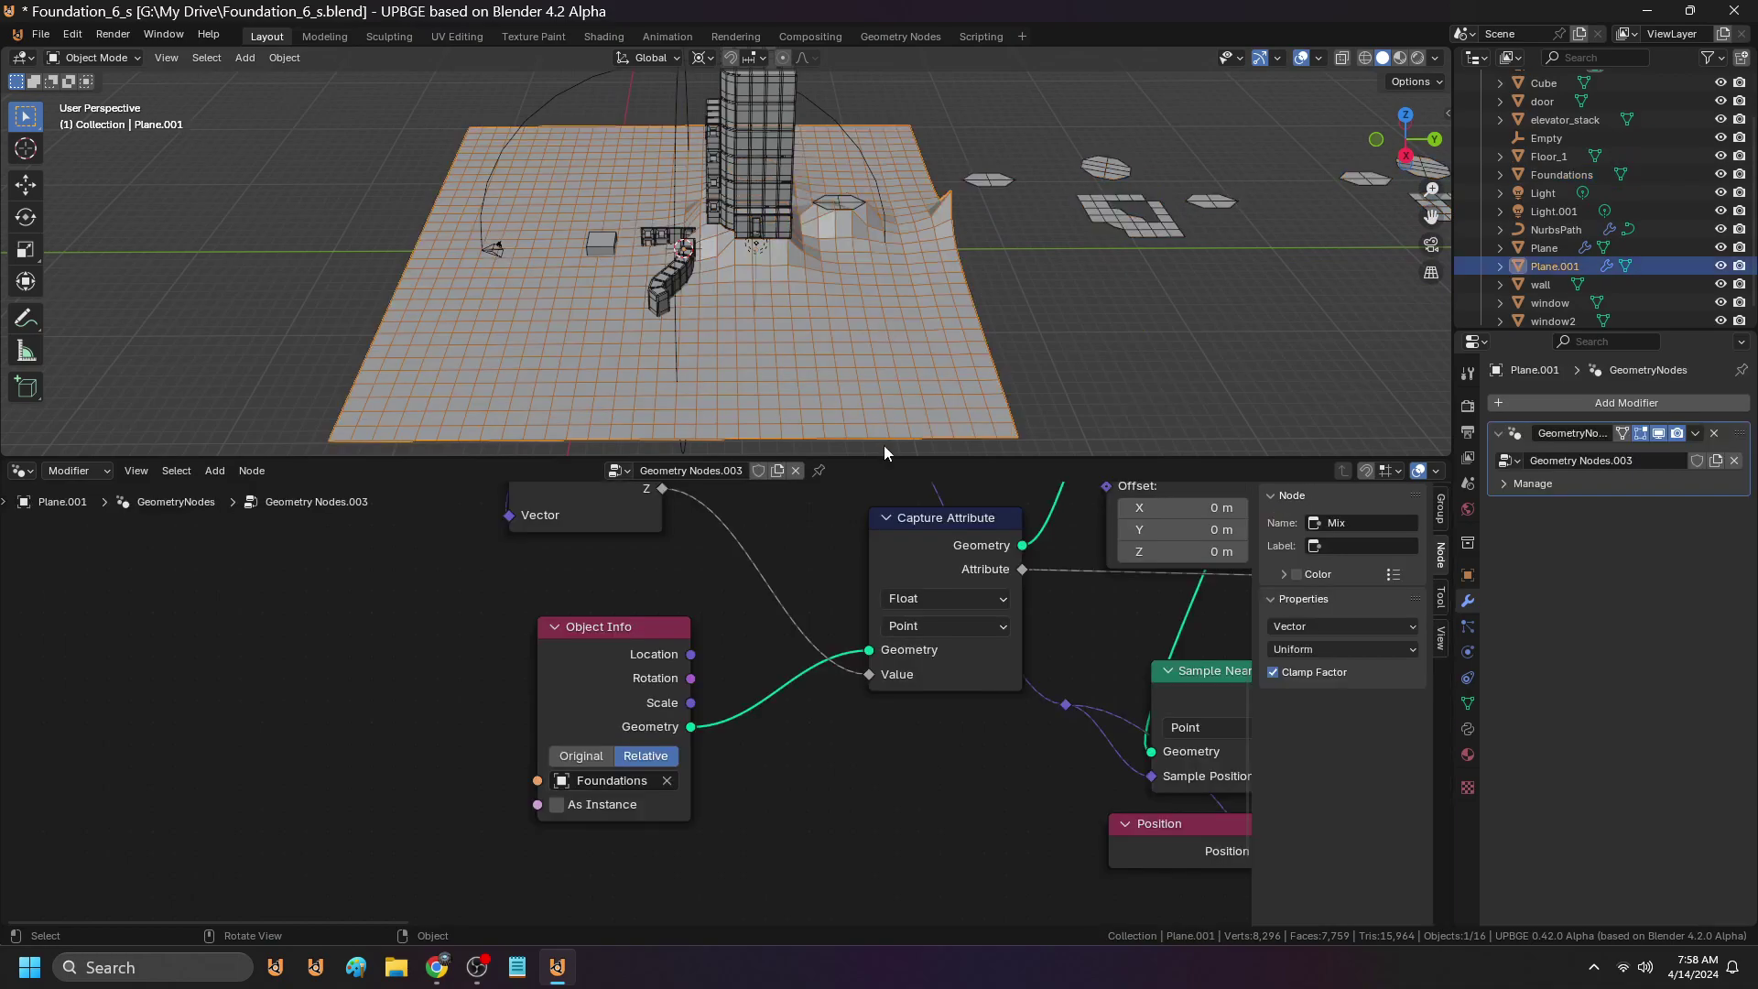
pyautogui.moveTo(749, 698); pyautogui.dragTo(640, 578, button='middle')
pyautogui.scroll(2, 640, 578)
pyautogui.press('Tab')
pyautogui.rightClick(749, 294)
pyautogui.press('Escape')
pyautogui.rightClick(749, 295)
pyautogui.click(749, 295)
pyautogui.press('Tab')
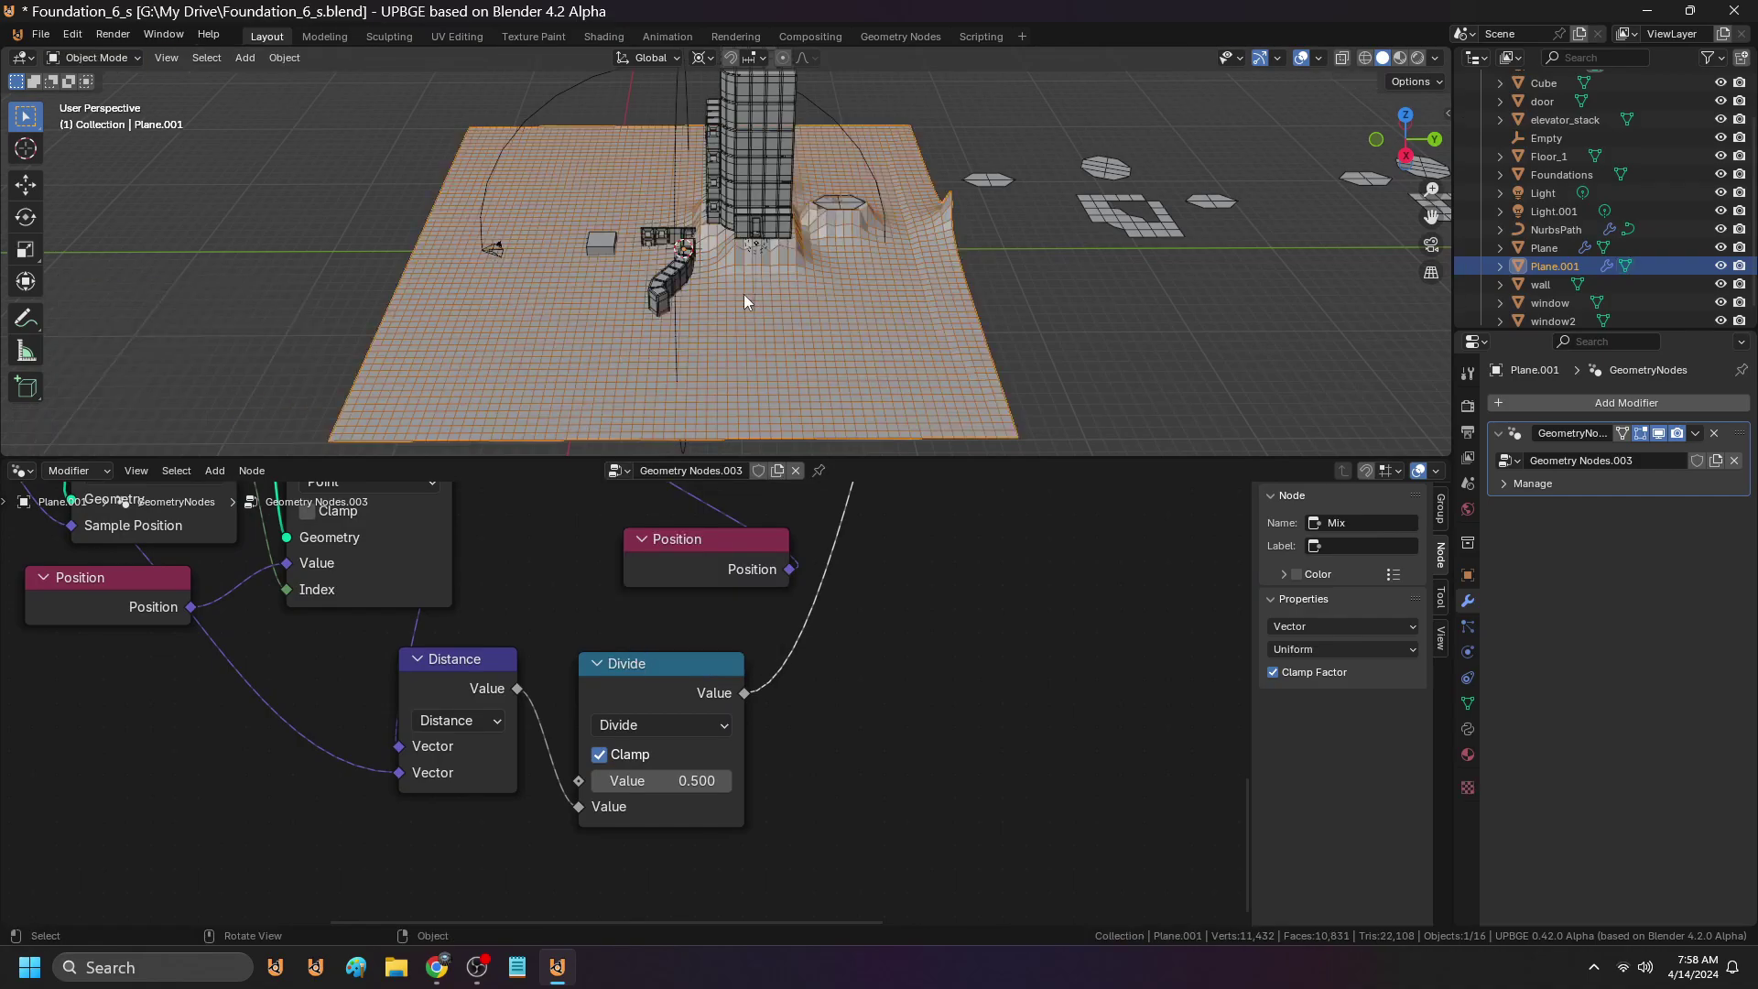
# Duplicate the Divide node and insert the copy between the Distance and Divide nodes
pyautogui.hotkey('alt', 'a')
pyautogui.hotkey('shift', '`')
pyautogui.press('w')
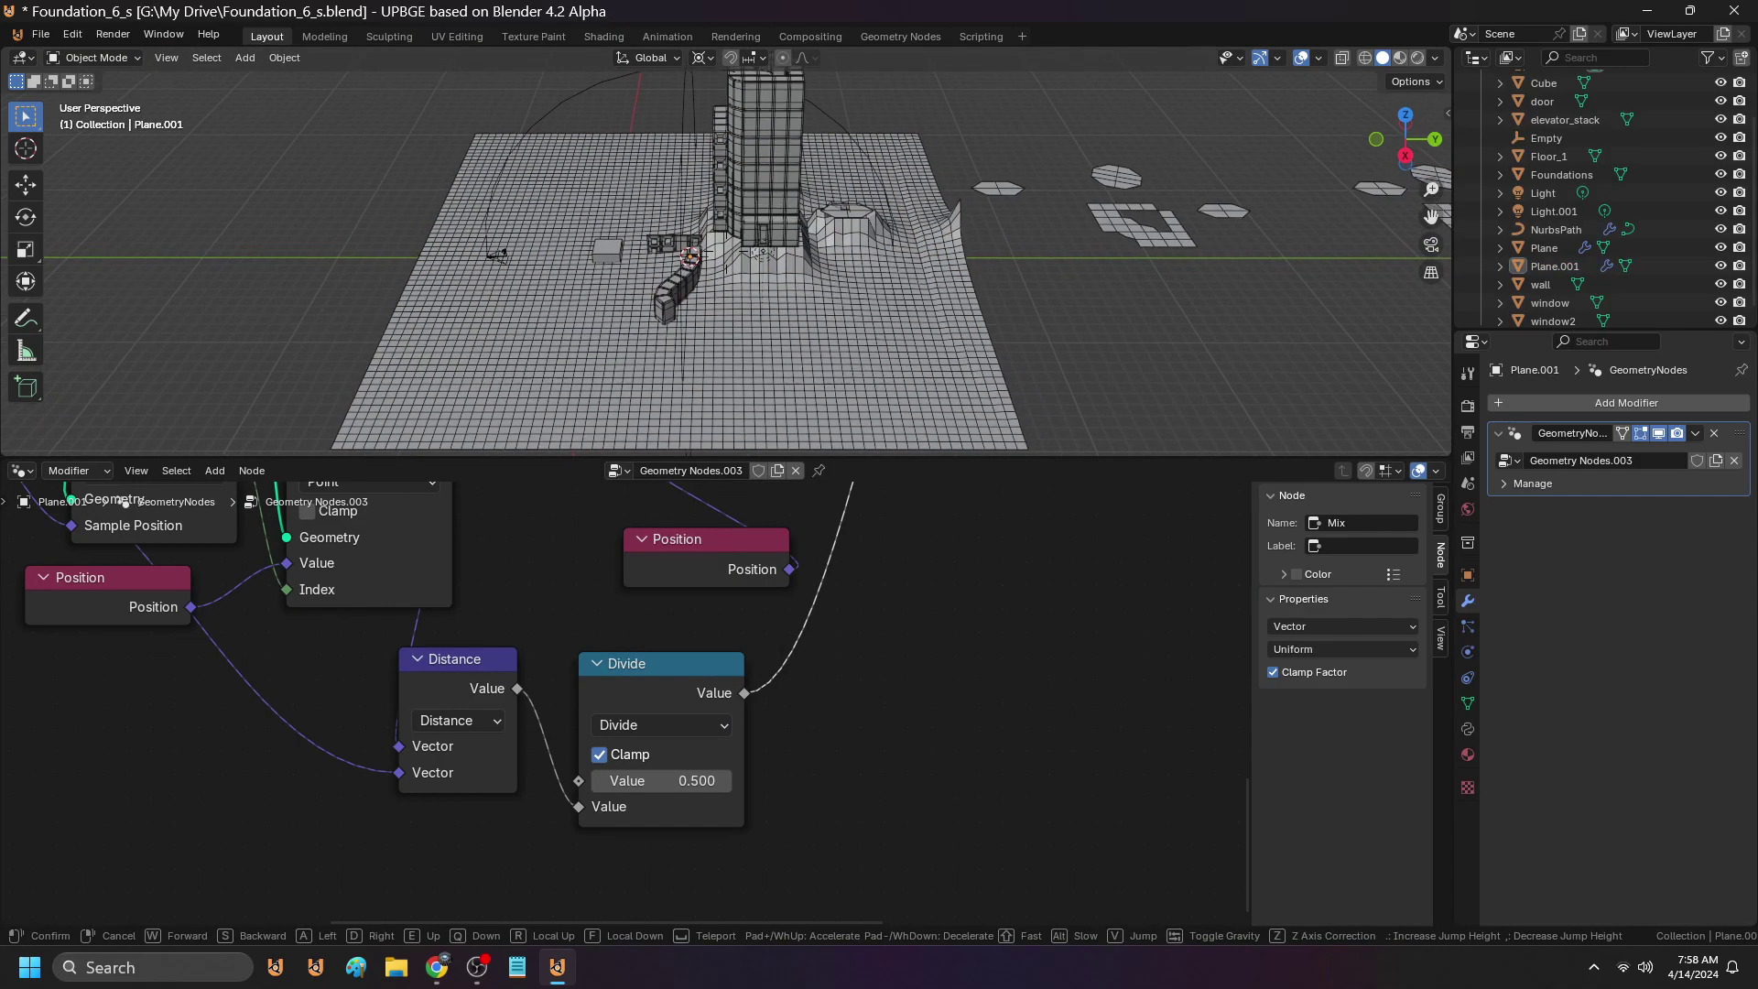
pyautogui.press('s')
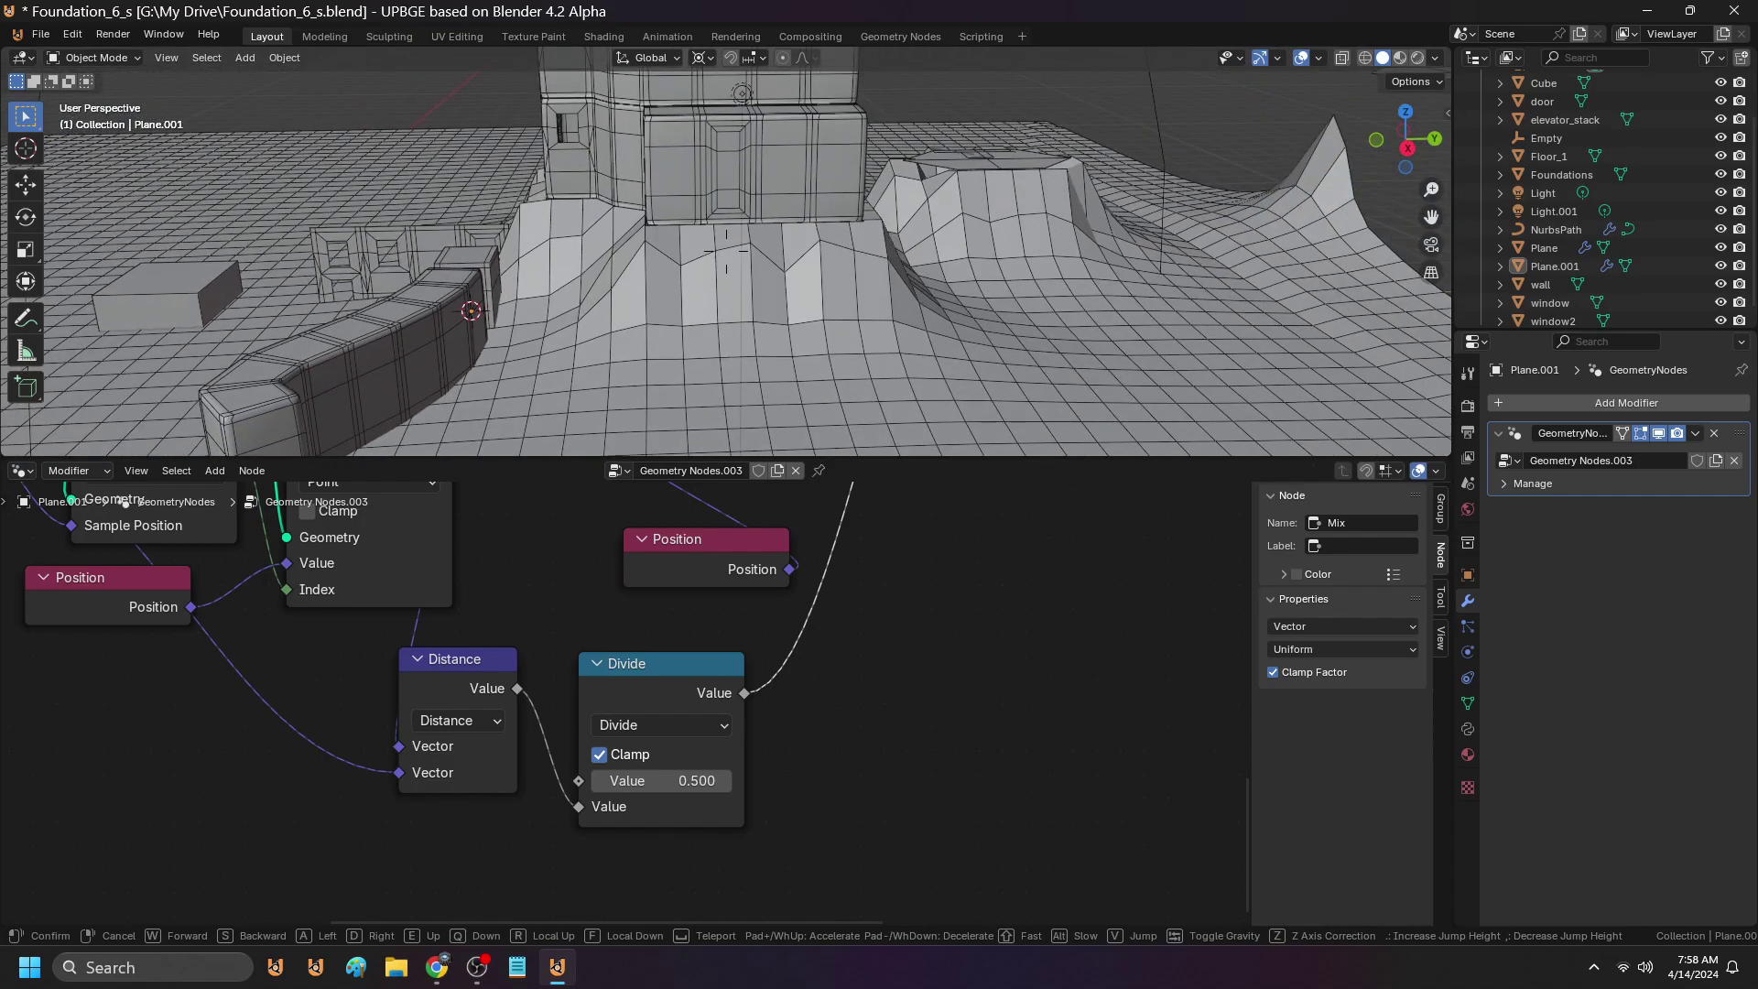
pyautogui.click(726, 252)
pyautogui.moveTo(667, 738); pyautogui.dragTo(742, 656, button='middle')
pyautogui.scroll(2, 711, 611)
pyautogui.hotkey('shift', 'd')
pyautogui.click(749, 651)
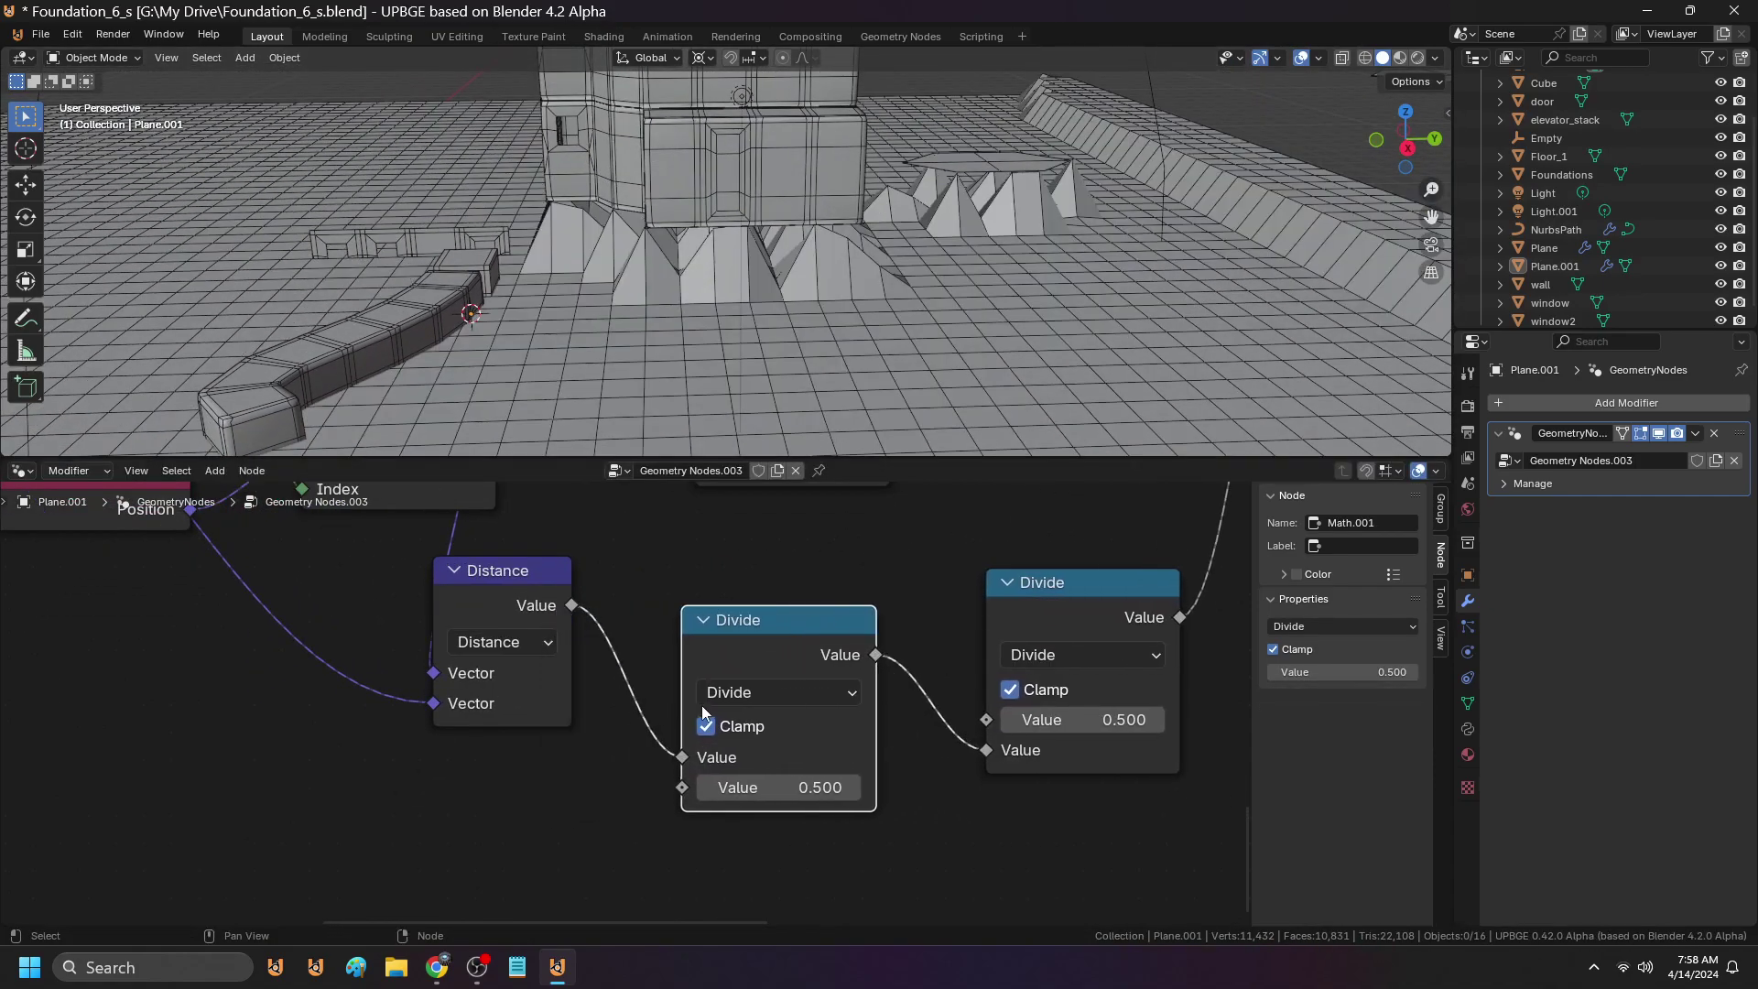
# Change the inserted node to Multiply, feed the Distance value into both of its inputs, and disable Clamp
pyautogui.click(779, 693)
pyautogui.click(753, 403)
pyautogui.moveTo(571, 605); pyautogui.dragTo(682, 788)
pyautogui.click(791, 728)
pyautogui.moveTo(764, 650); pyautogui.dragTo(651, 644, button='middle')
pyautogui.moveTo(651, 645); pyautogui.dragTo(600, 652)
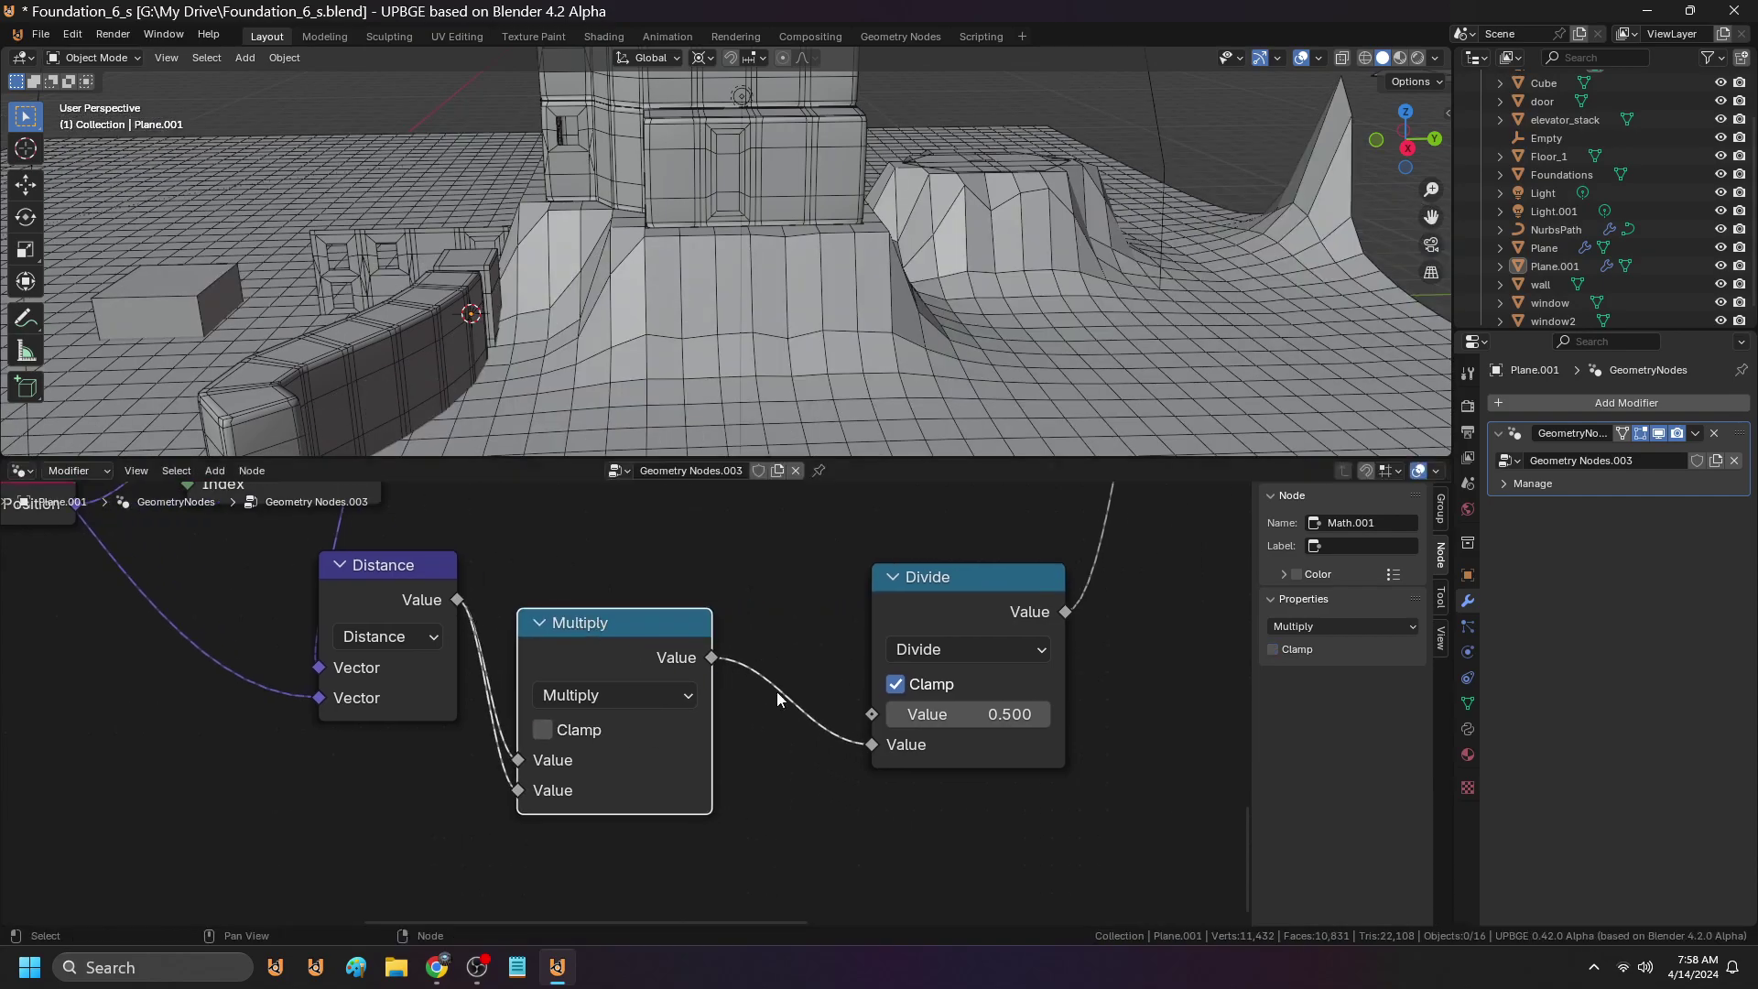
# Set the Divide node's value to 1.000
pyautogui.keyDown('ctrl'); pyautogui.scroll(-2, 967, 715); pyautogui.keyUp('ctrl')
pyautogui.keyDown('ctrl'); pyautogui.scroll(7, 967, 715); pyautogui.keyUp('ctrl')
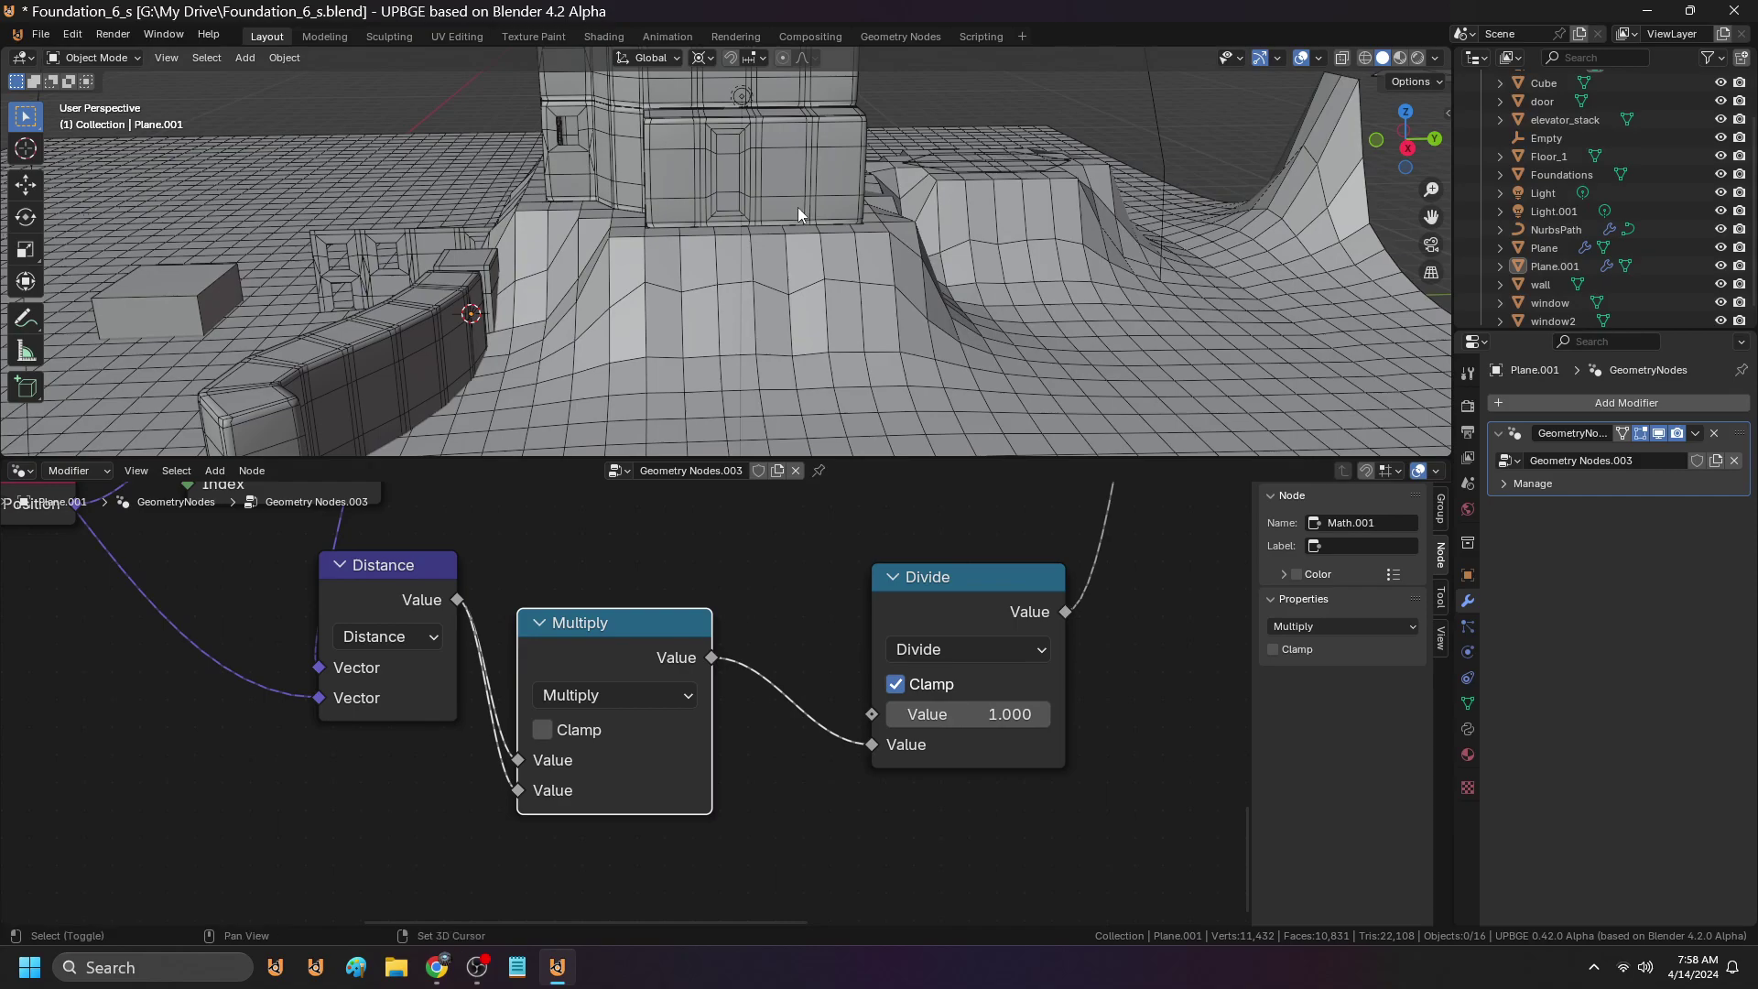
pyautogui.hotkey('shift', '`')
pyautogui.press('s')
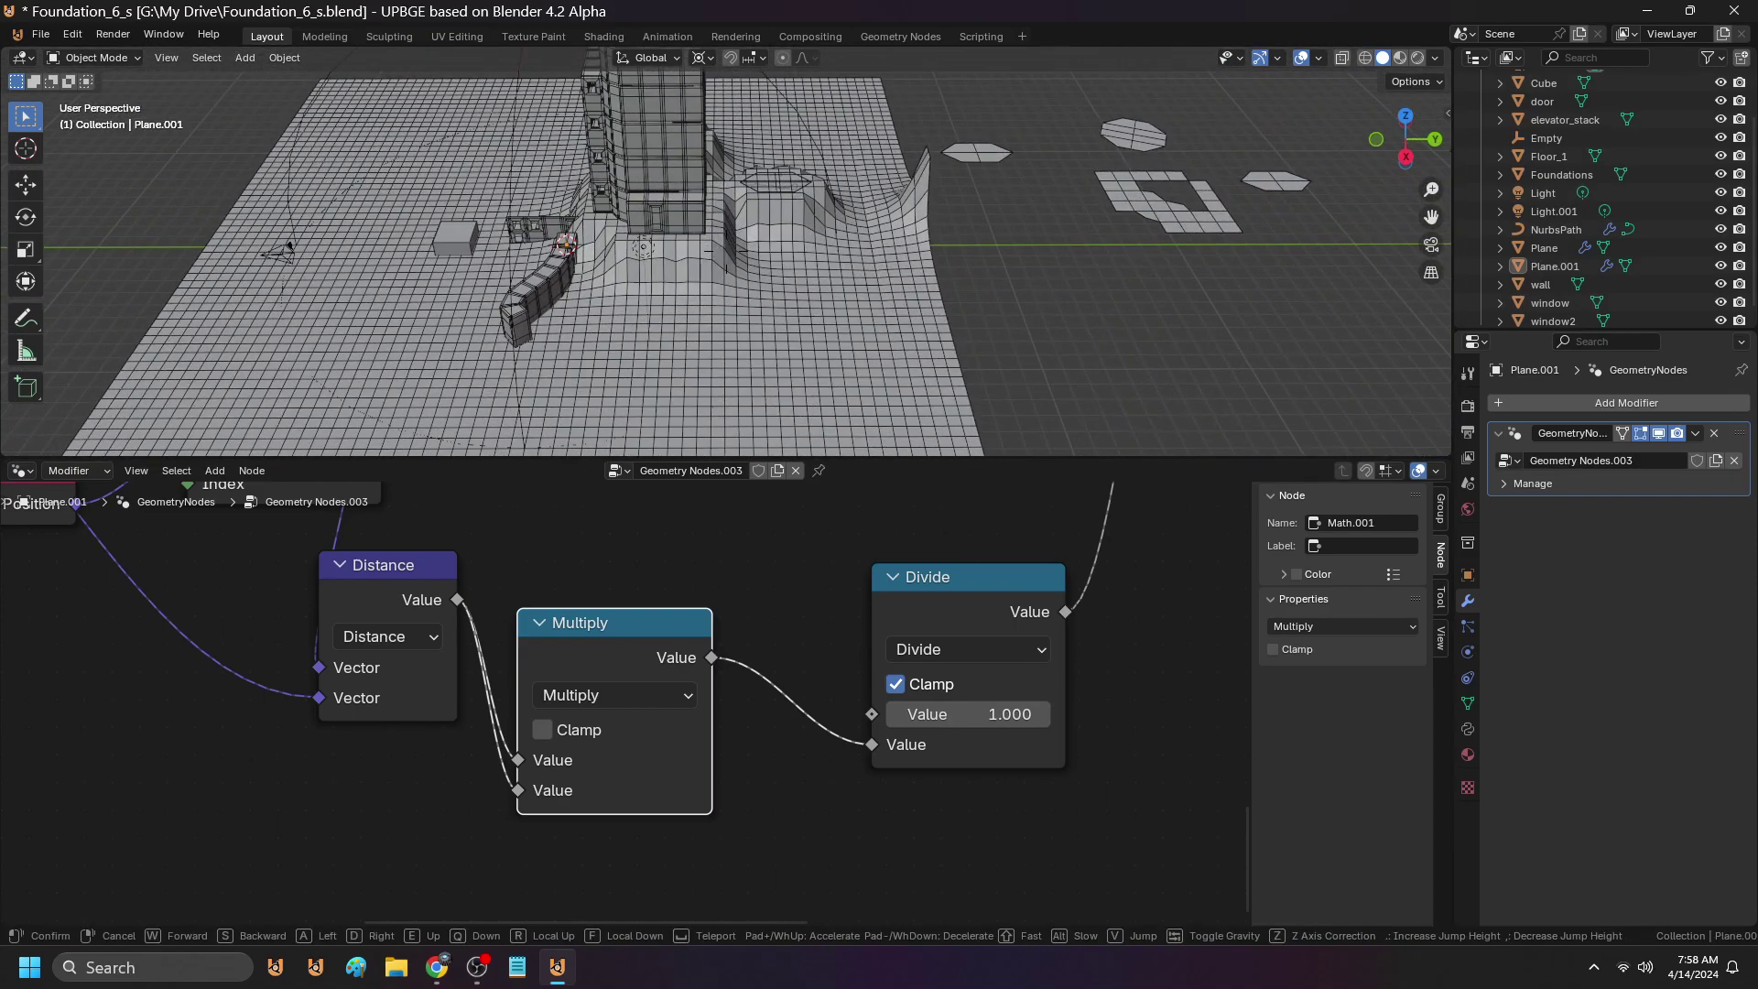
pyautogui.click(806, 200)
pyautogui.click(807, 291)
pyautogui.press('g')
pyautogui.press('x')
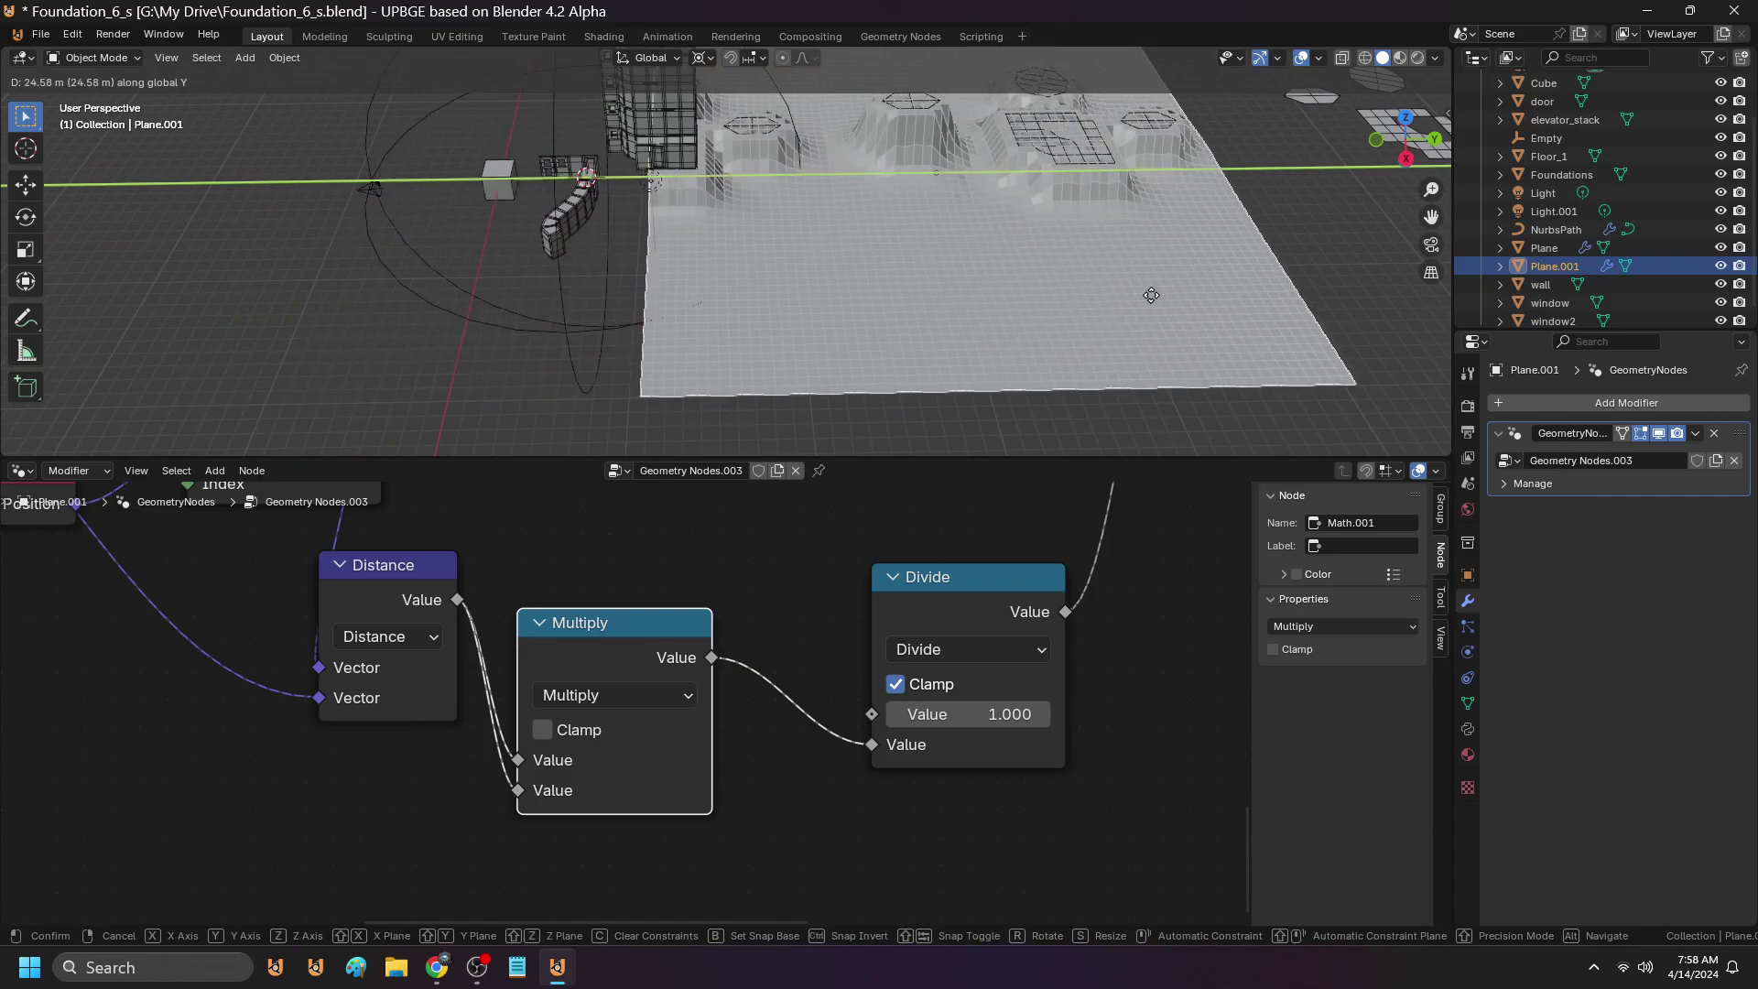
pyautogui.write('10')
pyautogui.press('BackSpace')
pyautogui.press('BackSpace')
pyautogui.write('20')
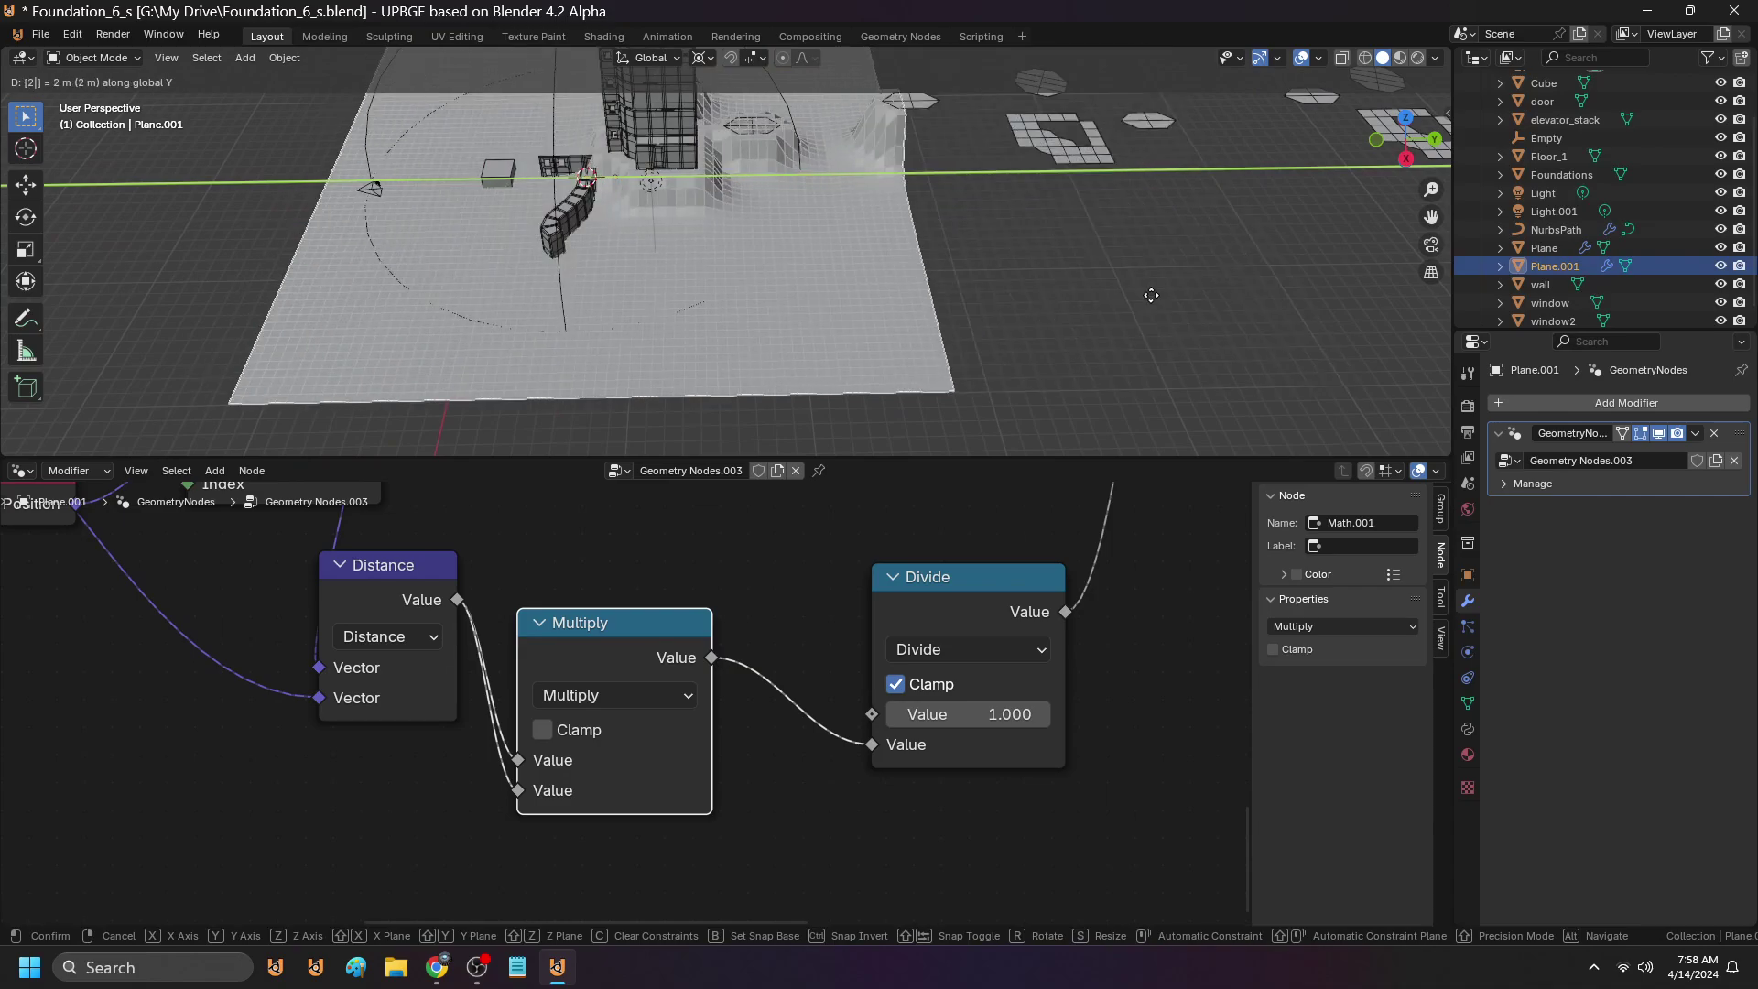
pyautogui.rightClick(1150, 295)
pyautogui.press('Tab')
pyautogui.hotkey('alt', 'a')
pyautogui.press('Tab')
# Maximize the 3D viewport and examine the ground's slope around the building foundations up close
pyautogui.scroll(-5, 826, 668)
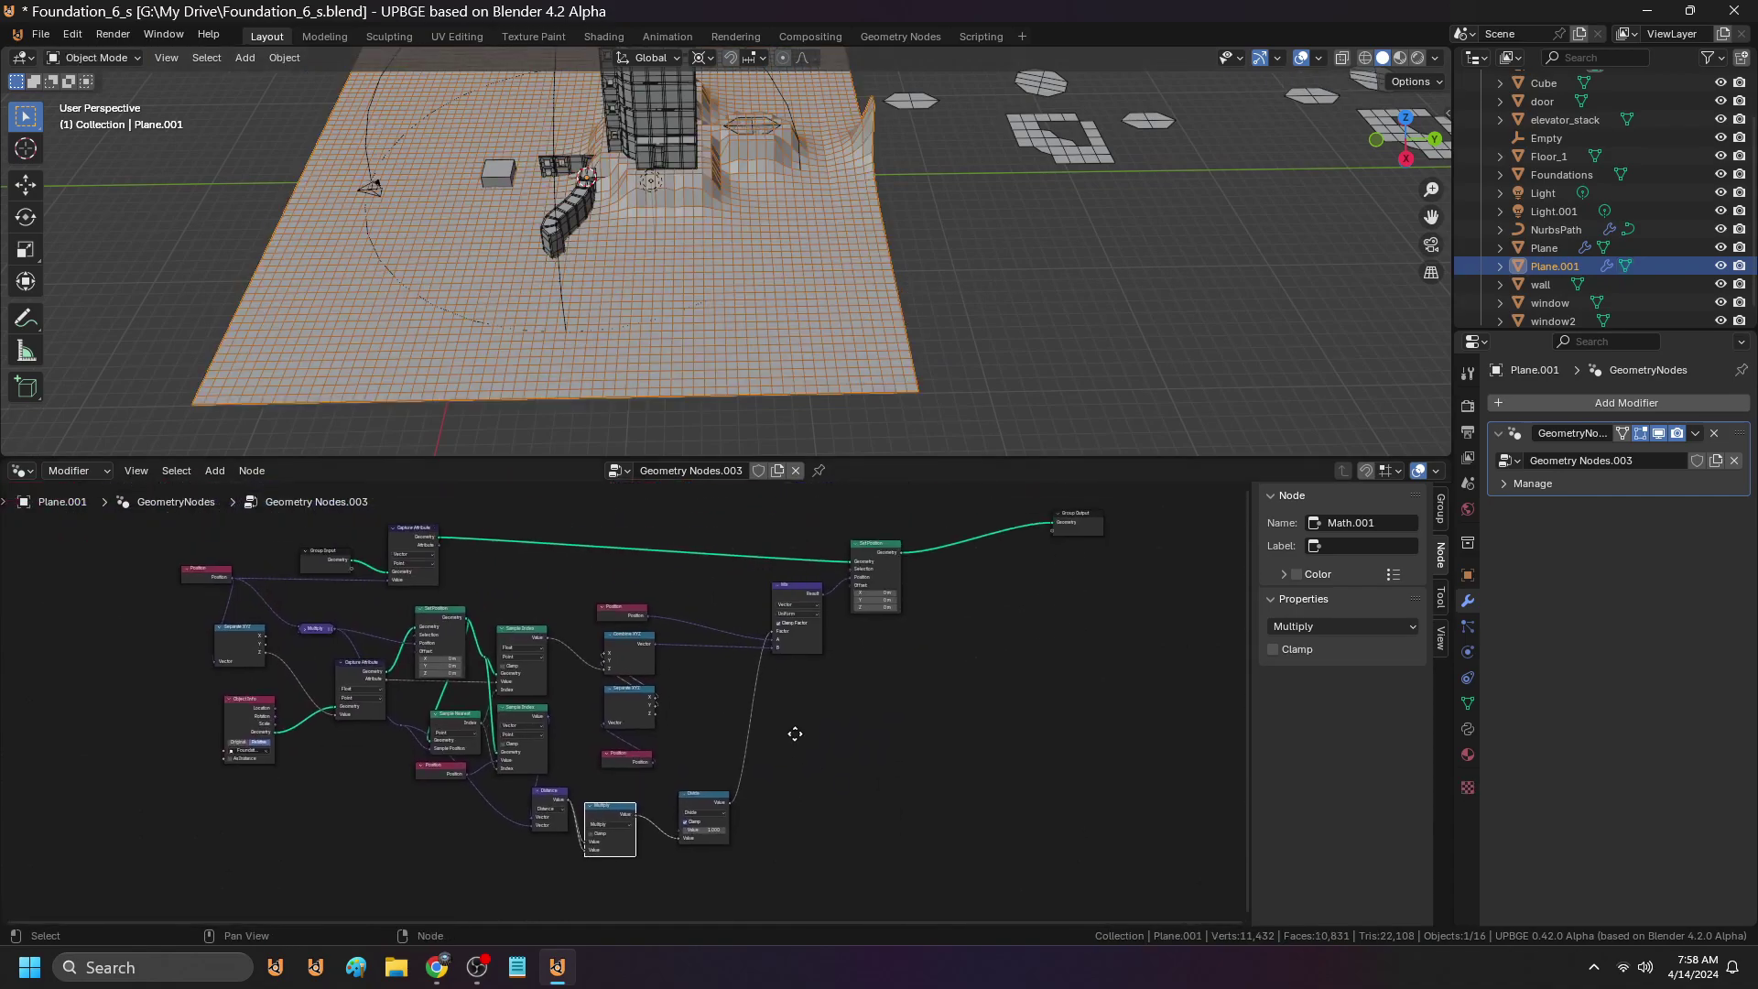
pyautogui.hotkey('ctrl', 'space')
pyautogui.hotkey('shift', '`')
pyautogui.press('w')
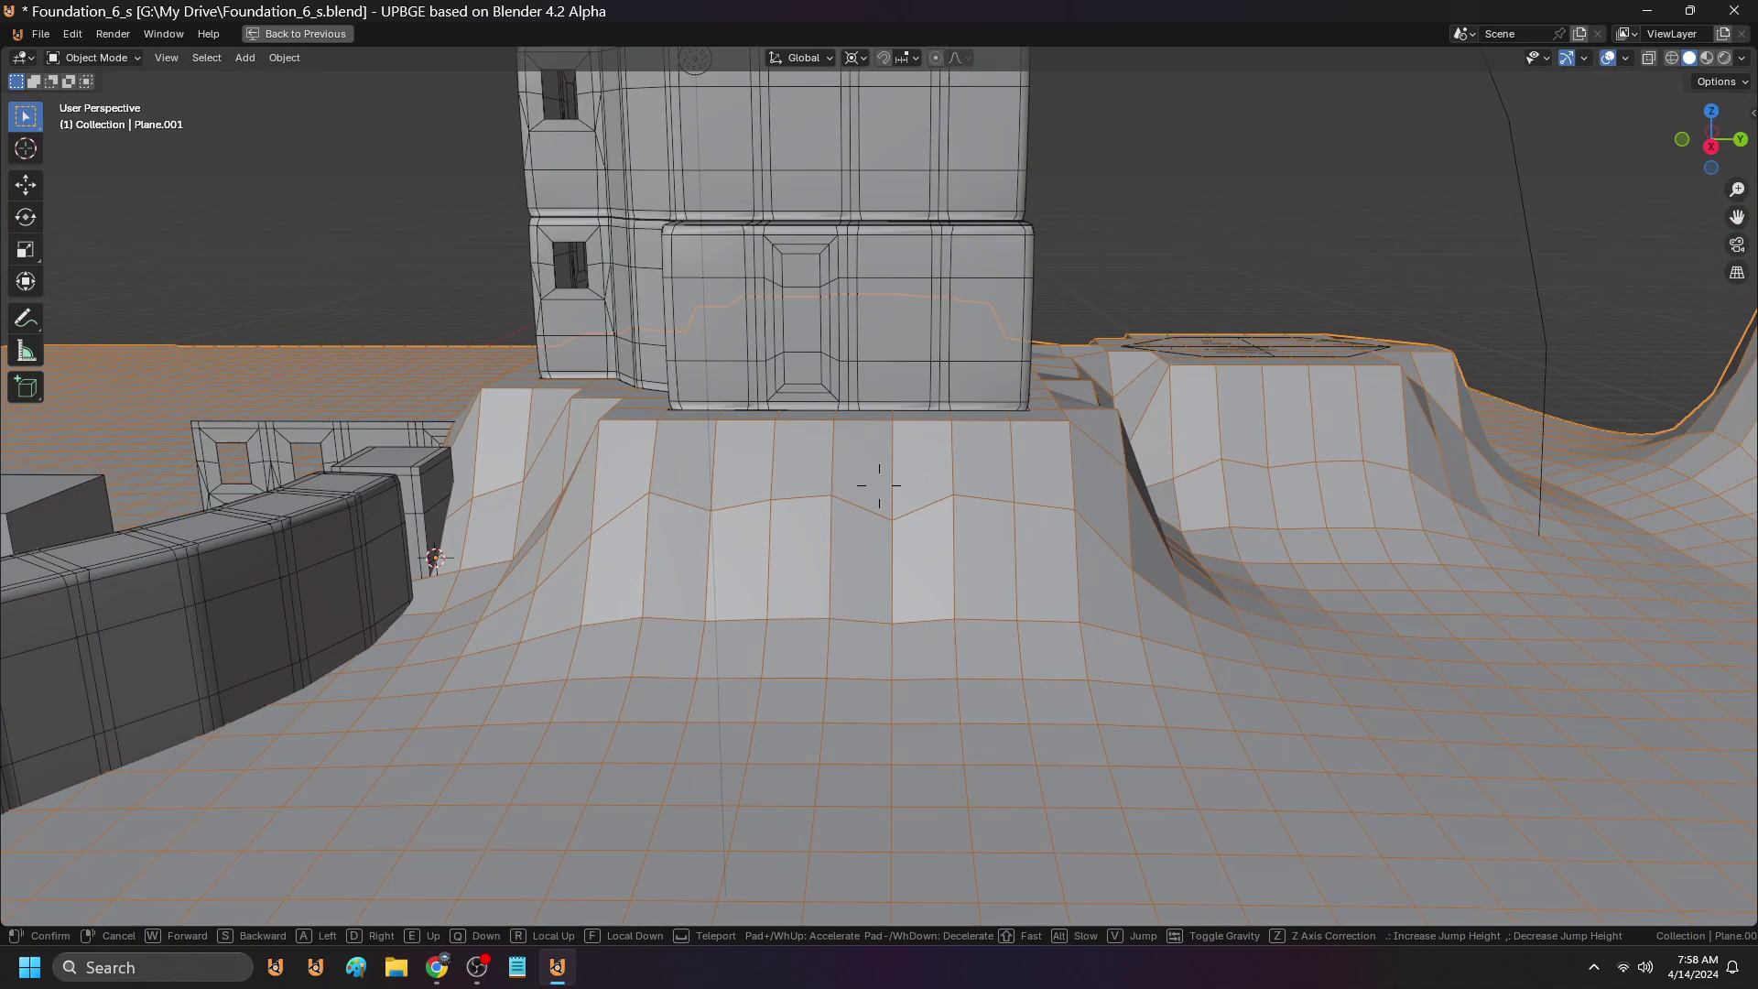
pyautogui.click(657, 646)
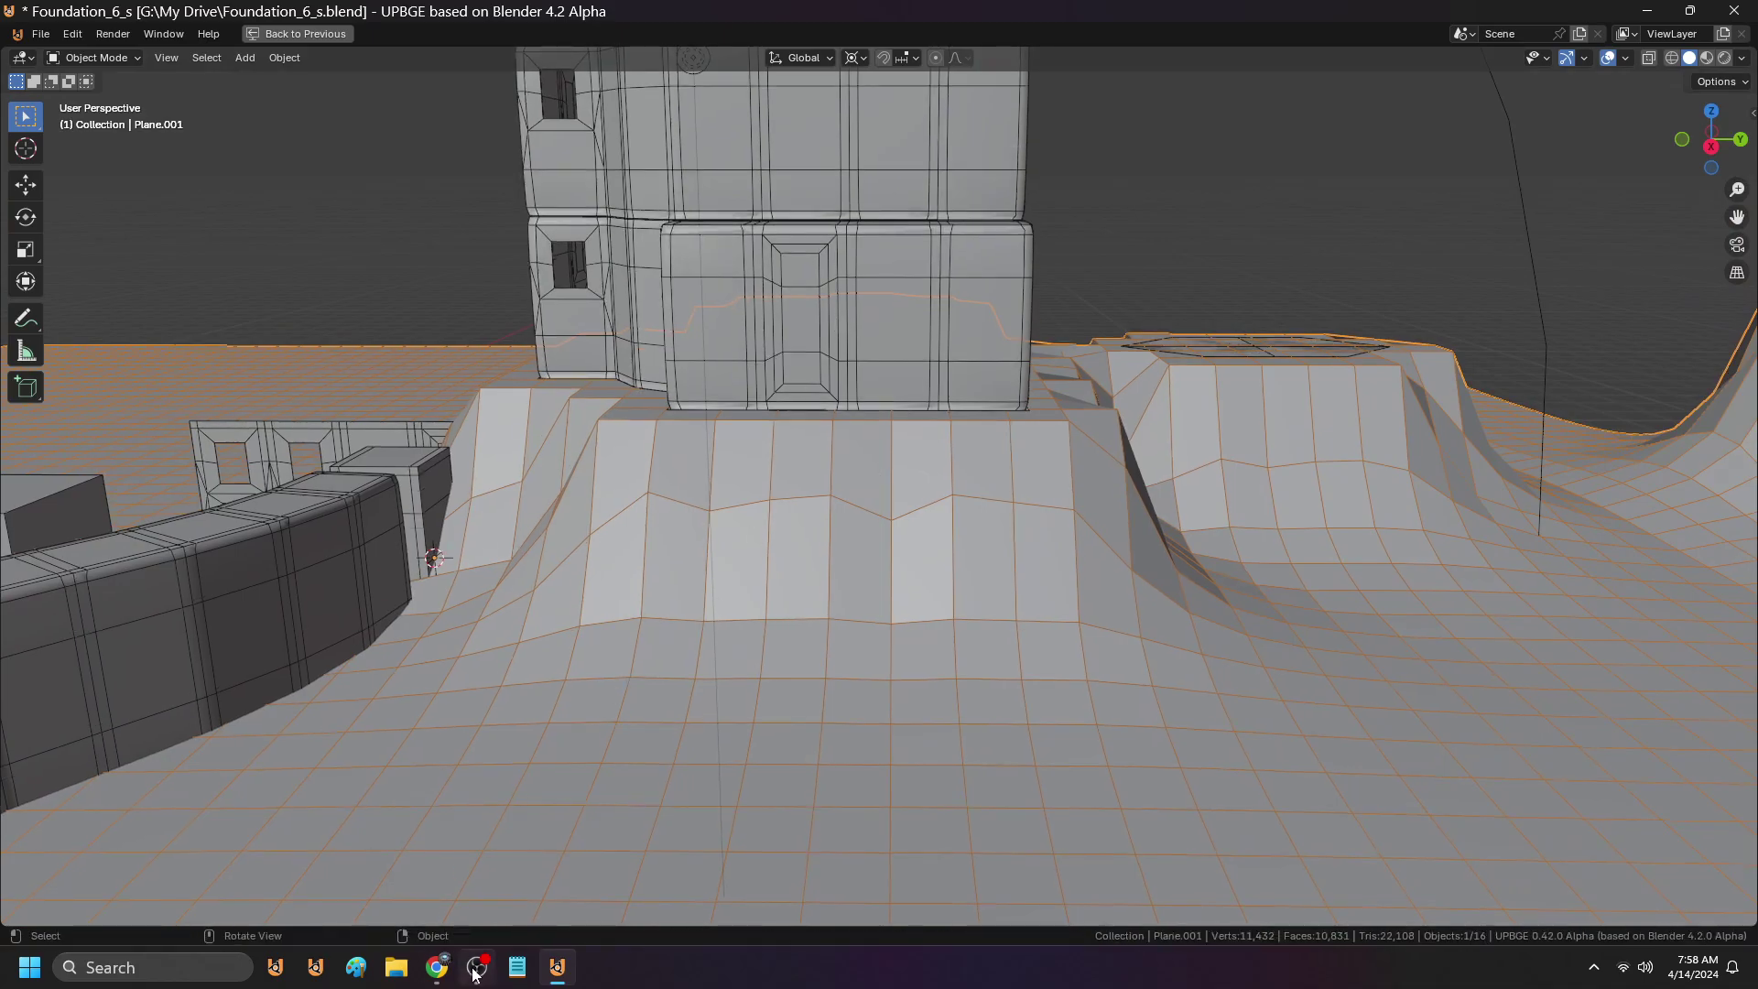